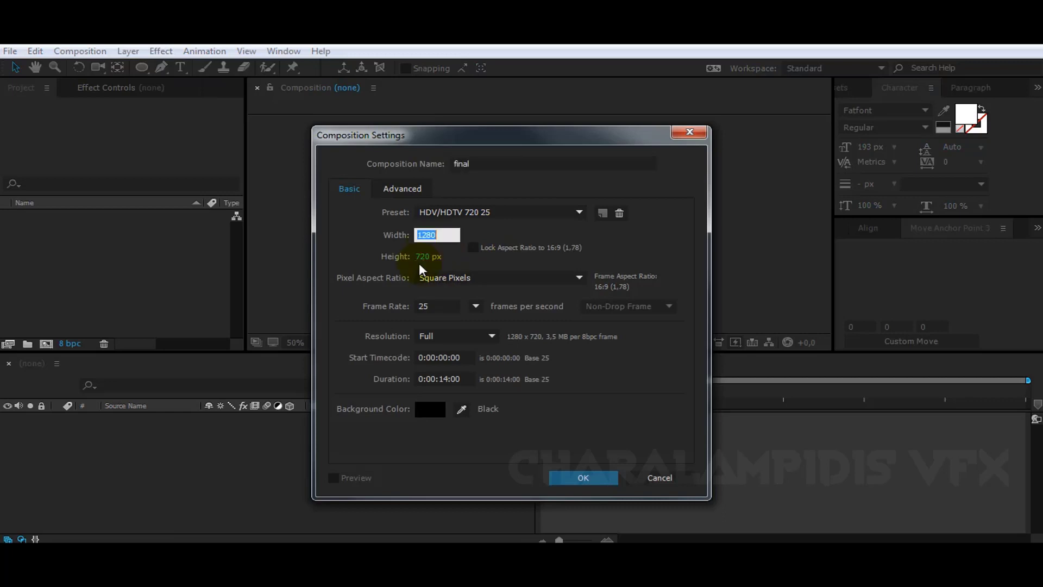
Create the composition final at 1280 x 720 px, 25 fps, with a duration of 0:00:14:00
click(421, 258)
click(461, 378)
click(598, 480)
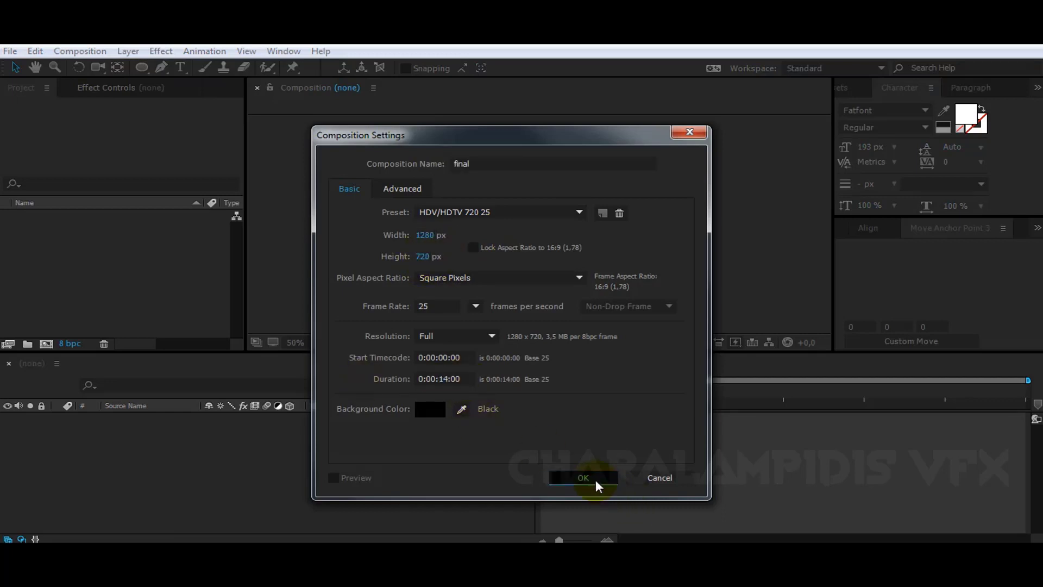
Add a black solid layer named bg at the full composition size
right_click(282, 454)
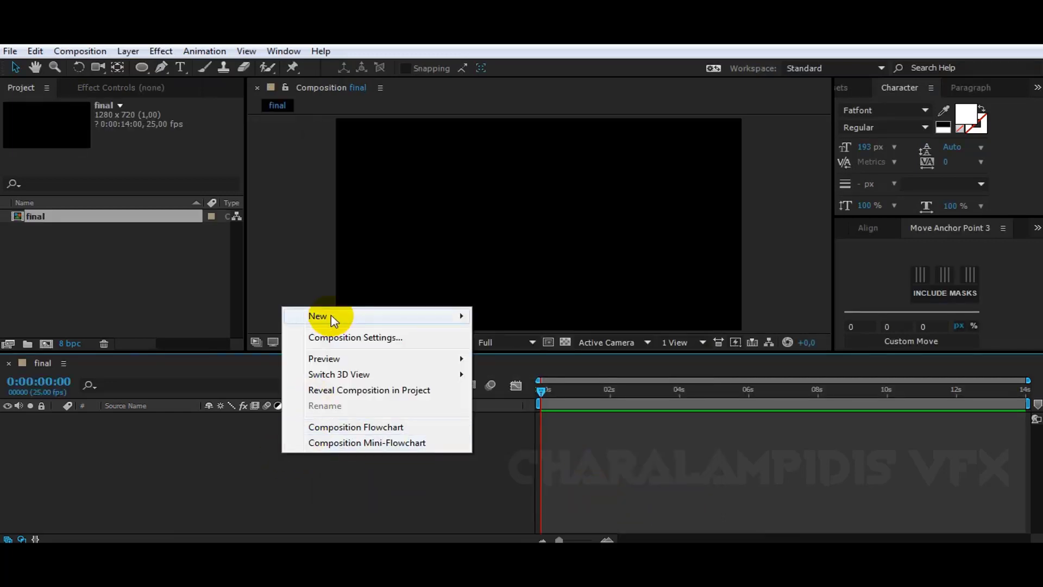
mouse_move(333, 318)
click(521, 353)
text(bg)
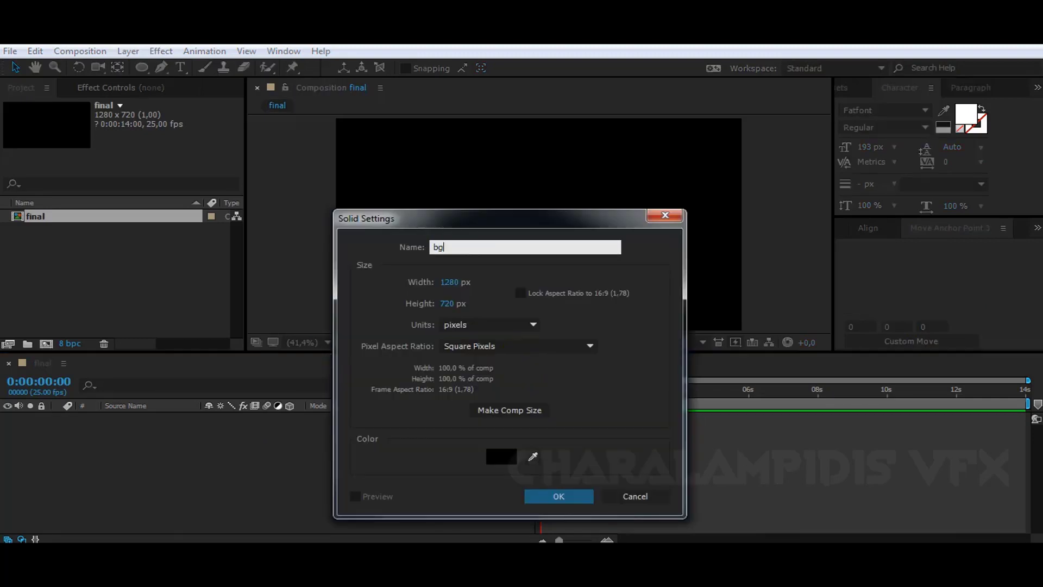
click(522, 412)
click(549, 495)
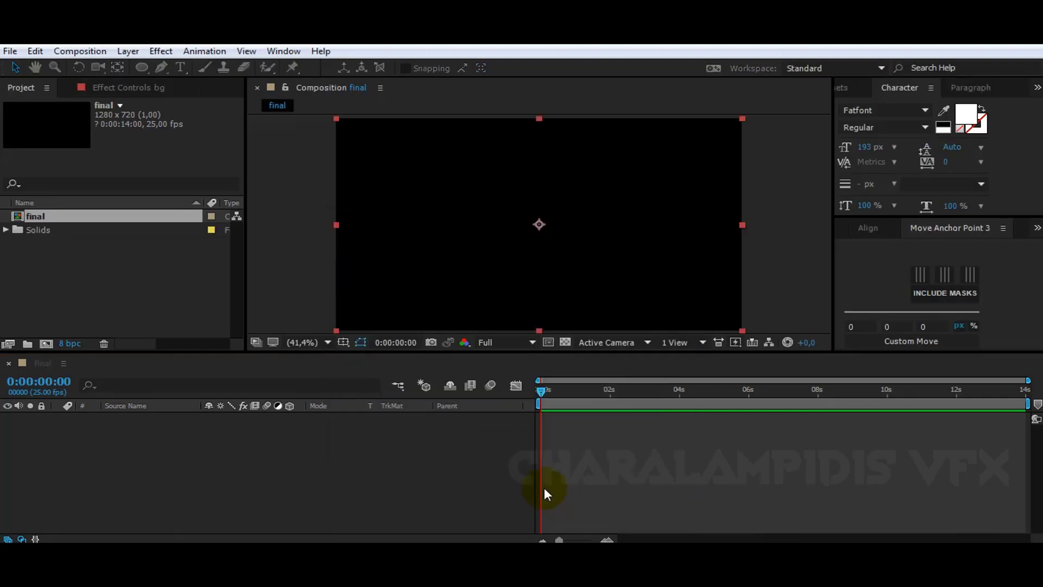
Apply a dark grey gradient with a lighter middle band from the Gradient Loader to the bg layer
click(1022, 239)
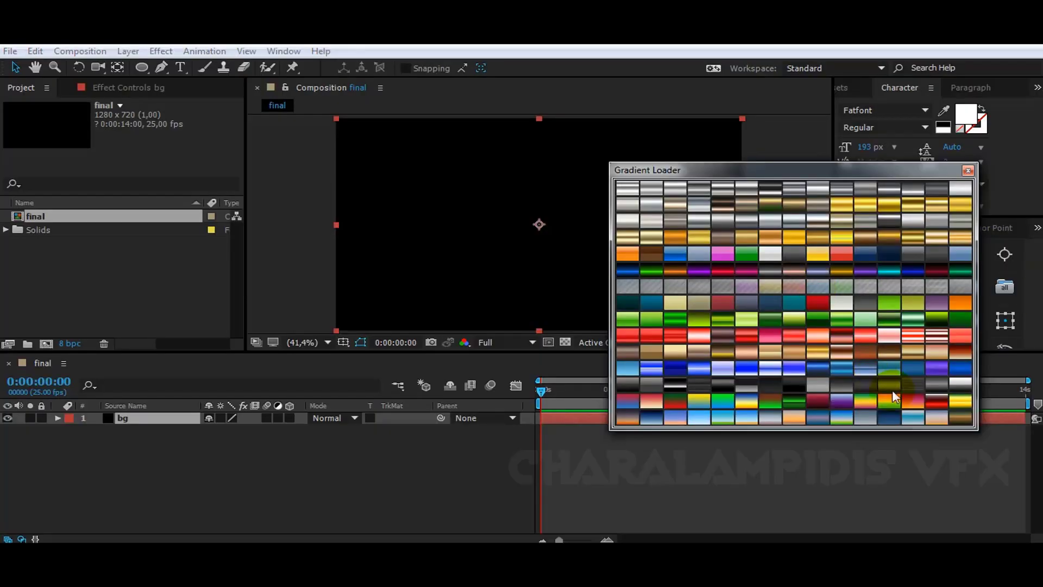
click(865, 384)
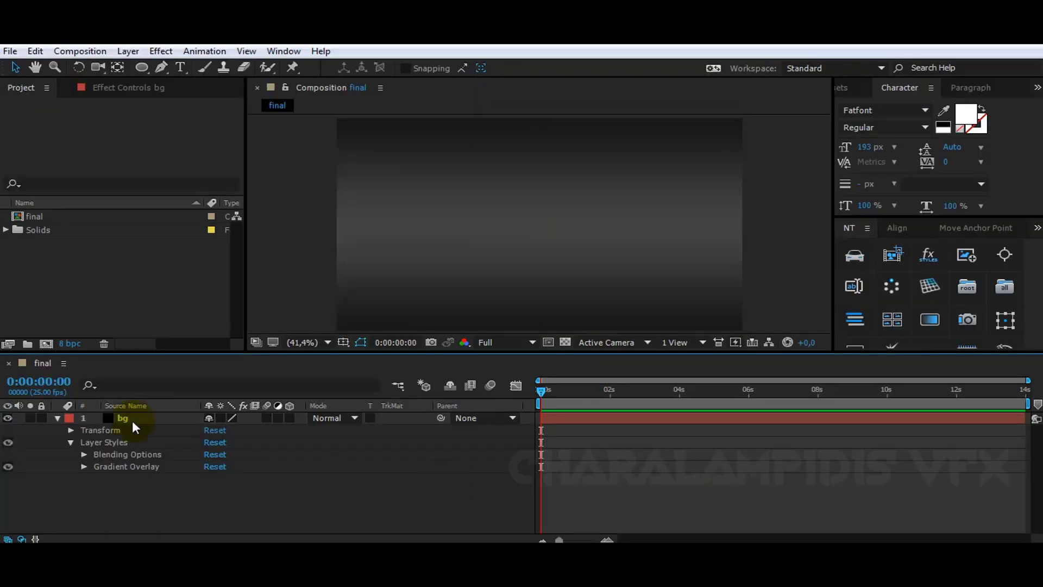
click(57, 418)
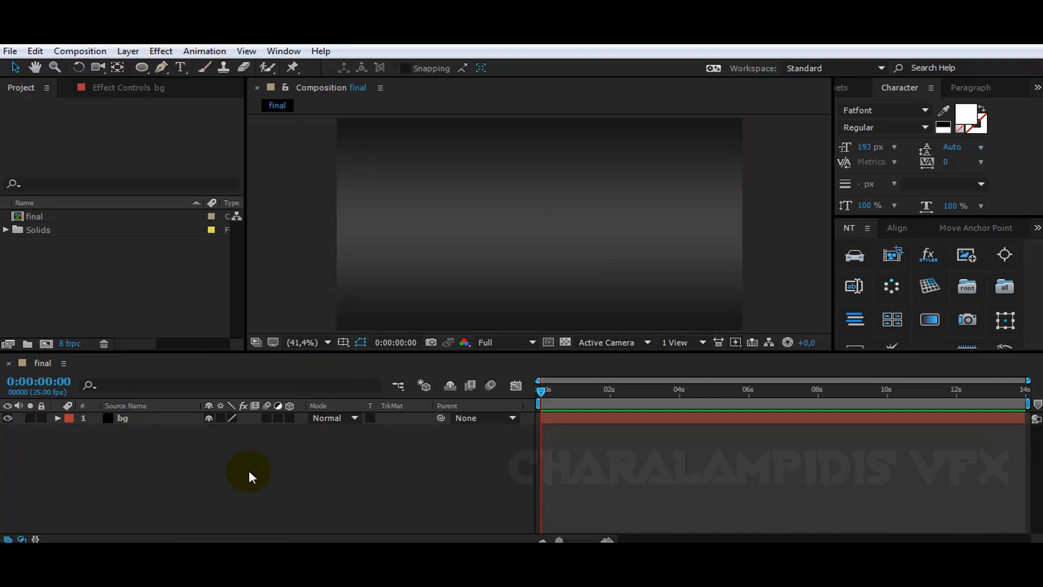
Create a second composition named stroke at 1280 x 720 px, 25 fps and 14 seconds long
click(86, 51)
click(86, 63)
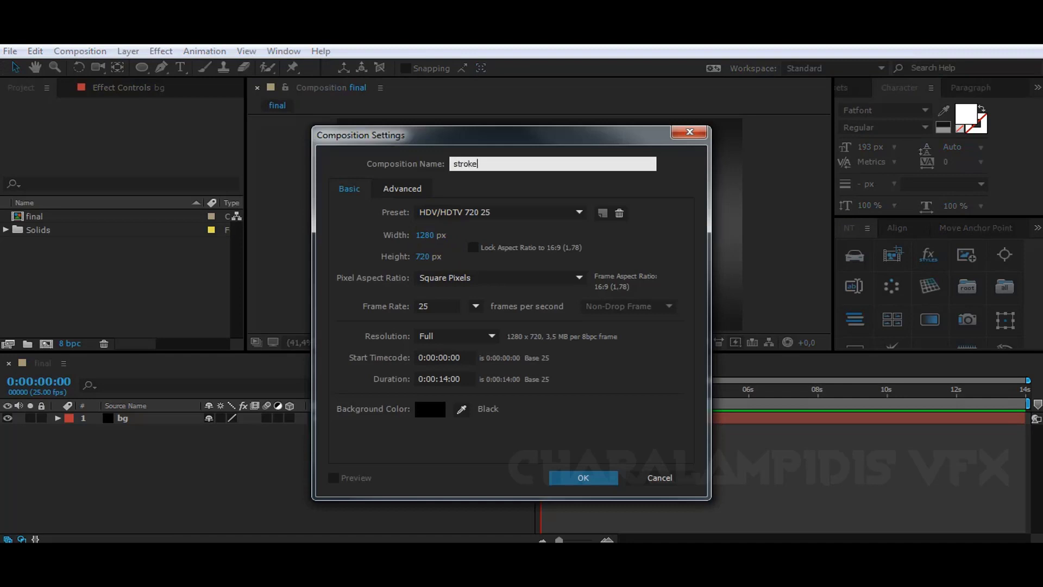
text(stroke)
click(584, 477)
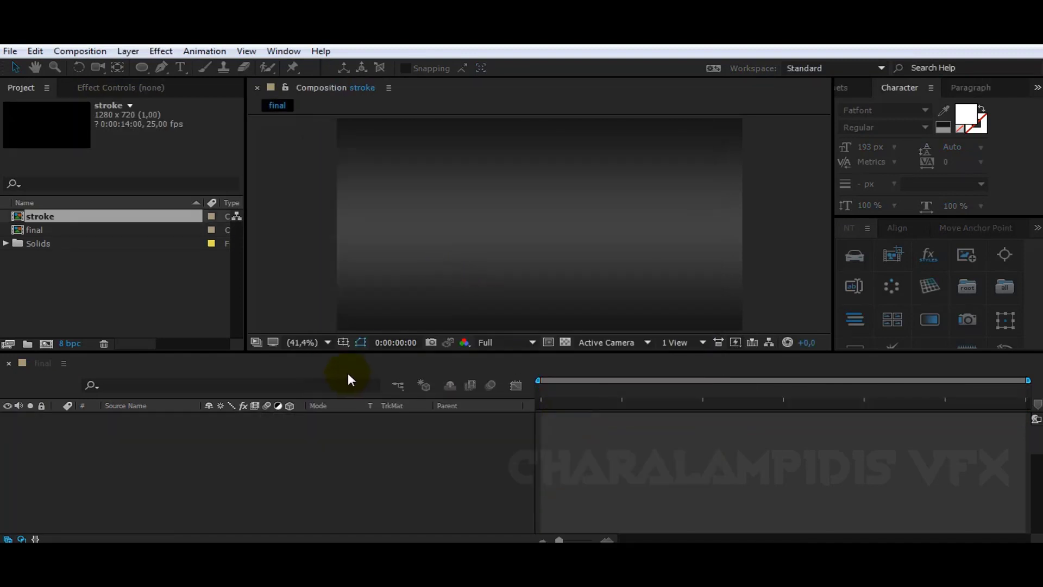
Add a text layer reading "motion" in the stroke composition
click(180, 68)
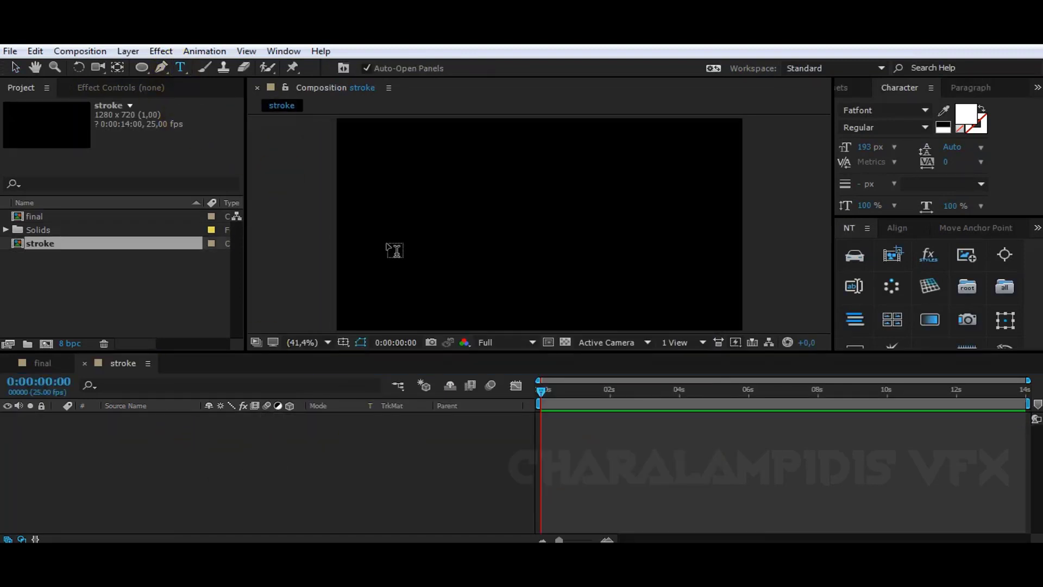
click(410, 233)
text(motion)
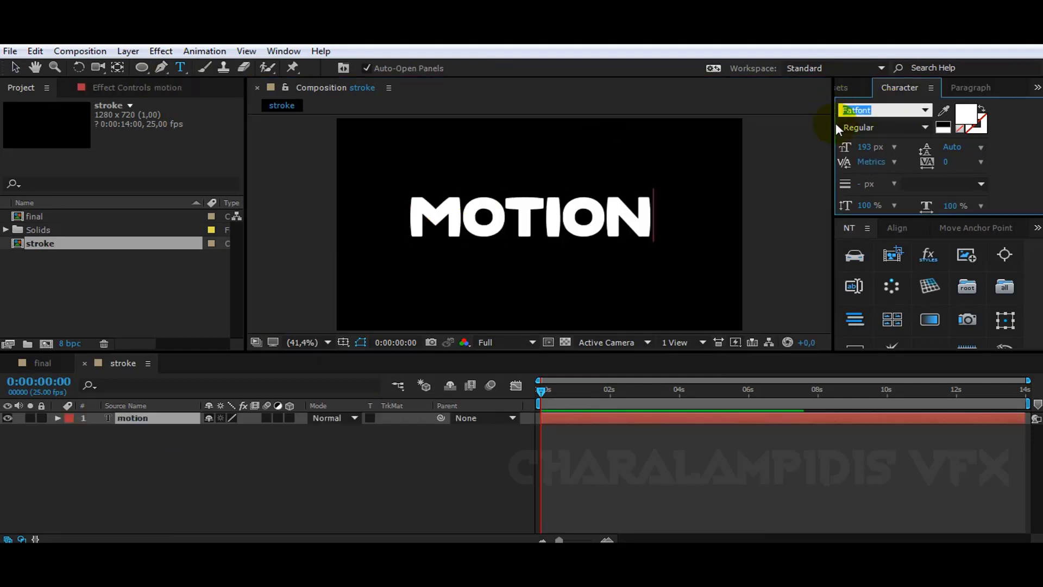
Centre the motion text and its anchor point in the composition, and set the preview resolution to Half
click(909, 230)
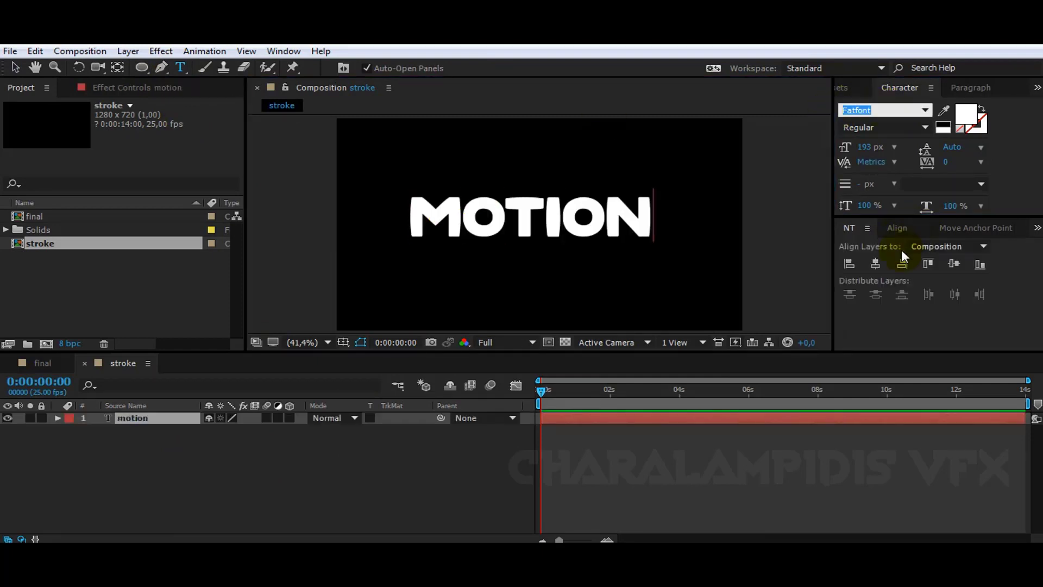
click(954, 262)
click(974, 231)
click(878, 275)
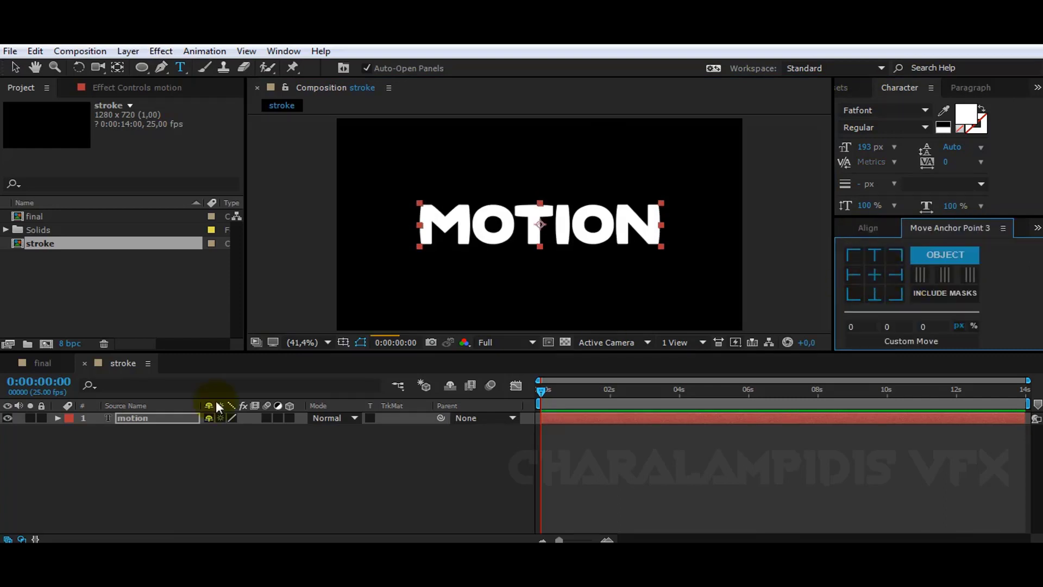
click(492, 342)
click(507, 394)
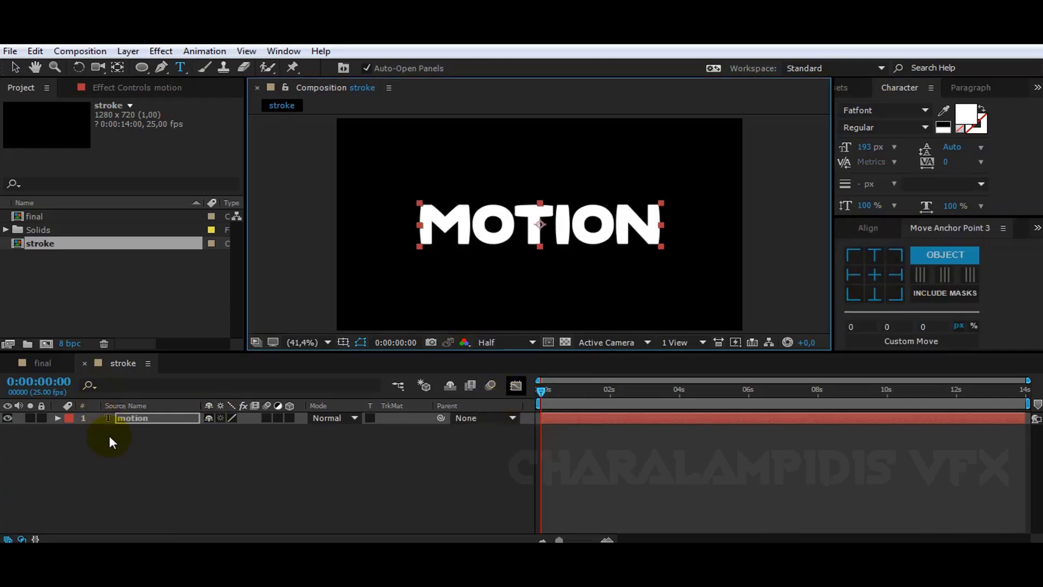
Create a linear LoadUP loading bar, 500 wide and 75 high, with the black & white color preset and no number
click(134, 420)
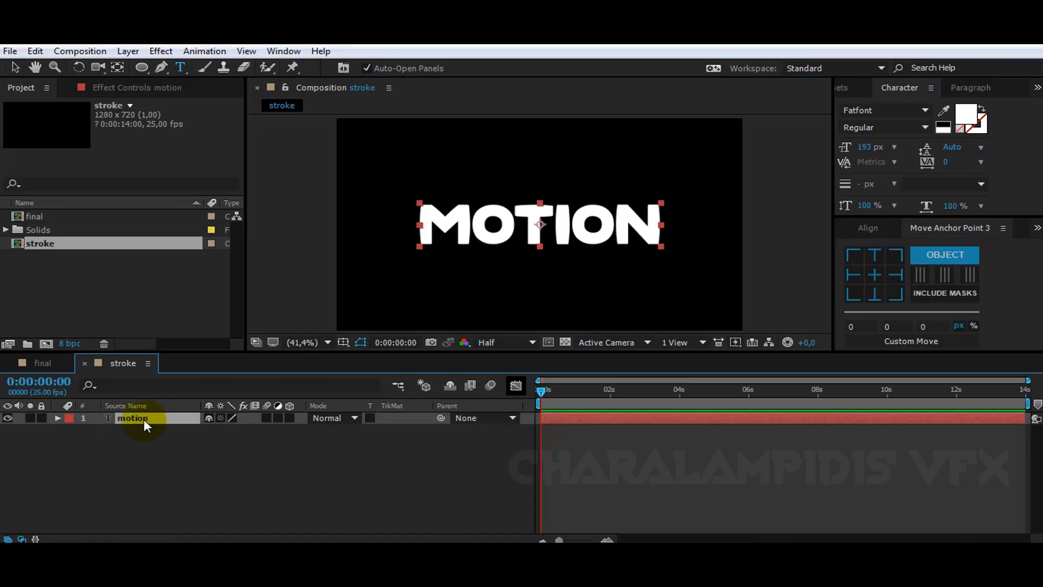
click(143, 431)
click(142, 419)
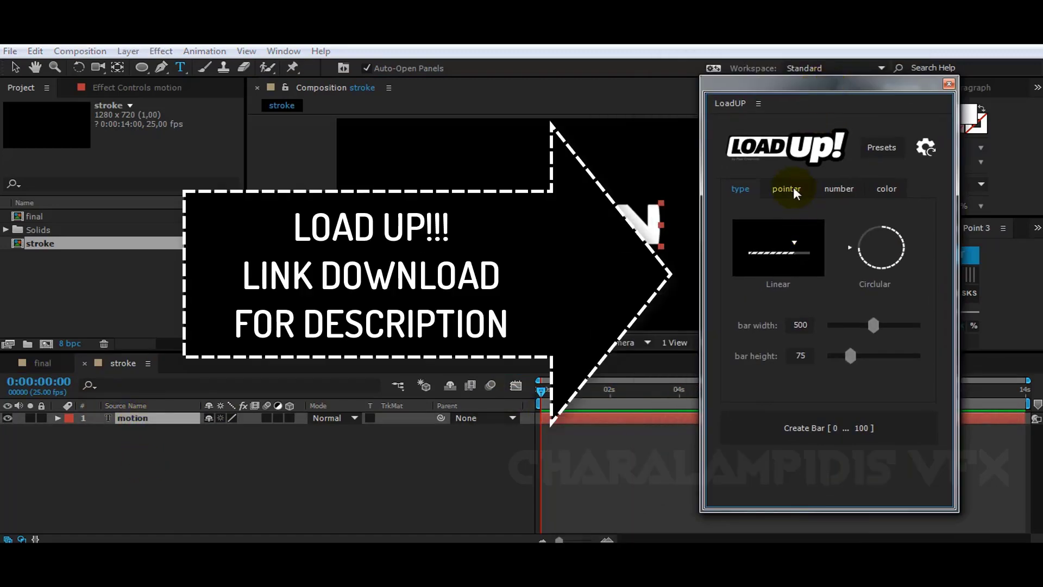
click(792, 190)
click(839, 189)
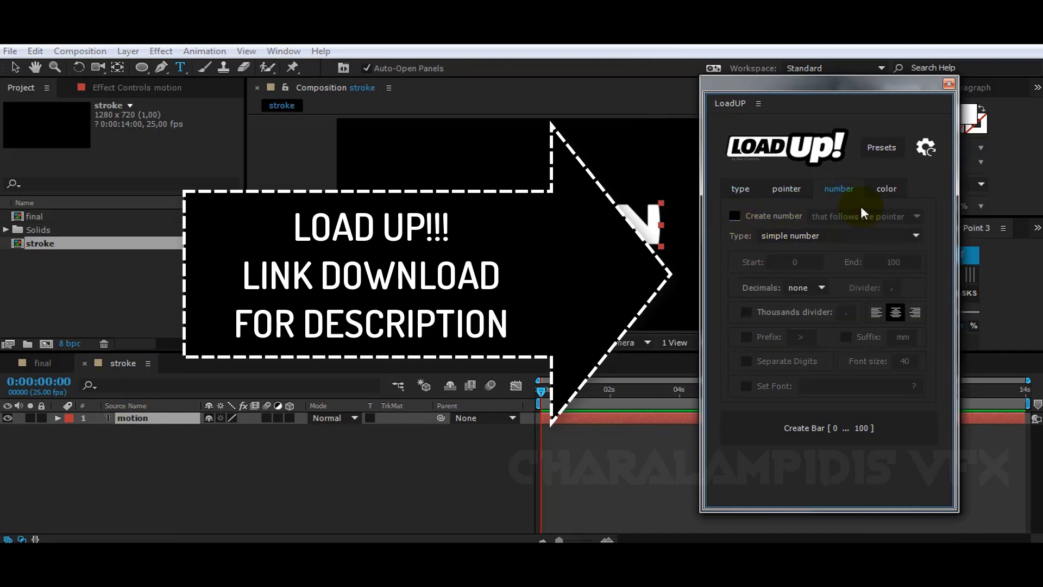
click(887, 188)
click(850, 220)
click(845, 253)
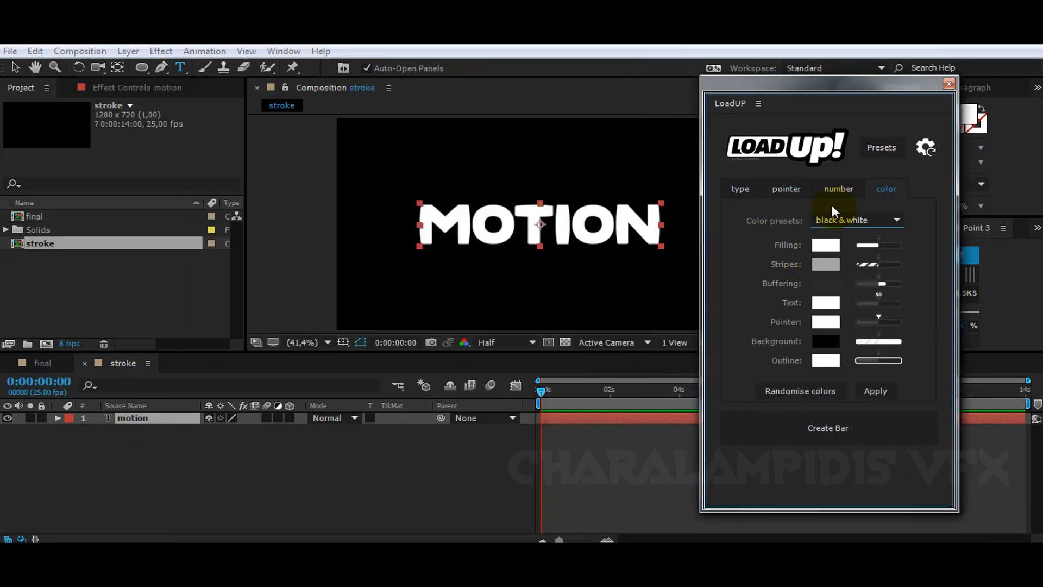
click(741, 190)
click(828, 428)
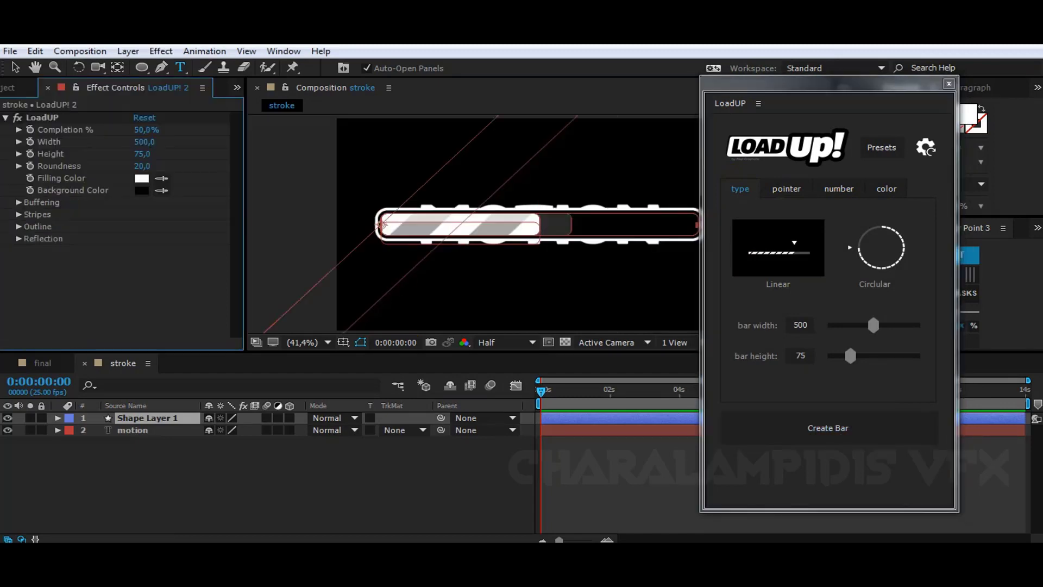
click(950, 83)
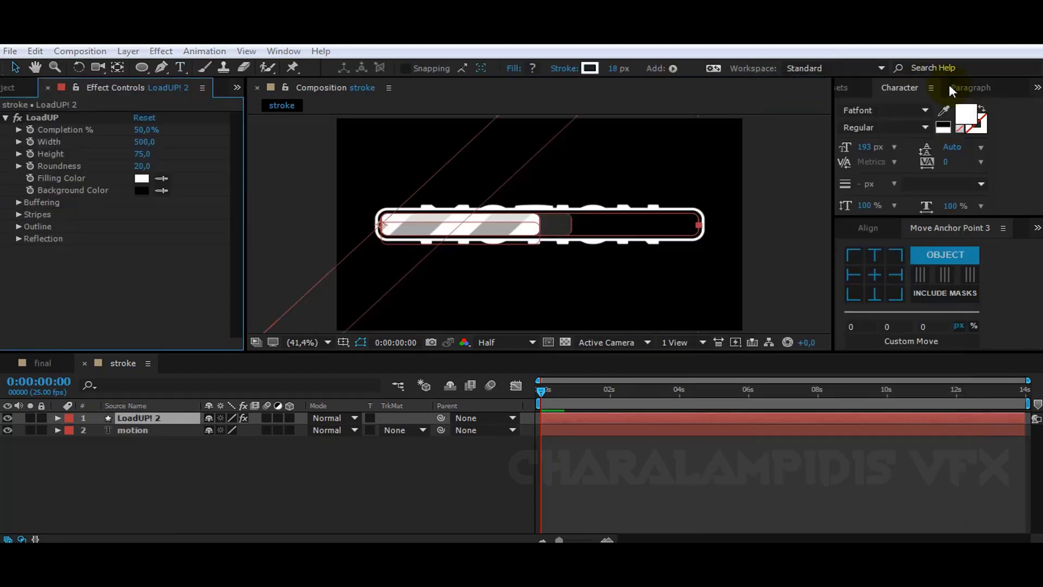
Disable the buffering, outline and reflection of the LoadUP bar
click(141, 414)
click(15, 203)
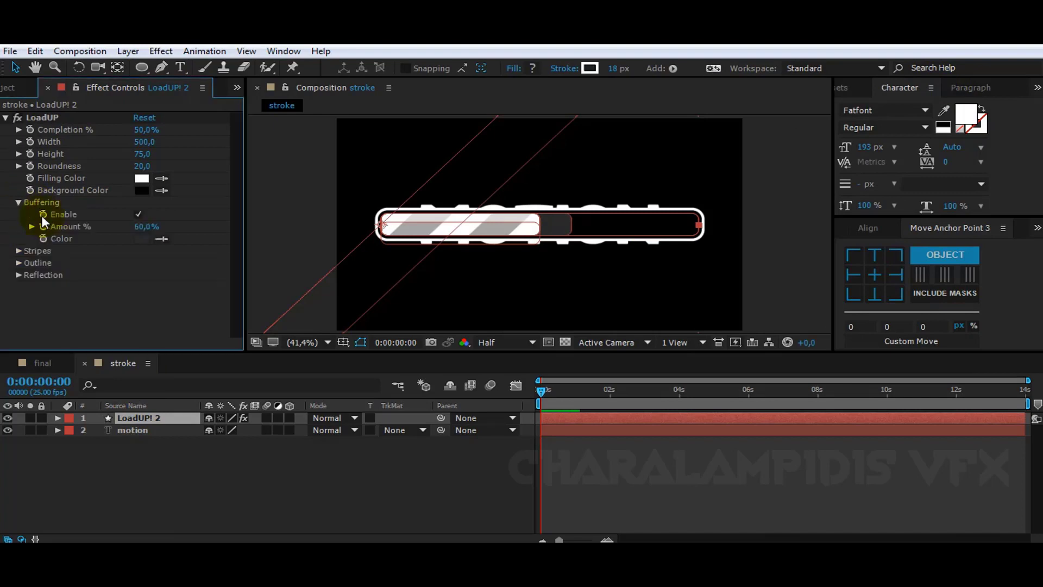
click(137, 214)
click(16, 201)
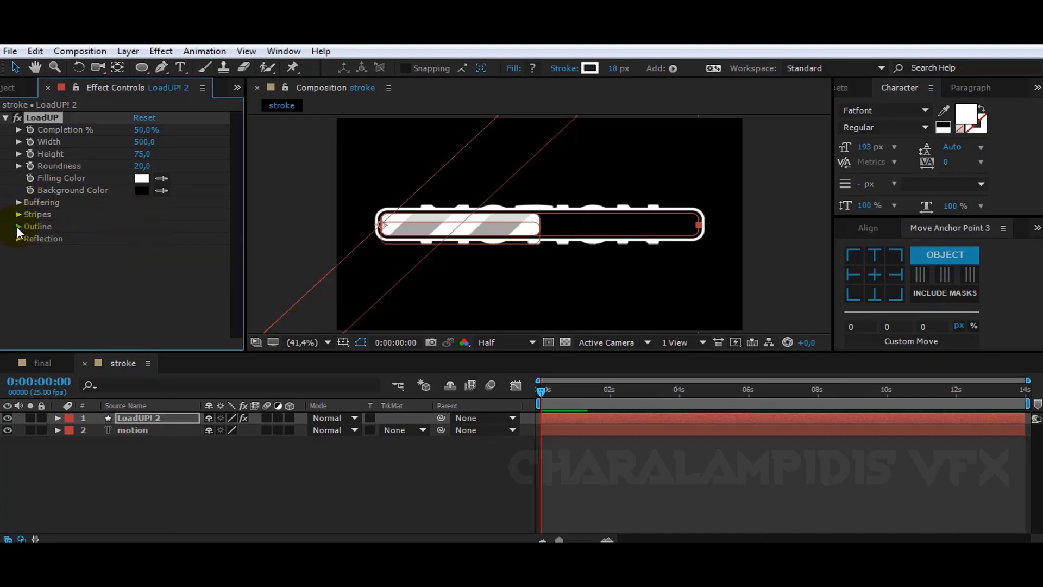
click(16, 226)
click(19, 226)
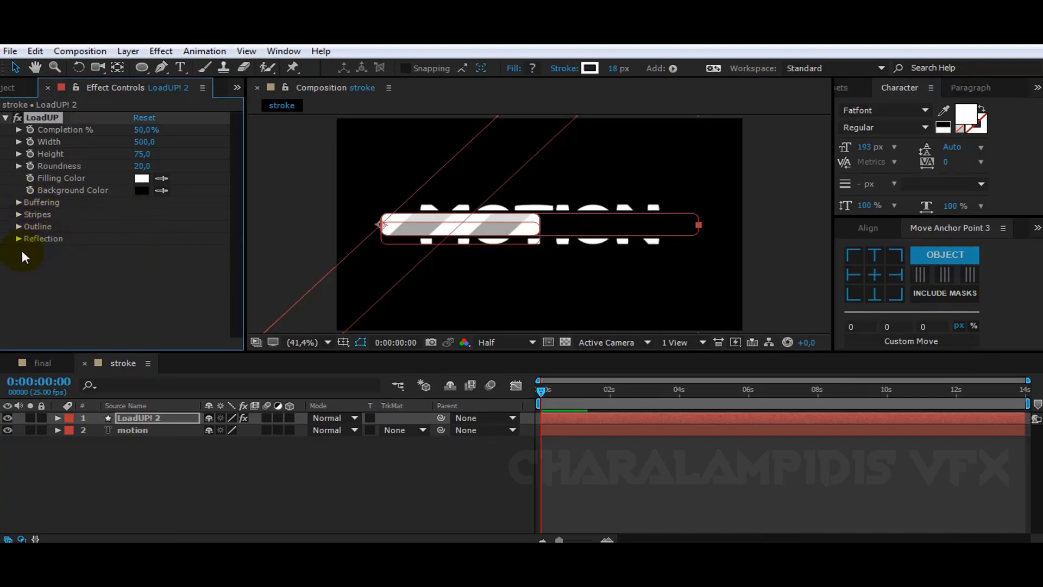
click(19, 238)
click(138, 250)
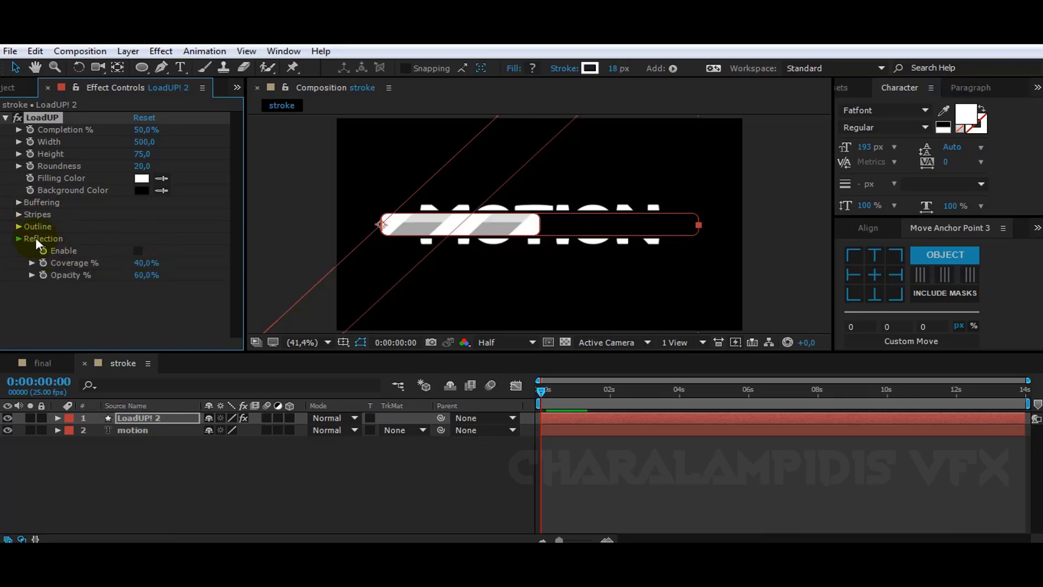
click(19, 238)
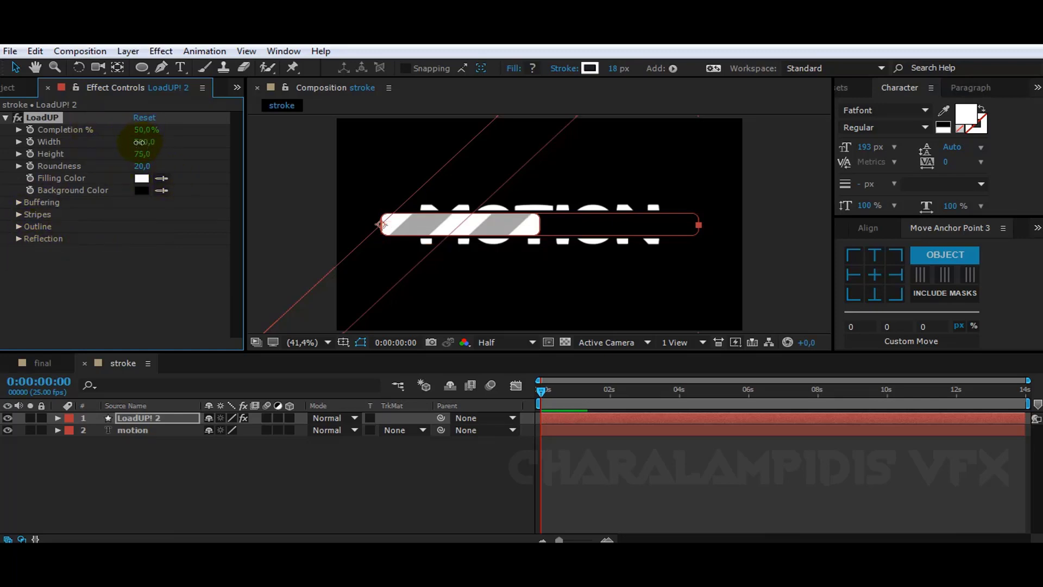
Resize the LoadUP bar to a width of 430 and a height of 155, and centre it over the text
drag(139, 142, 101, 142)
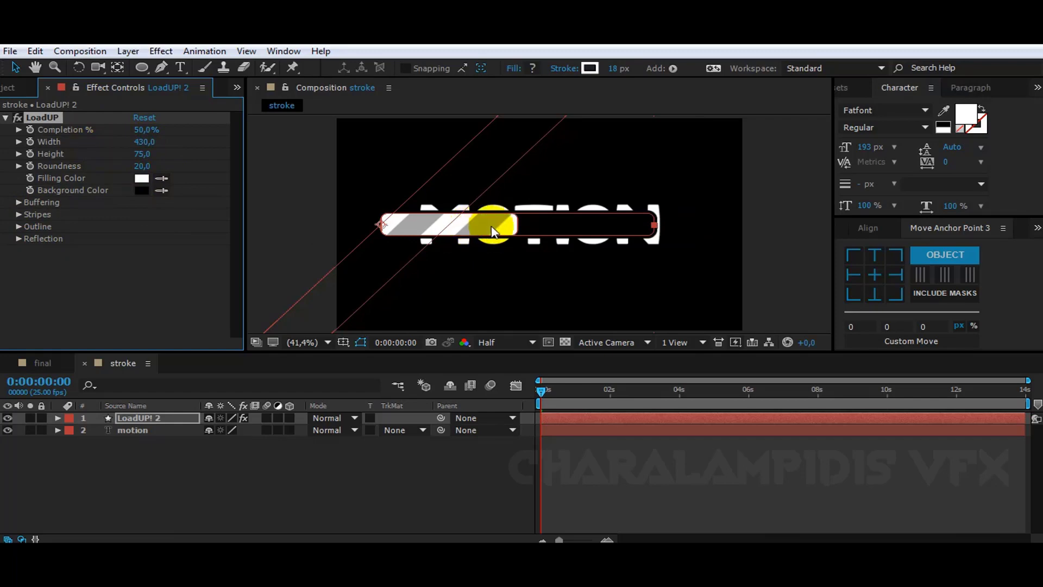
mouse_move(491, 231)
mouse_down()
mouse_move(505, 231)
mouse_move(489, 229)
mouse_up()
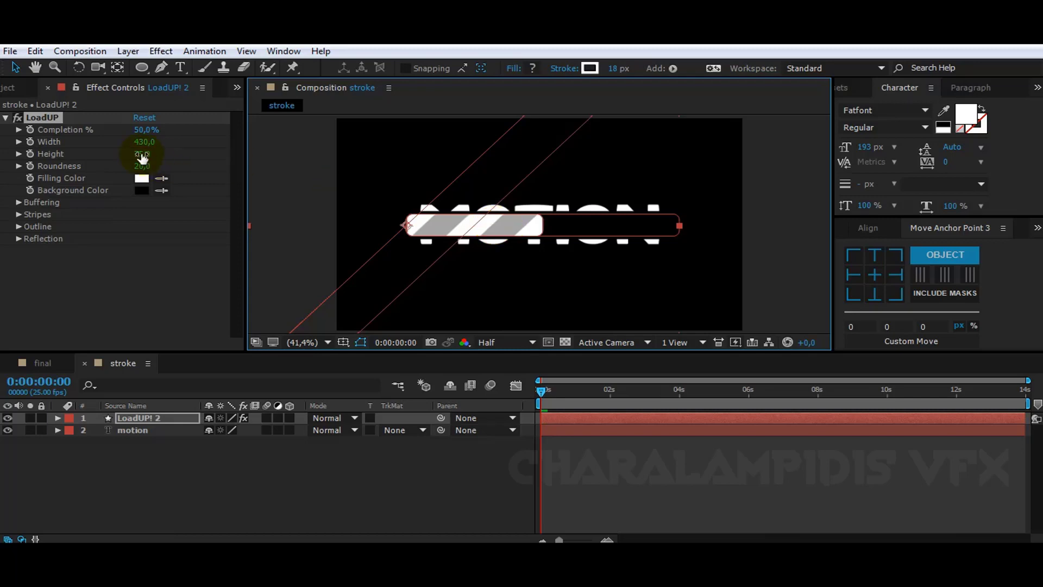
drag(142, 158, 267, 234)
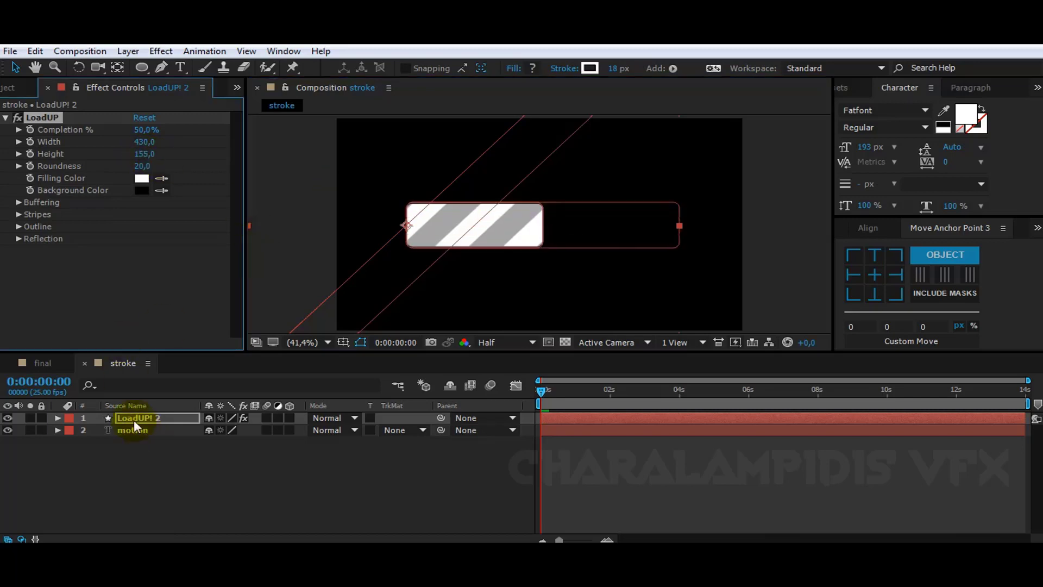
Use the LoadUP layer as a luma matte for the motion text and set the bar's completion to 100%
click(396, 430)
click(428, 498)
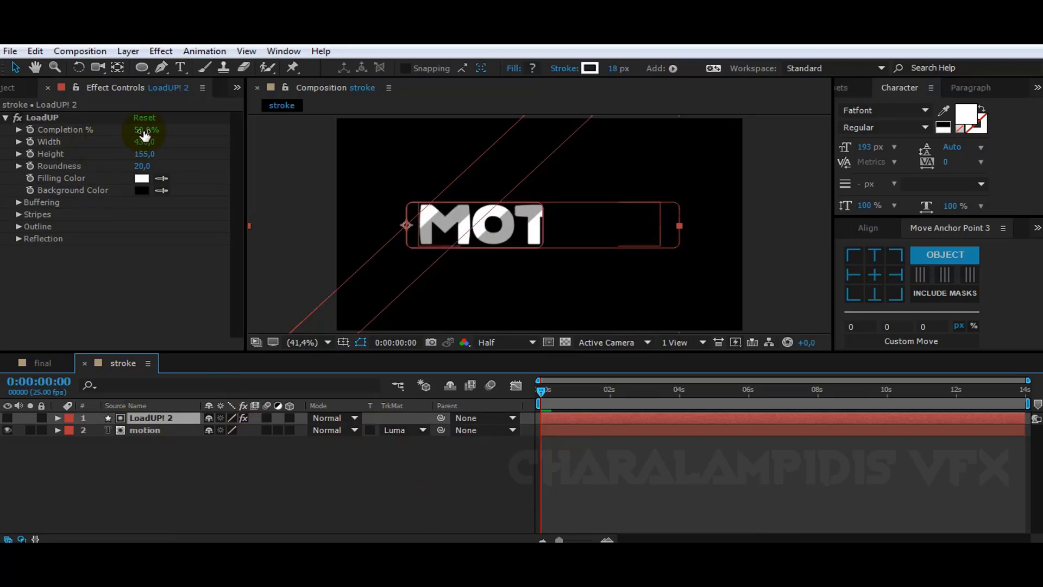
drag(143, 131, 191, 129)
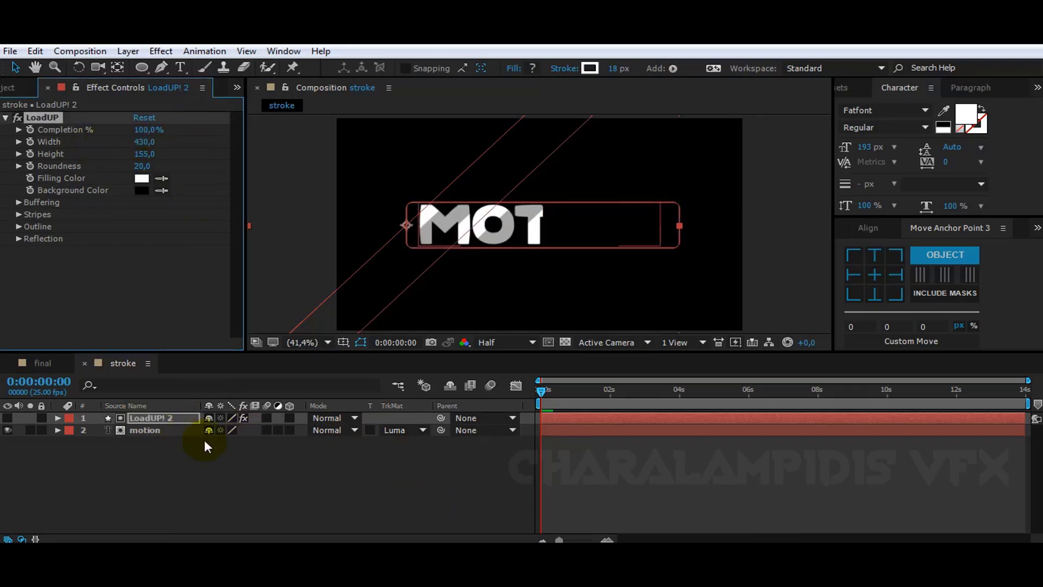
Add a Stroke layer style to the motion text layer
click(140, 429)
click(139, 429)
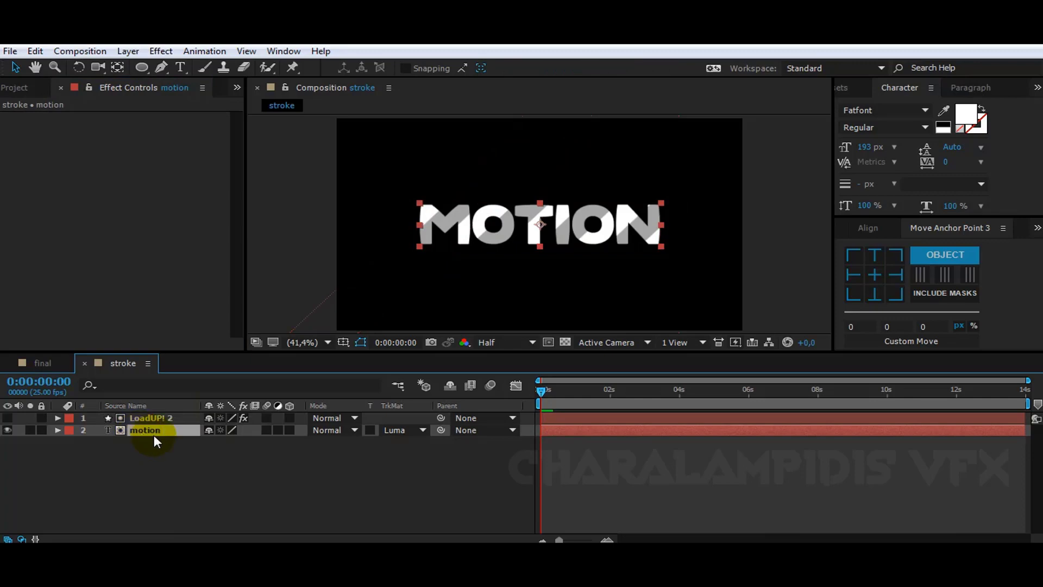
click(129, 51)
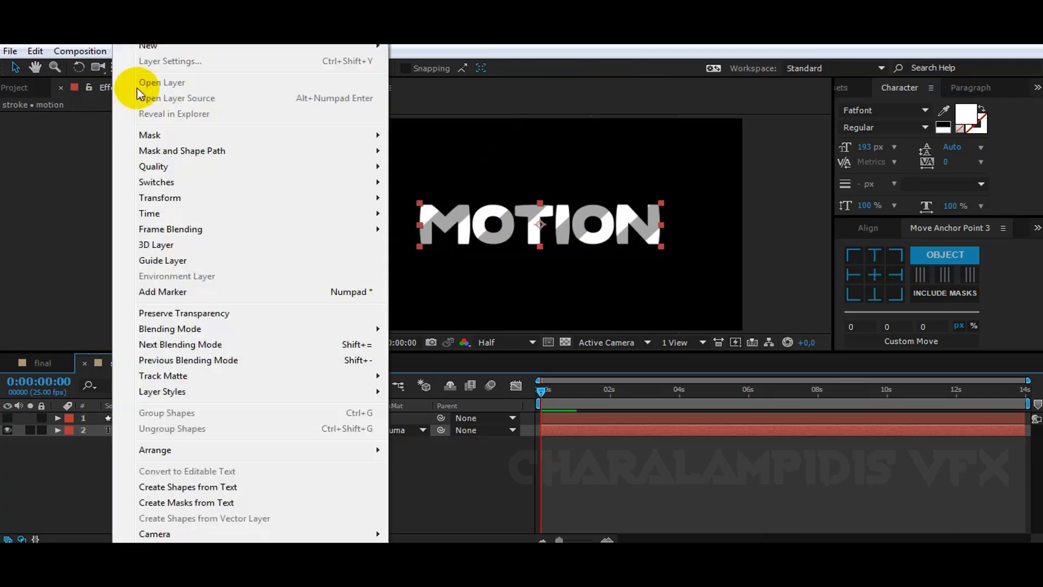
mouse_move(228, 396)
click(428, 390)
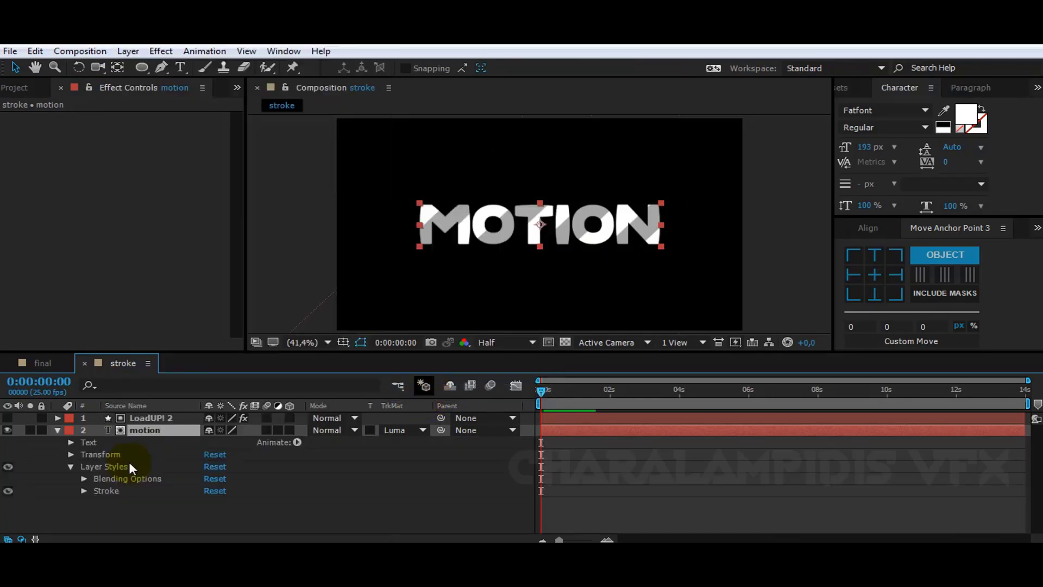
Change the color of the motion layer's stroke style to a very dark shade
click(84, 491)
click(224, 489)
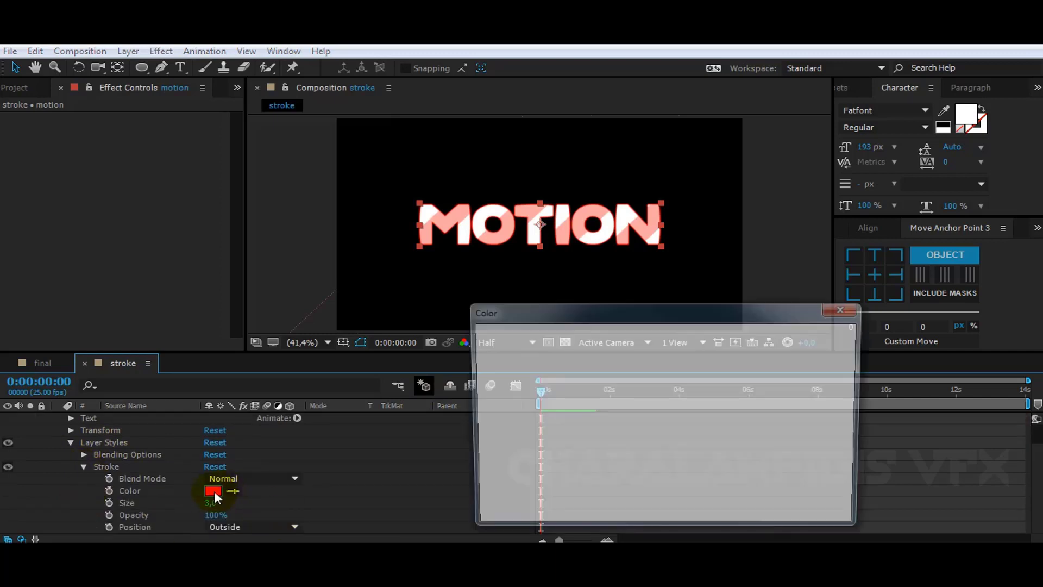
drag(496, 442, 484, 336)
mouse_move(476, 488)
mouse_down()
mouse_move(466, 489)
mouse_move(483, 491)
mouse_up()
click(835, 341)
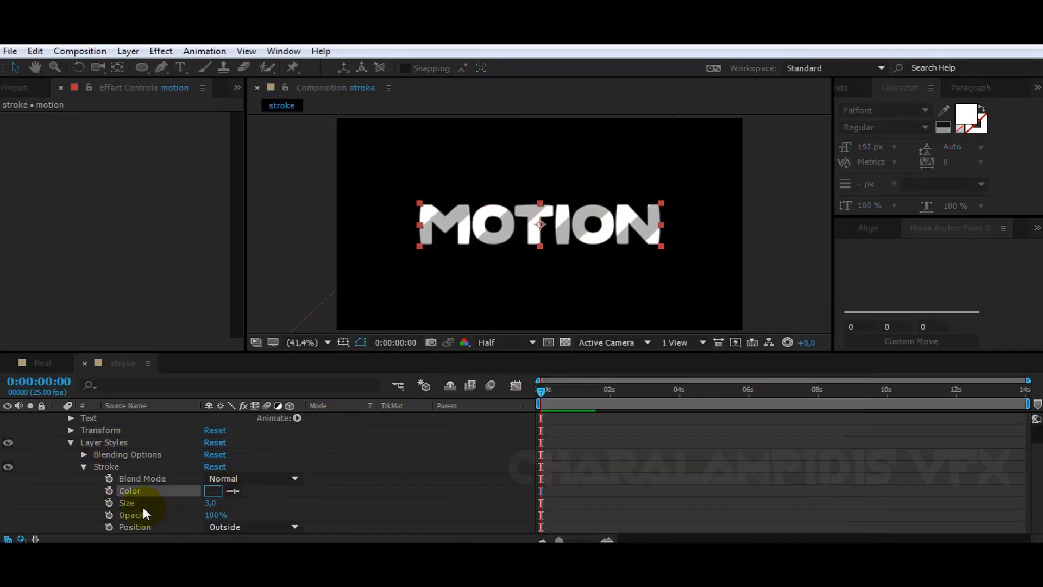
Set the motion layer's stroke size to 2 and collapse the layer's properties
click(211, 502)
text(2)
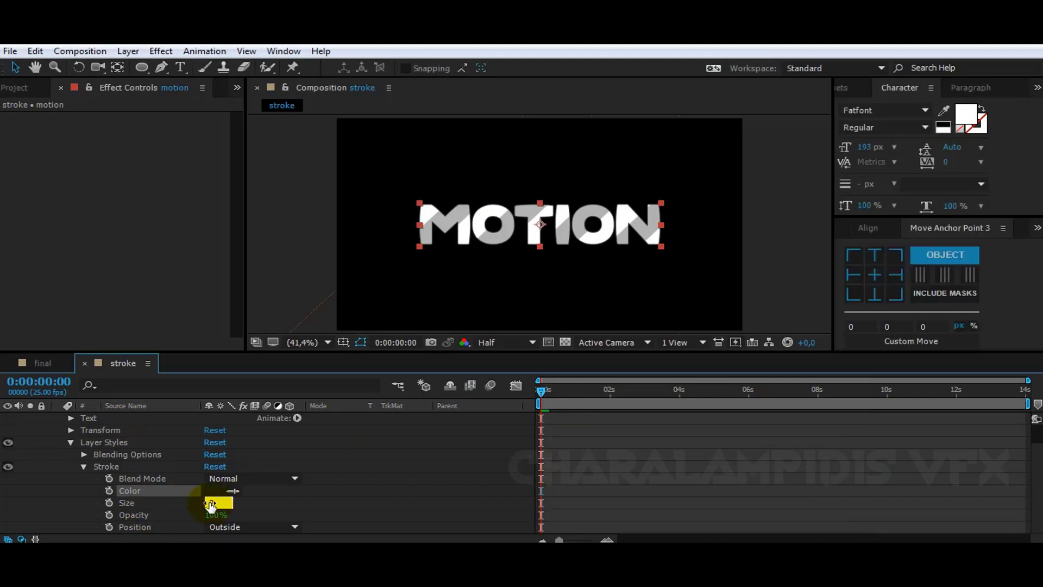
key(Return)
scroll(107, 457, up, 3)
click(57, 430)
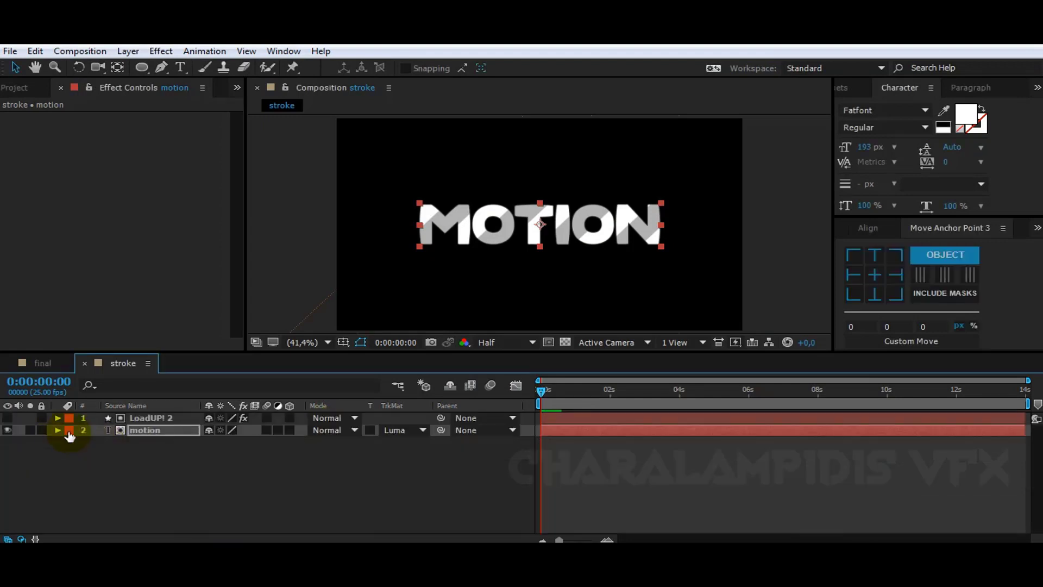
Find the shadow effects and apply Radial Shadow to the motion text layer
click(847, 89)
click(898, 107)
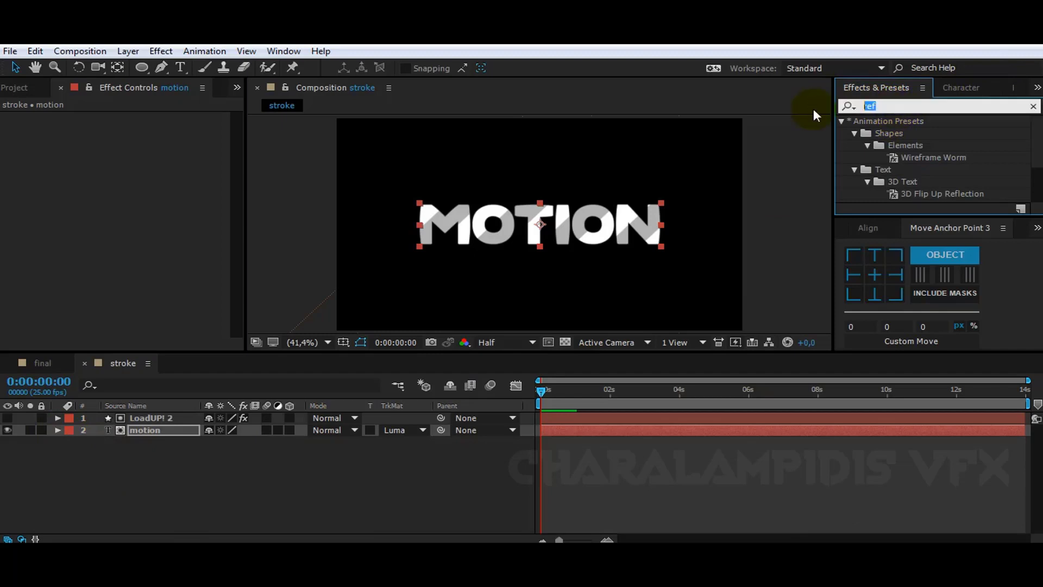
text(shadow)
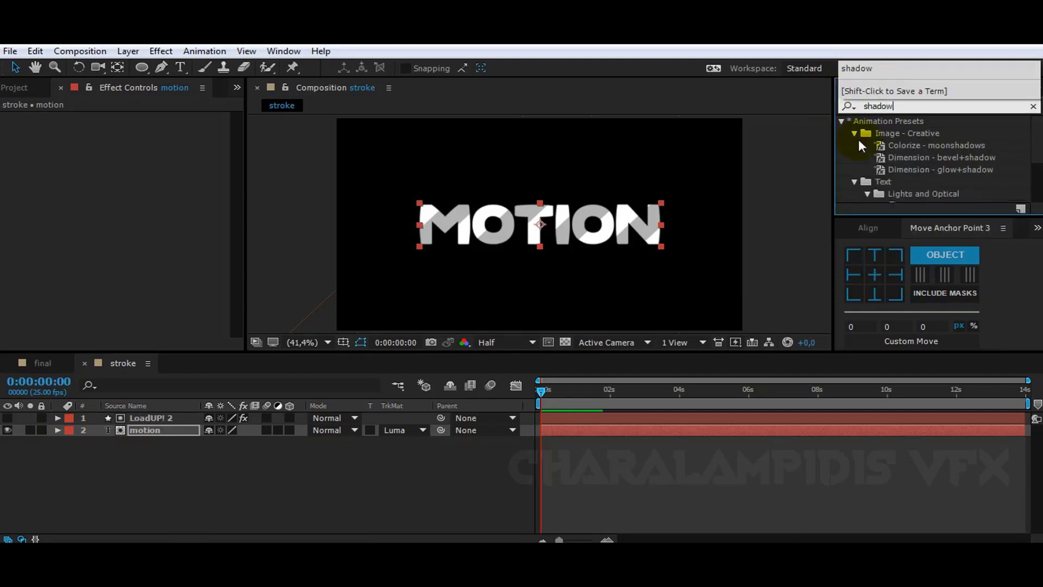
scroll(911, 191, down, 3)
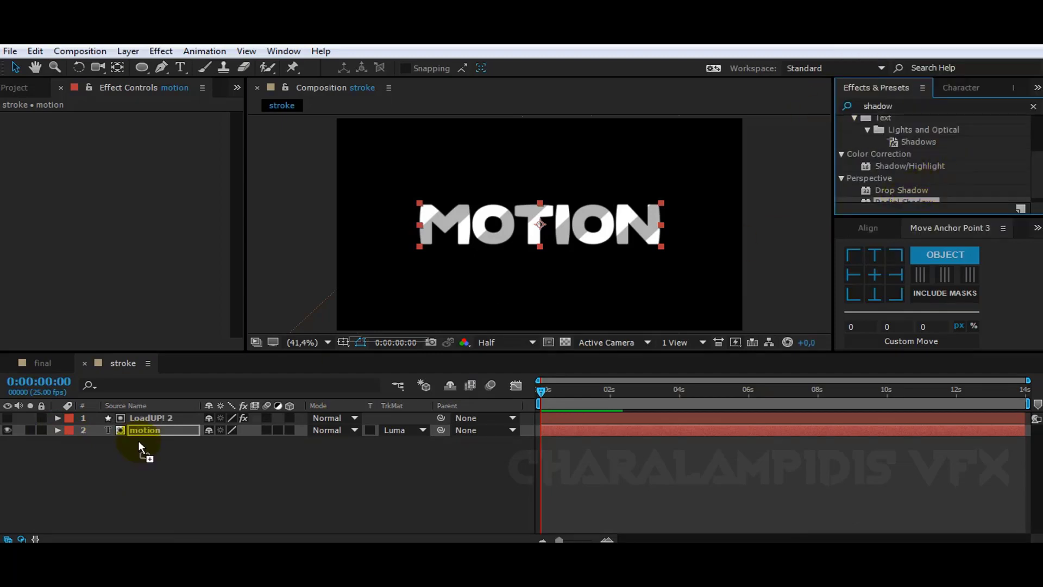
drag(138, 440, 152, 428)
Set the Radial Shadow's projection distance to 1 and its softness to 1
click(141, 165)
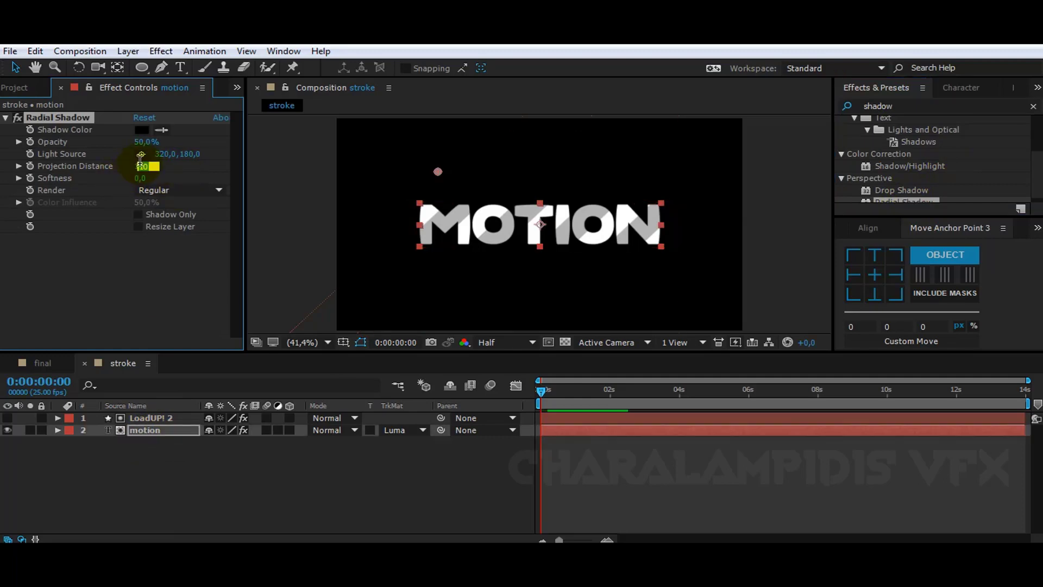
text(1)
key(Return)
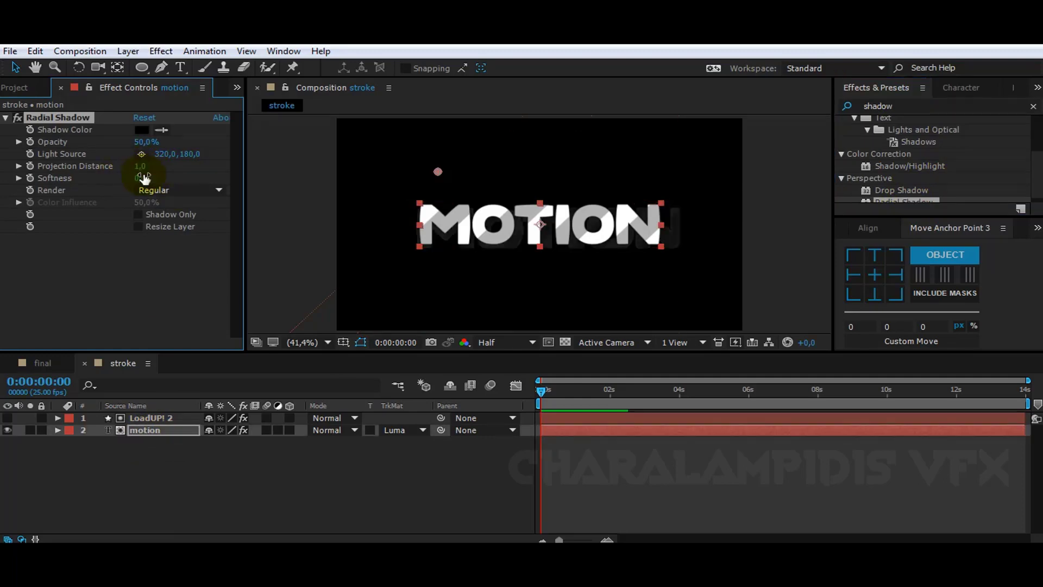
text(1)
Enable Shadow Only and Resize Layer for the Radial Shadow and place its light source at the centre of the text
click(139, 214)
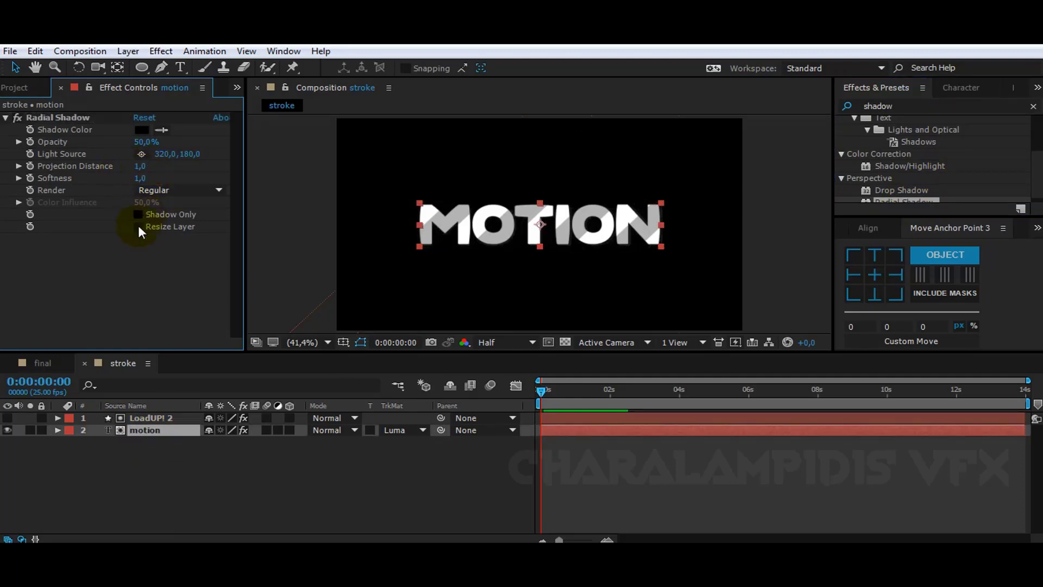
click(141, 154)
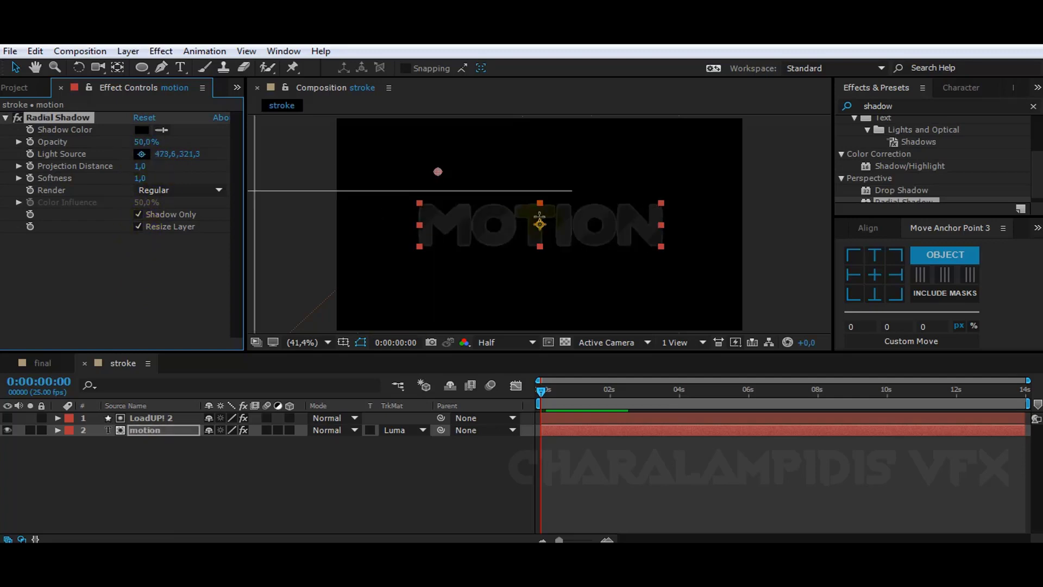
click(539, 223)
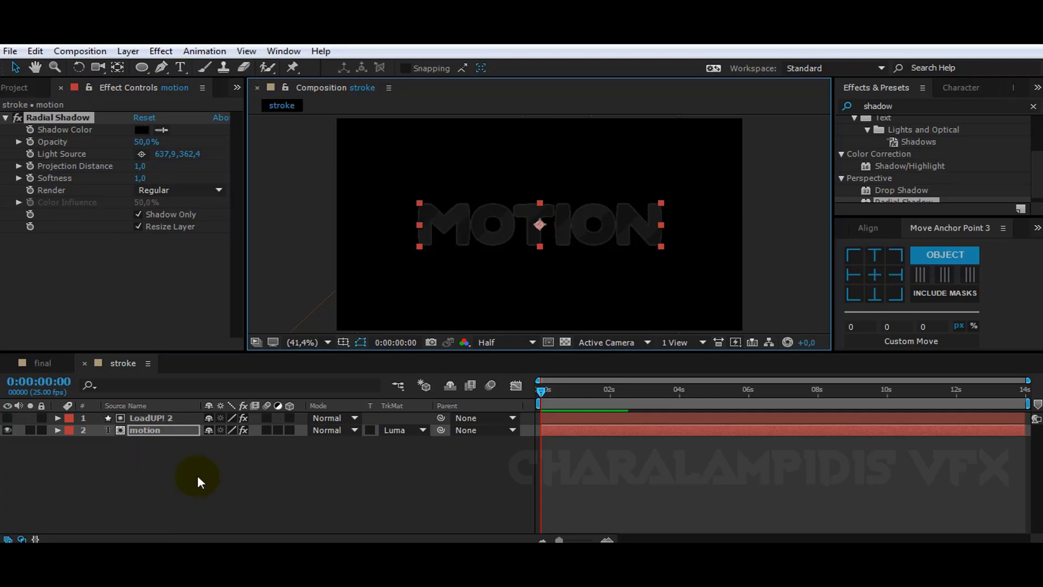
Add the stroke composition above the bg layer in the final composition and set the preview resolution to Half
click(18, 87)
click(38, 357)
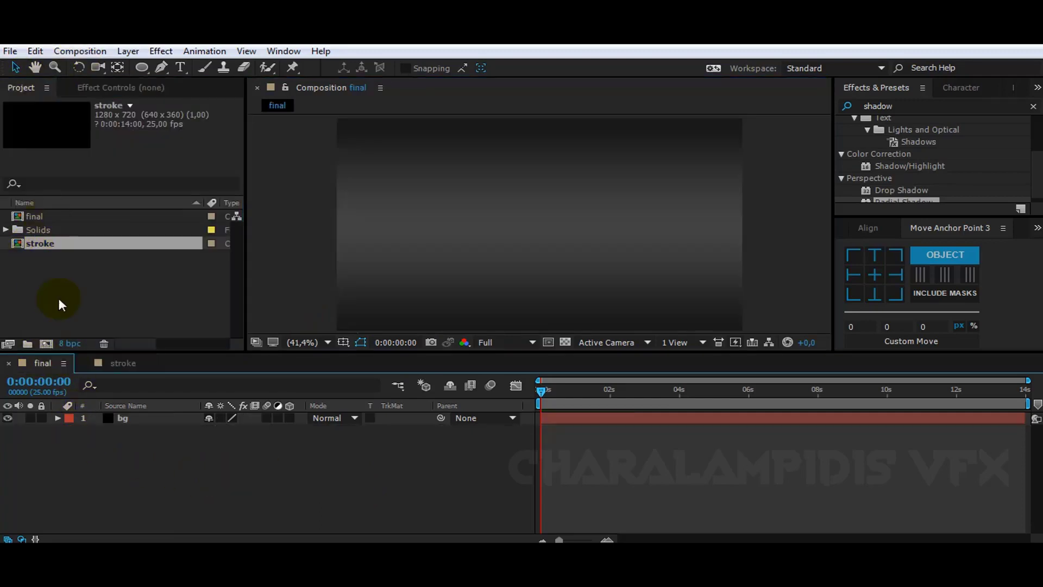
key(ctrl+slash)
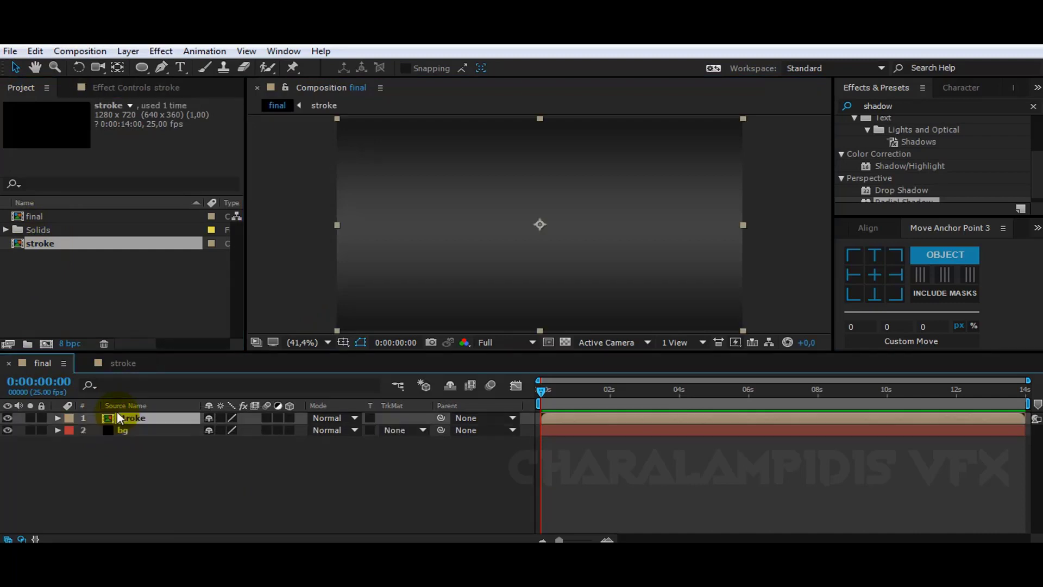
click(489, 342)
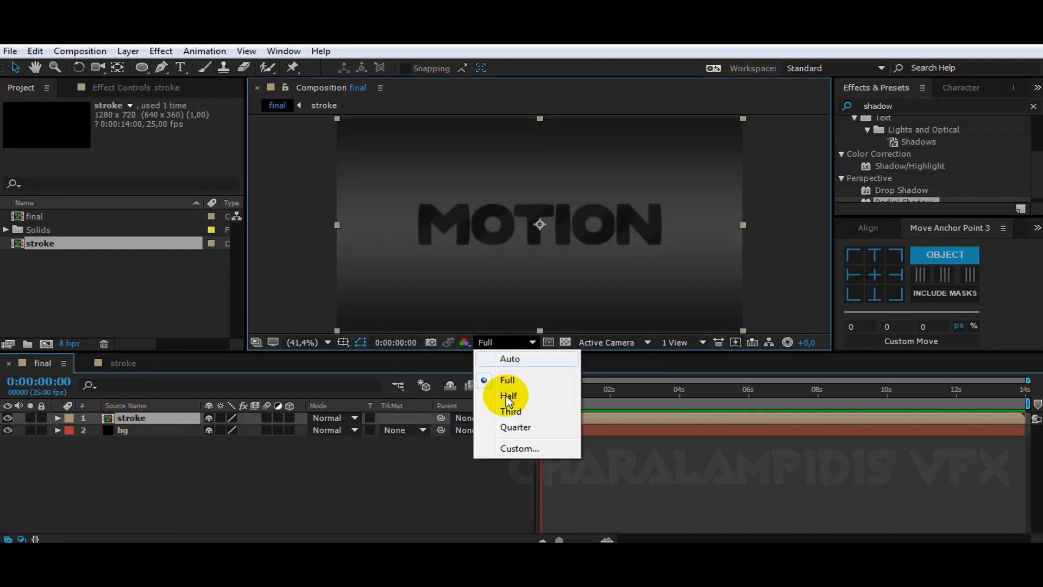
click(504, 396)
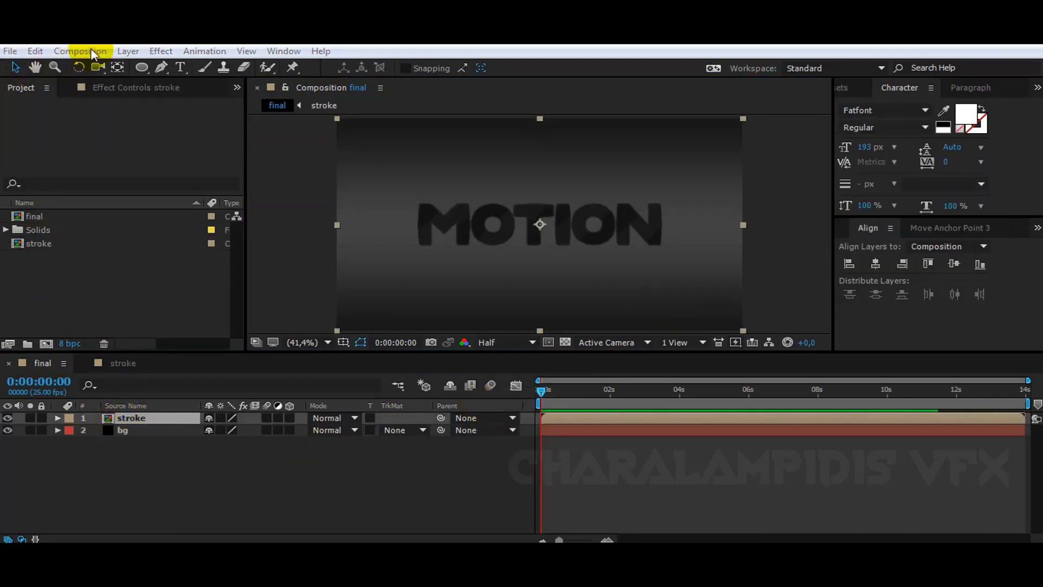
Create a new 1280 x 720 composition named stripes at 25 fps with a duration of 14 seconds
click(92, 53)
click(97, 65)
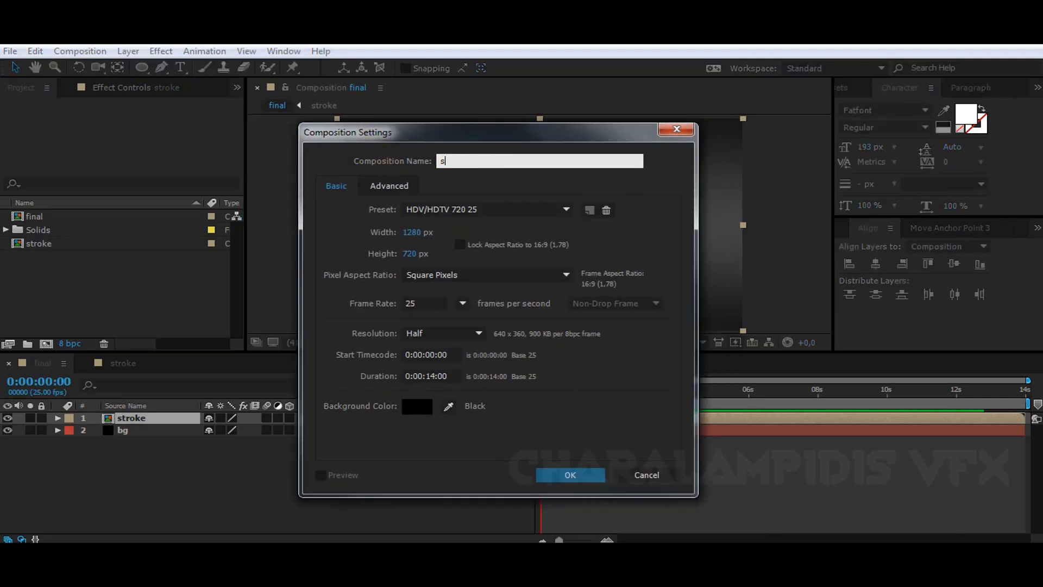
text(stripes)
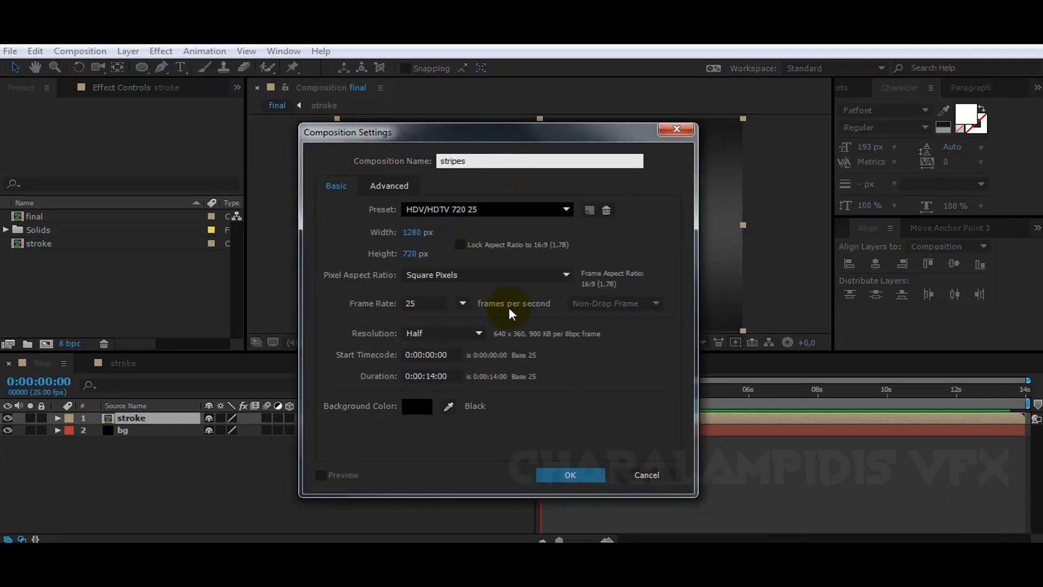
click(566, 474)
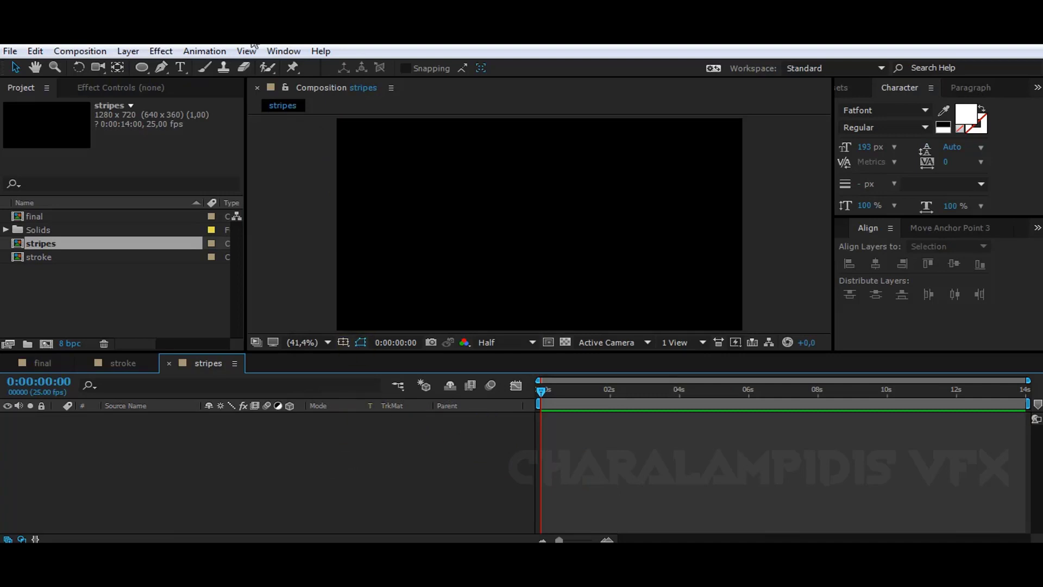
Add a text layer reading "motion" to the stripes composition
click(181, 67)
click(429, 230)
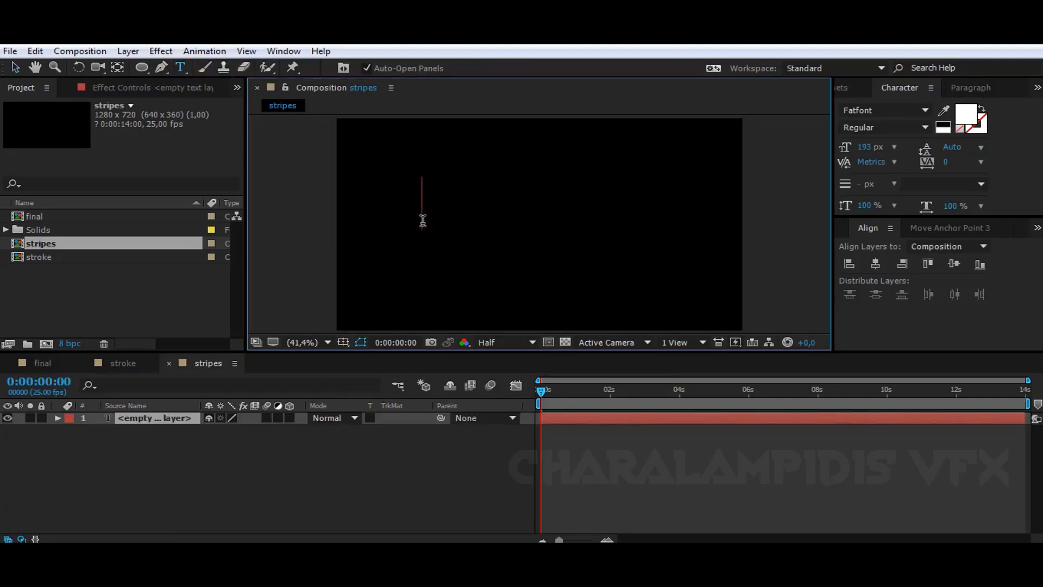
text(motion)
click(17, 68)
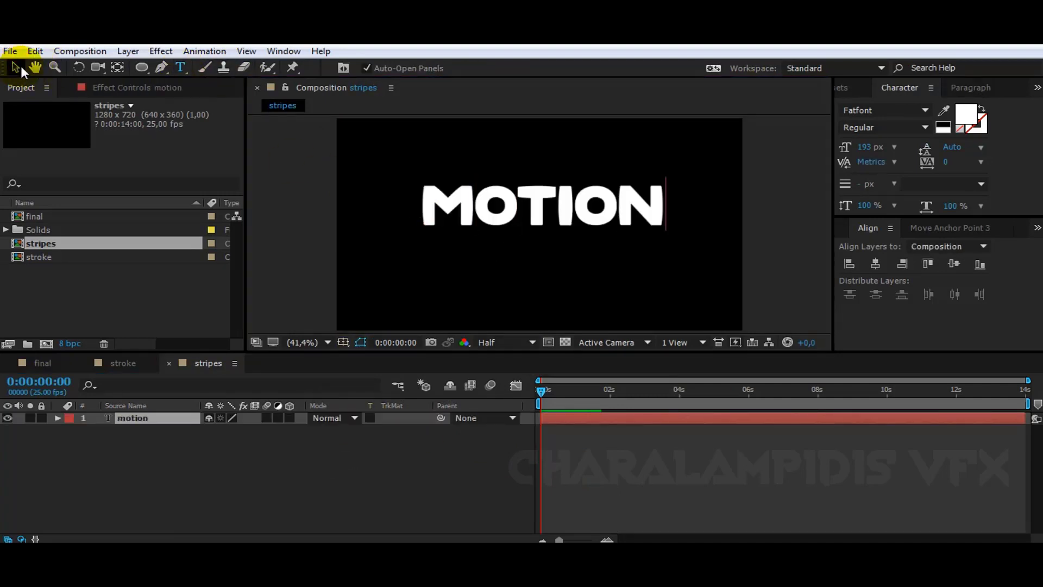
Centre the motion text horizontally and vertically in the composition and move its anchor point to its centre
click(876, 264)
click(954, 263)
click(950, 228)
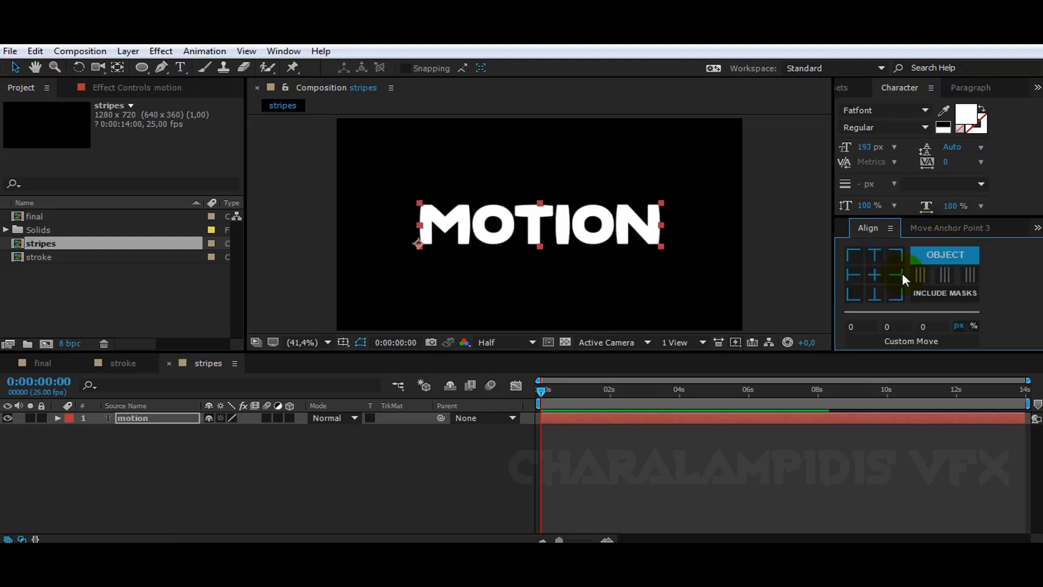
click(875, 273)
Copy the LoadUP! 2 layer from the stroke composition into the stripes composition and make it visible
click(122, 367)
click(142, 417)
key(ctrl+c)
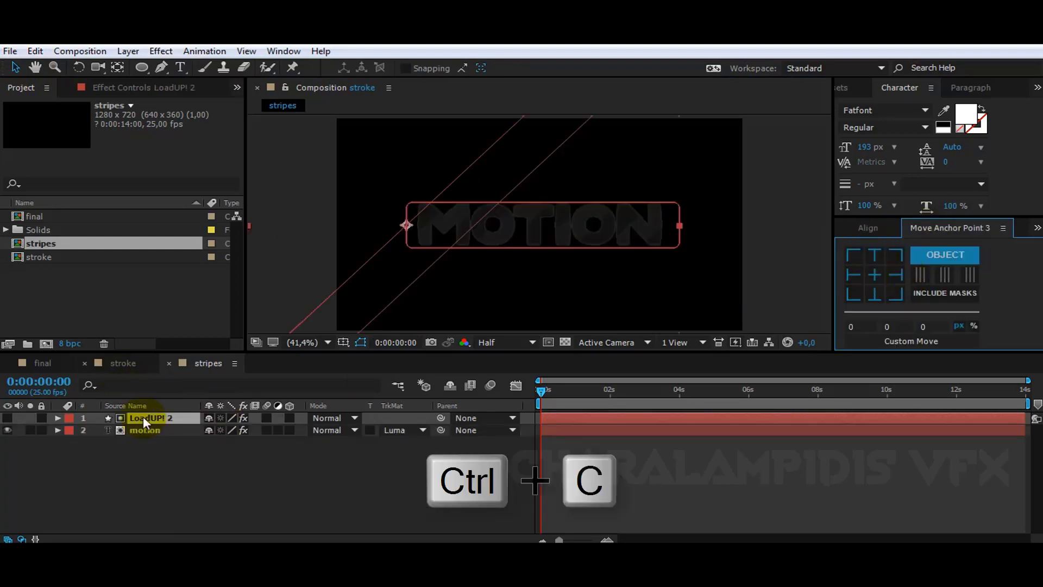
click(207, 363)
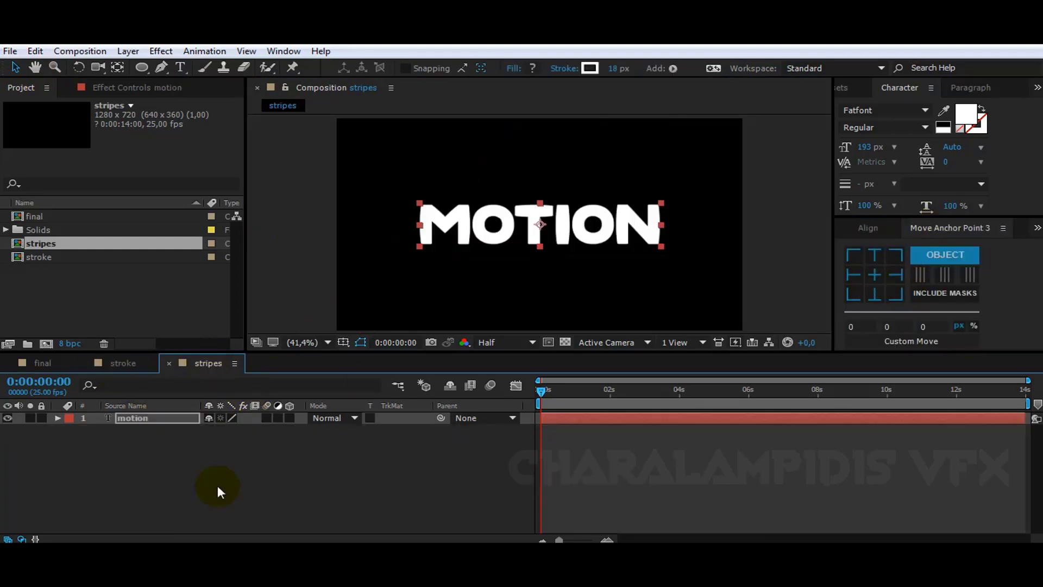
key(ctrl+v)
click(7, 417)
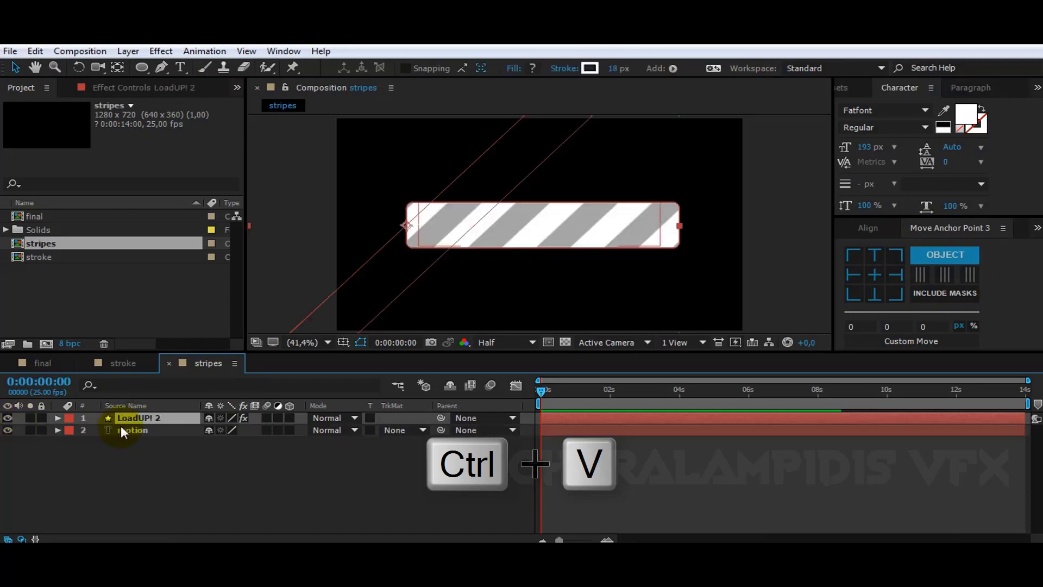
Set the LoadUP bar's filling color to dark gray 363636
click(113, 93)
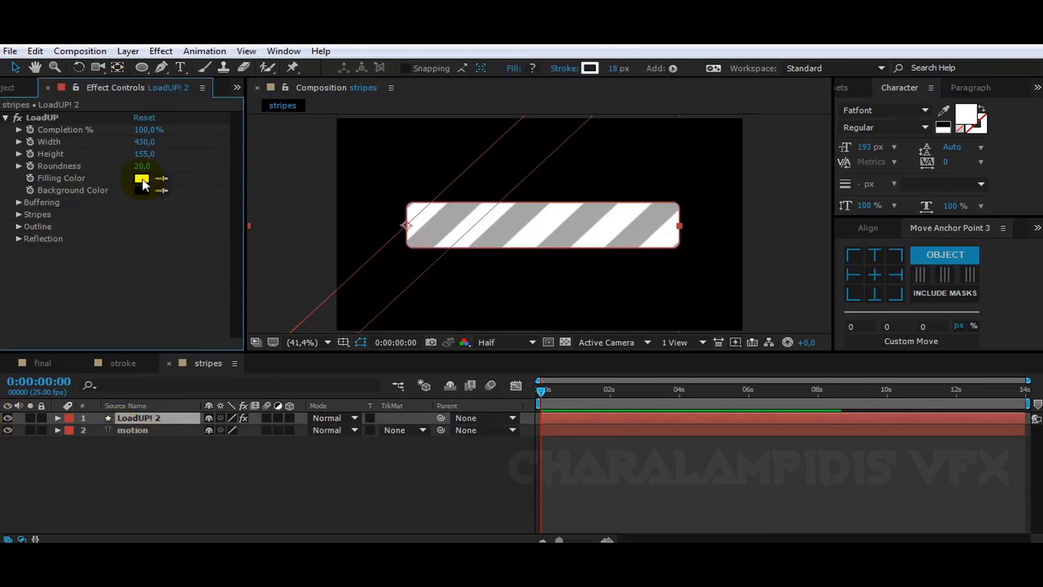
click(141, 178)
click(482, 477)
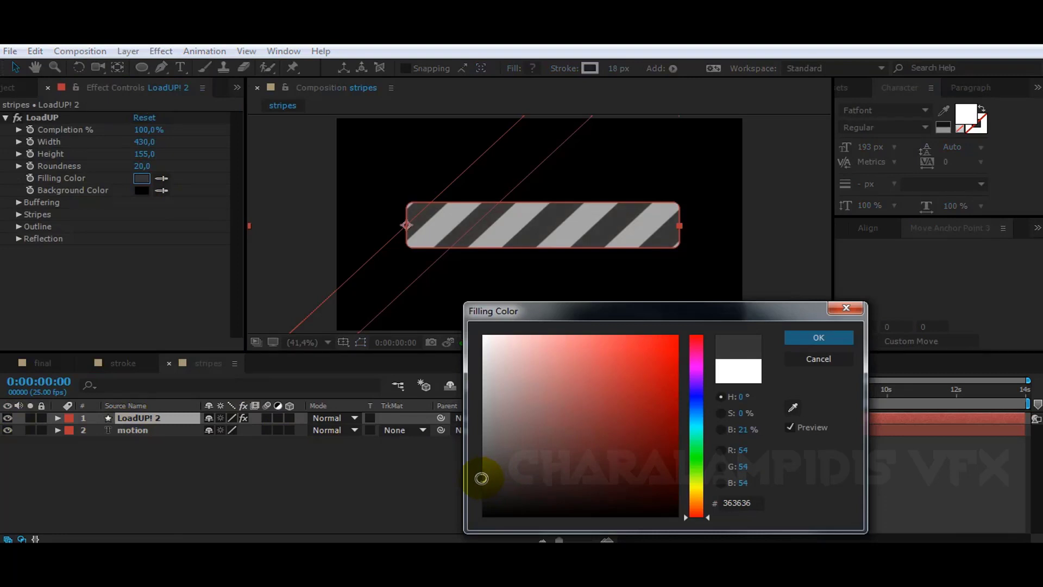
key(Return)
Set the color of the LoadUP bar's stripes to 191919
click(18, 214)
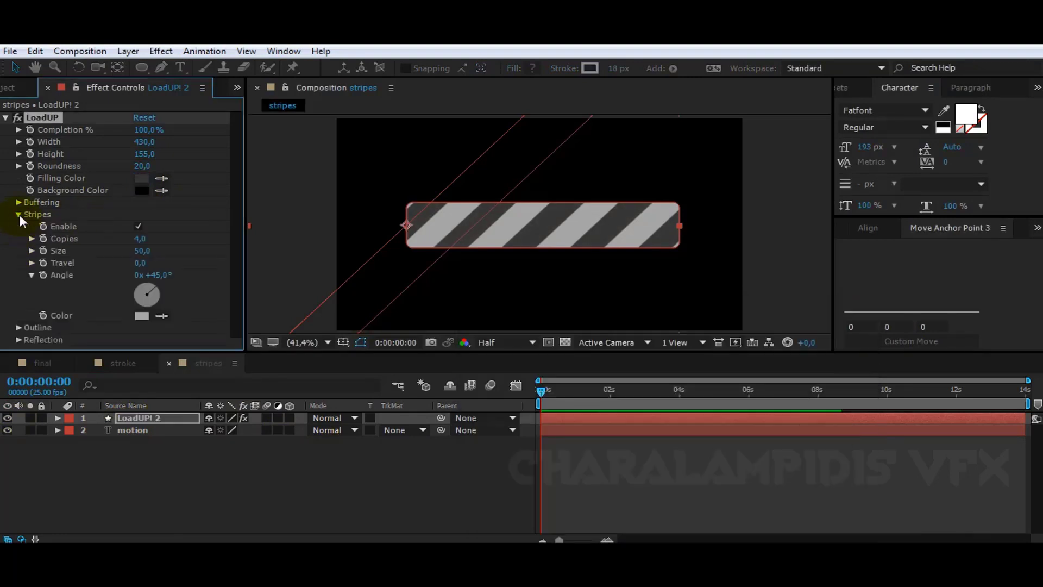
click(141, 316)
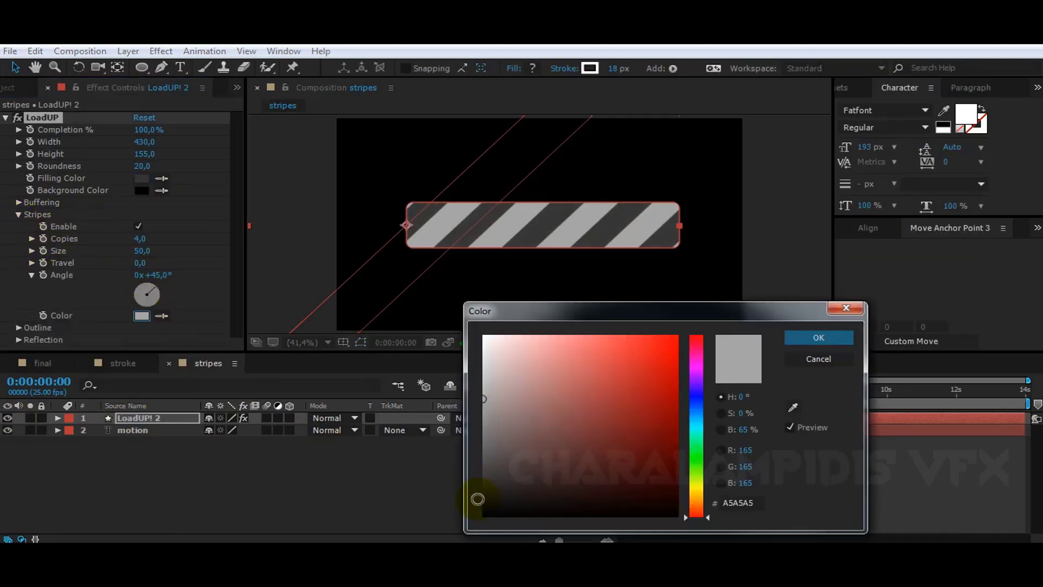
click(477, 499)
click(818, 337)
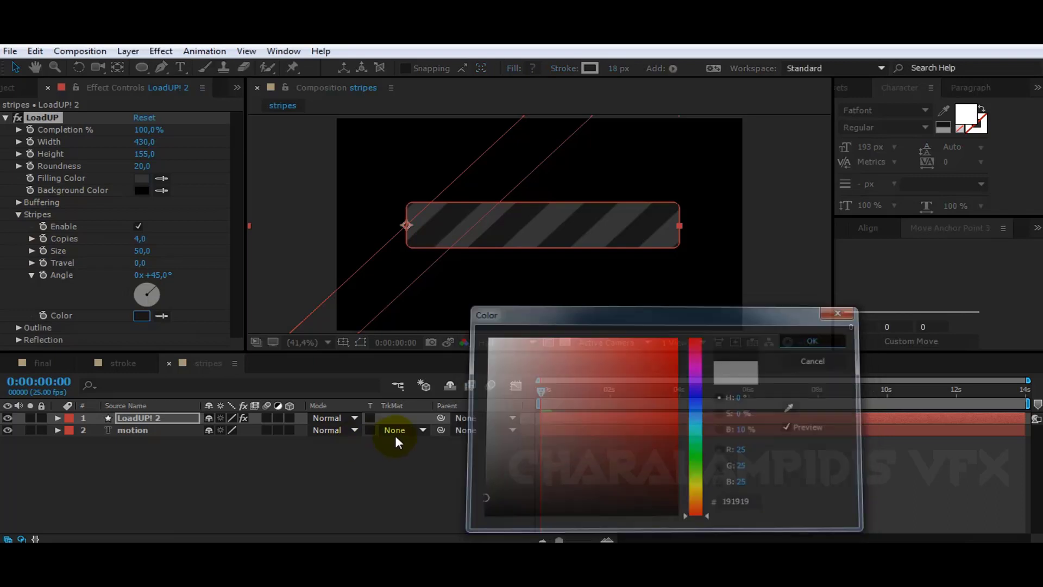
Use LoadUP! 2 as the luma matte for the motion text layer in the stripes composition
click(397, 431)
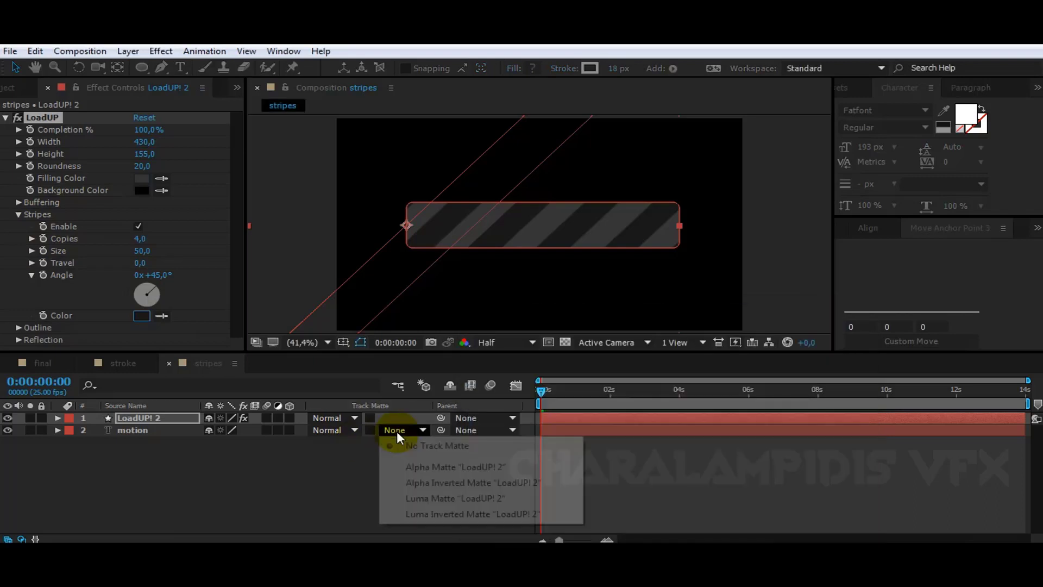
click(447, 499)
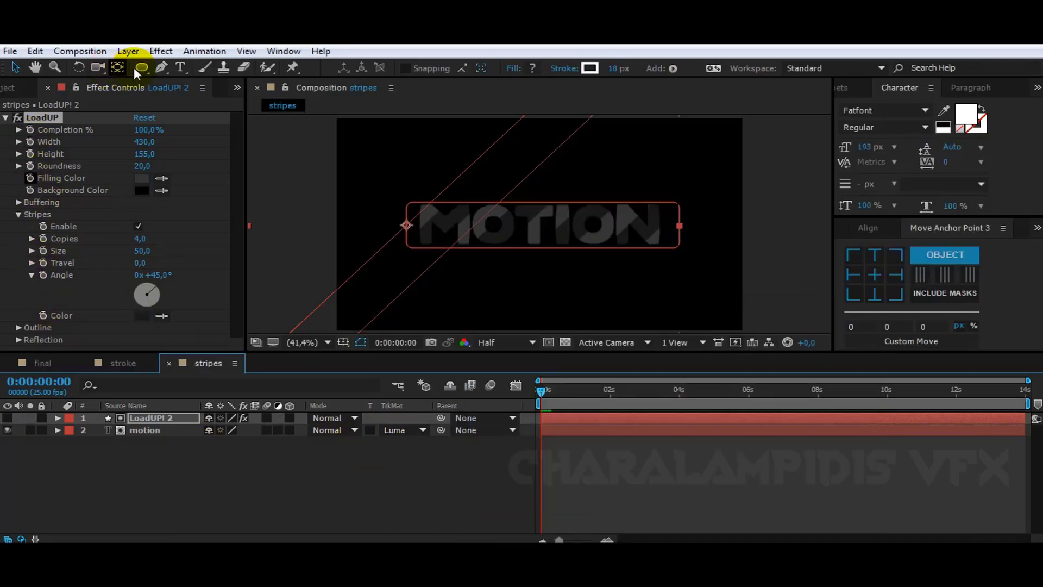
Add a Bevel and Emboss layer style to the motion text layer
click(130, 49)
click(130, 432)
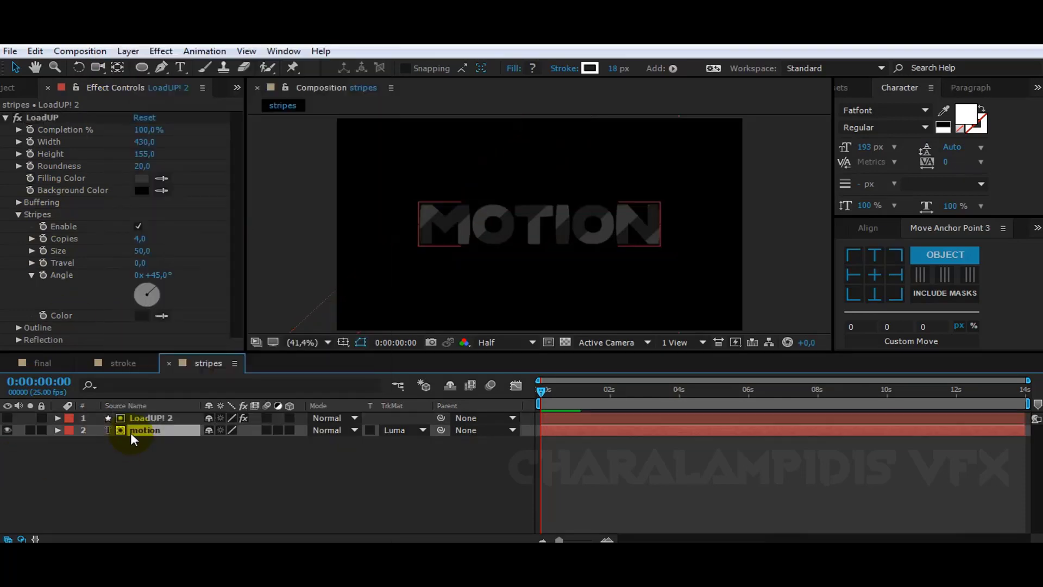
click(127, 51)
mouse_move(321, 393)
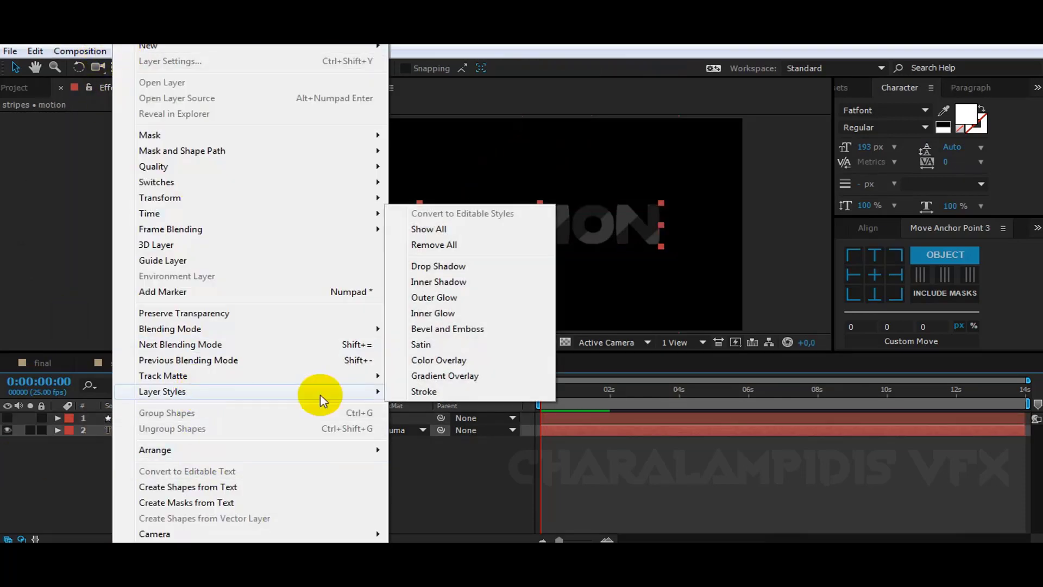
click(462, 333)
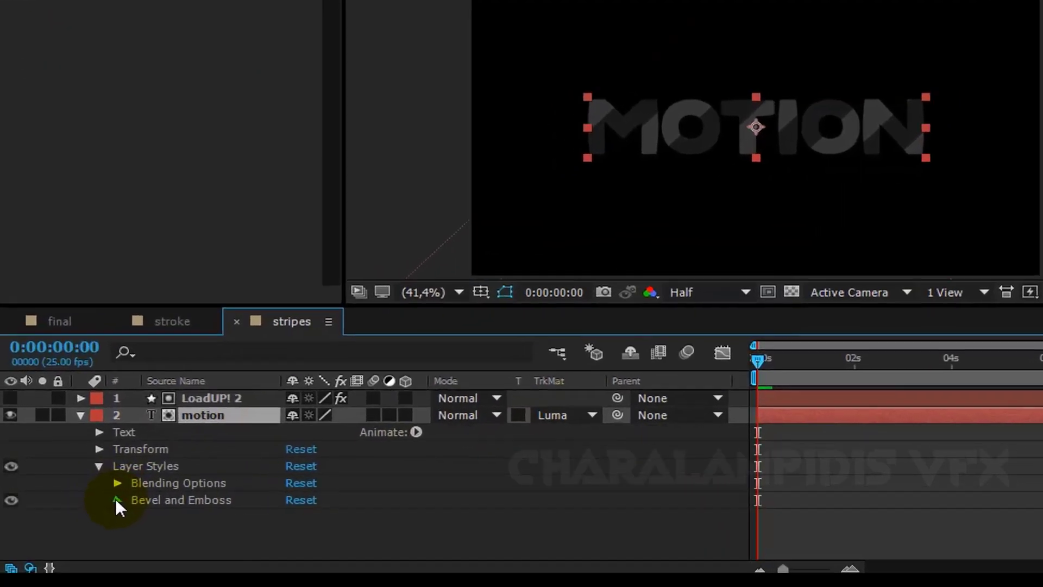
Set the Bevel and Emboss depth of the motion layer to 175%
click(83, 490)
click(347, 447)
text(1)
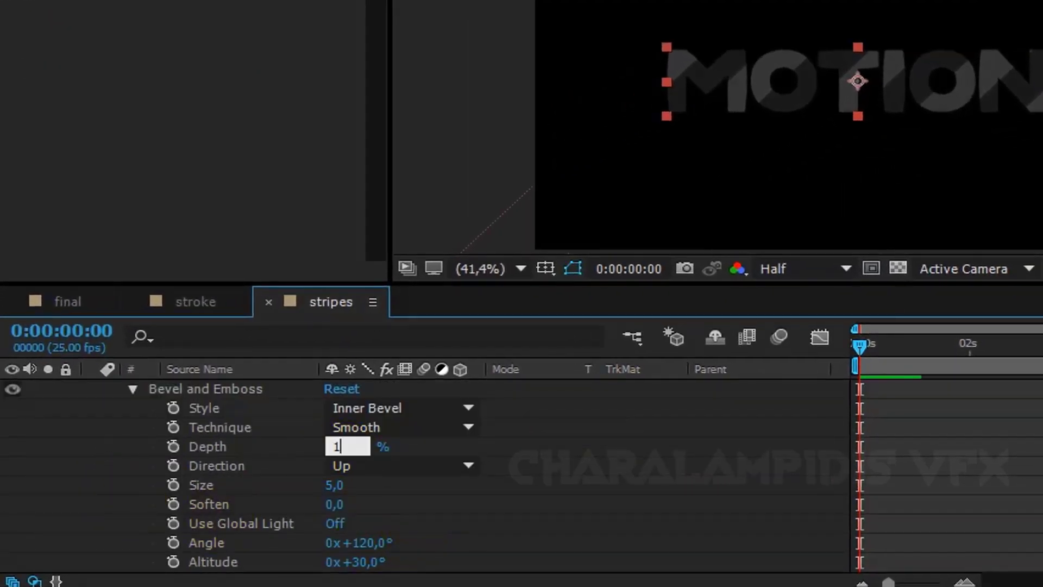
text(75)
key(Return)
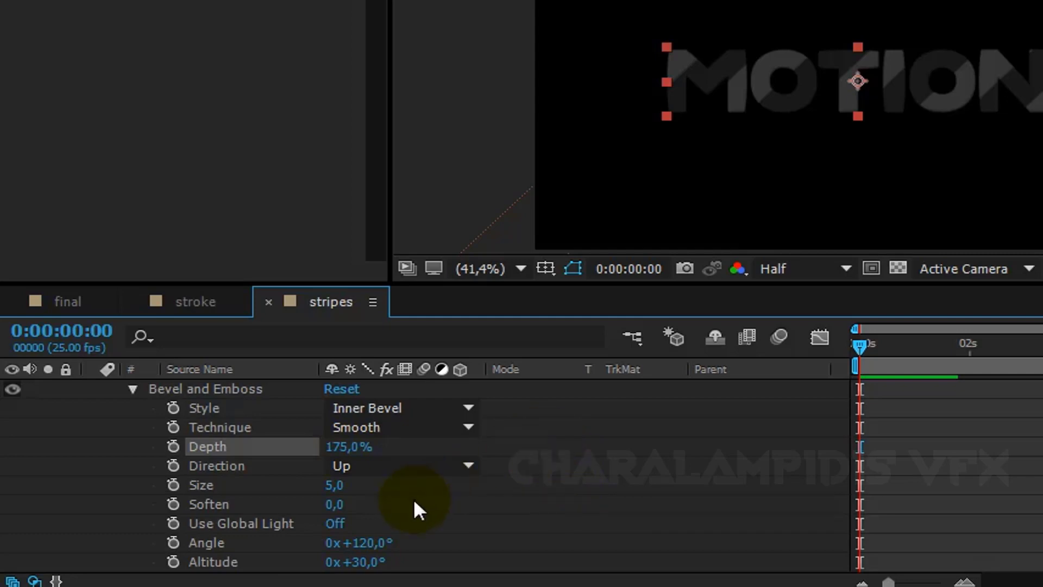
Set the motion layer's Bevel and Emboss size to 17 and soften to 3, and collapse the layer's properties
click(333, 486)
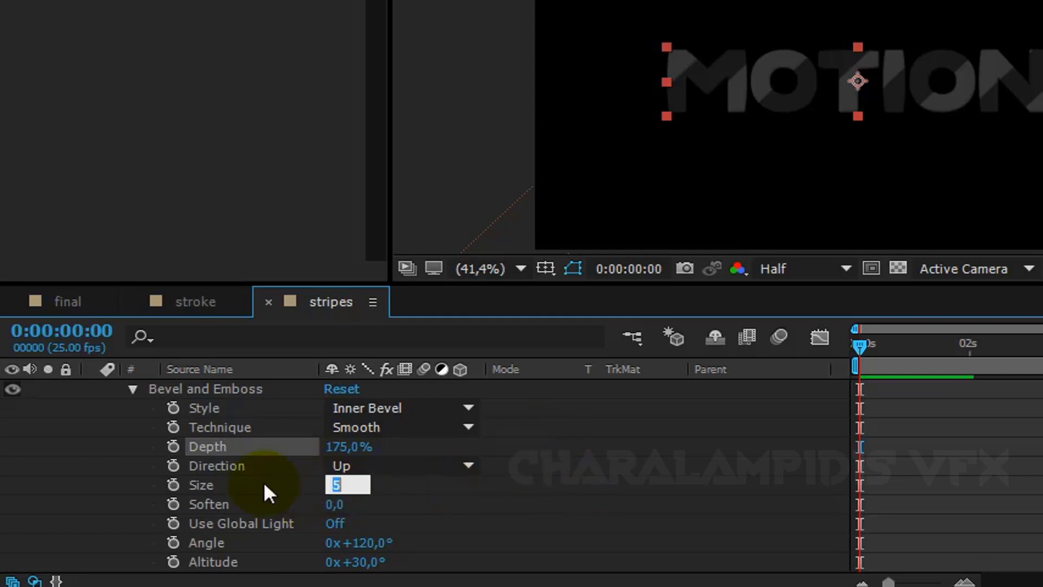
text(17)
key(Return)
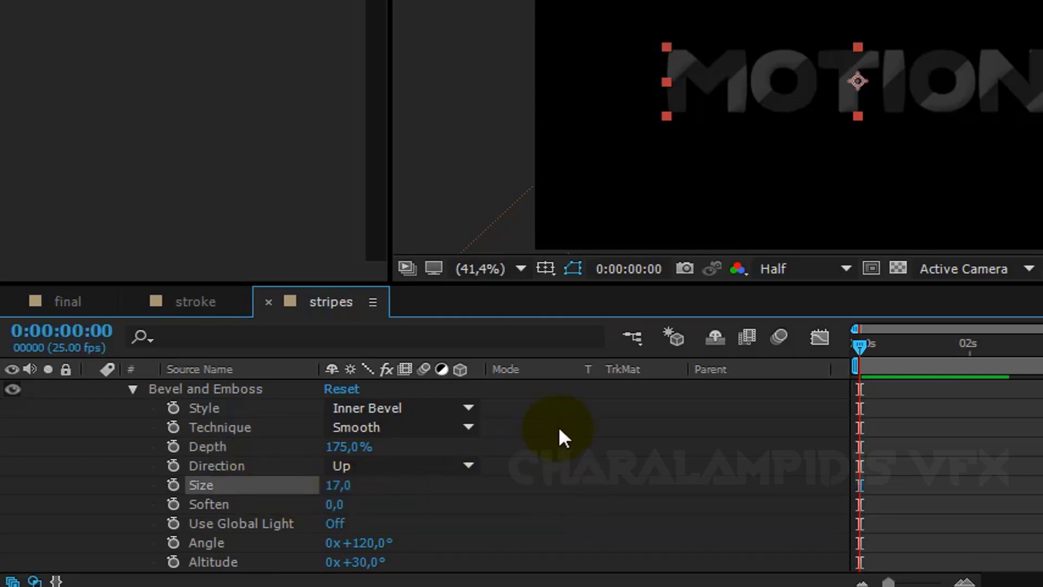
click(338, 507)
text(3)
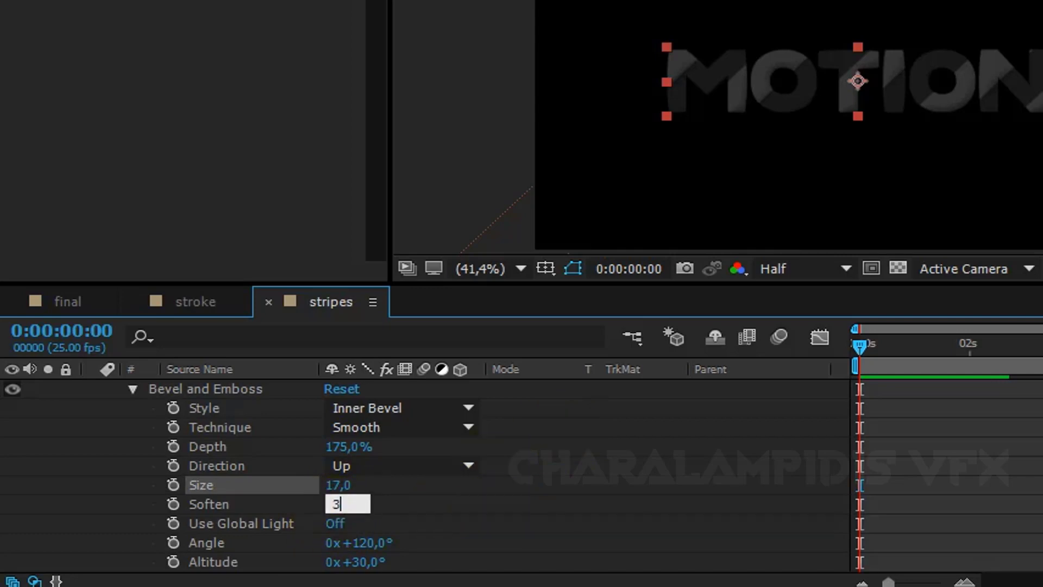
key(Return)
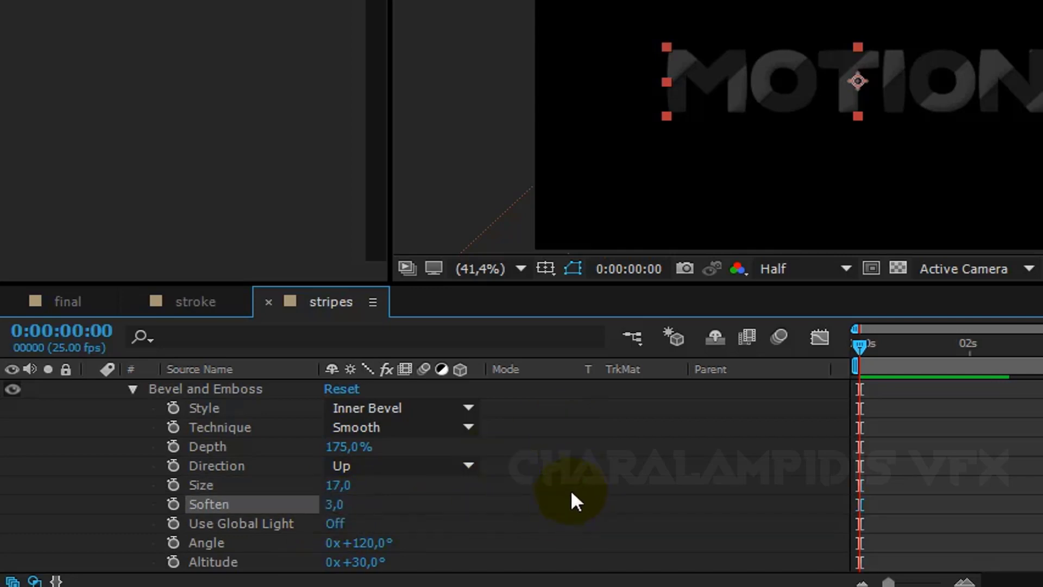
scroll(555, 465, down, 3)
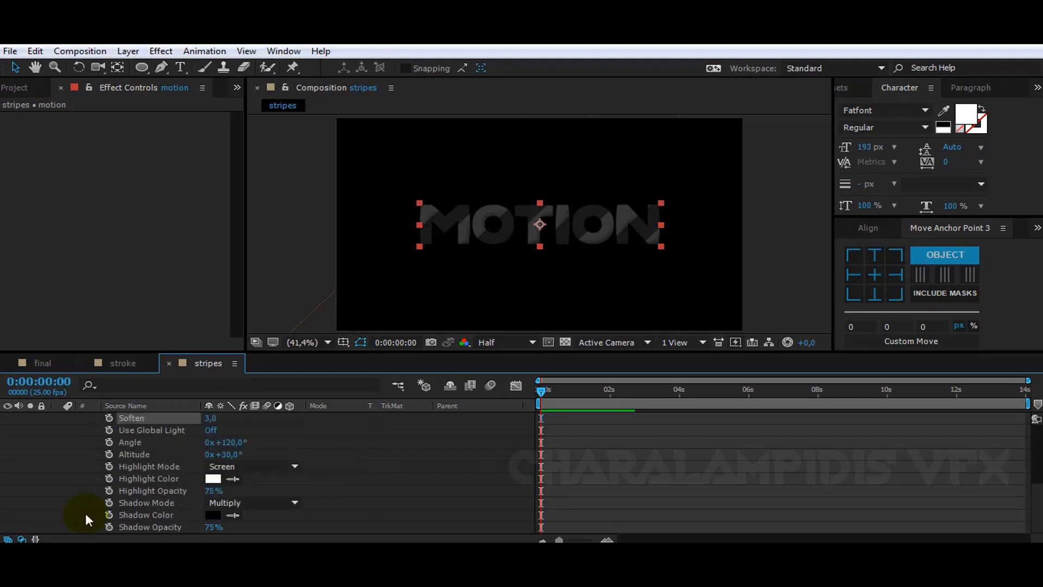
scroll(86, 521, up, 5)
click(57, 429)
key(Return)
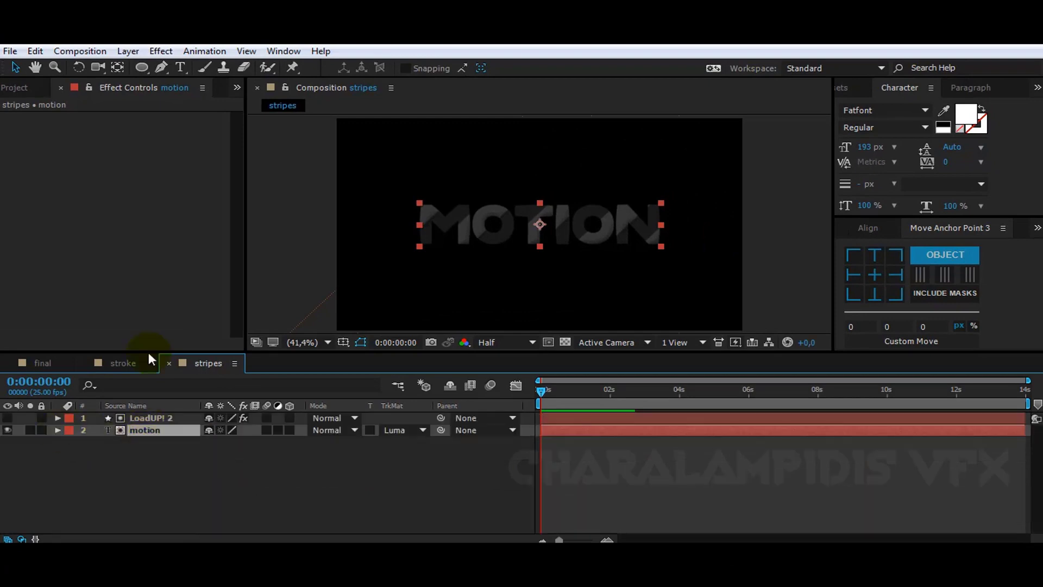
Add a Satin layer style to the motion text layer and collapse its properties
click(129, 51)
mouse_move(294, 391)
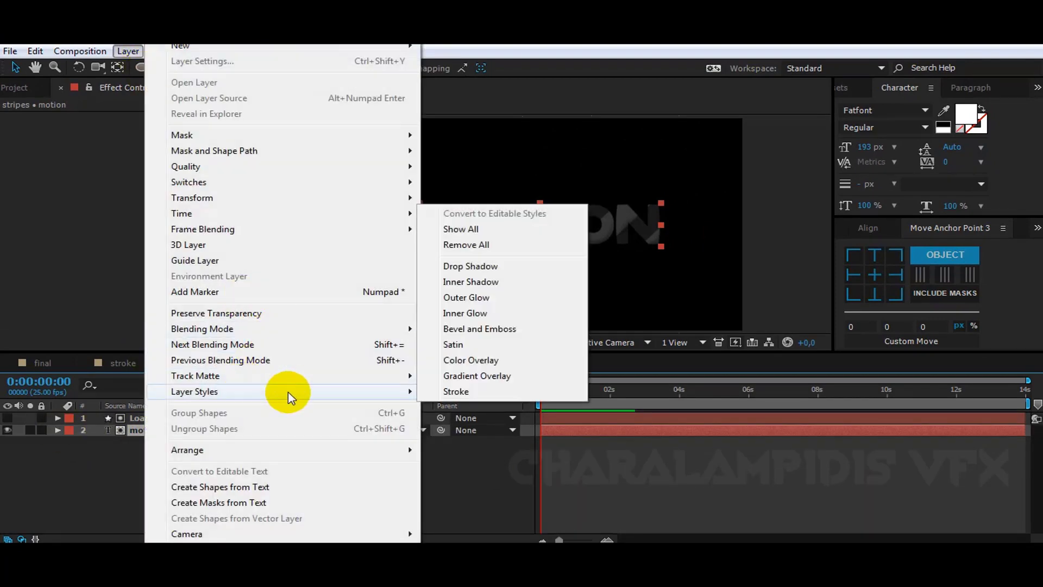
click(478, 342)
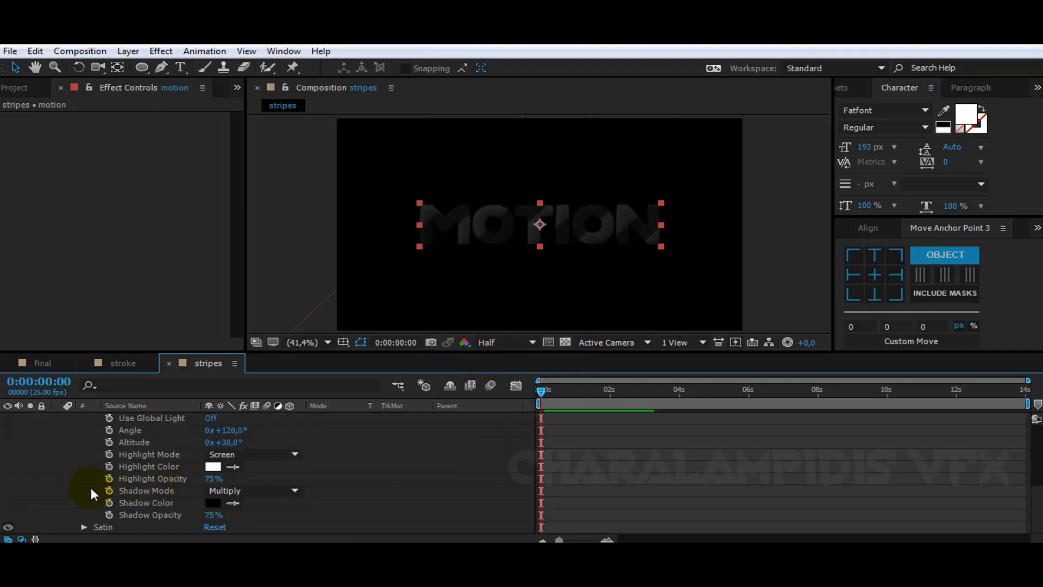
scroll(89, 478, up, 5)
click(56, 430)
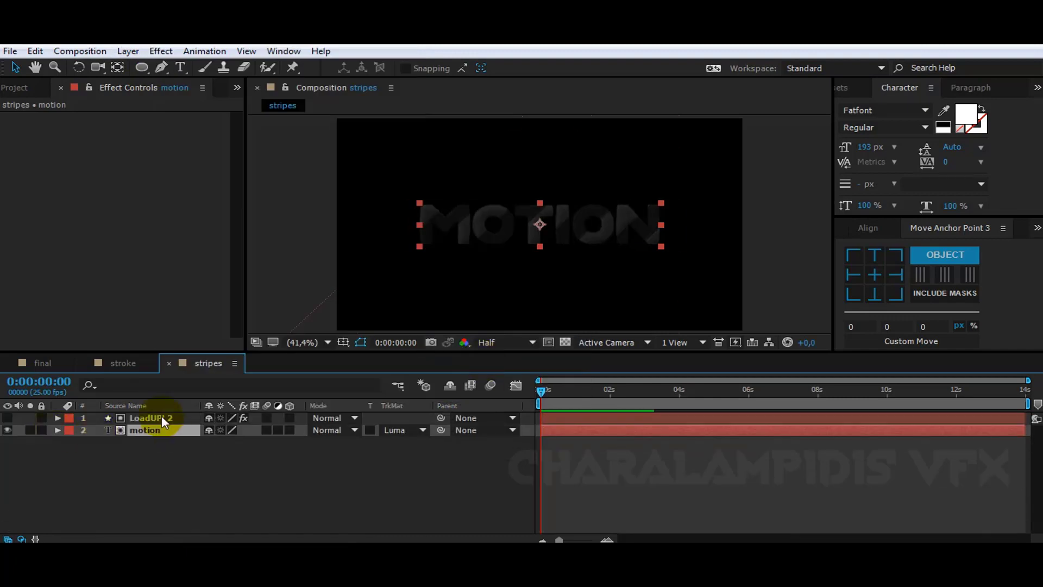
Keyframe the LoadUP completion of the LoadUP! 2 layer at 0% at 0:00:02:00
click(158, 417)
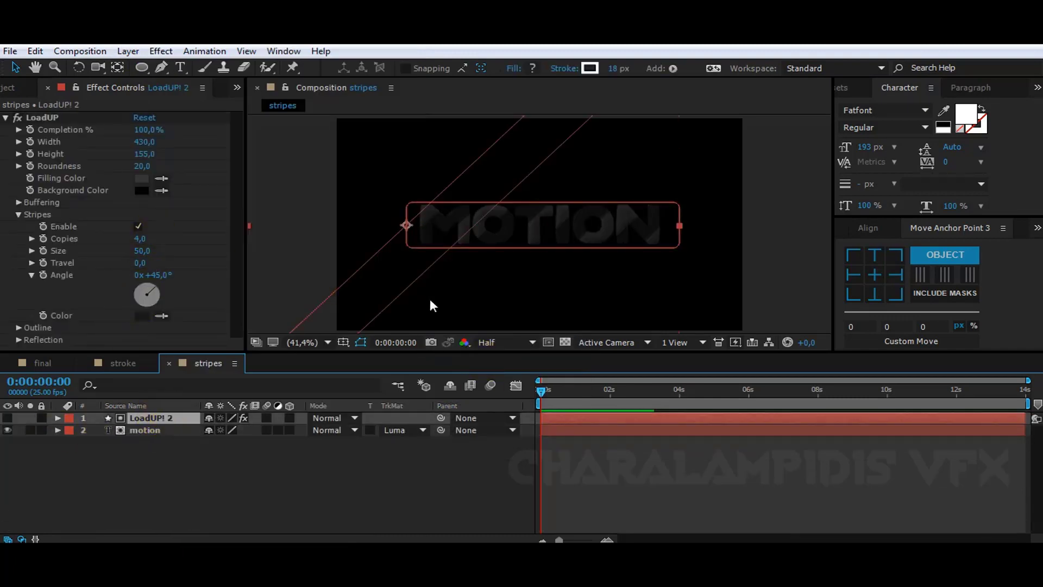
click(609, 393)
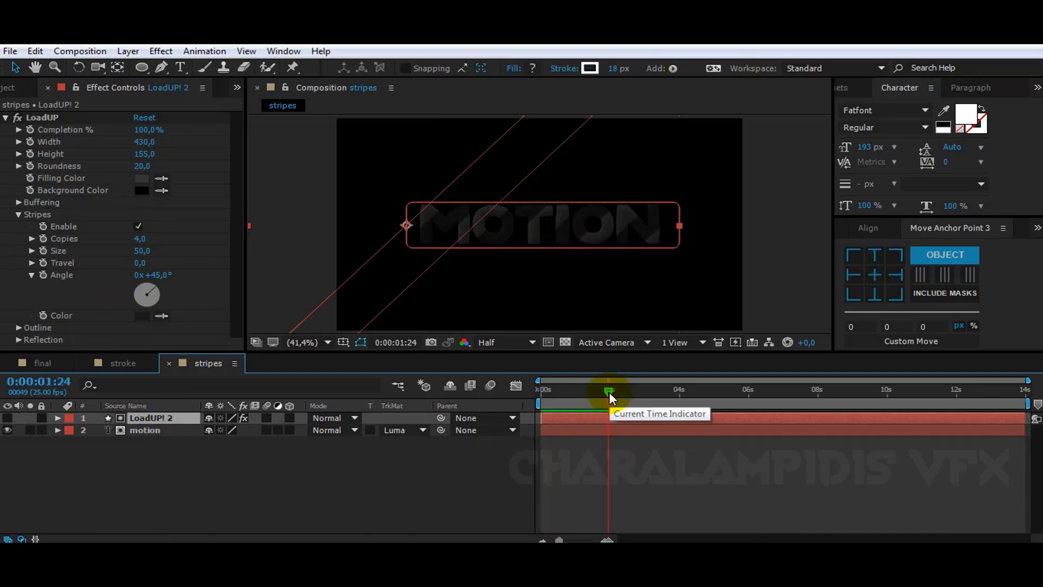
click(611, 395)
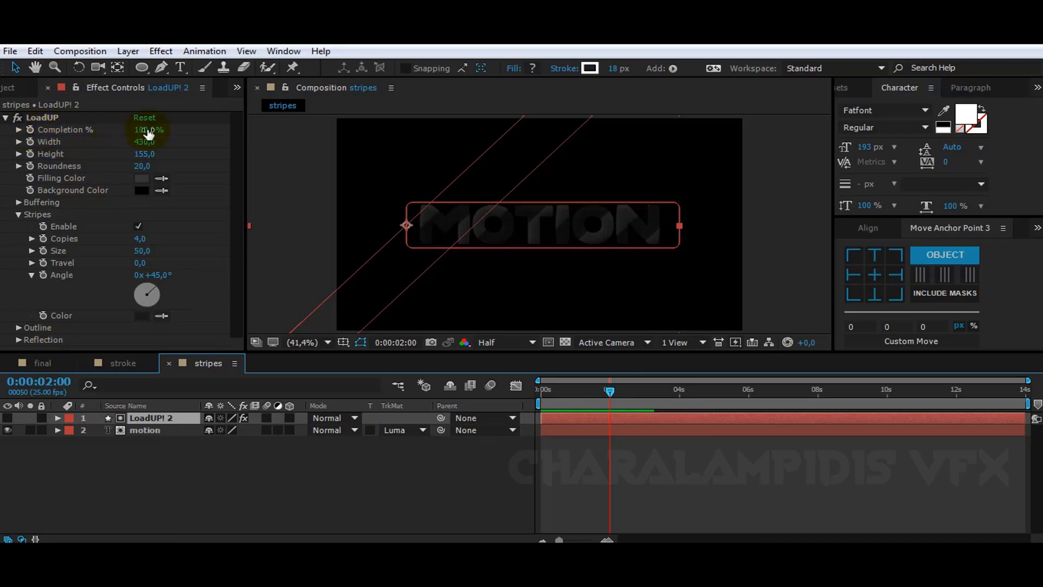
click(31, 130)
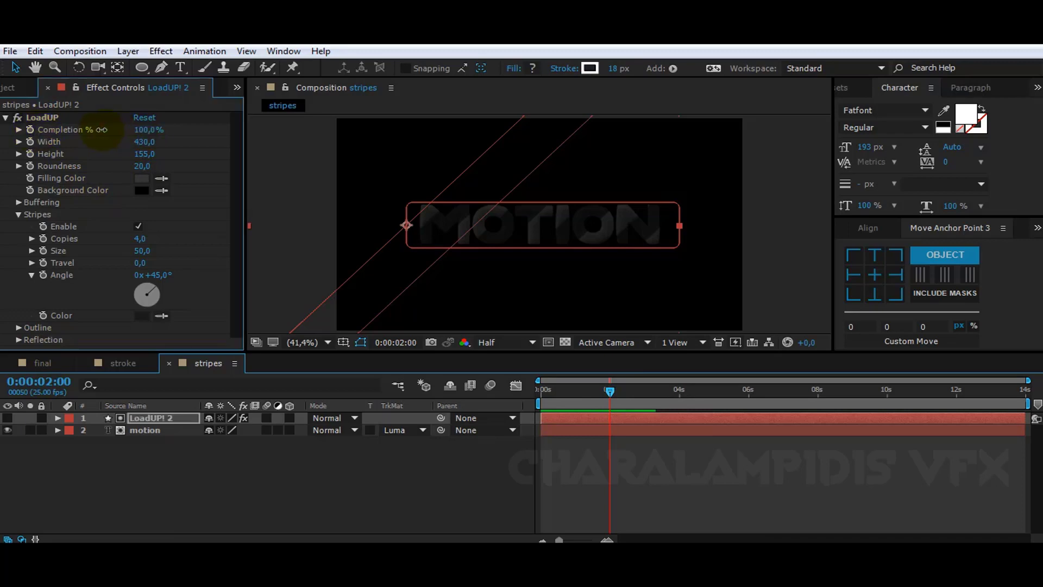
click(30, 130)
Add a LoadUP completion keyframe of 100% at 0:00:09:00 and scrub through the loading animation
click(886, 394)
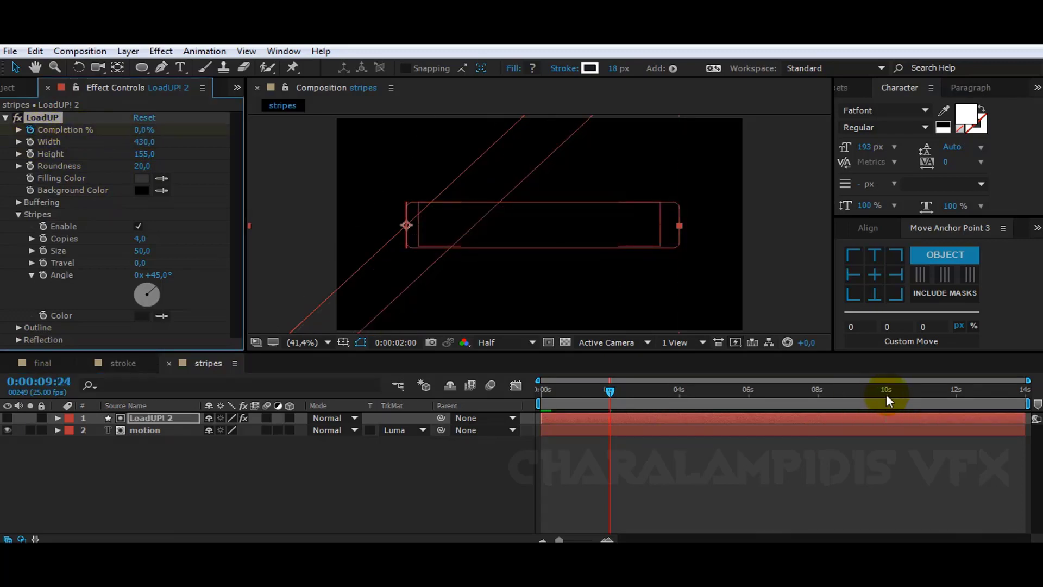
drag(887, 395, 858, 392)
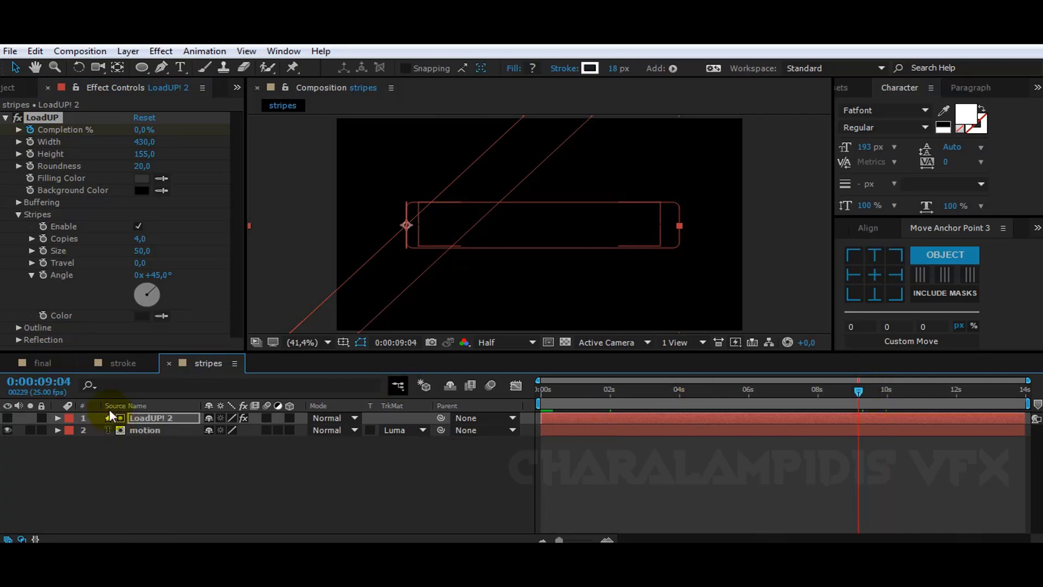
click(39, 381)
text(.)
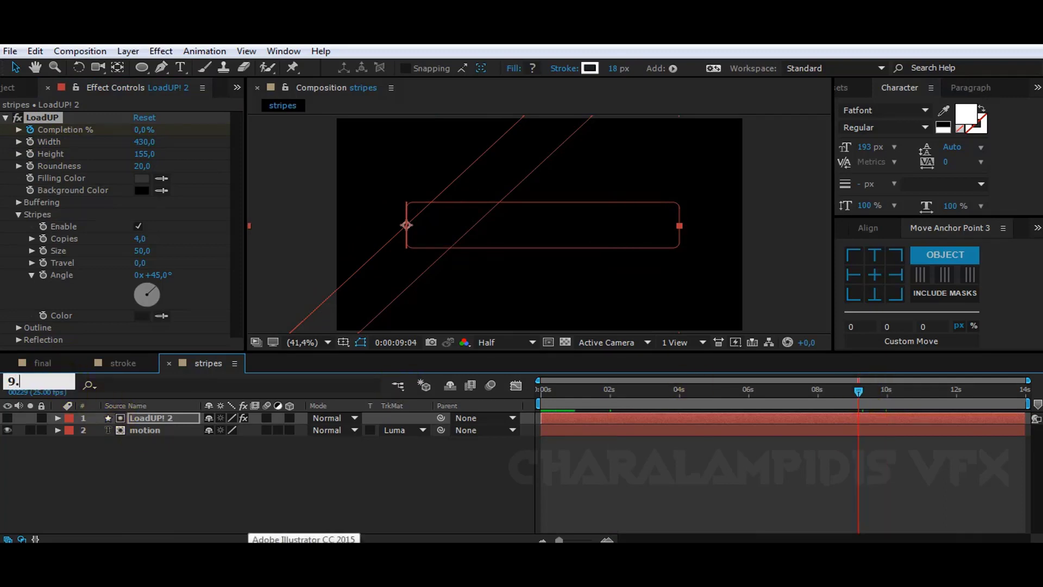
key(Return)
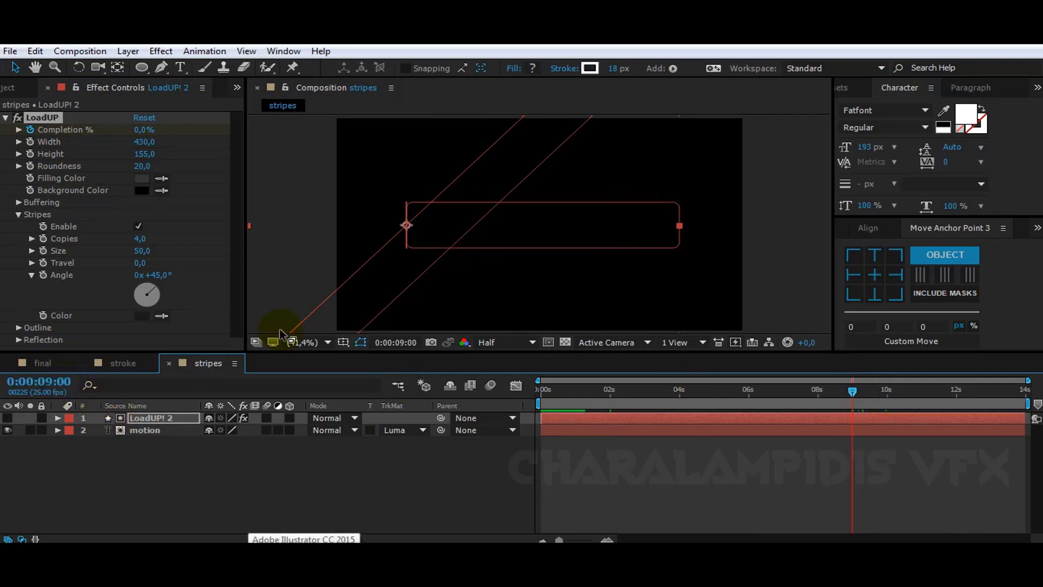
click(144, 129)
text(100)
key(Return)
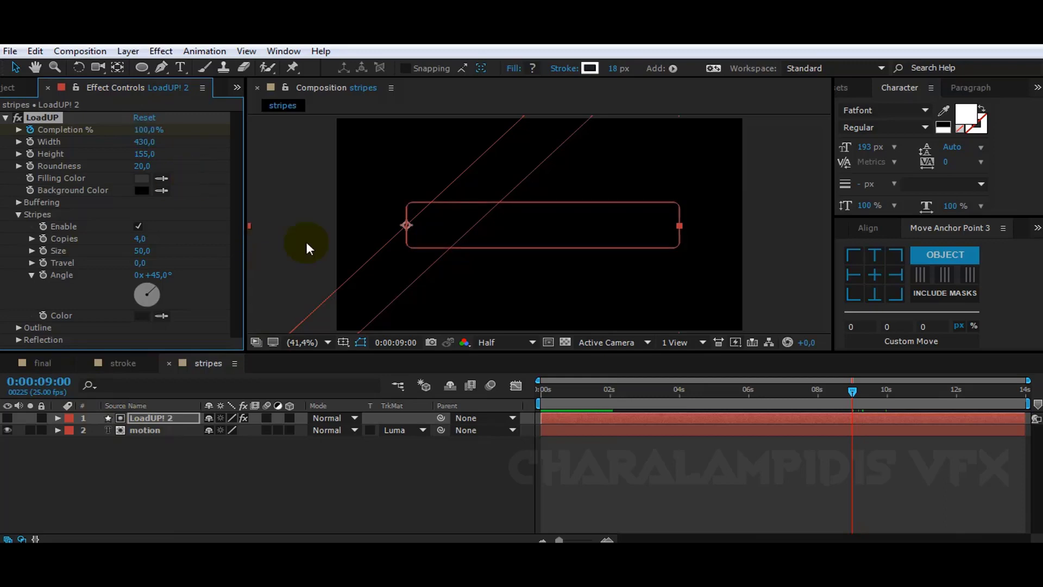
click(690, 393)
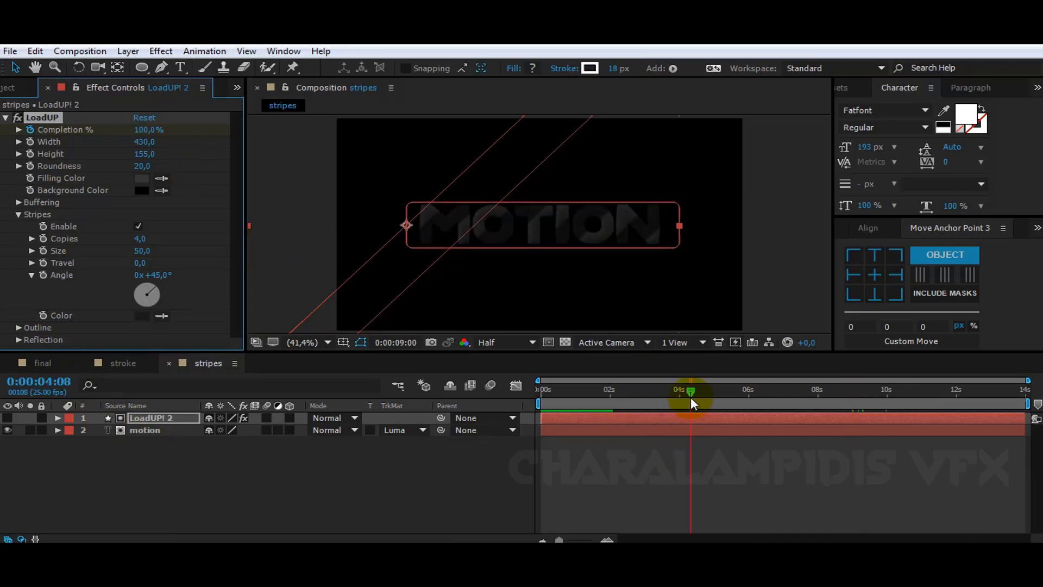
click(855, 394)
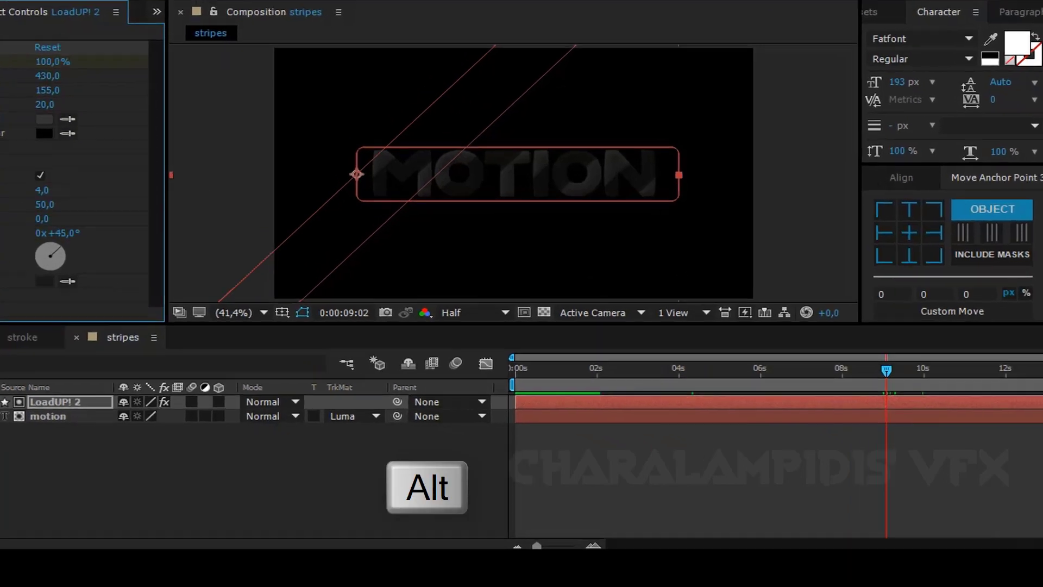
Animate the Travel of the LoadUP stripes with the expression time*100, preview the movement and collapse the layer
alt+click(43, 262)
text(tim)
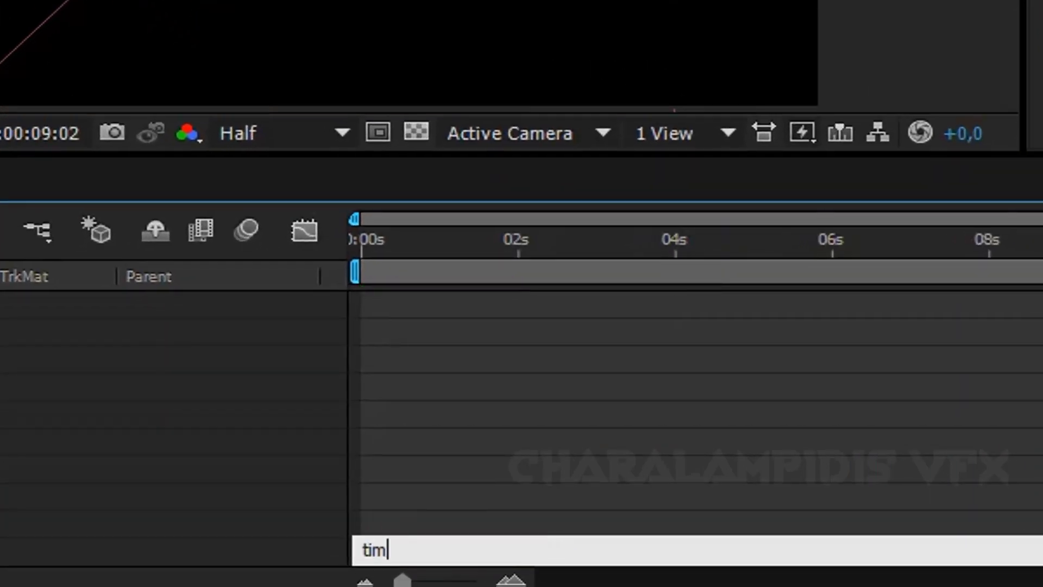
text(e*100)
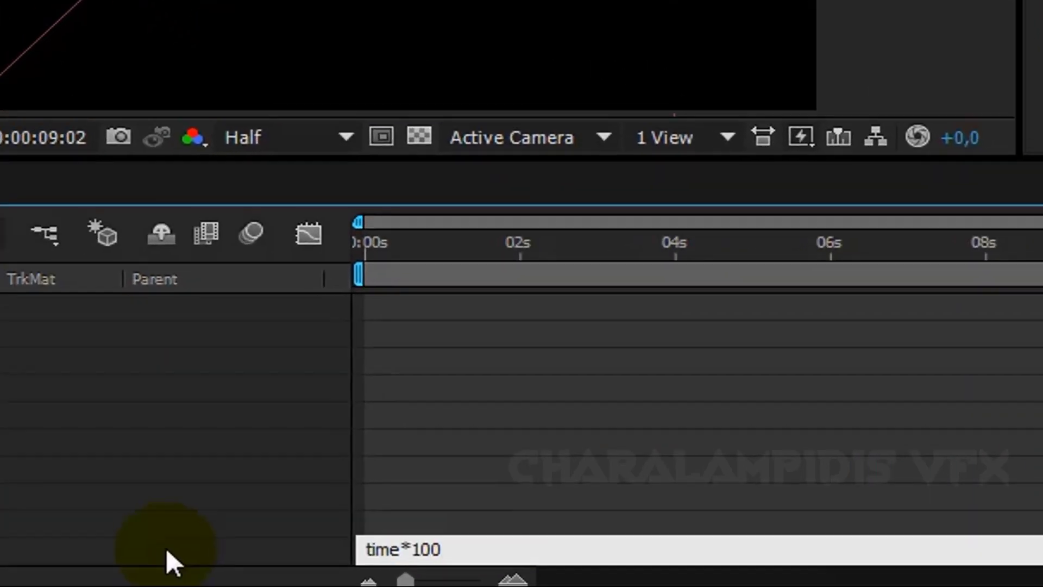
click(165, 547)
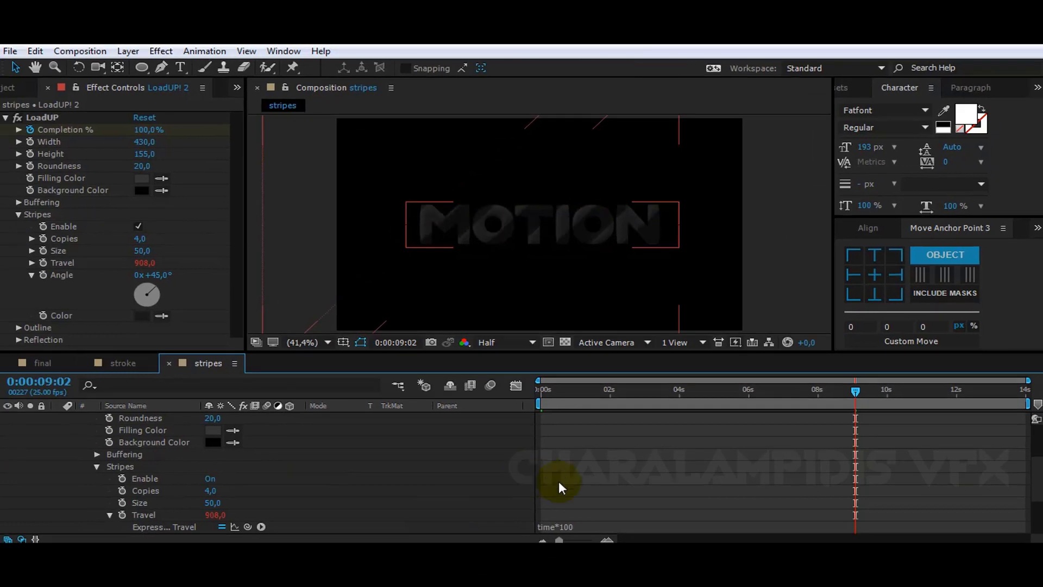
click(628, 391)
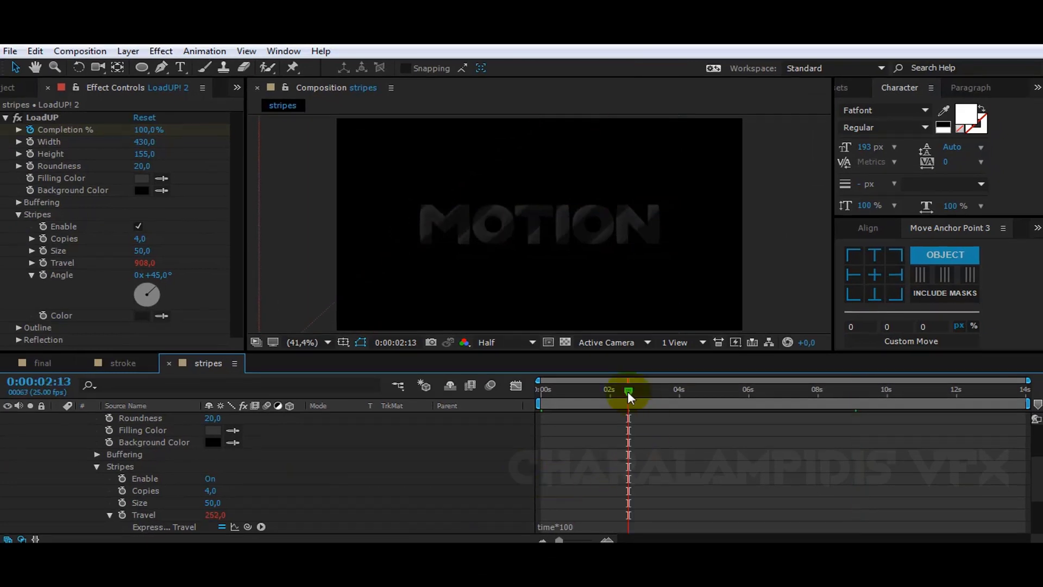
key(space)
drag(708, 399, 755, 399)
scroll(86, 439, up, 4)
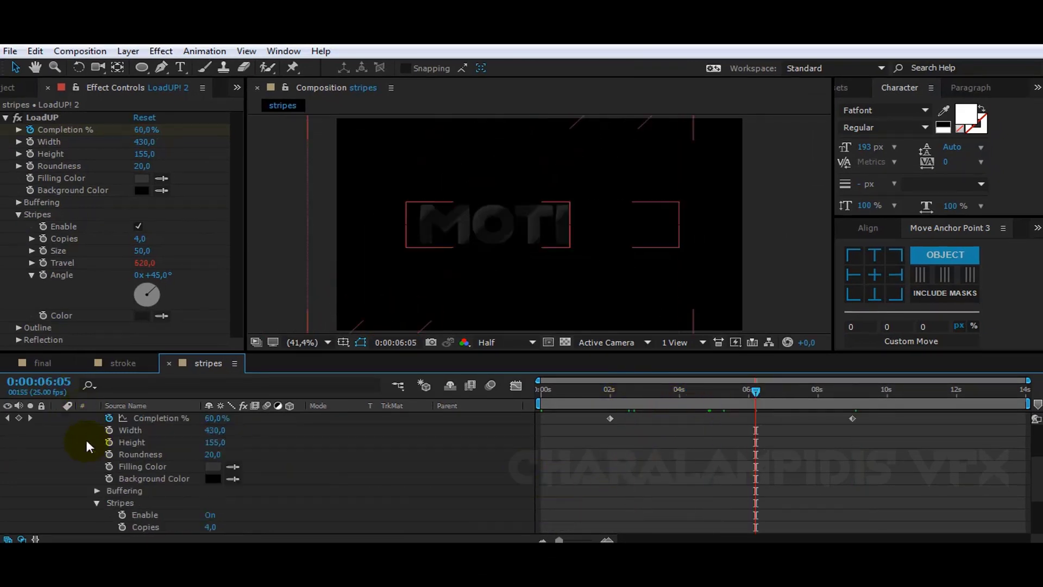
click(57, 418)
Place the stripes composition above the stroke layer in the final composition and scrub through the combined result
click(60, 363)
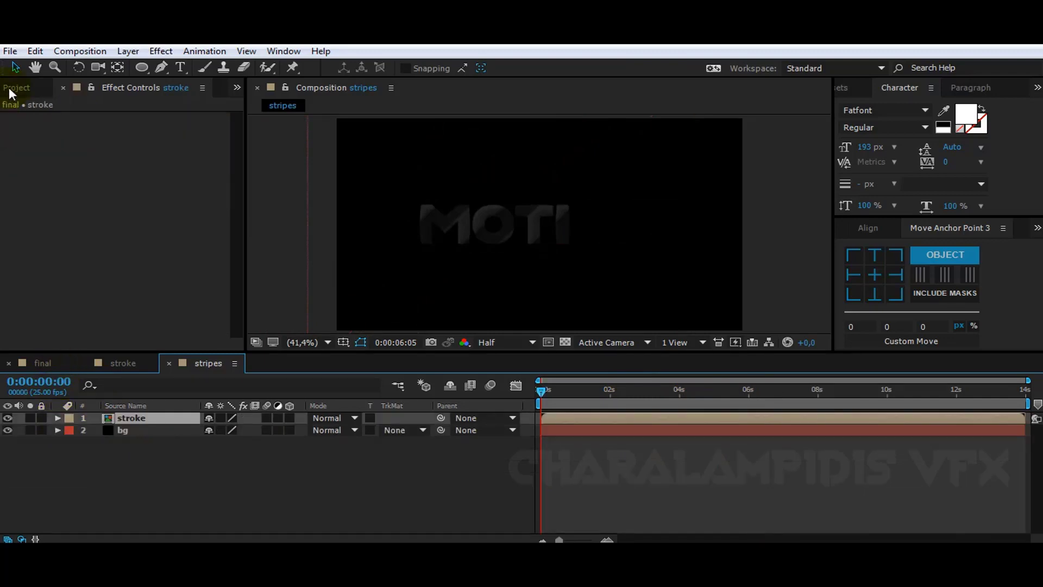
click(9, 87)
drag(38, 244, 135, 415)
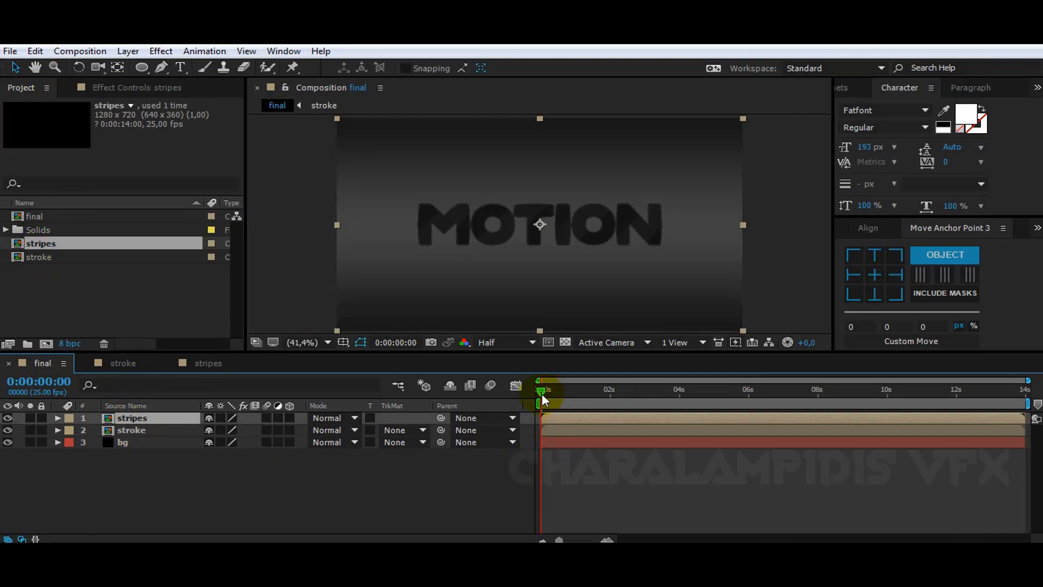
drag(543, 392, 683, 395)
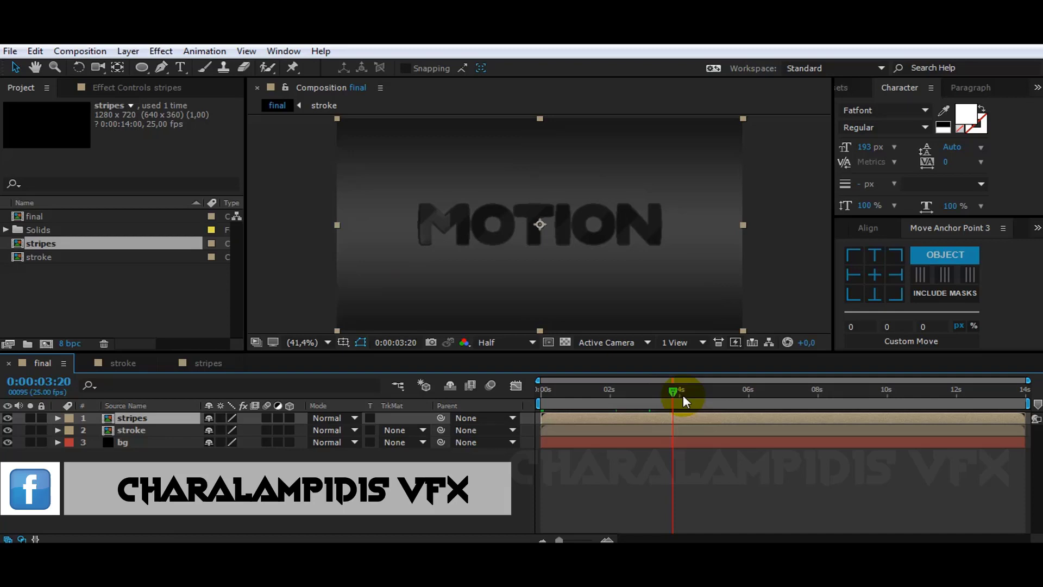
click(712, 395)
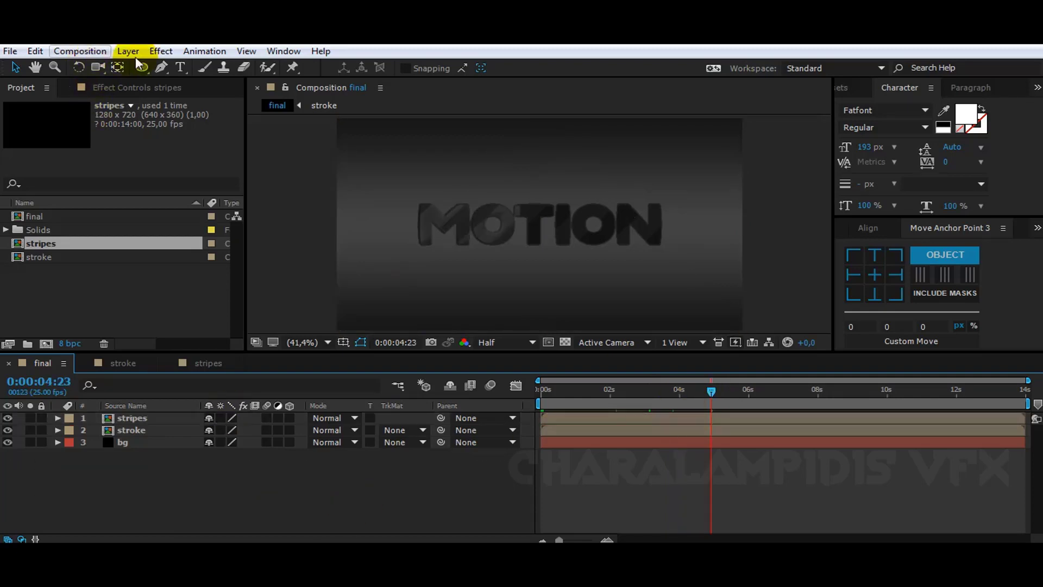
Create a new composition named red, 1280 x 720 px at 25 fps and 14 seconds long
click(80, 50)
click(103, 65)
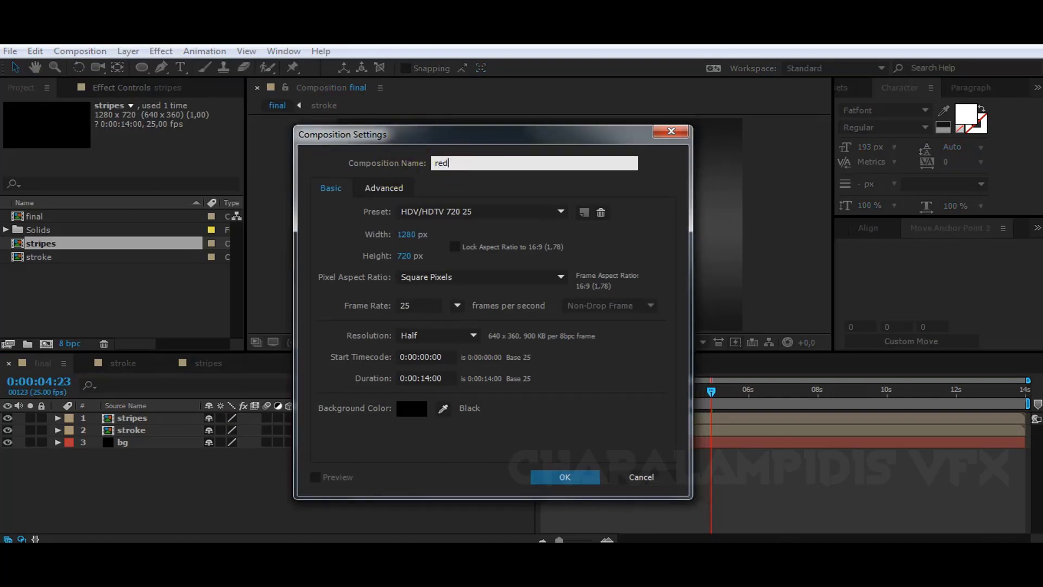
click(546, 478)
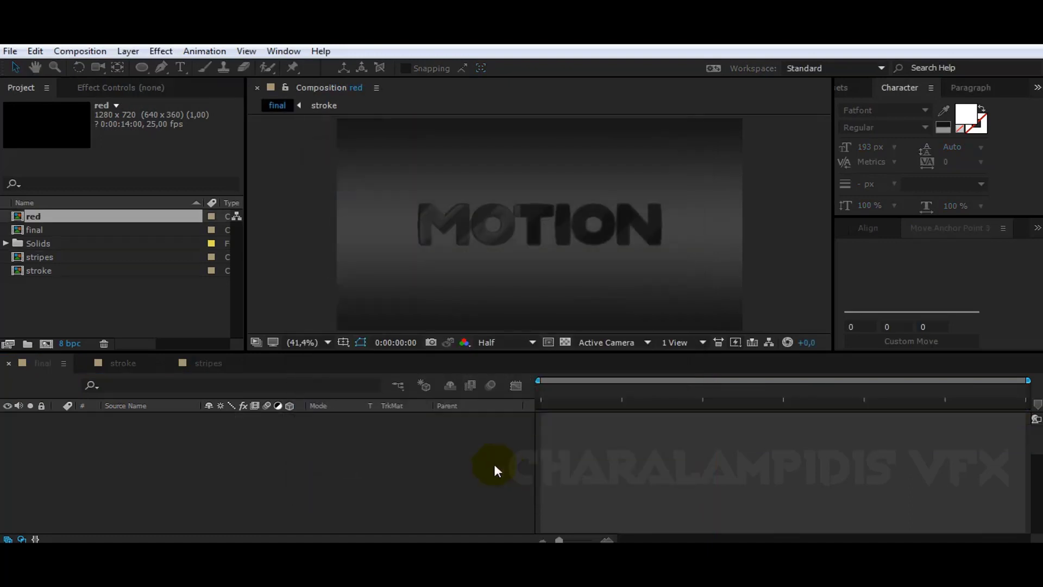
Add the text "motion" to the red composition and center it horizontally and vertically
click(181, 67)
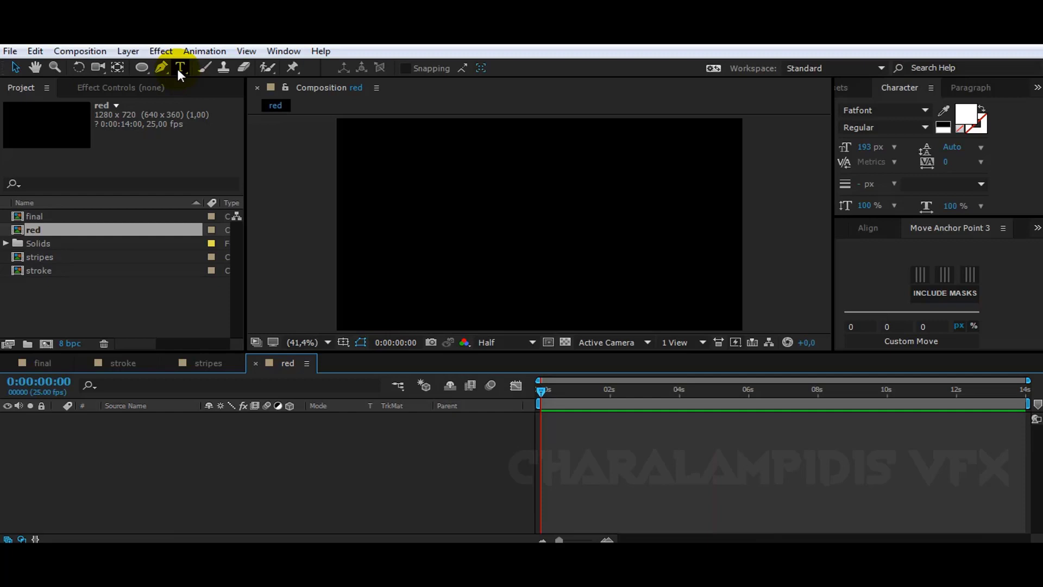
click(451, 235)
text(motion)
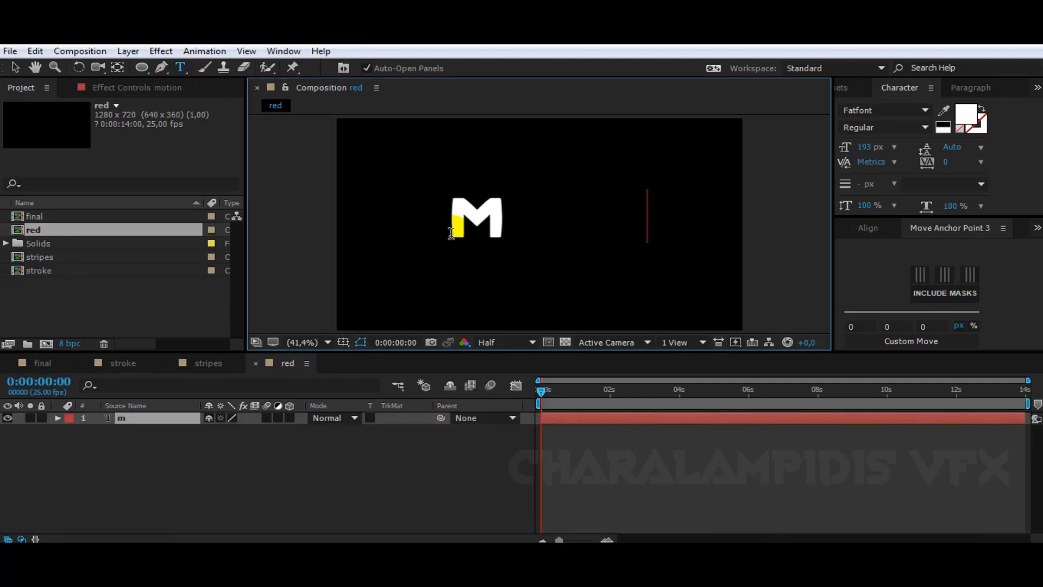
click(863, 229)
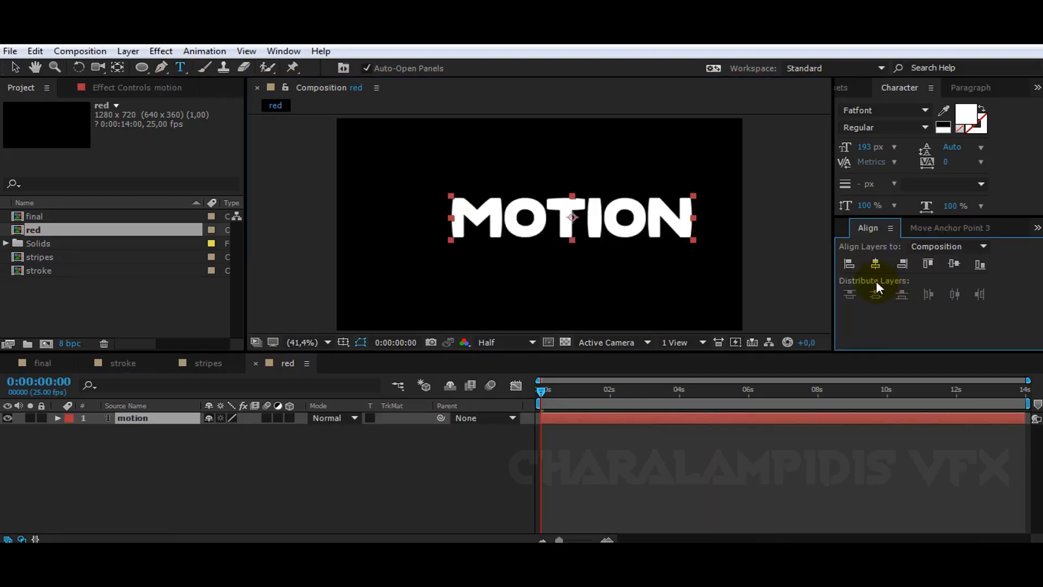
click(875, 264)
click(954, 264)
click(151, 418)
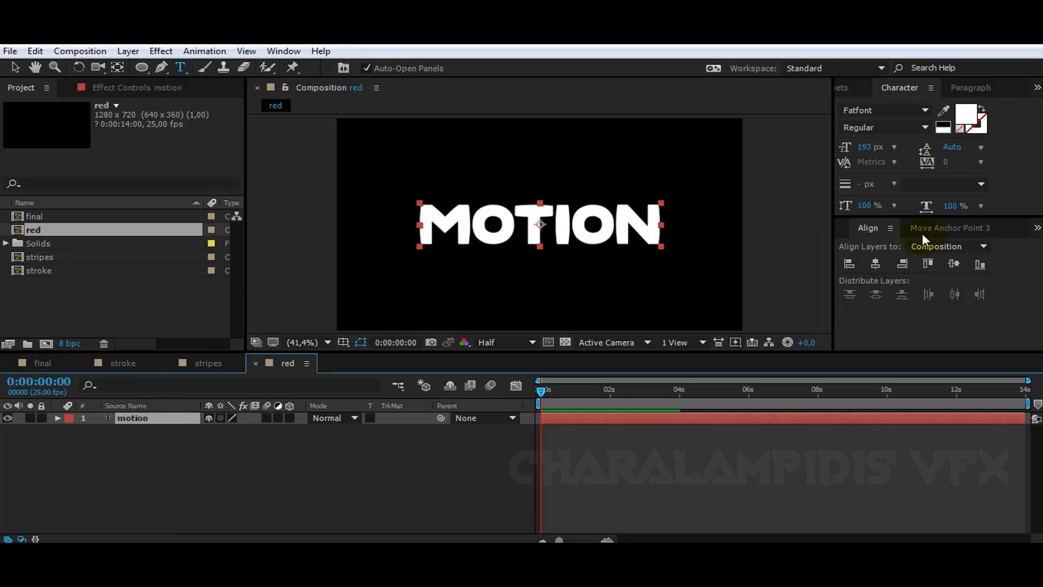
Apply a red gradient overlay from the Gradient Loader presets to the motion text, and collapse the layer's properties
click(950, 227)
click(928, 321)
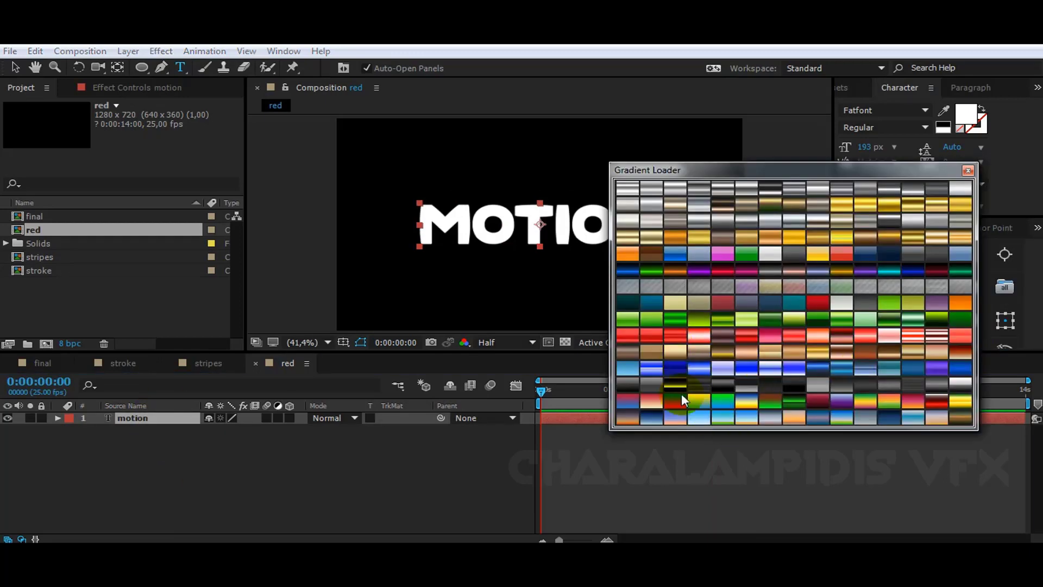
click(623, 337)
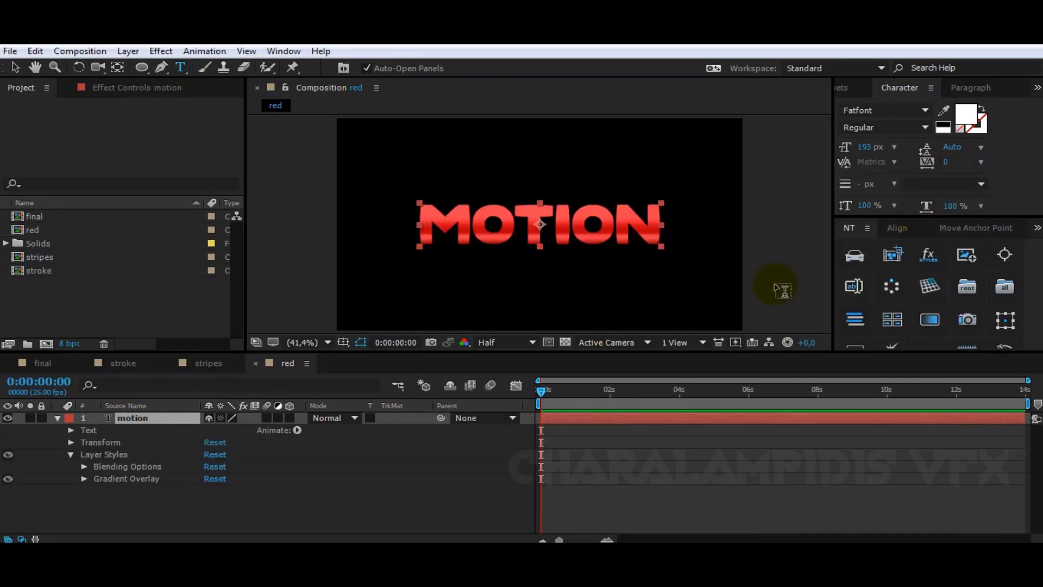
click(58, 417)
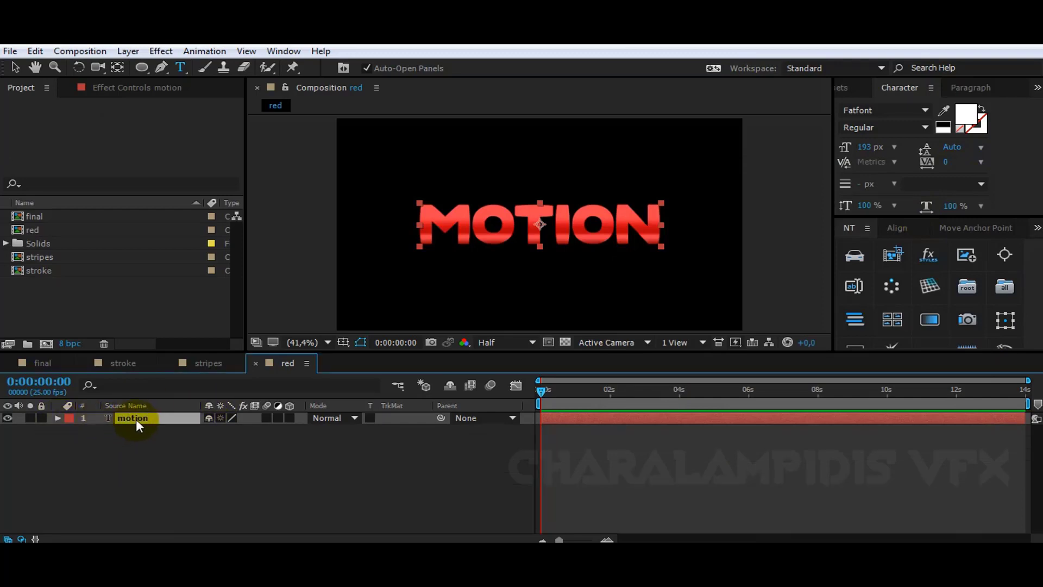
Add a new rectangular mask around the motion text layer and reveal its Mask Path property
right_click(136, 419)
mouse_move(252, 103)
click(352, 101)
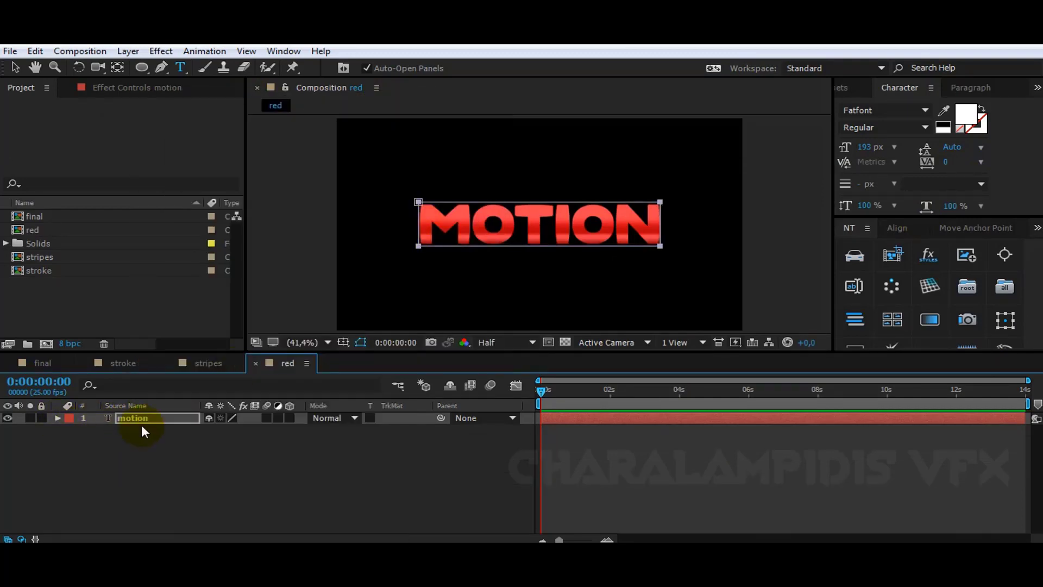
key(m)
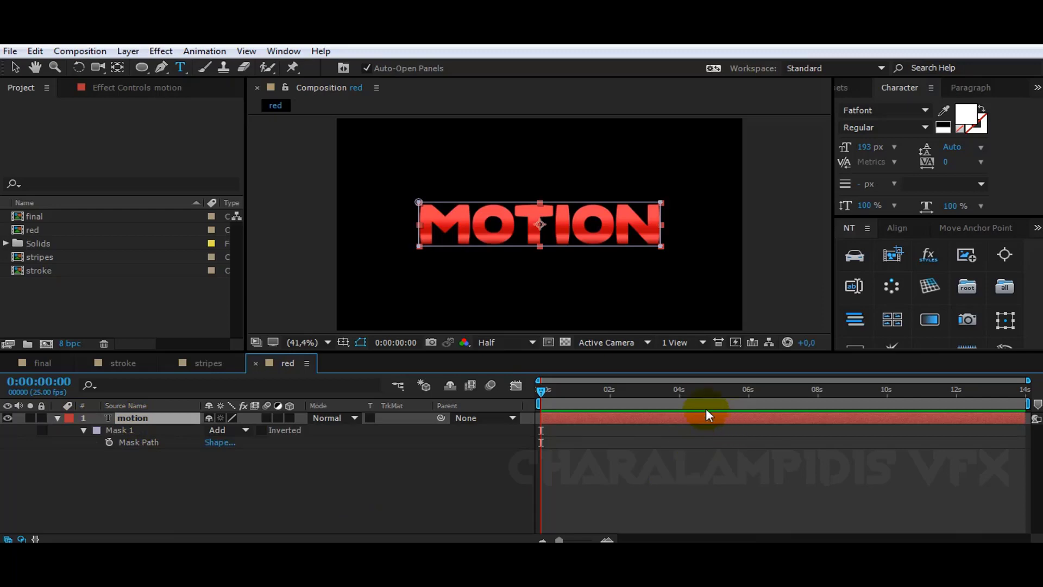
Keyframe the Mask Path in place at 10 seconds, and at 4 seconds shift the whole mask horizontally left until the text is hidden
click(886, 393)
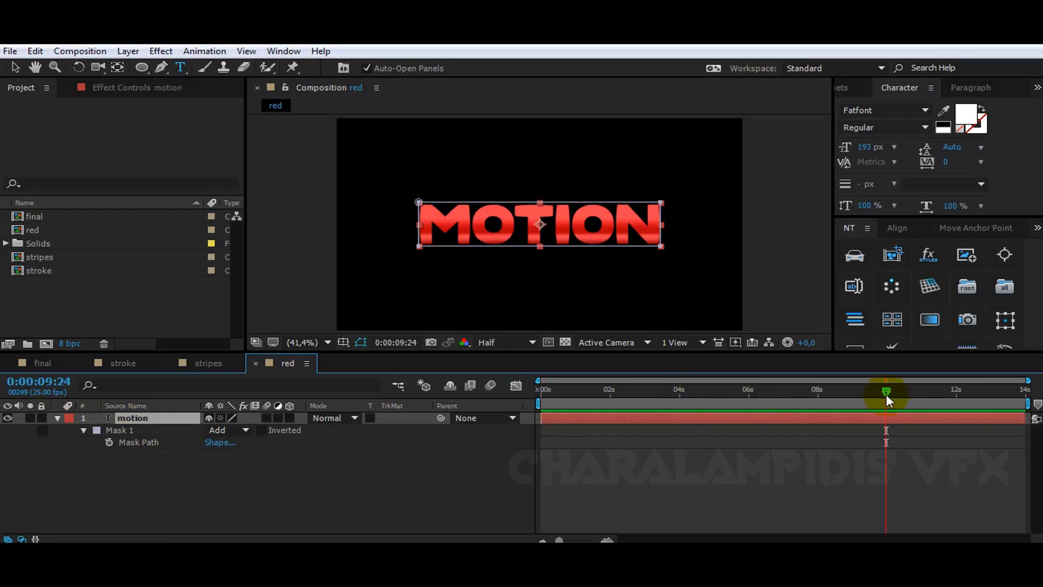
click(109, 441)
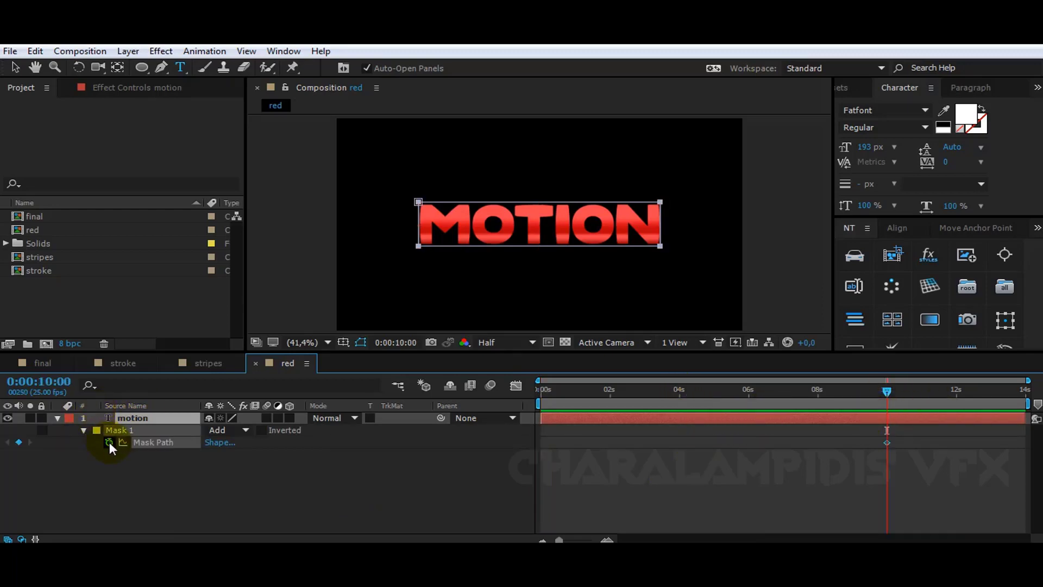
click(678, 392)
drag(679, 395, 680, 395)
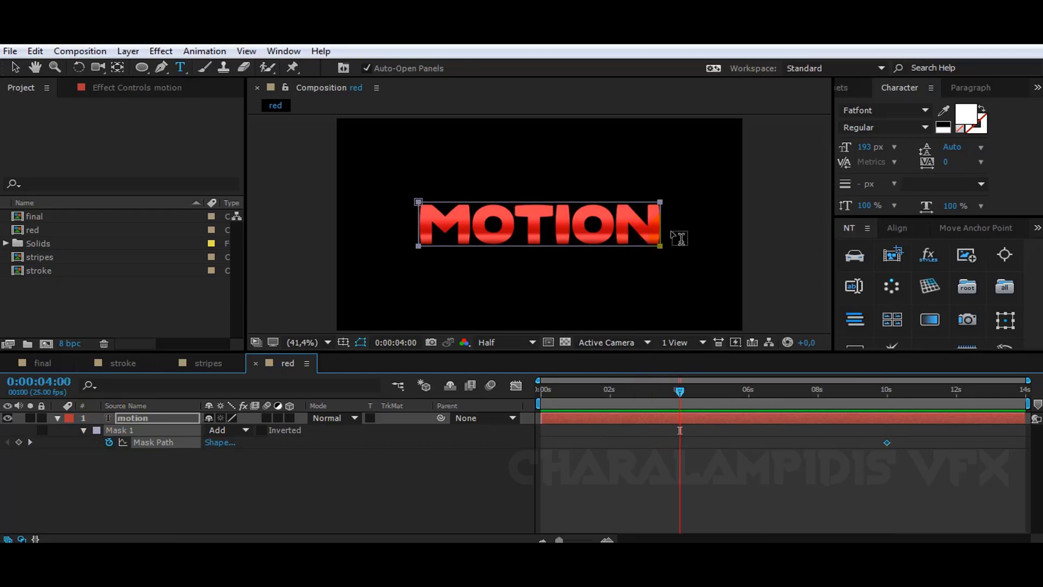
click(15, 67)
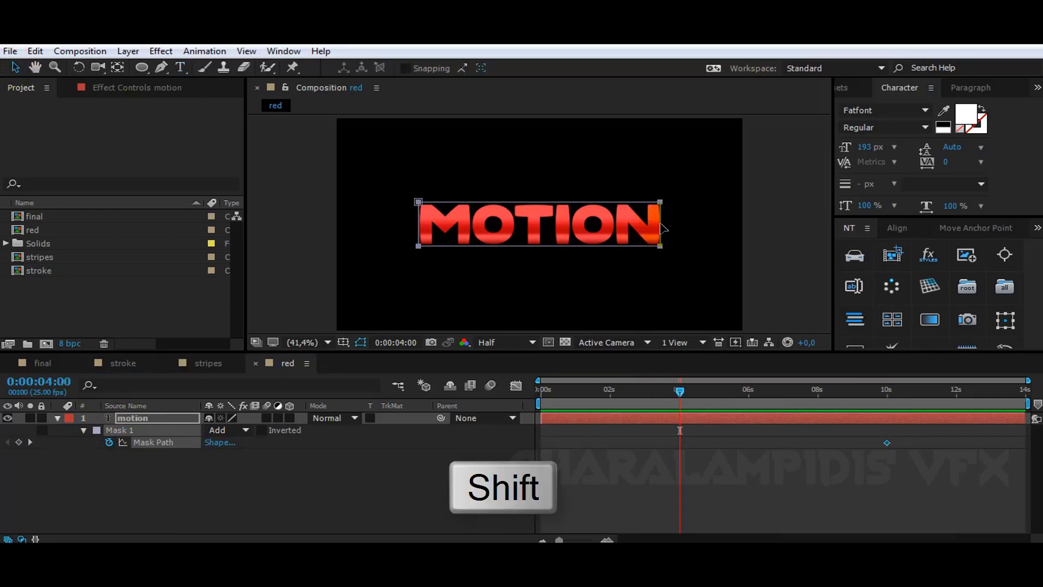
drag(660, 234, 322, 228)
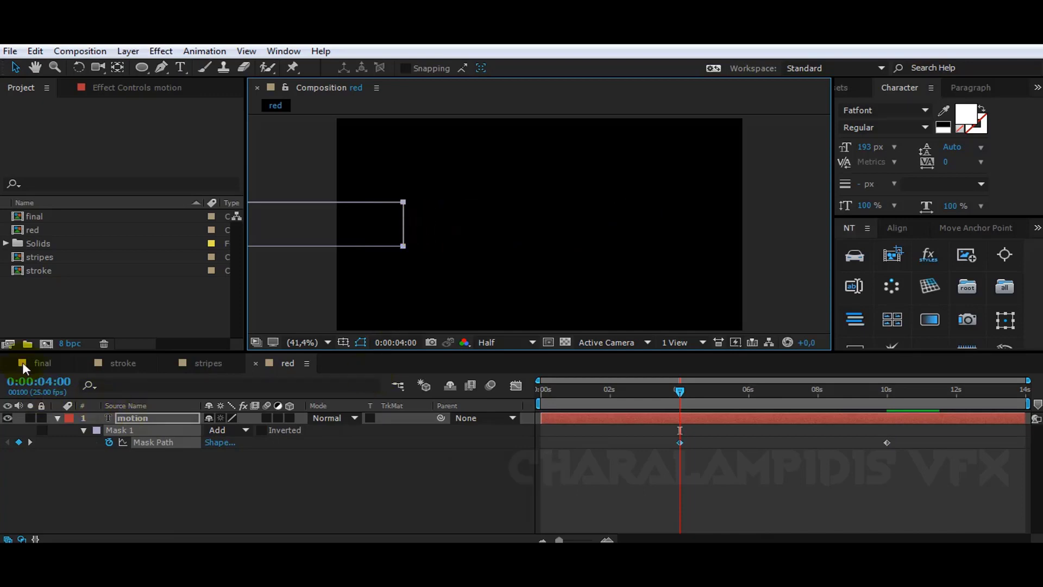
Place the red composition above the stripes layer in the final composition and scrub through the red fill animation
click(37, 363)
click(38, 230)
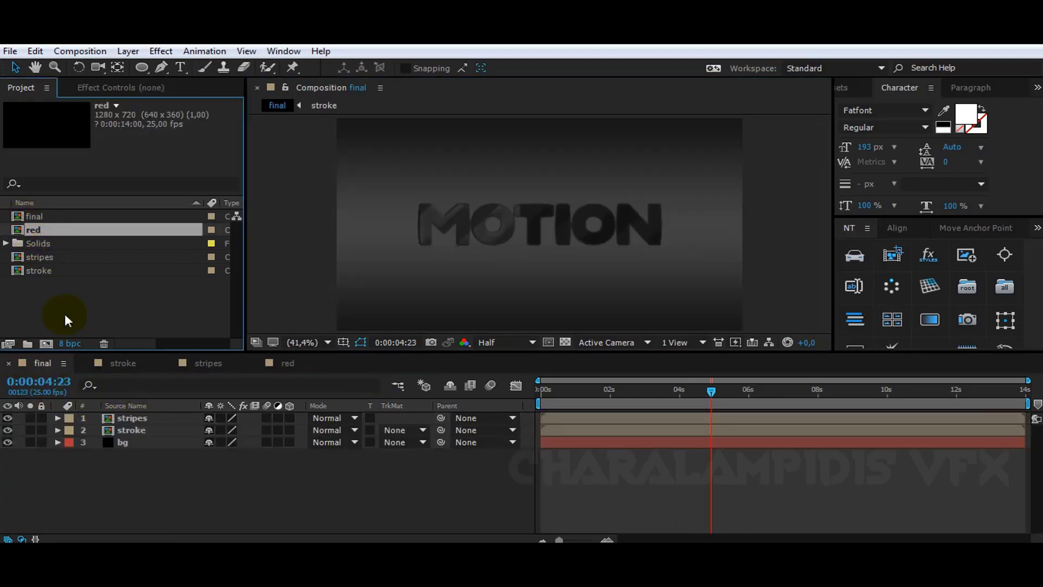
drag(39, 230, 119, 407)
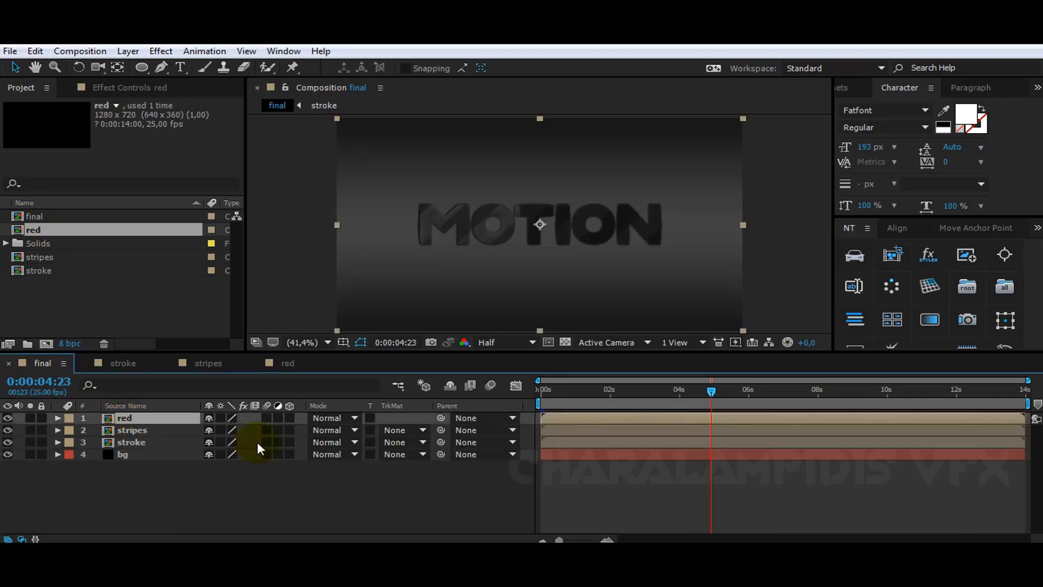
drag(715, 390, 754, 393)
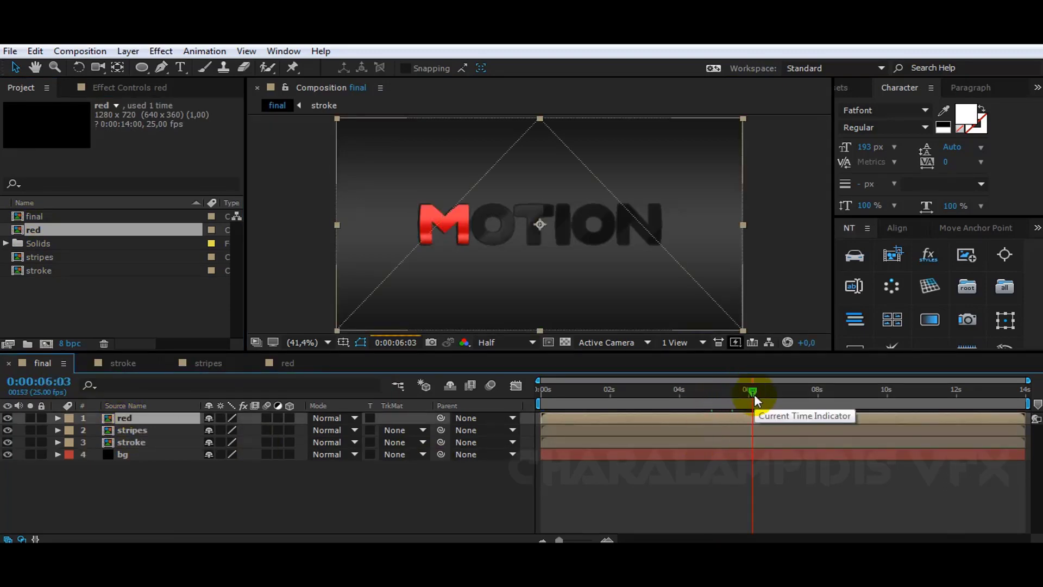
Lighten the Stroke layer style color of the motion text in the stroke composition to 3B3B3B
click(126, 364)
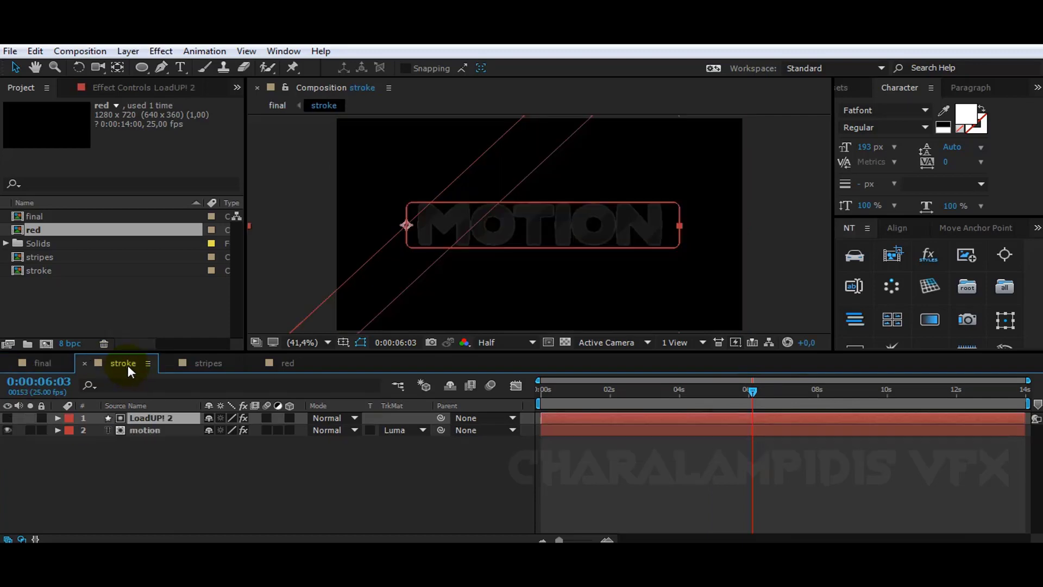
click(87, 432)
click(57, 430)
scroll(142, 490, down, 1)
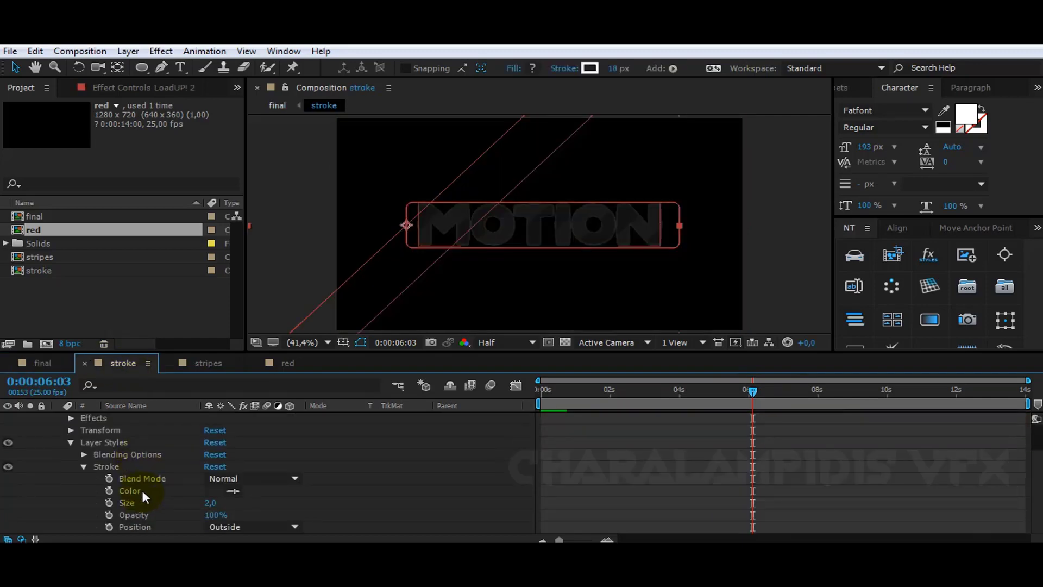
click(213, 491)
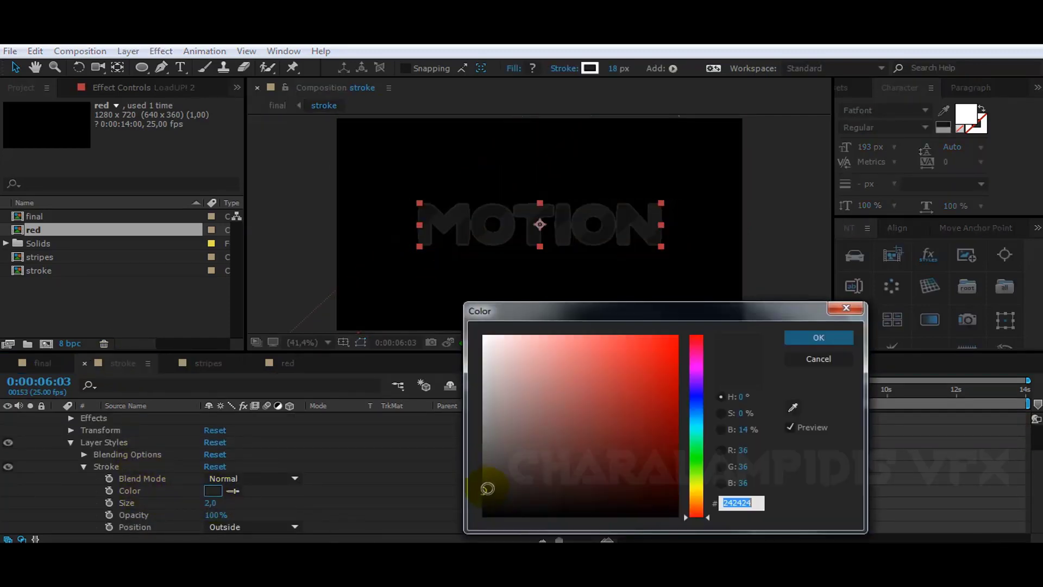
click(479, 482)
drag(479, 482, 483, 474)
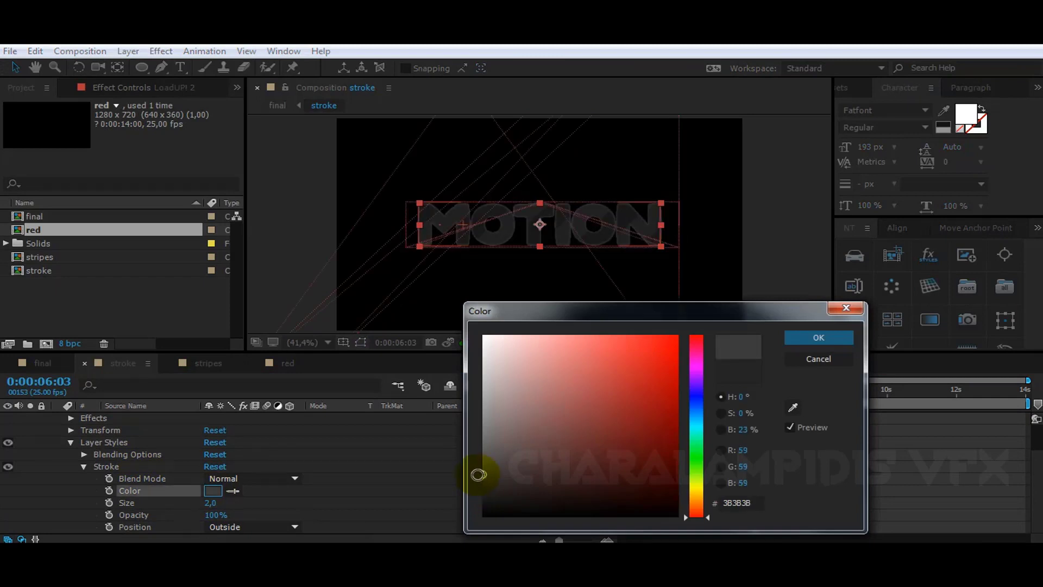
key(Return)
Return to the final composition and check the red fill over the stripes and stroke at different times
click(37, 356)
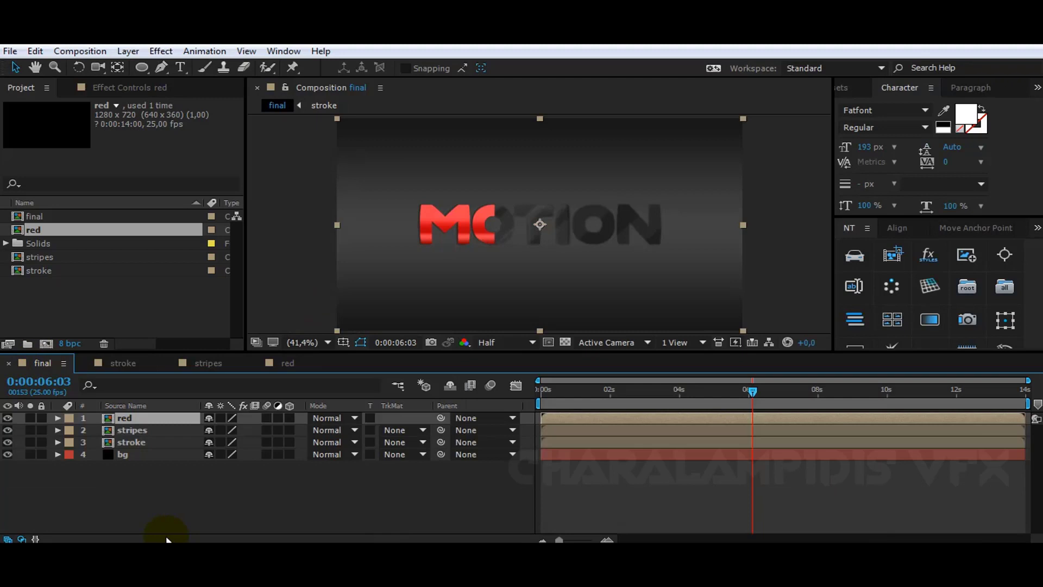
click(274, 362)
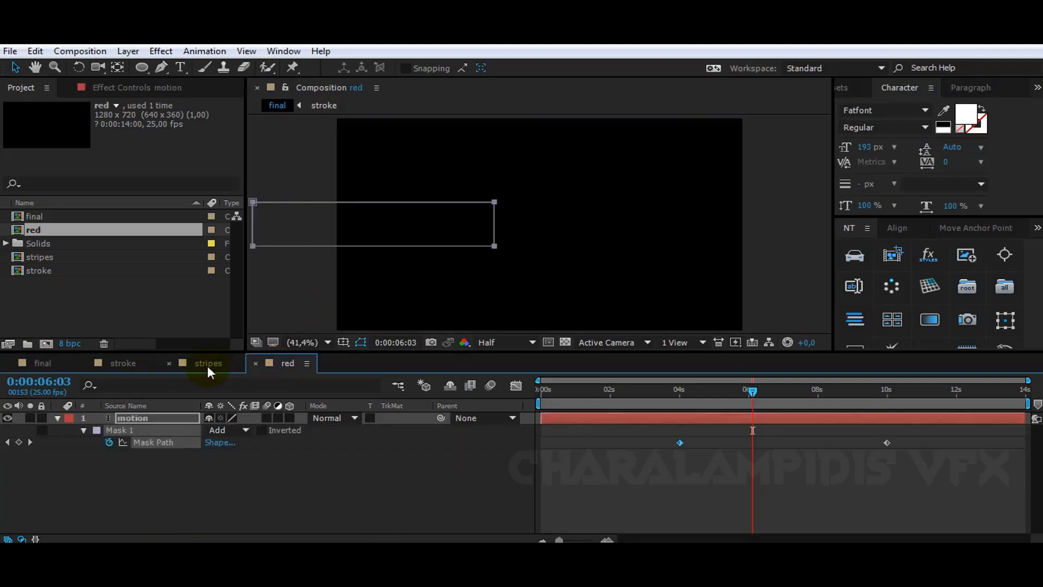
click(55, 365)
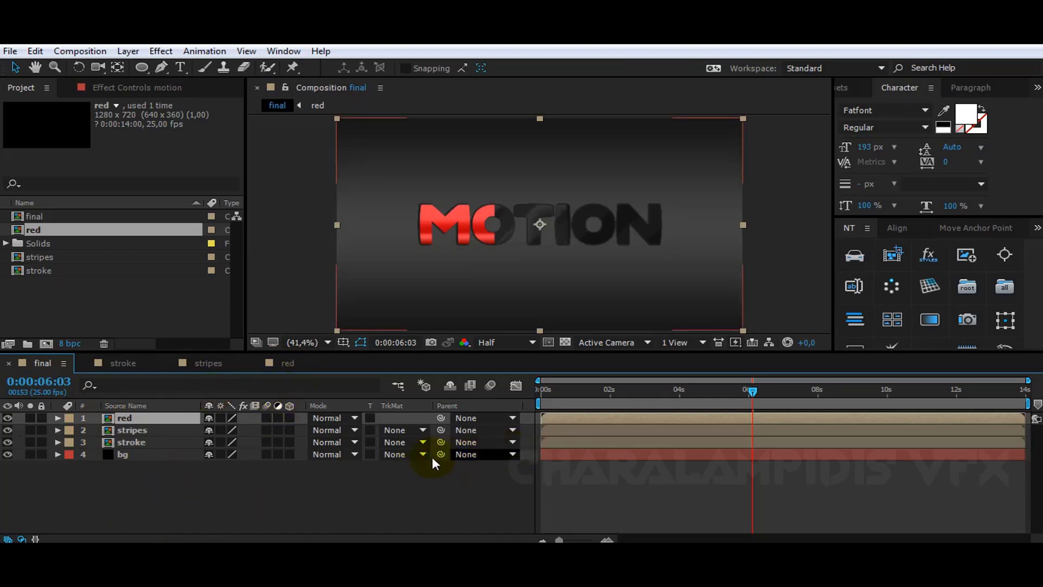
click(236, 420)
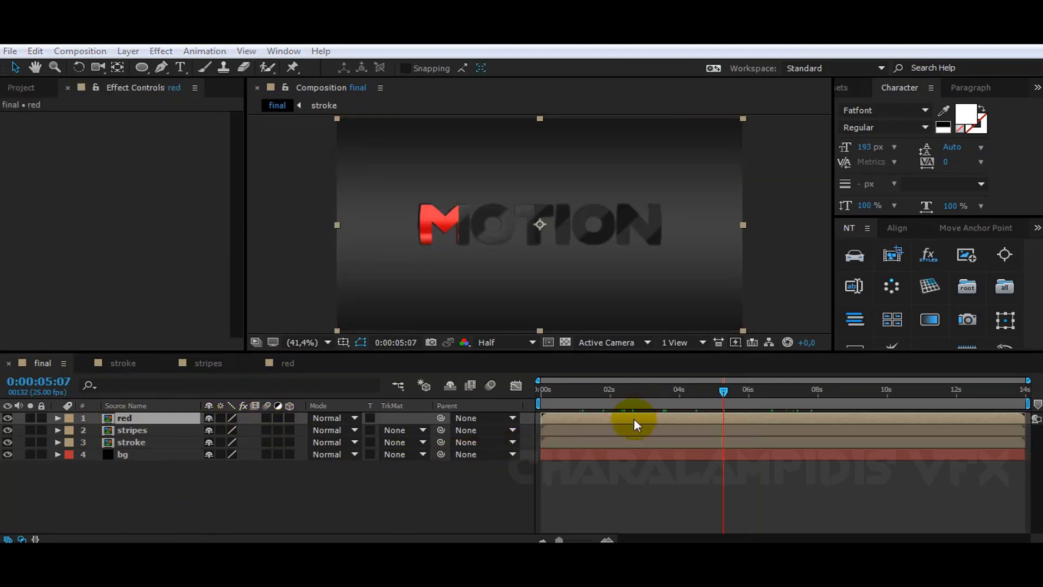
click(759, 394)
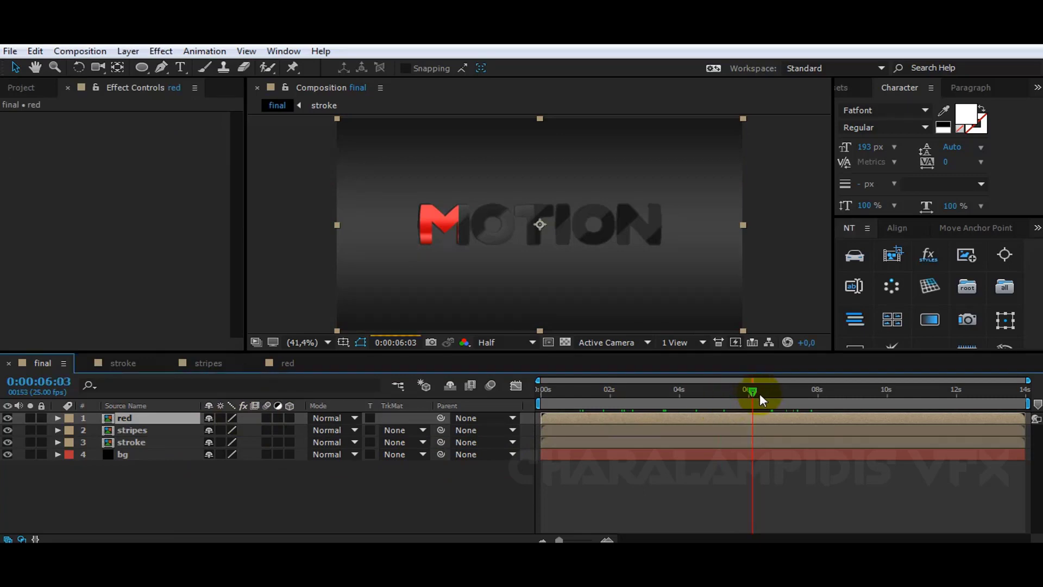
click(789, 396)
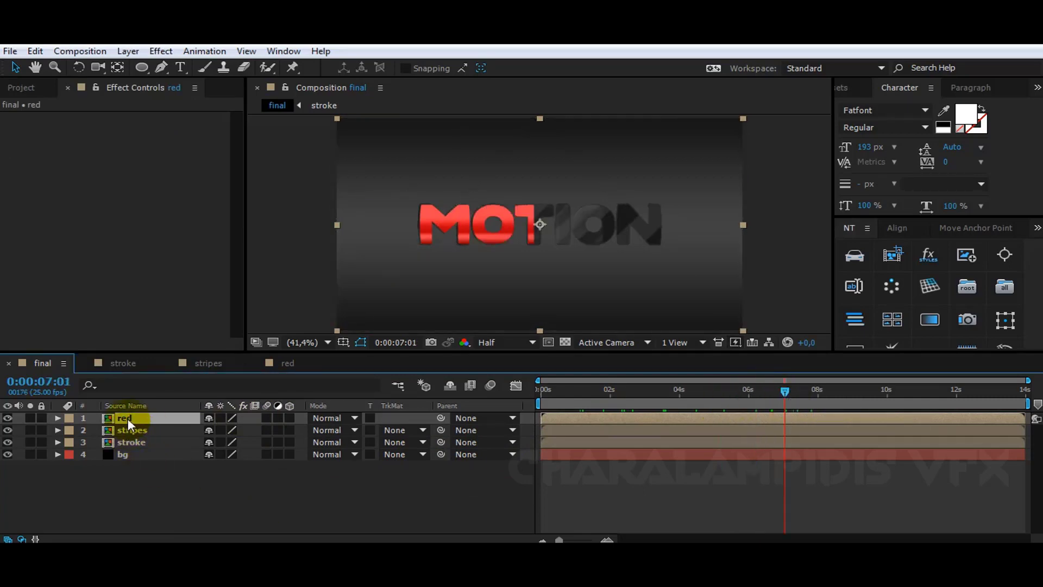
Find the VC Reflect effect by searching for "reflect" and apply it to the red layer
click(839, 87)
key(ctrl+f)
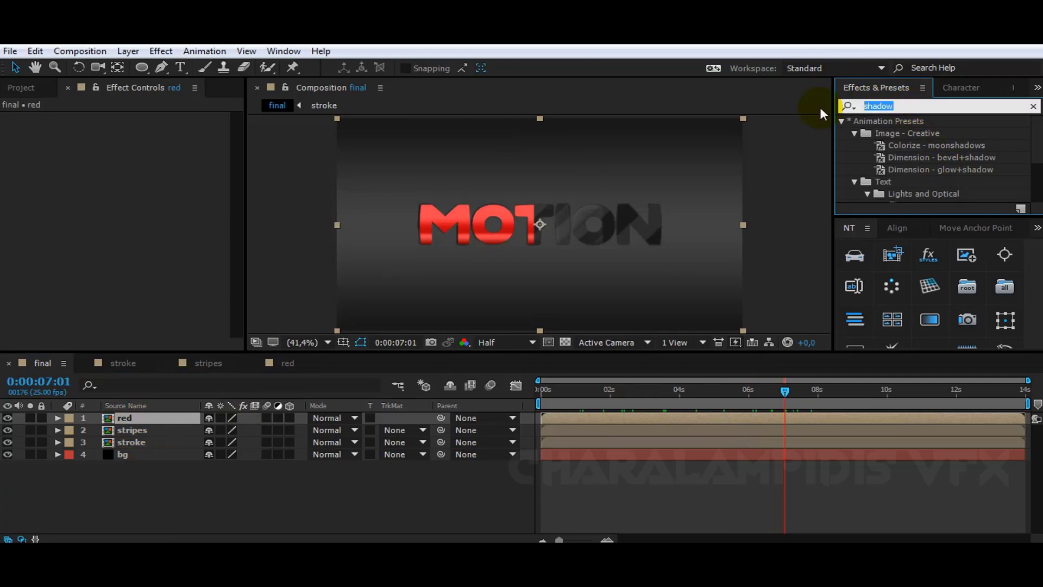
text(reflect)
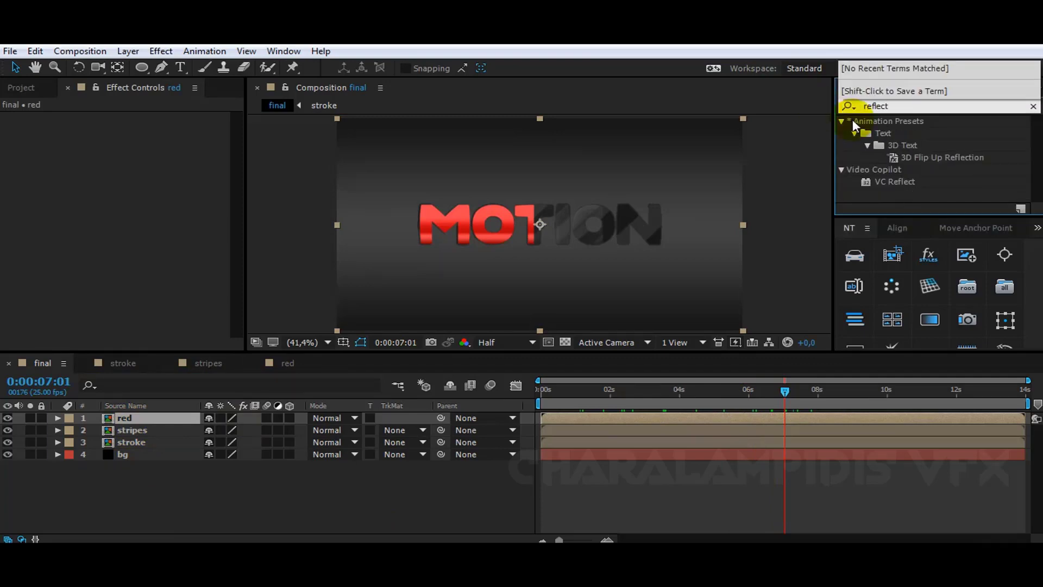
click(895, 181)
drag(899, 187, 145, 419)
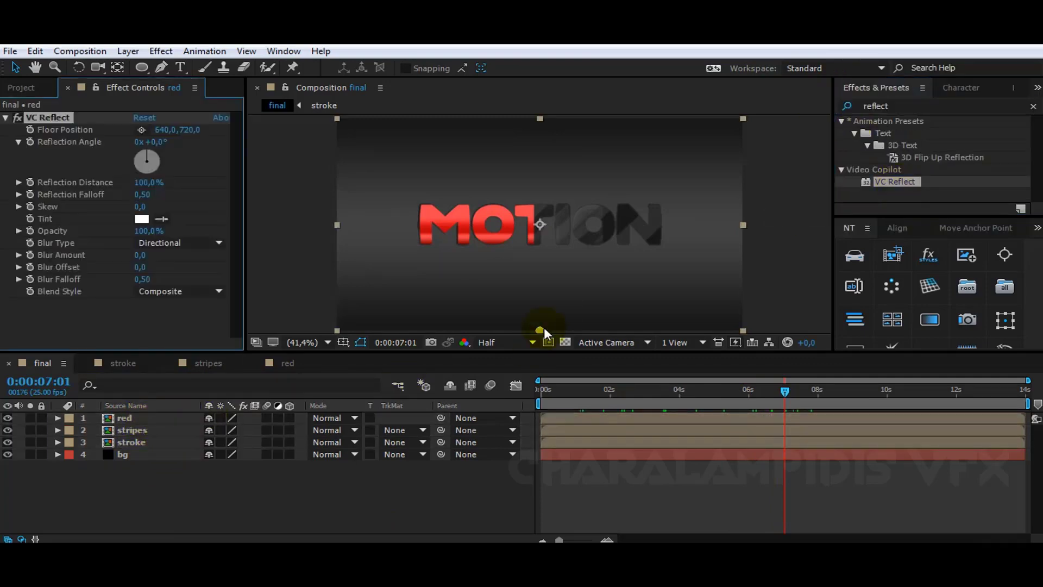
Move the reflection's floor position to the base of the MOTION text, about 632.8, 437.3, using the fully filled text as reference
drag(543, 329, 541, 246)
click(886, 390)
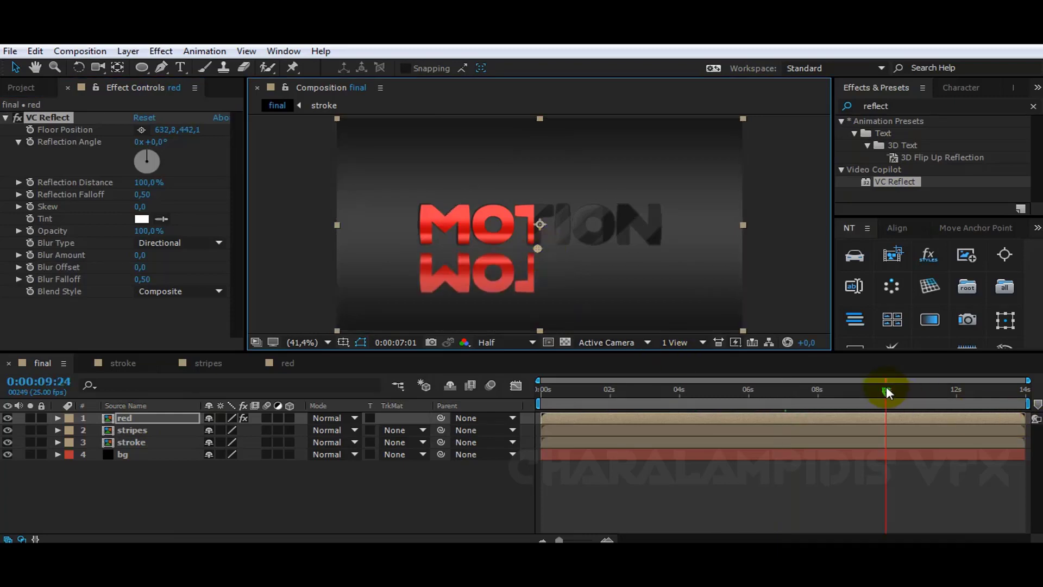
drag(537, 248, 537, 248)
Set the reflection's opacity to 51%, falloff to 0.32, distance to 32% and blur amount to 3.2, and deselect the layer
drag(142, 235, 103, 233)
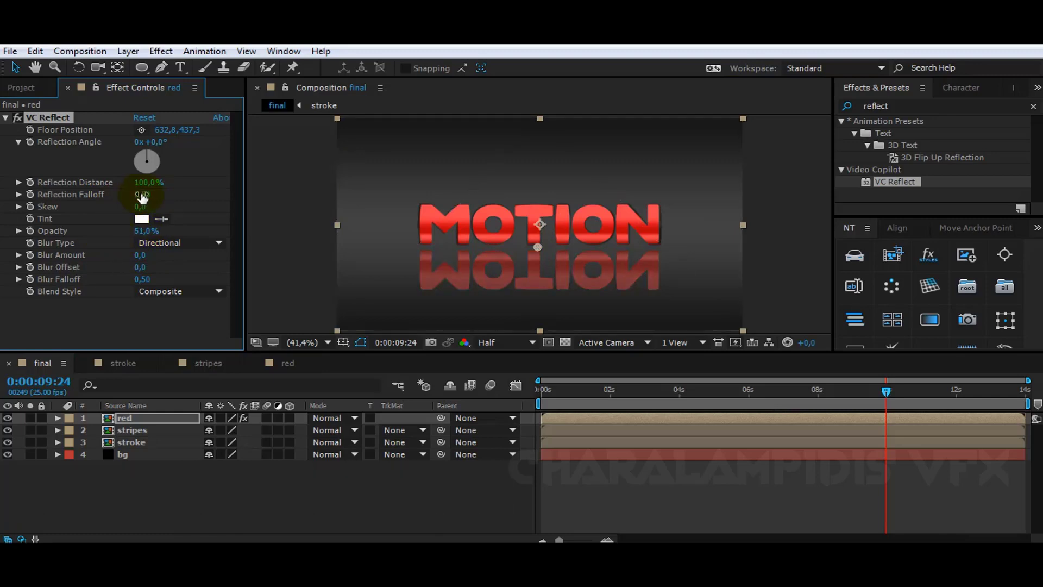
click(125, 193)
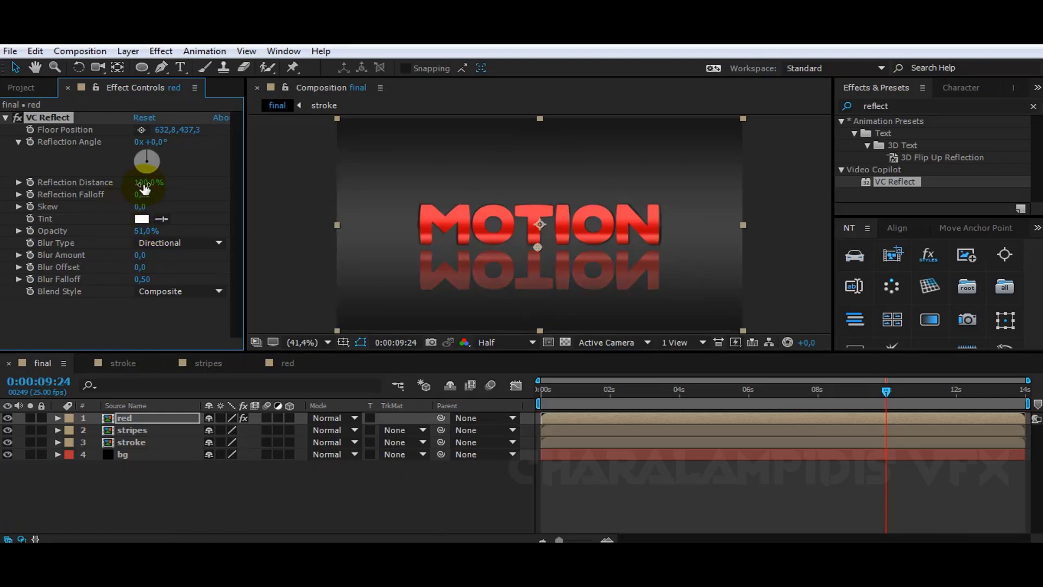
drag(129, 186, 91, 184)
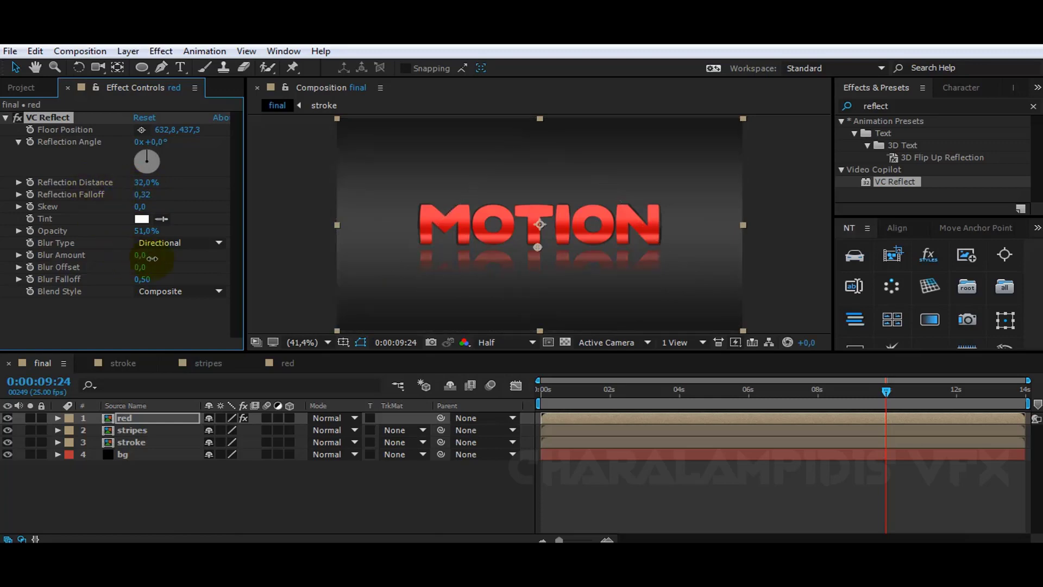
drag(165, 259, 167, 258)
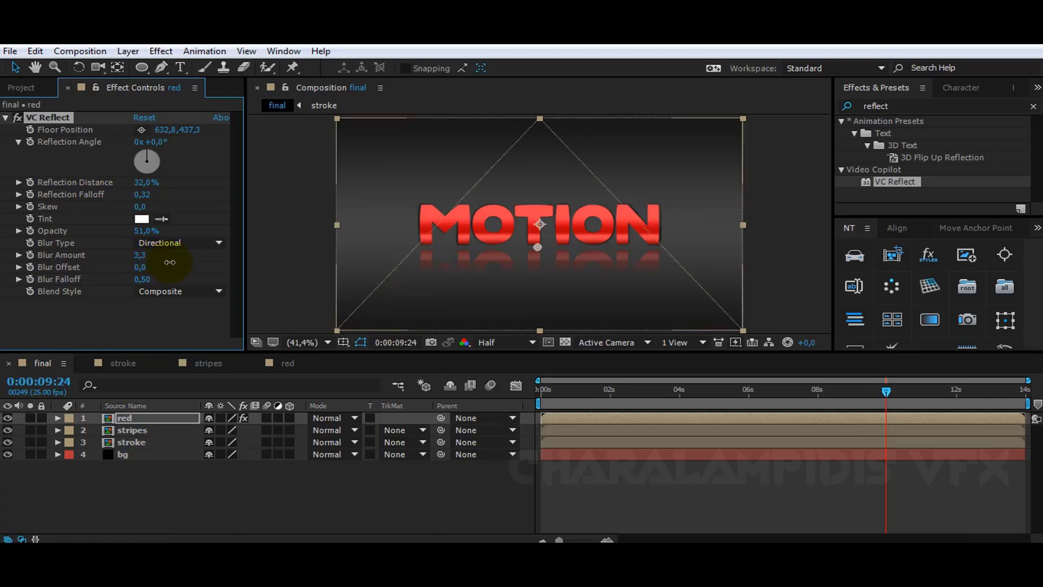
click(240, 480)
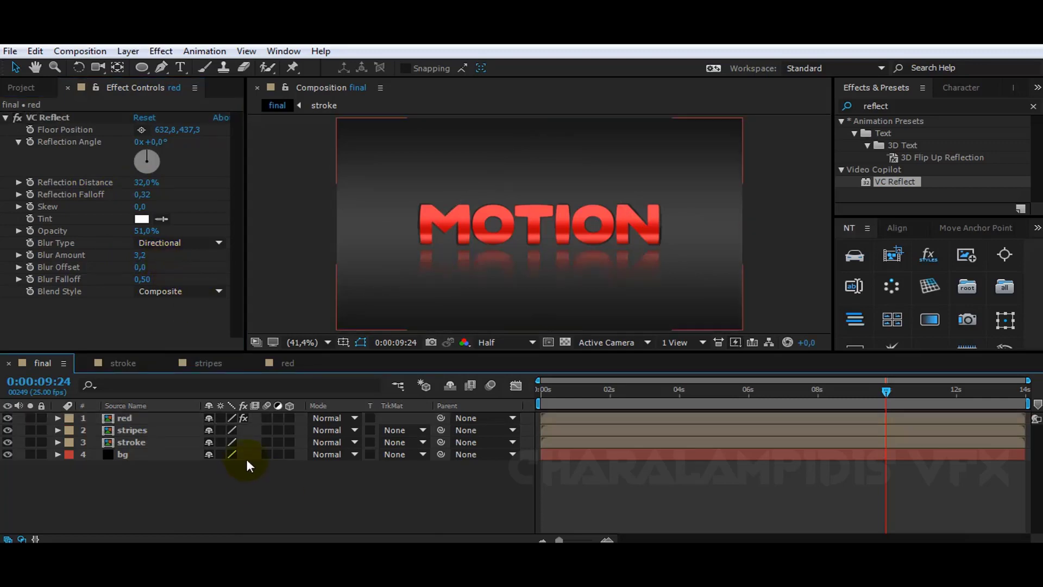
Create a new composition named progress bar, 1280 x 720 px at 25 fps and 14 seconds long
click(79, 50)
click(98, 85)
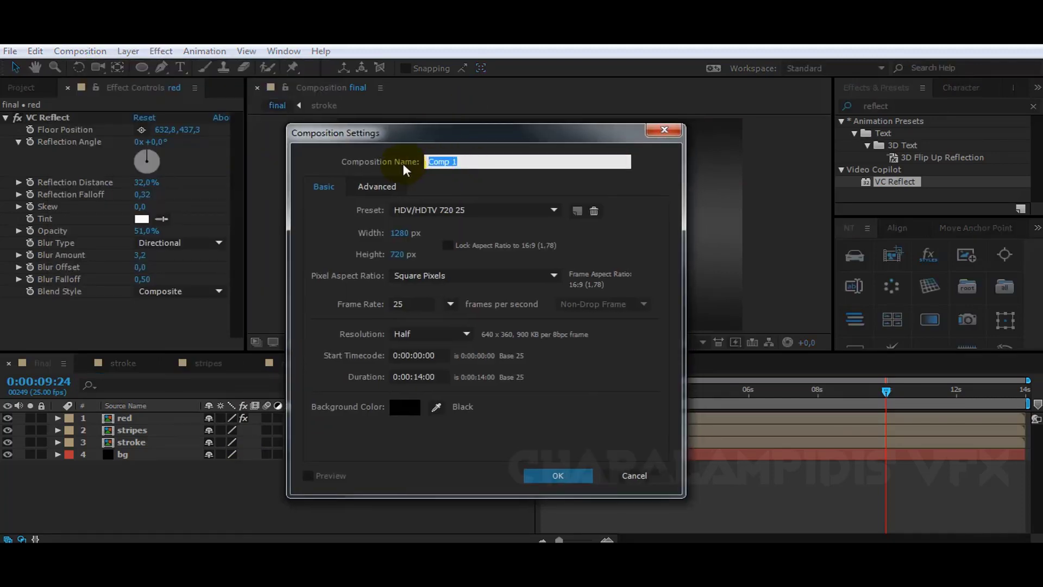
text(progress bar)
click(551, 476)
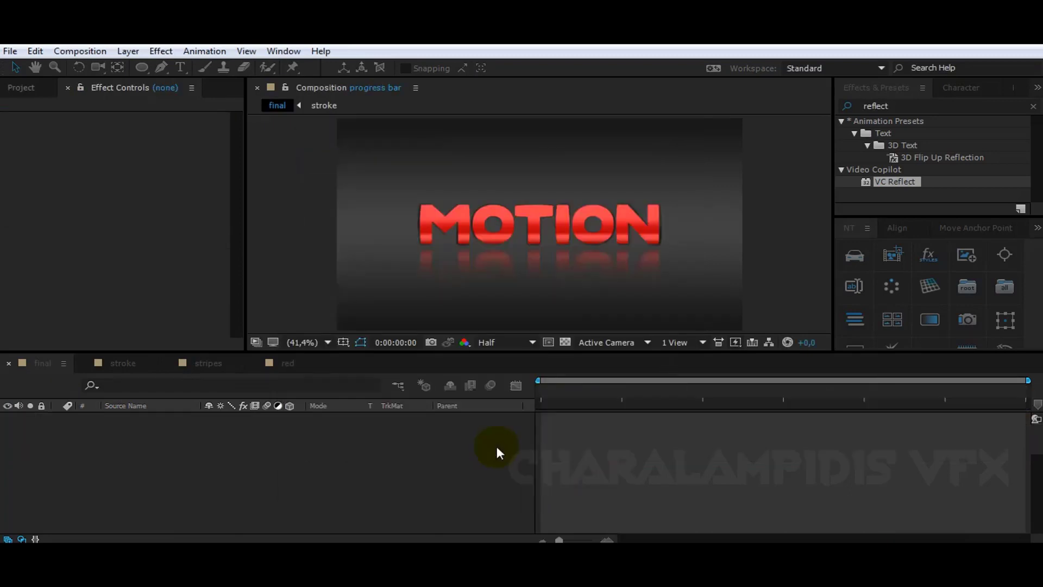
Draw a small white rounded rectangle just above the composition's centre and centre its anchor point on the shape
drag(141, 66, 204, 85)
drag(474, 183, 546, 208)
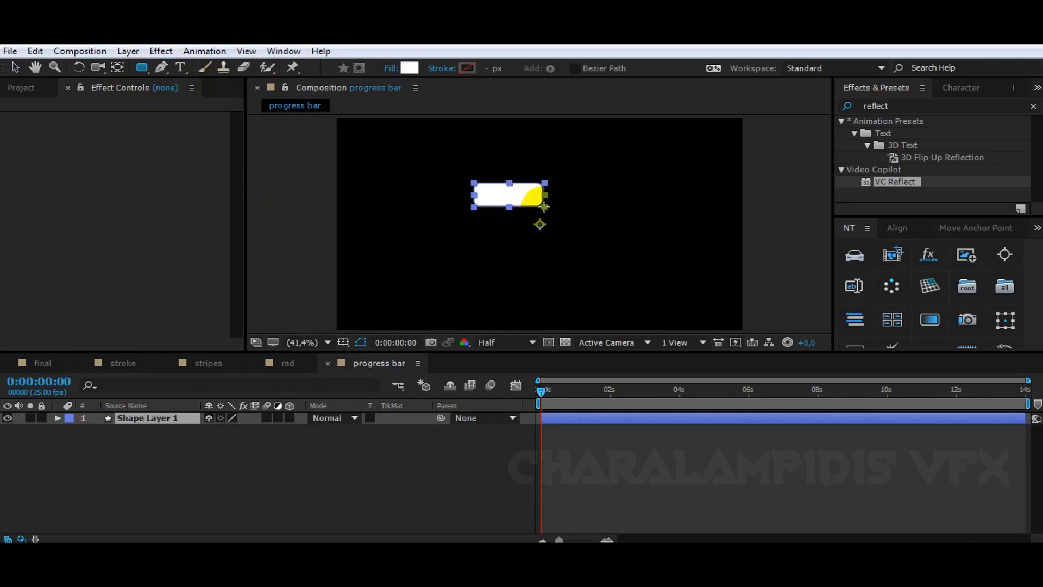
click(894, 229)
click(955, 228)
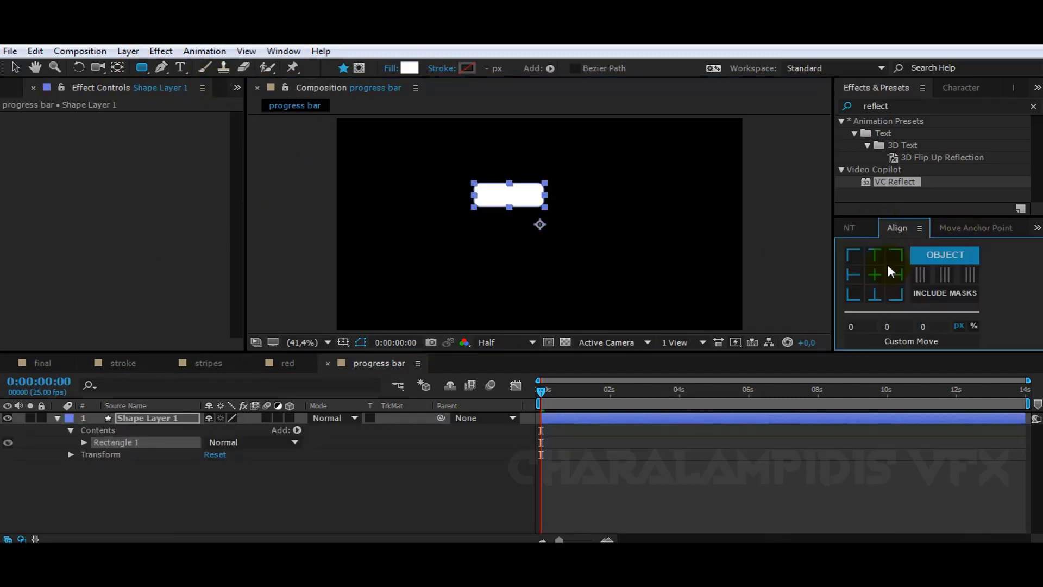
click(875, 274)
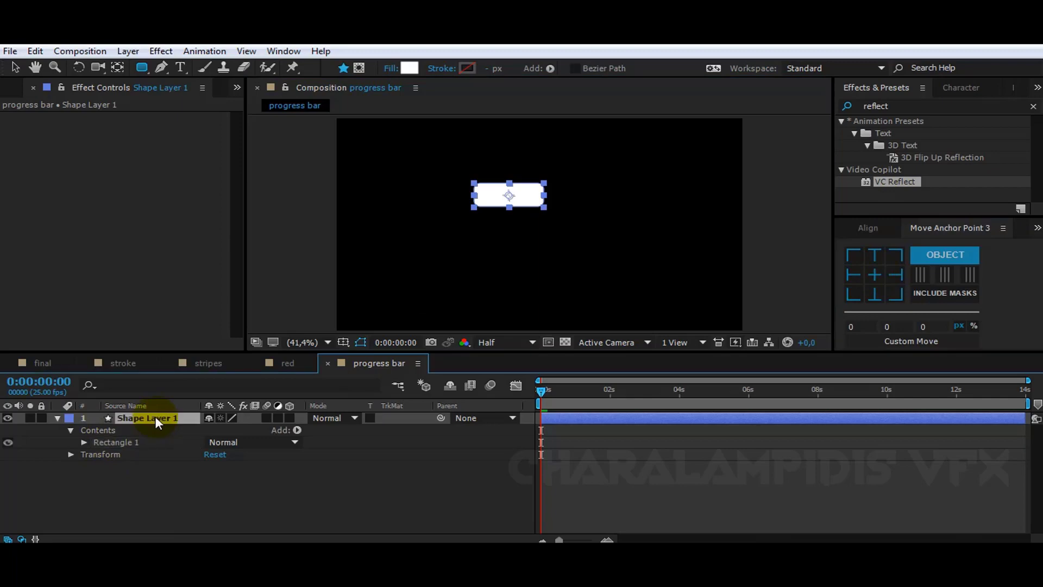
Rename the rounded rectangle's shape layer as rectagle and collapse its properties
text(red)
text(tag)
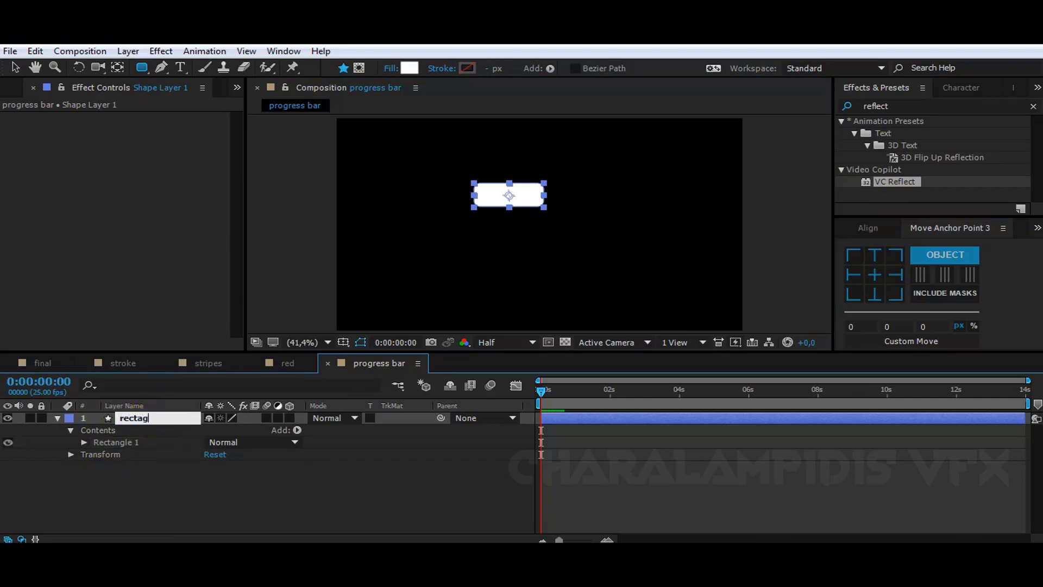
text(le)
key(Return)
click(59, 420)
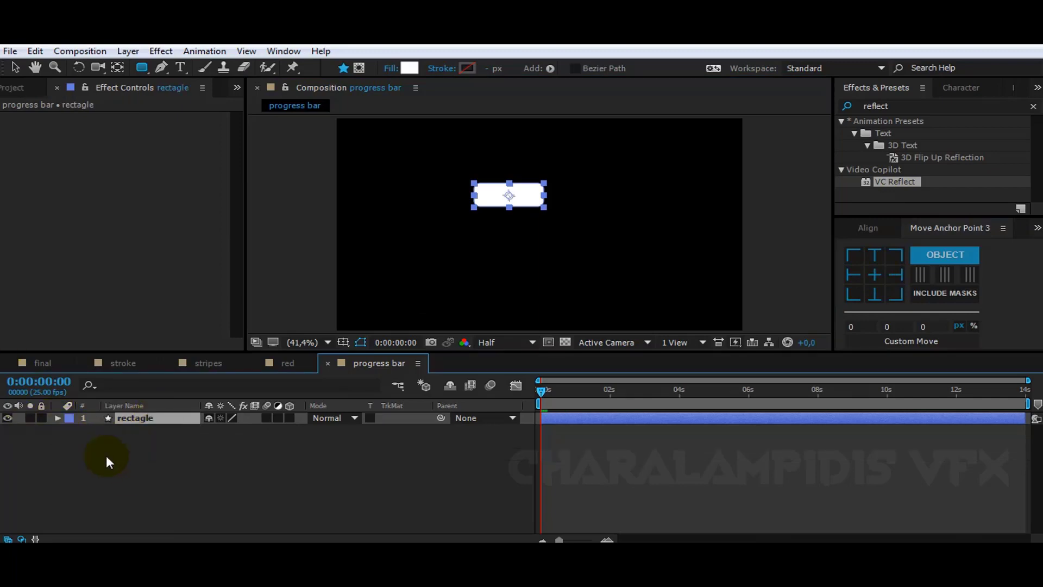
Set up the Pen tool with a solid 7 px stroke and no fill, and deselect the rectangle layer
click(162, 66)
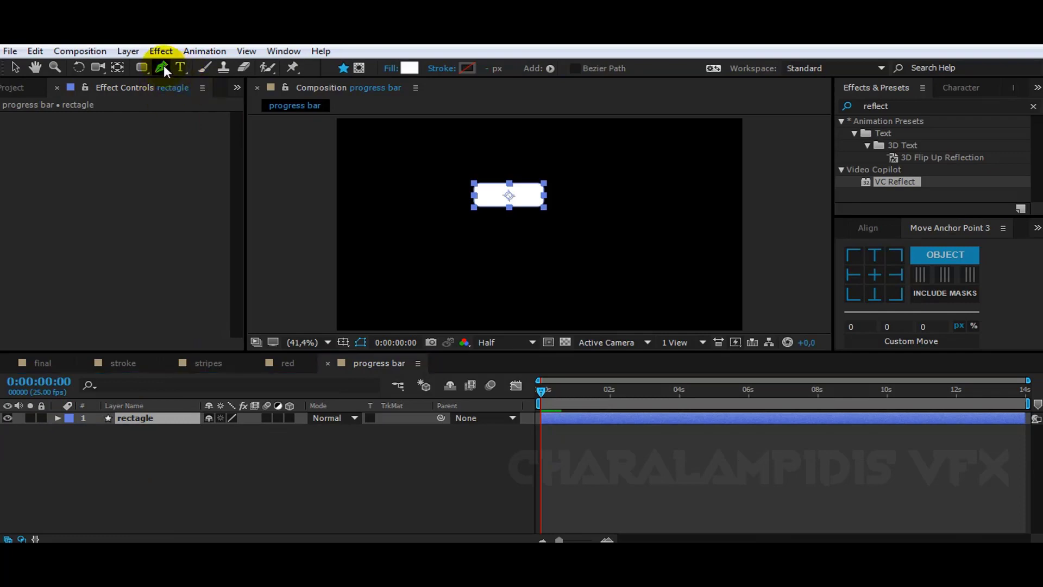
click(446, 70)
click(43, 70)
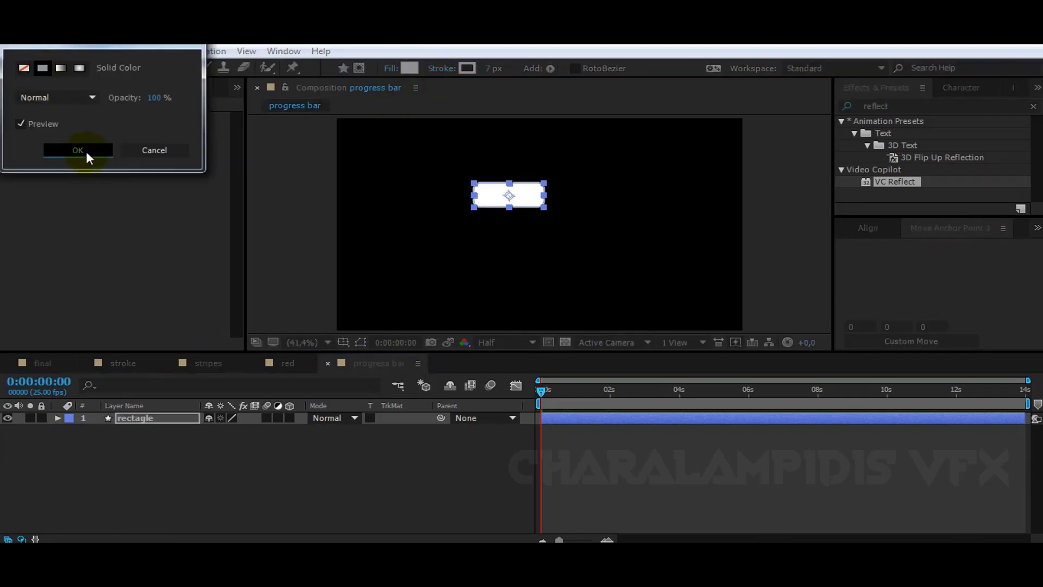
click(86, 151)
click(389, 68)
click(24, 69)
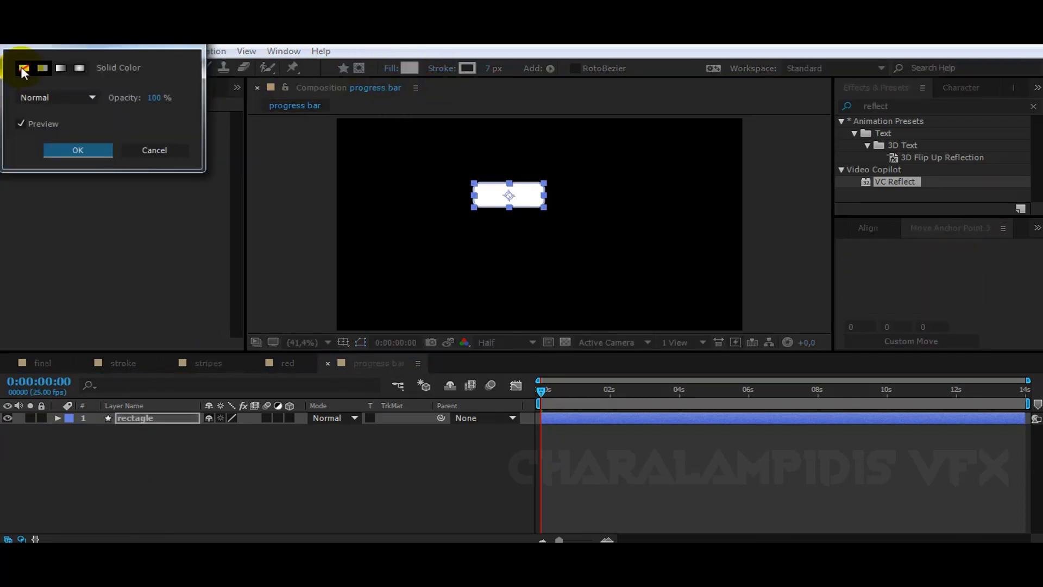
click(79, 147)
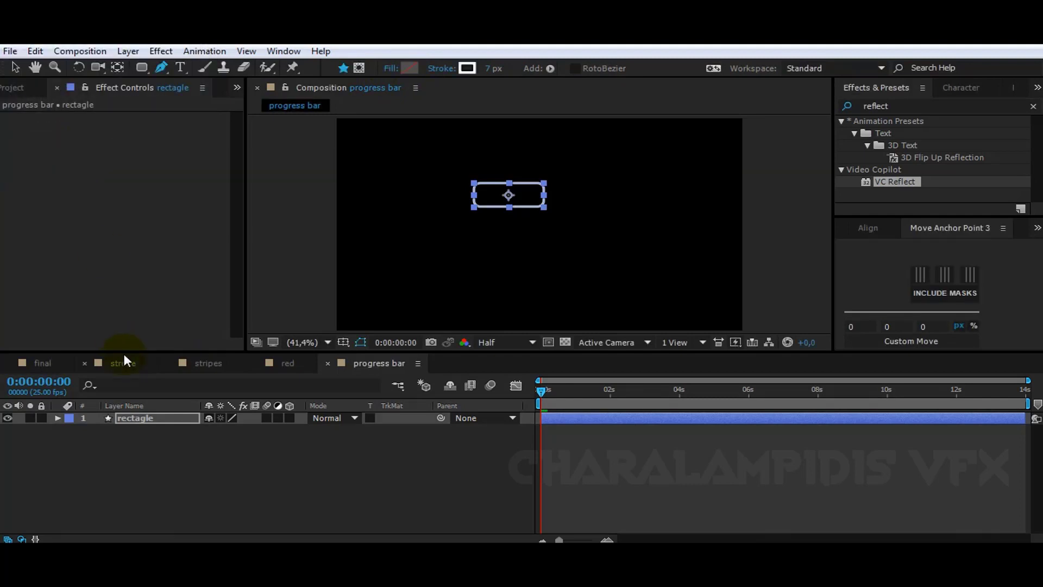
click(160, 478)
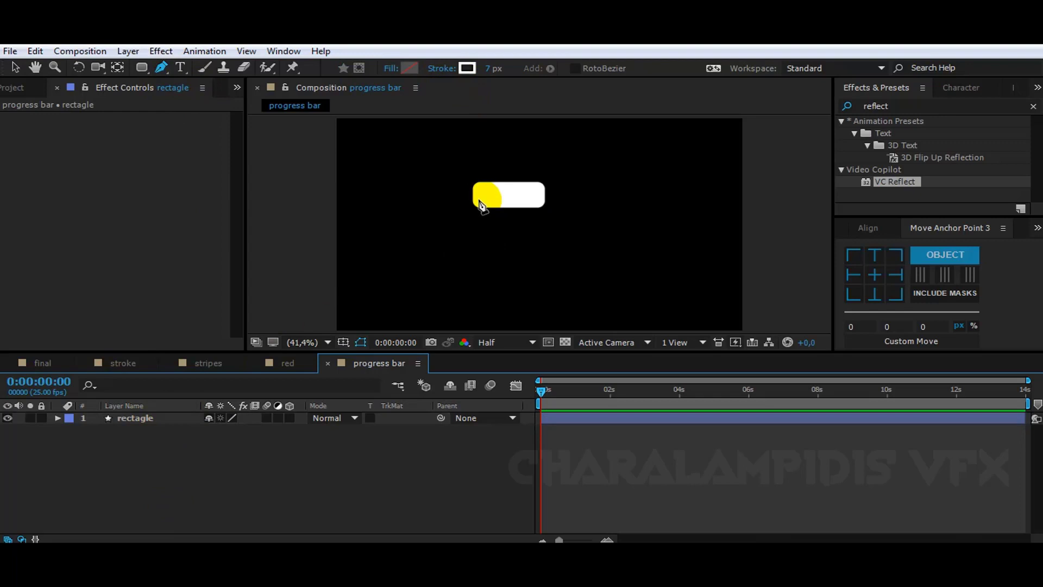
Draw a diagonal line running down and outward from the rectangle's lower-left corner, and place its layer beneath the rectangle layer
drag(480, 206, 481, 212)
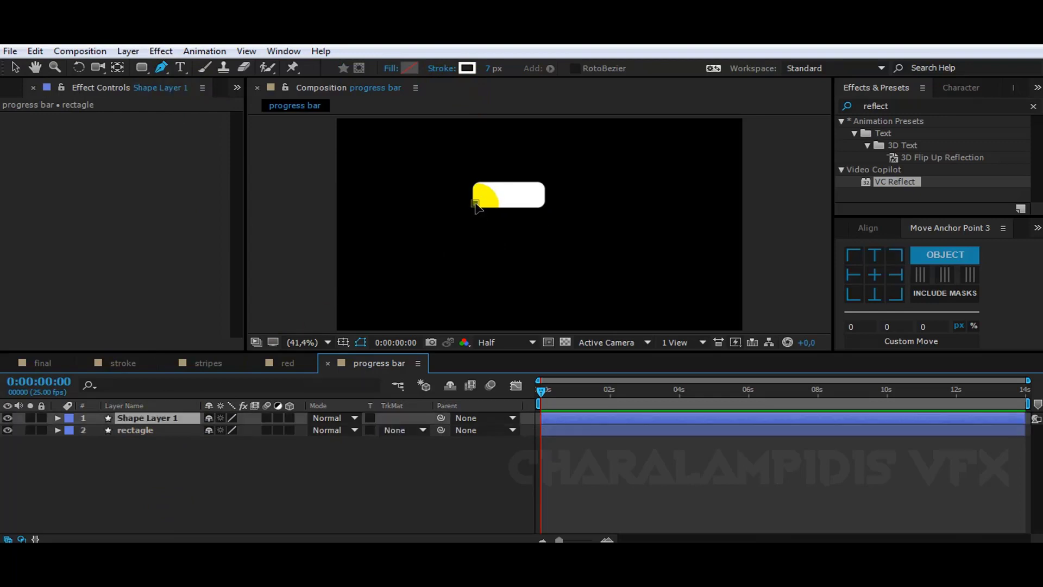
click(439, 249)
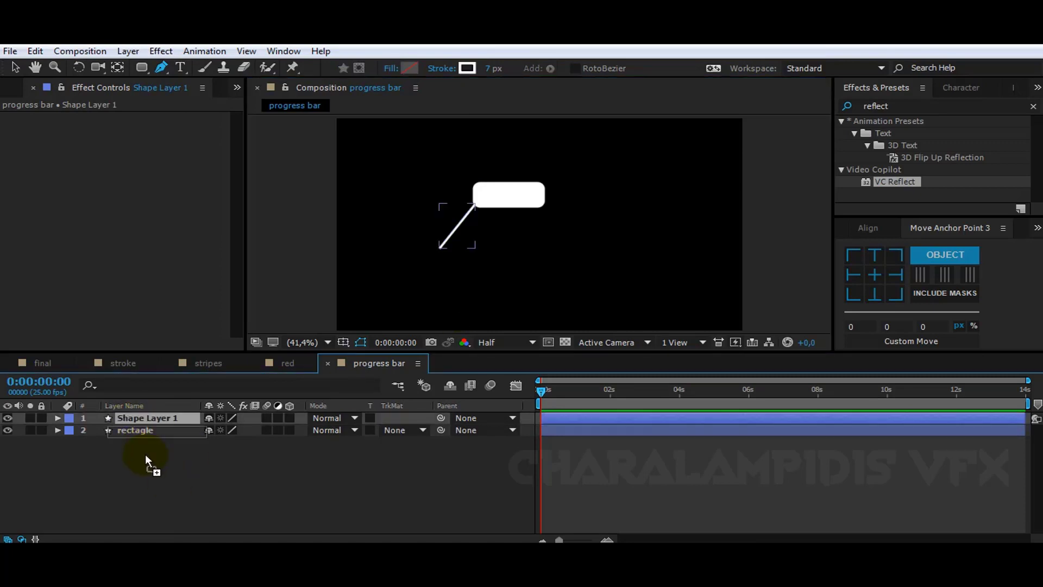
drag(140, 418, 138, 432)
Centre the diagonal line's anchor point on the shape and rename its layer as line
click(854, 285)
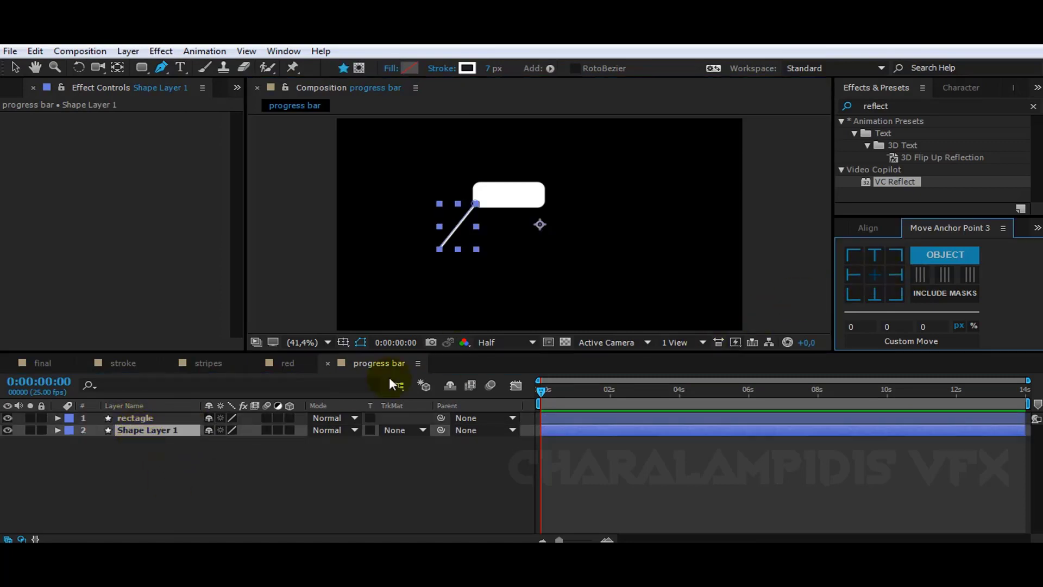
click(135, 431)
key(Return)
key(BackSpace)
text(lin)
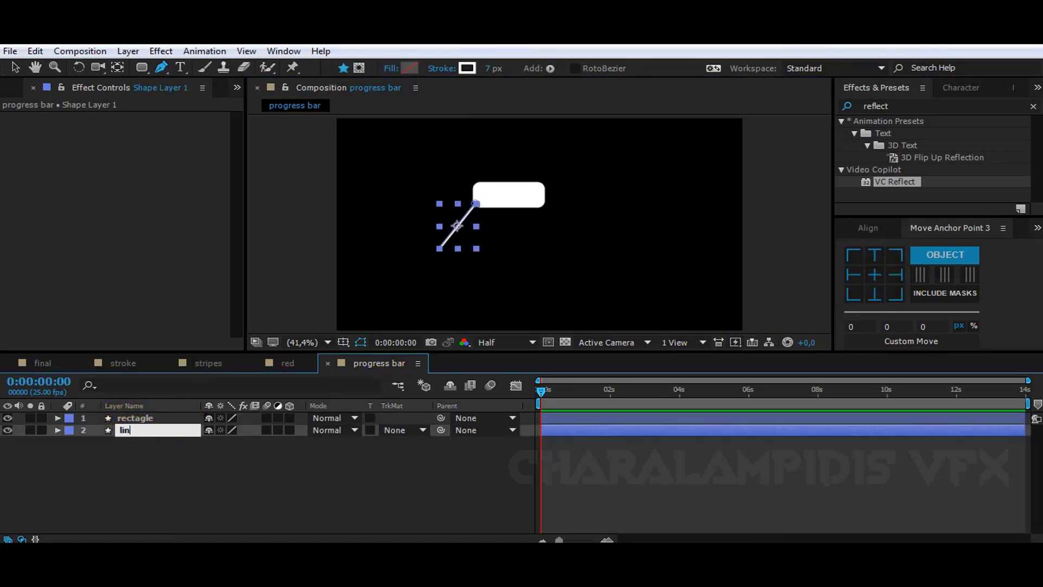
text(e)
key(Return)
Apply a grey metallic gradient from the Gradient Loader to the rectangle layer
click(135, 418)
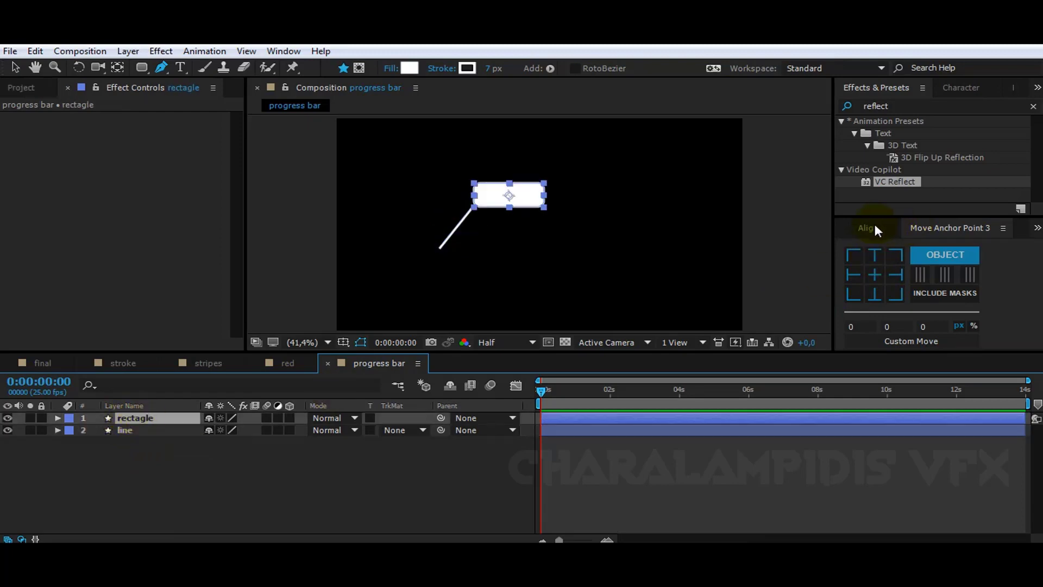
click(1037, 228)
click(1016, 247)
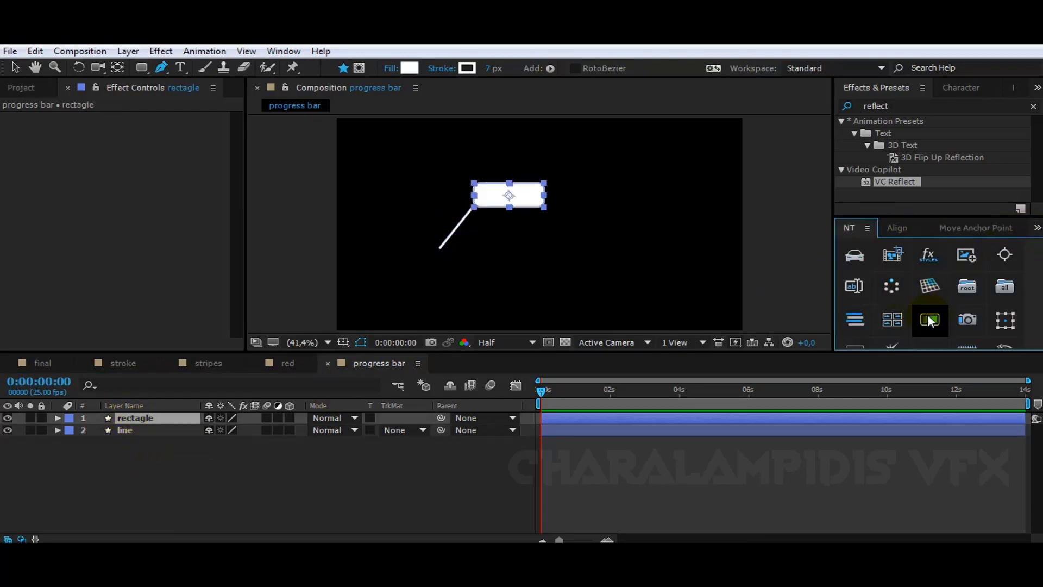
click(929, 320)
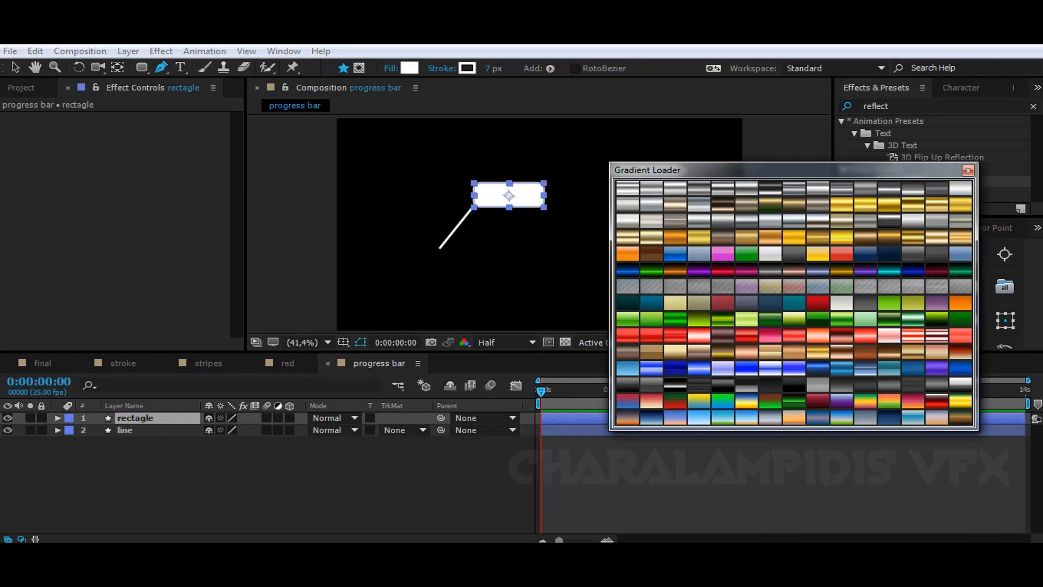
click(725, 223)
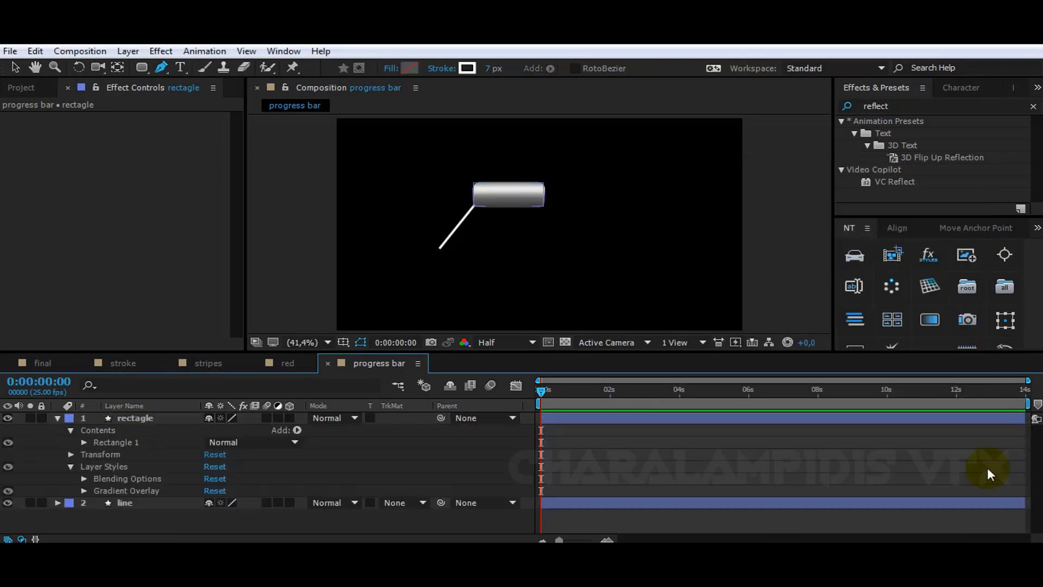
Set the vertical offset of the rectangle's Gradient Overlay to 17
click(85, 478)
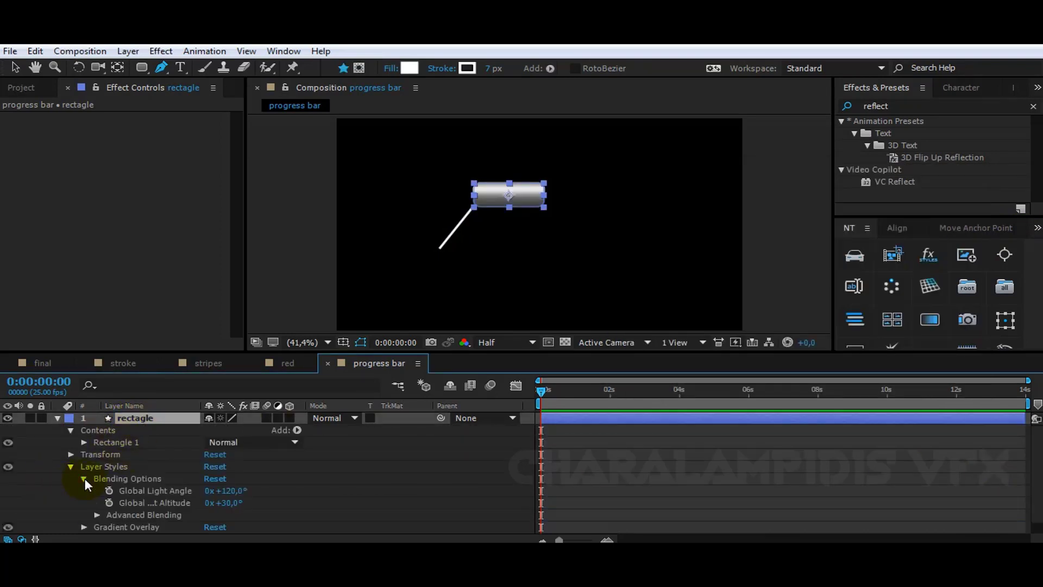
click(85, 478)
click(217, 504)
click(83, 490)
scroll(246, 494, down, 3)
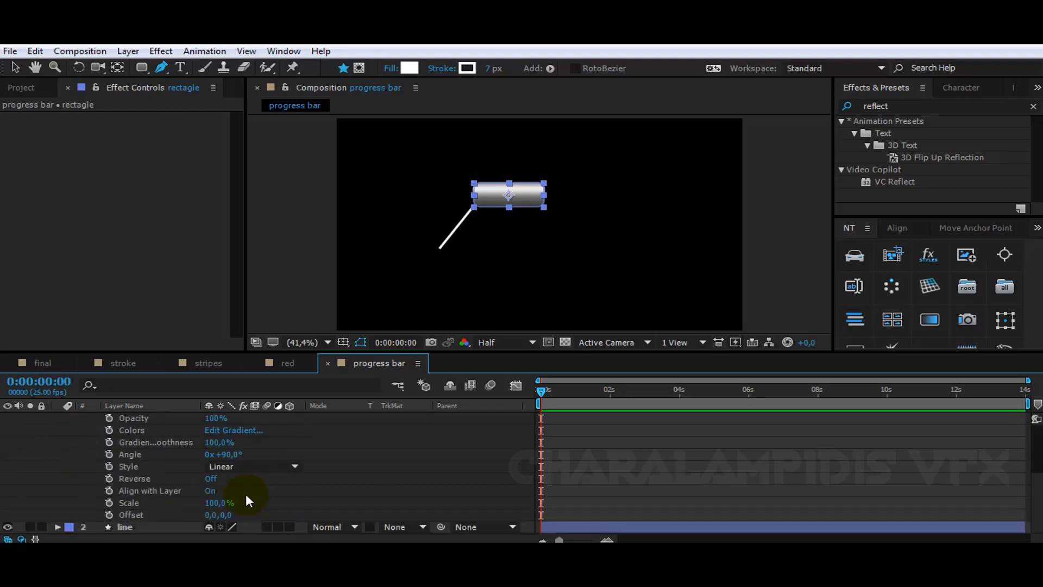
drag(226, 516, 239, 516)
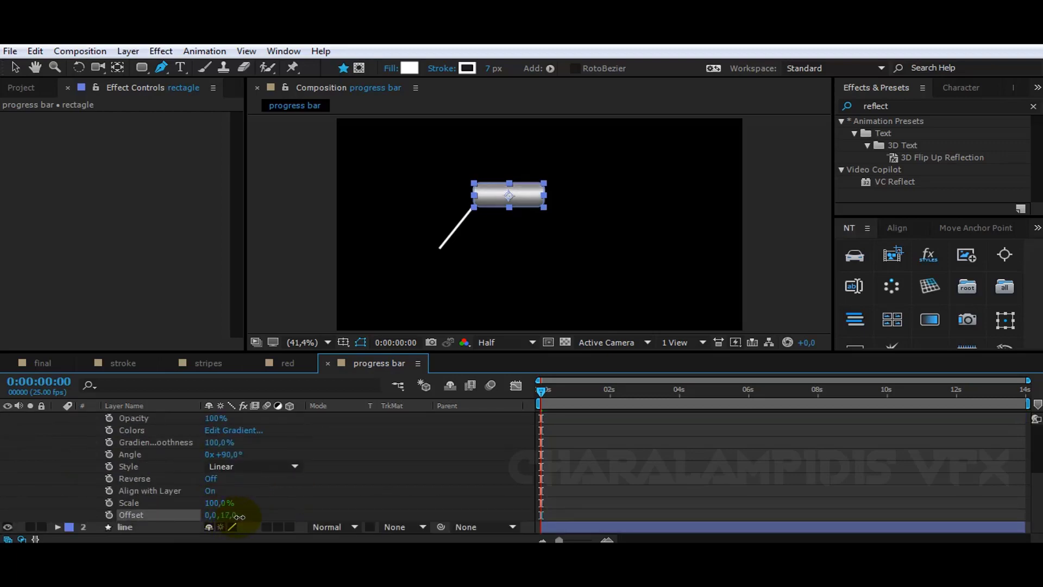
Copy the rectangle's layer styles onto the line layer, and collapse the rectangle's properties
scroll(125, 479, up, 3)
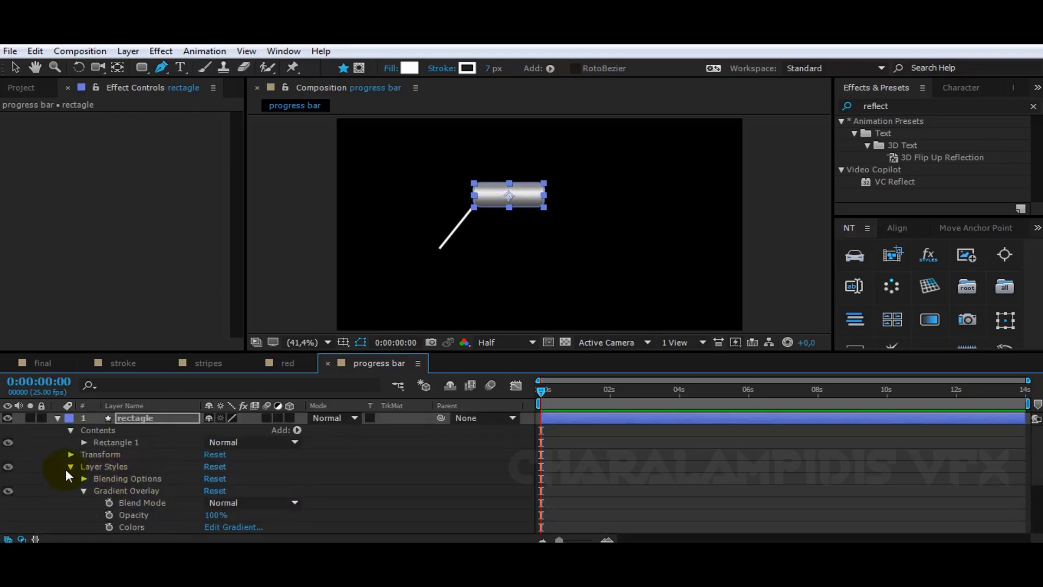
click(69, 466)
click(103, 467)
key(ctrl+c)
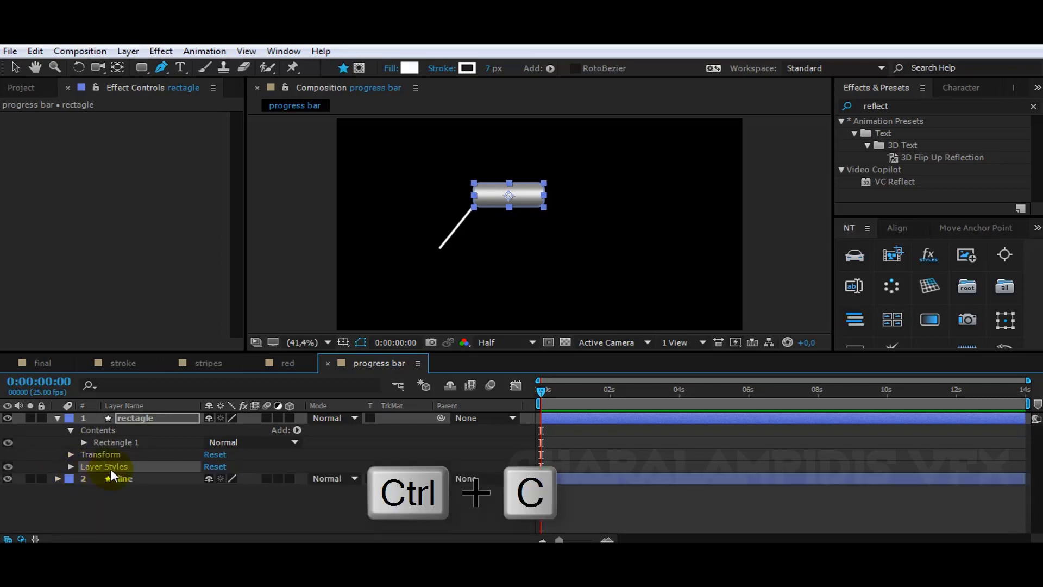
click(125, 479)
key(ctrl+v)
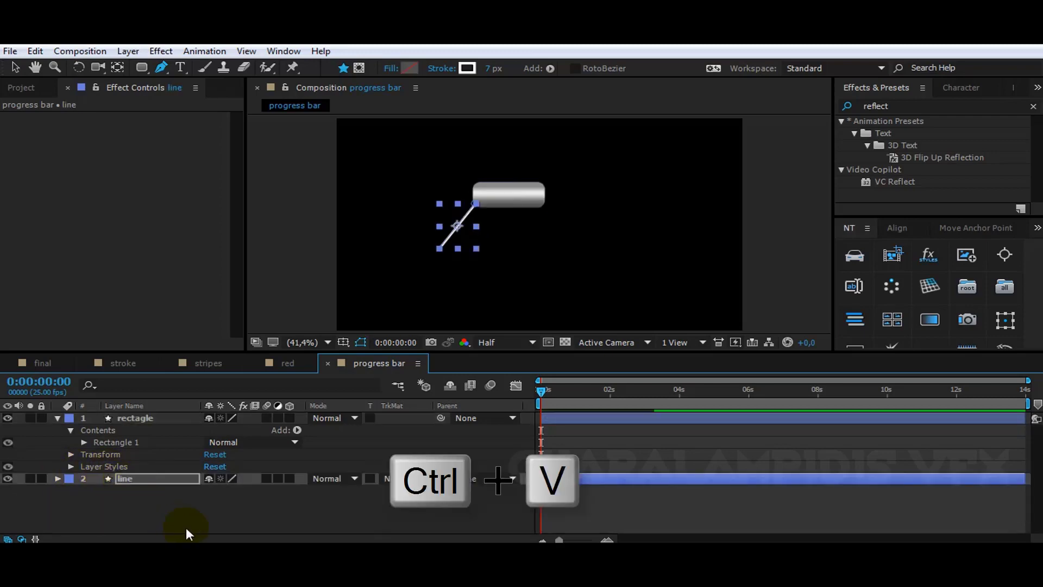
click(191, 525)
click(57, 418)
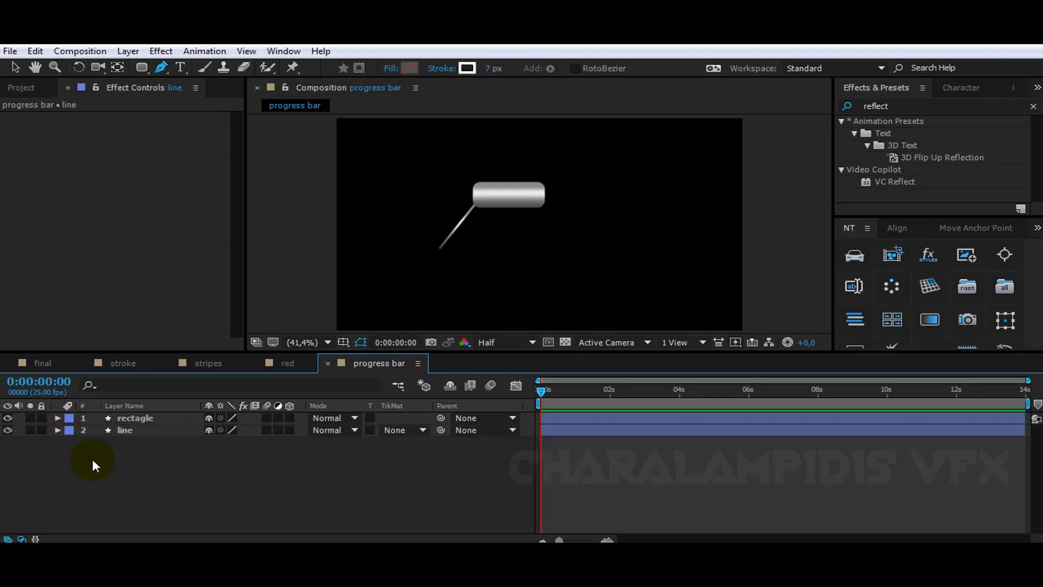
Add a text layer reading 0 over the rectangle in the Arial font
click(183, 66)
click(484, 193)
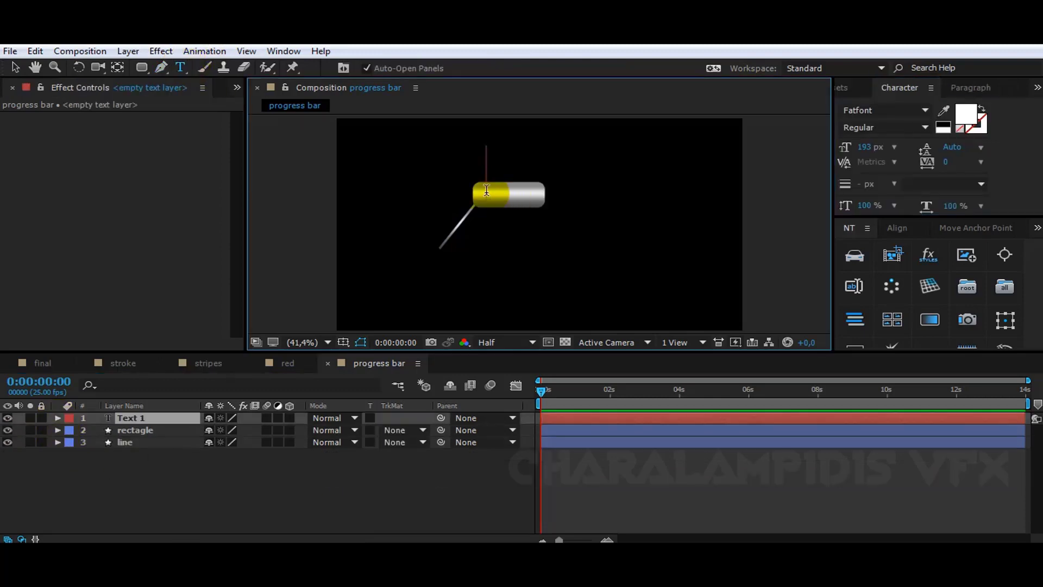
text(Arial)
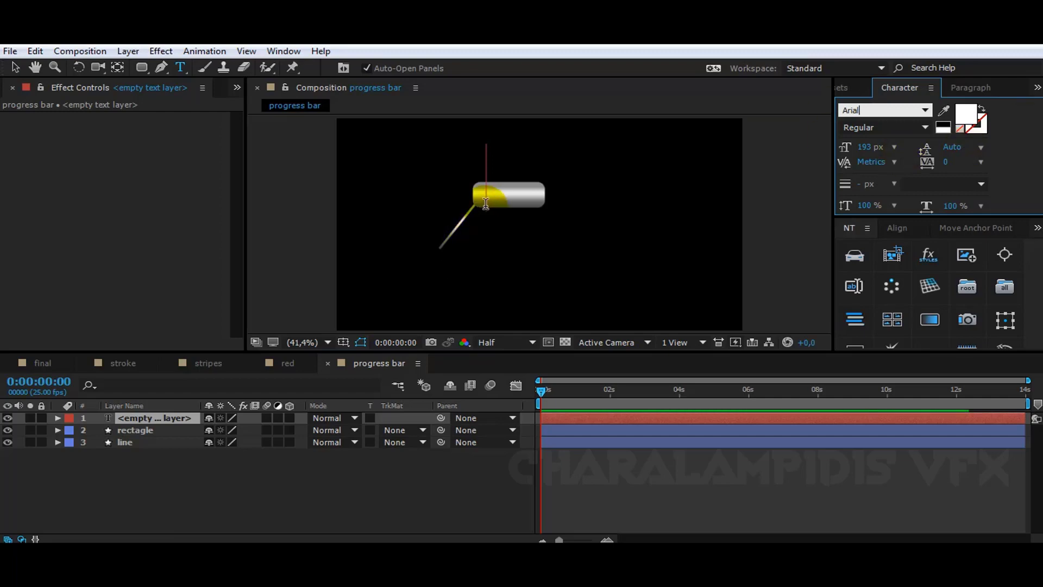
key(Return)
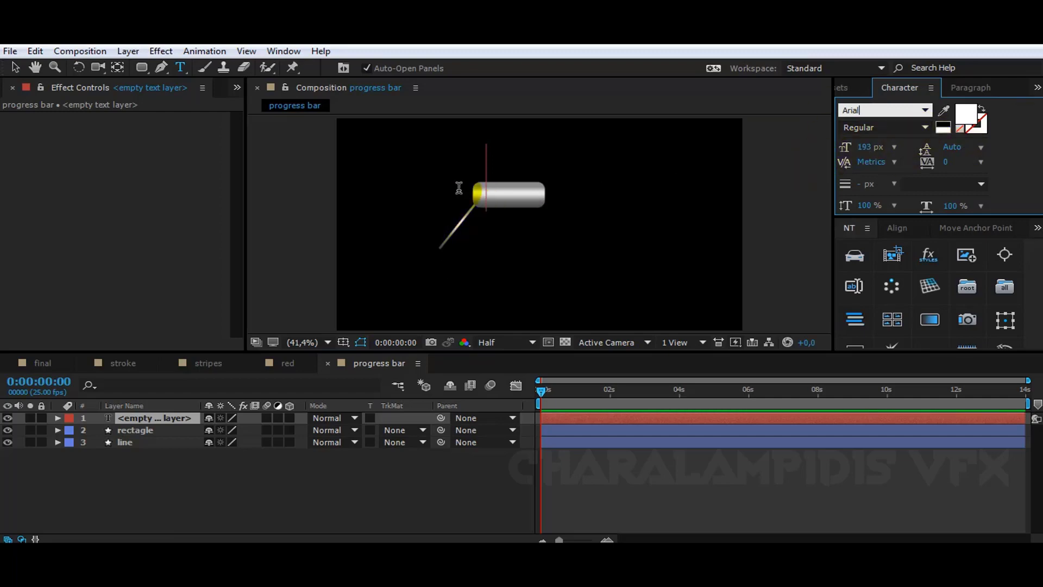
click(489, 181)
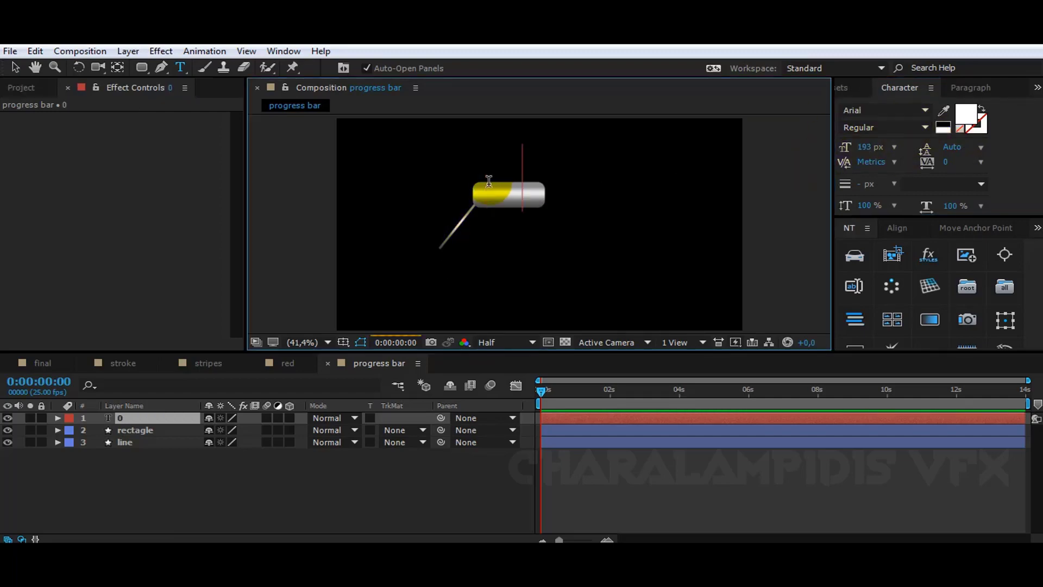
text(0)
click(158, 416)
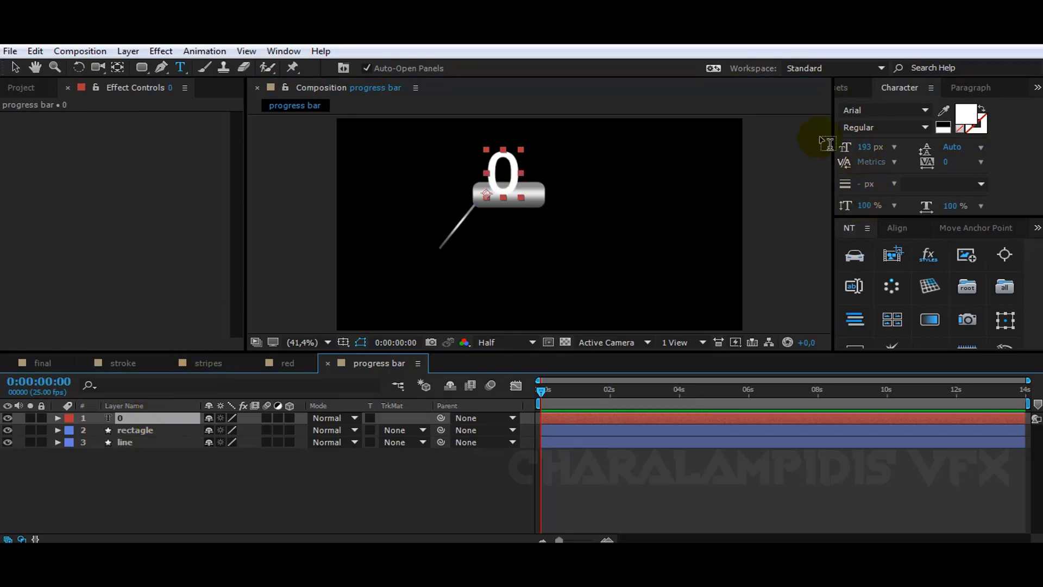
Find the Numbers effect by searching for "number" and apply it to the 0 text layer
click(846, 88)
text(n)
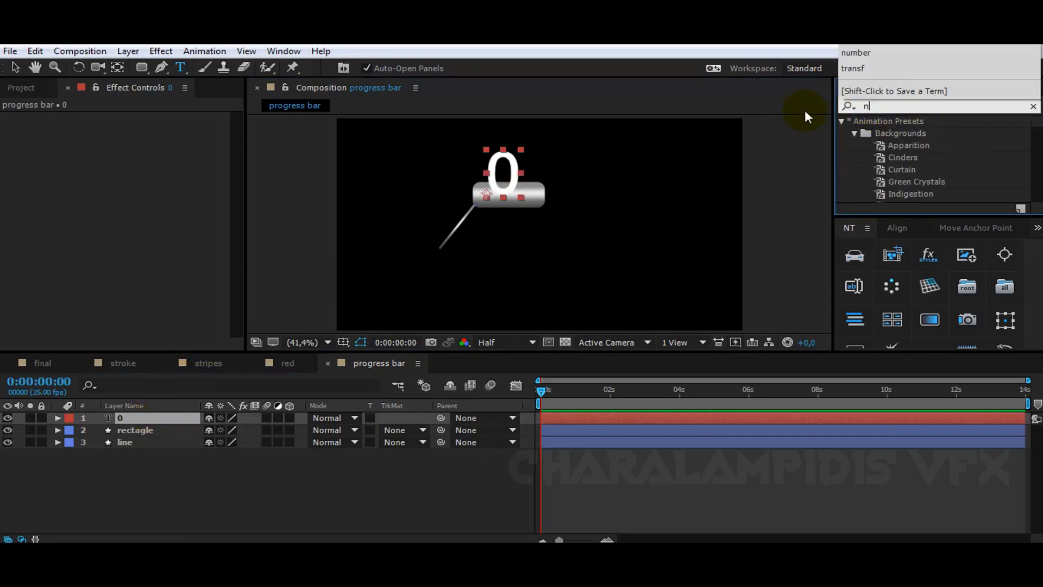
text(imber)
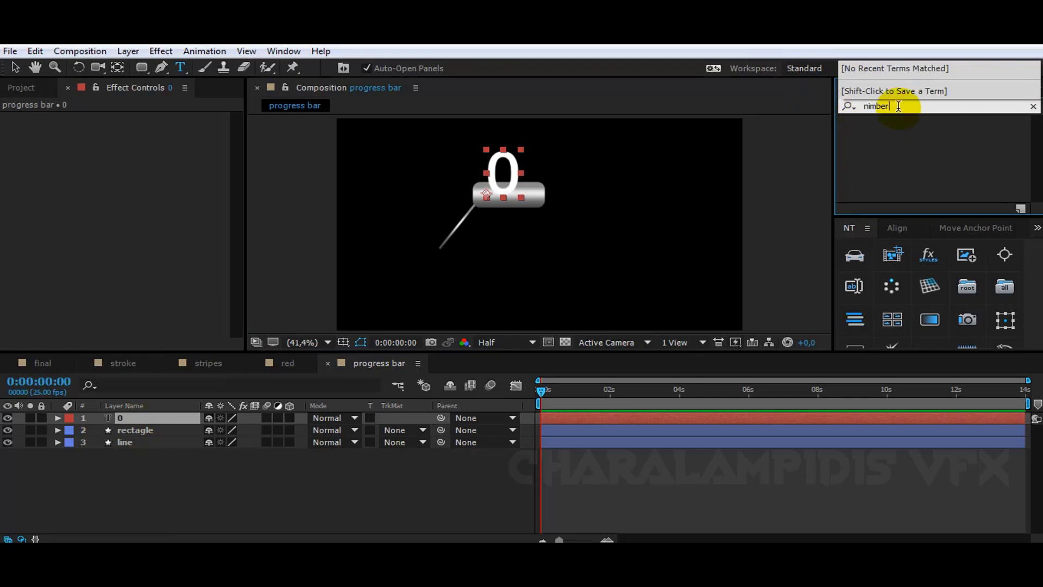
double_click(873, 106)
text(number)
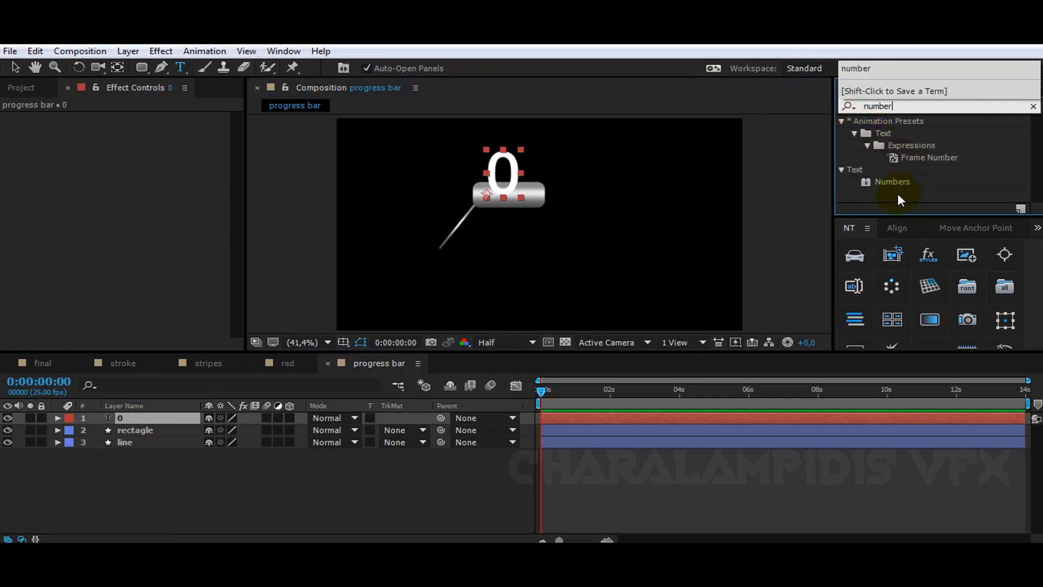
drag(891, 182, 155, 421)
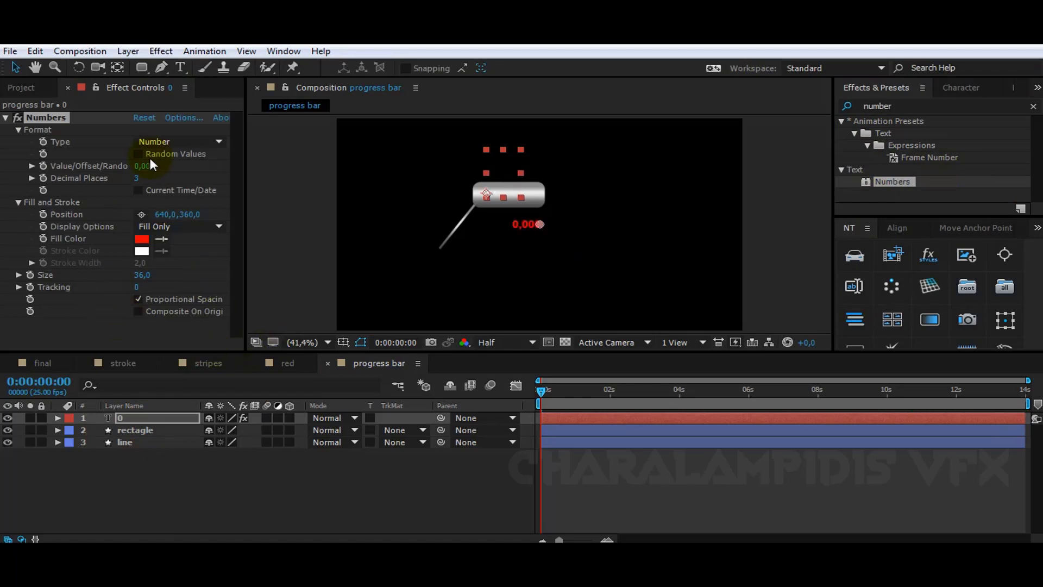
Set the Numbers effect to 0 decimal places and its fill color to white (FFFFFF)
click(138, 178)
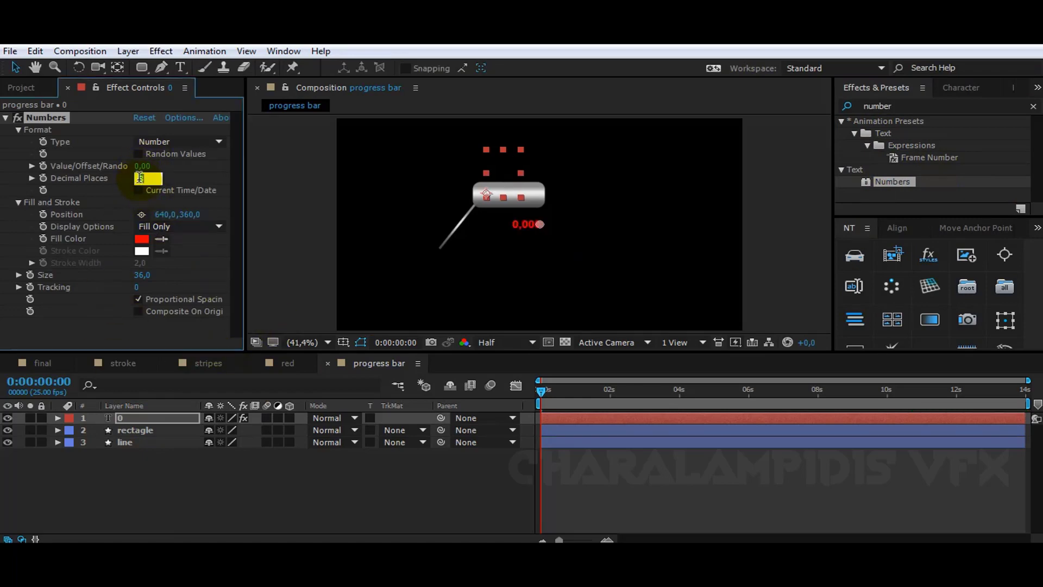
text(0)
key(Return)
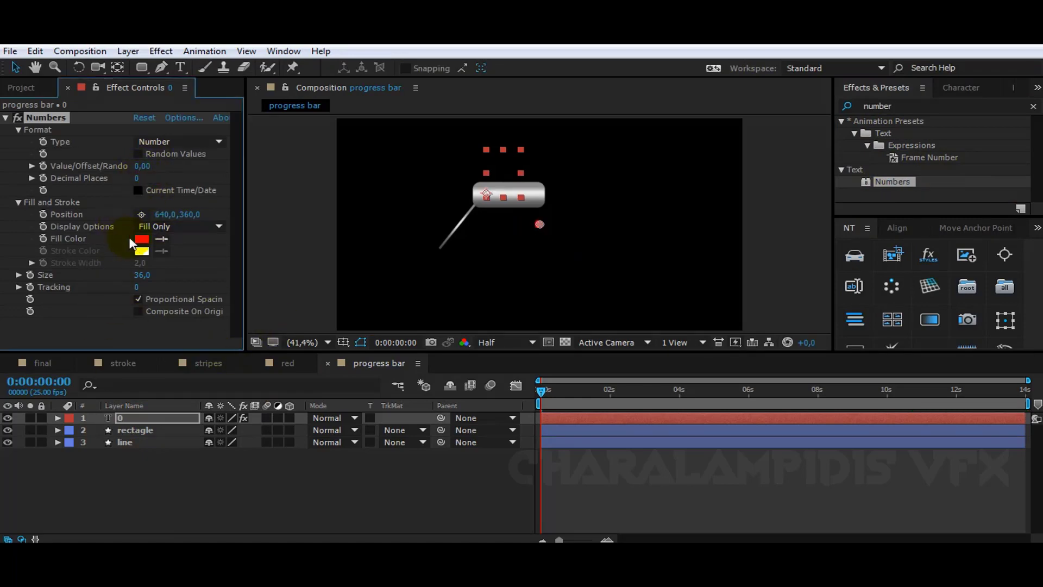
click(141, 239)
click(496, 360)
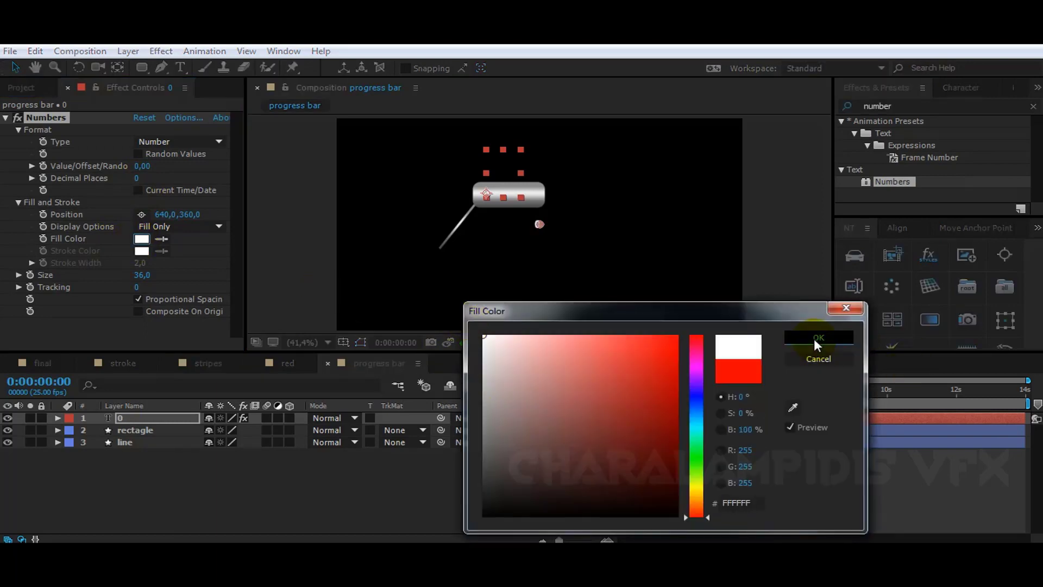
click(815, 338)
Set the Numbers effect's Value/Offset to 100
click(143, 165)
text(100)
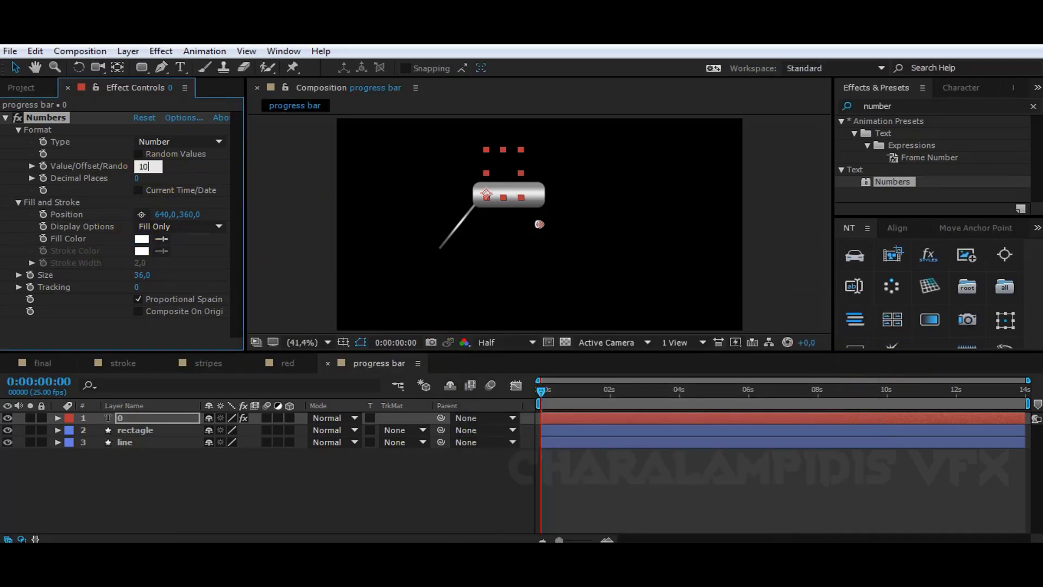
key(Return)
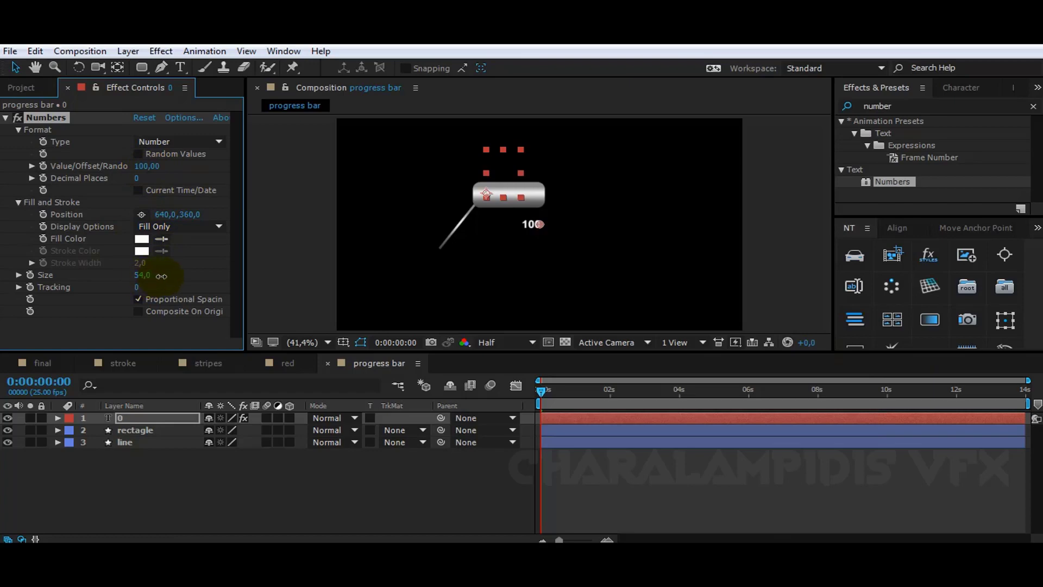
Enlarge the number to size 69 and position it inside the left part of the metallic rectangle
mouse_move(161, 276)
mouse_down()
mouse_move(183, 278)
mouse_move(174, 275)
mouse_up()
drag(539, 224, 508, 194)
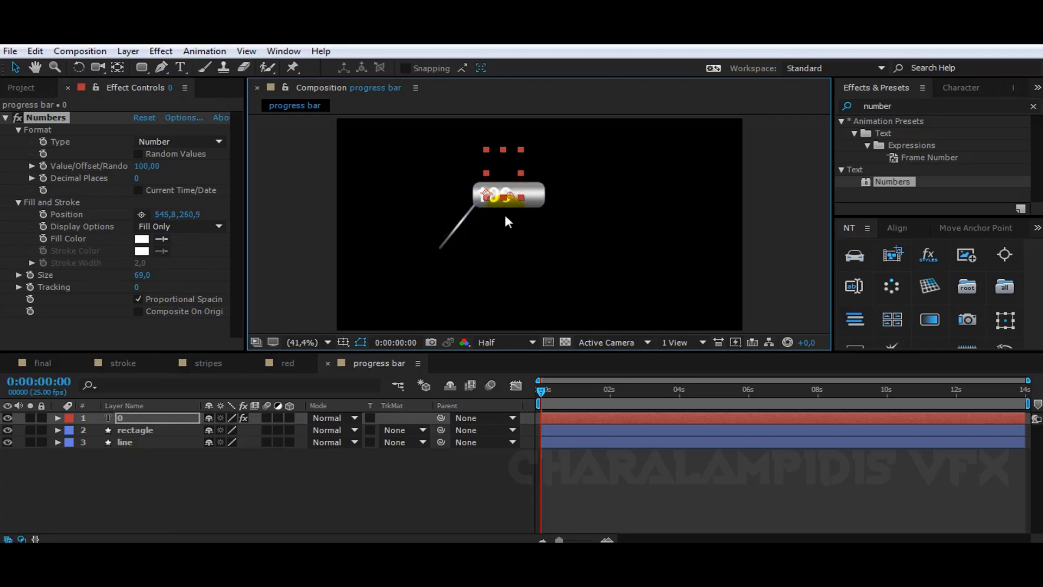
click(253, 491)
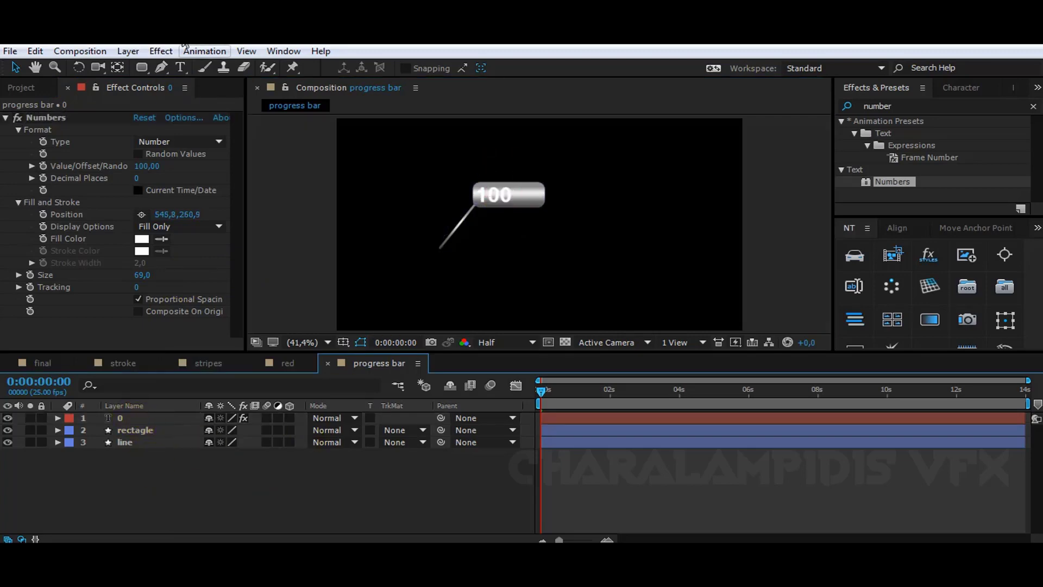
Add a separate white Arial text layer reading % in the empty area beside the rectangle, sized 75 px
click(180, 67)
click(593, 237)
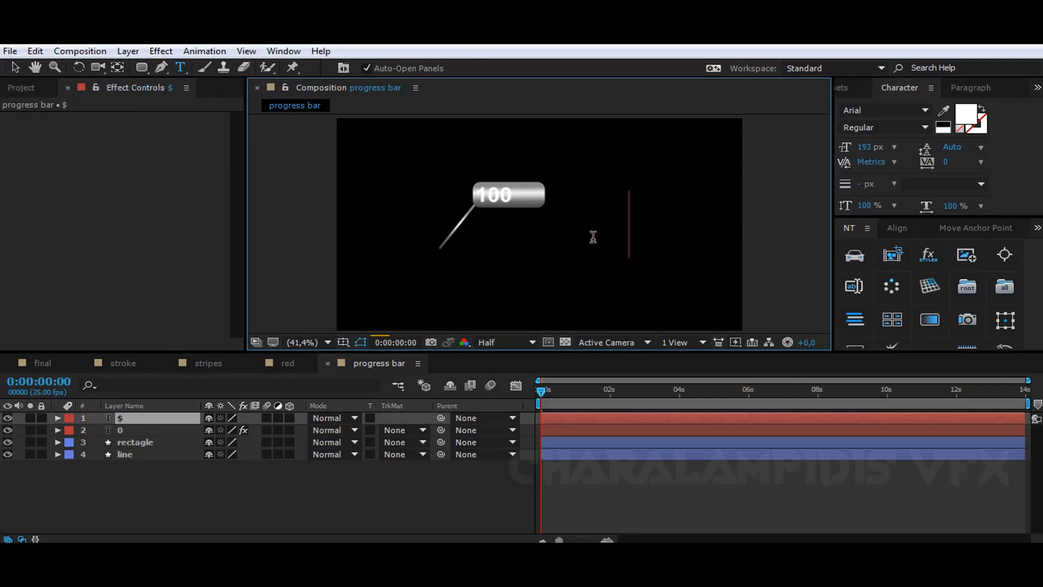
text($)
key(BackSpace)
text(%)
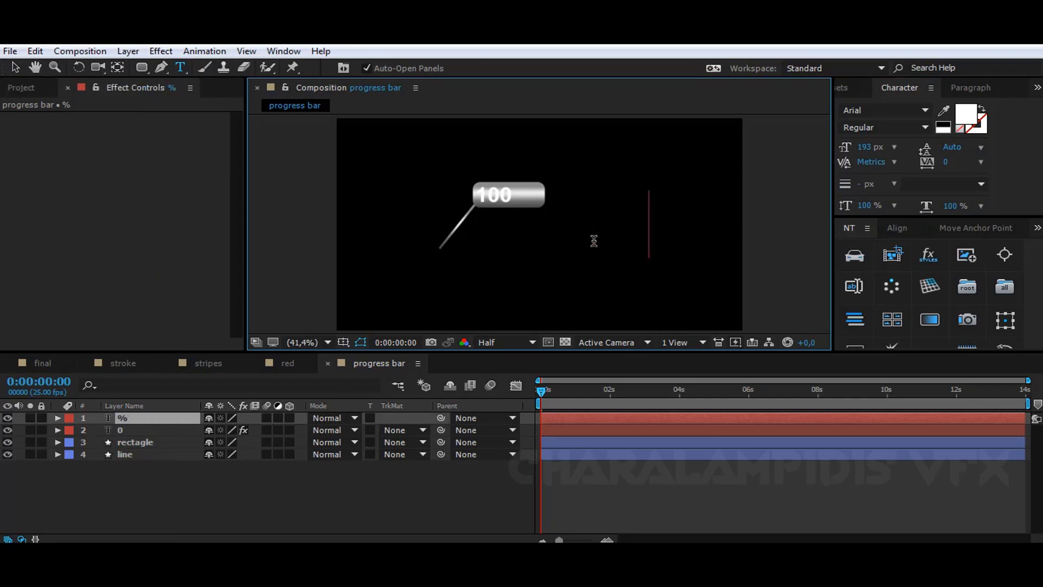
key(ctrl+a)
click(850, 147)
drag(850, 147, 774, 148)
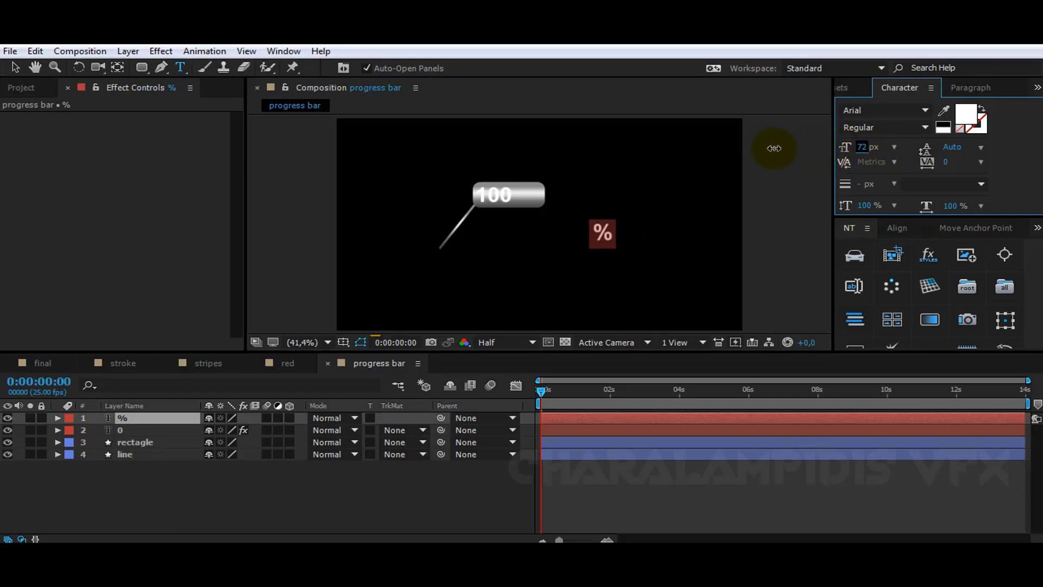
click(15, 67)
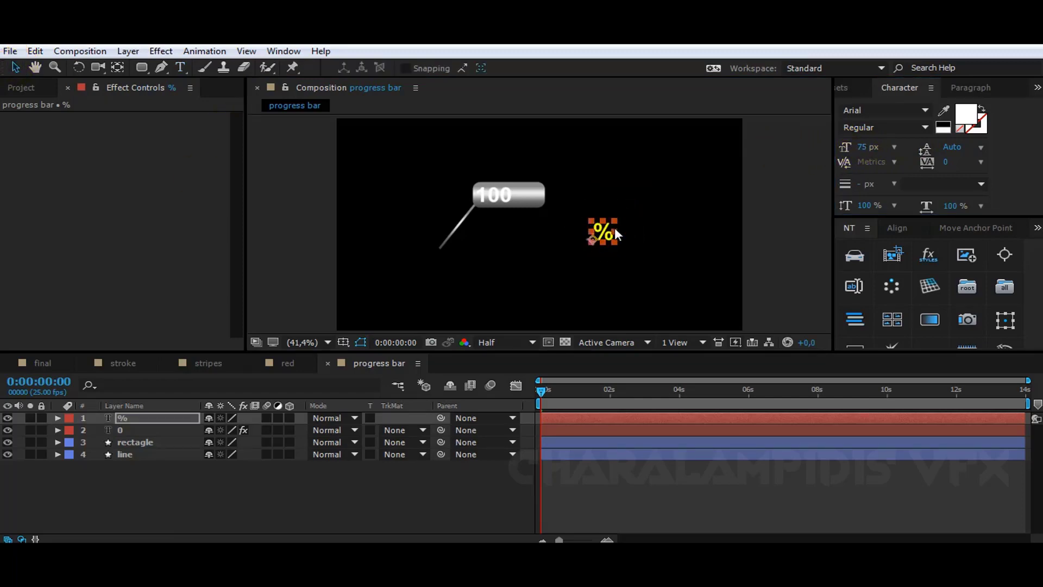
Center the % layer's anchor point and place the sign inside the rectangle, just right of the number
click(953, 230)
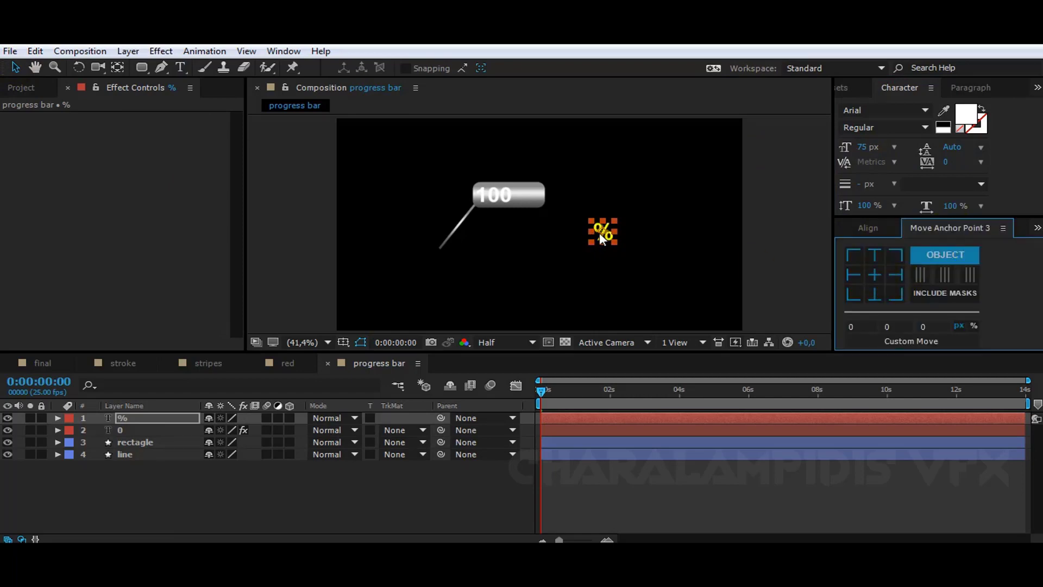
click(595, 233)
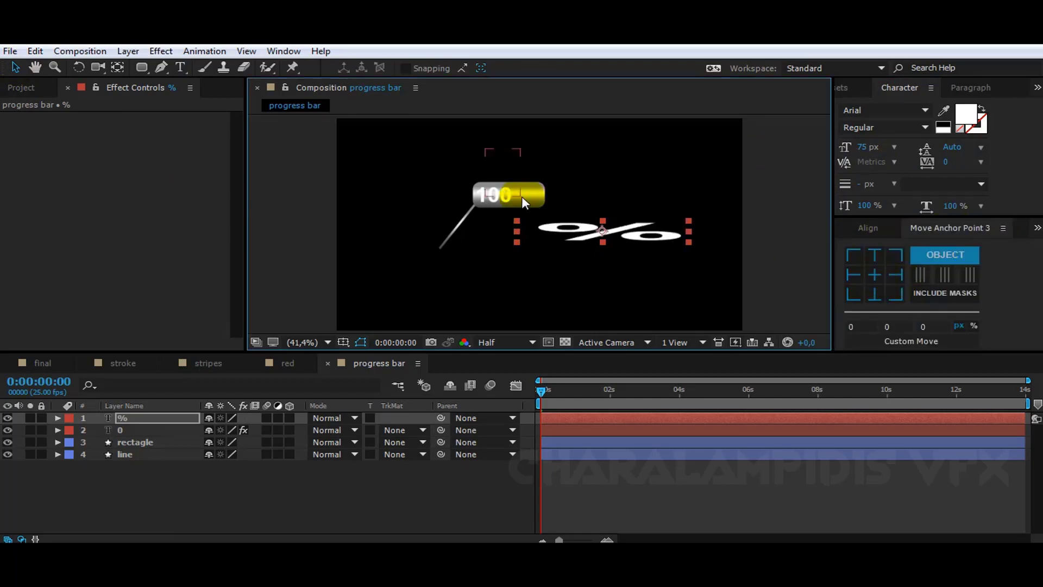
drag(599, 230, 525, 193)
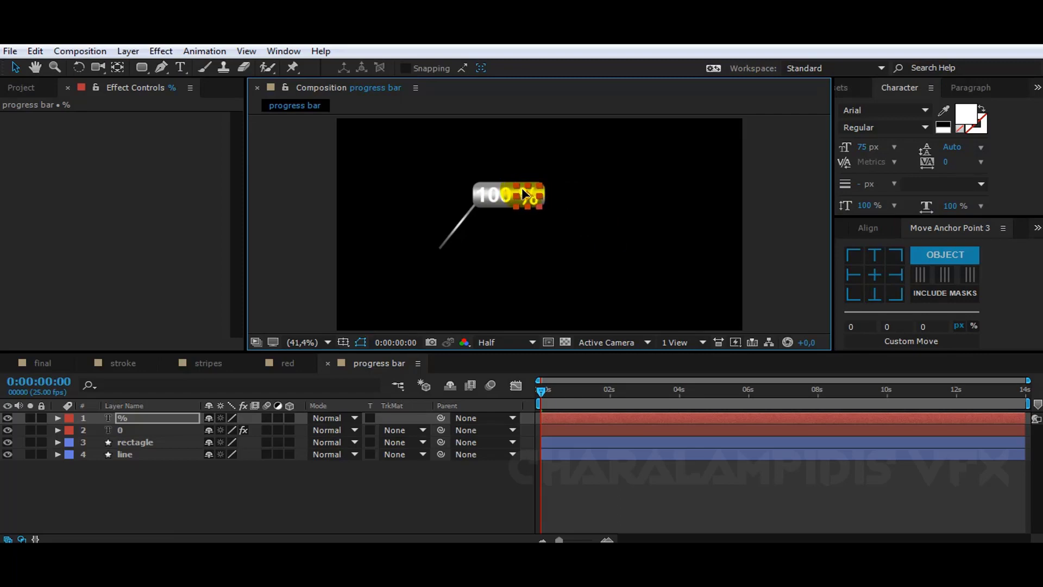
click(528, 255)
click(526, 197)
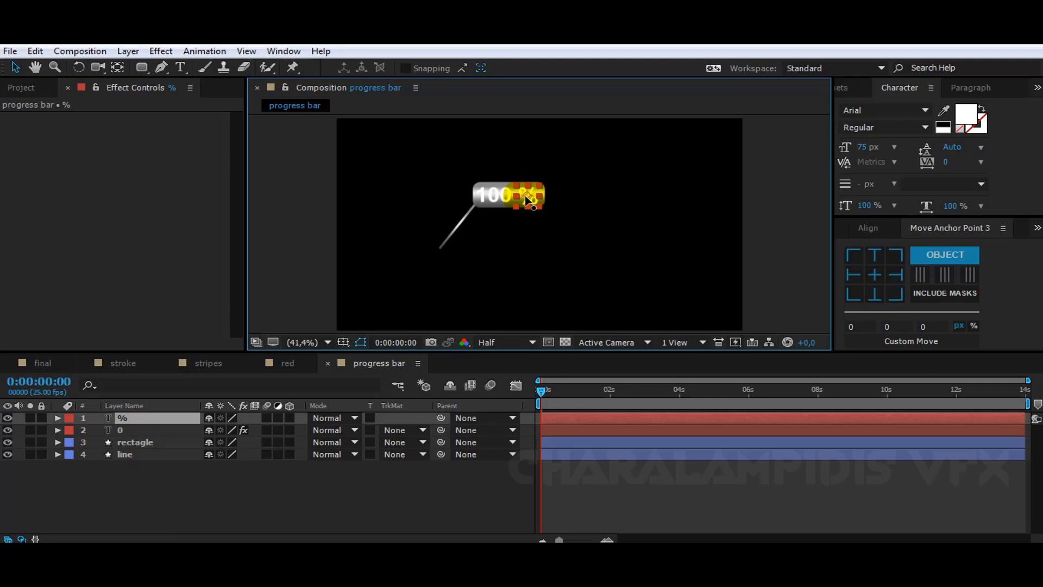
click(543, 253)
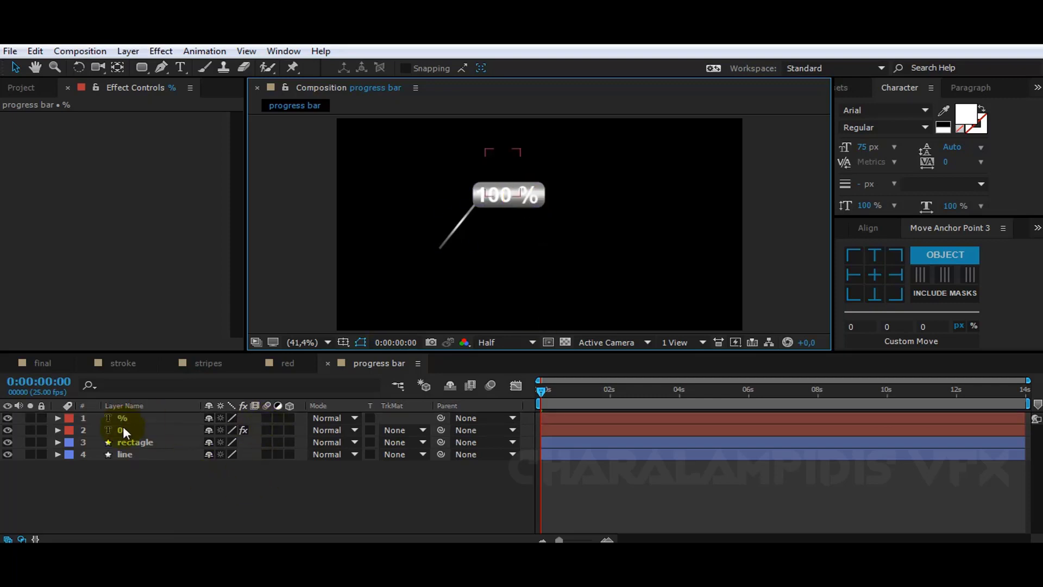
Set the progress bar composition's time to 0:00:03:24 and check the title animation around 4 seconds in the final composition
click(678, 395)
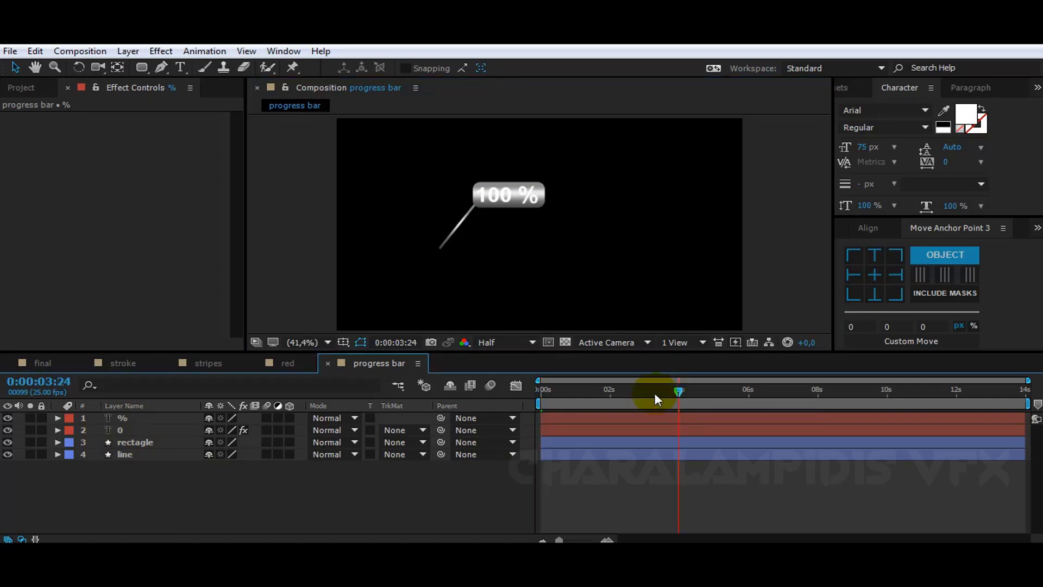
click(42, 363)
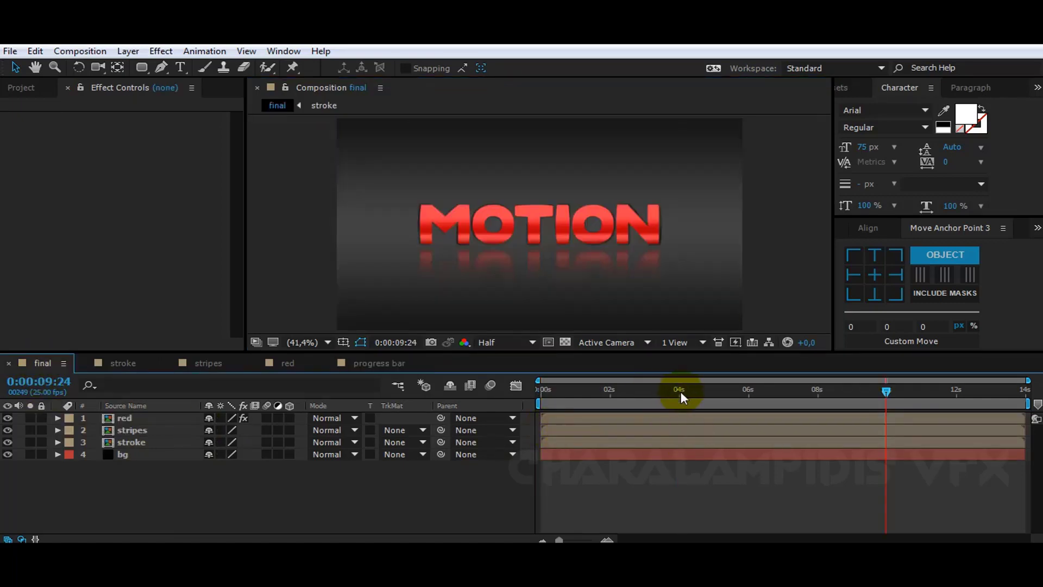
click(679, 391)
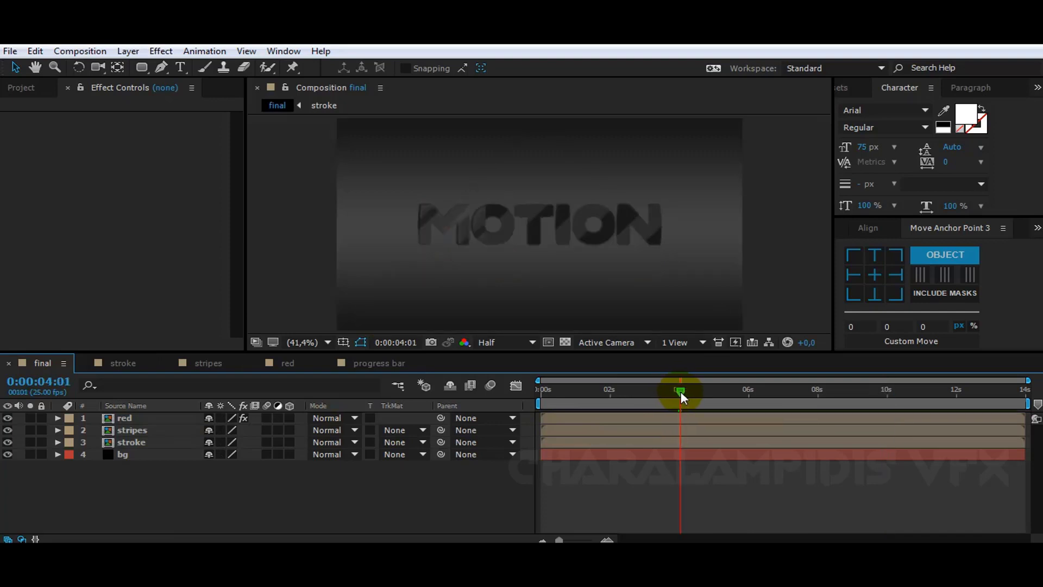
mouse_move(680, 391)
mouse_down()
mouse_move(702, 391)
mouse_move(691, 392)
mouse_up()
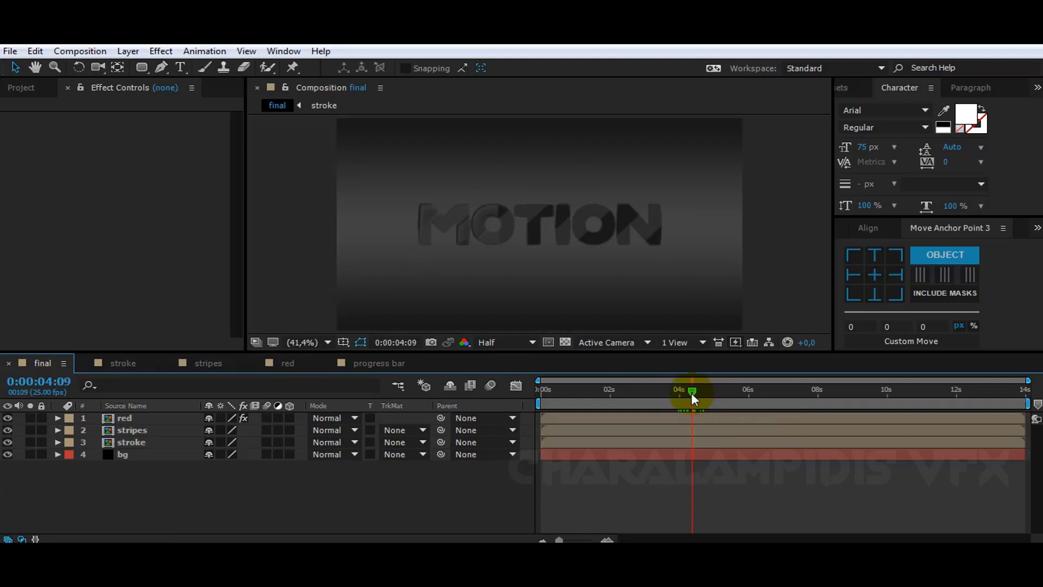
In the progress bar composition, set the 0 layer's Numbers value to 0 and keyframe it at 0:00:03:24
click(358, 364)
click(125, 418)
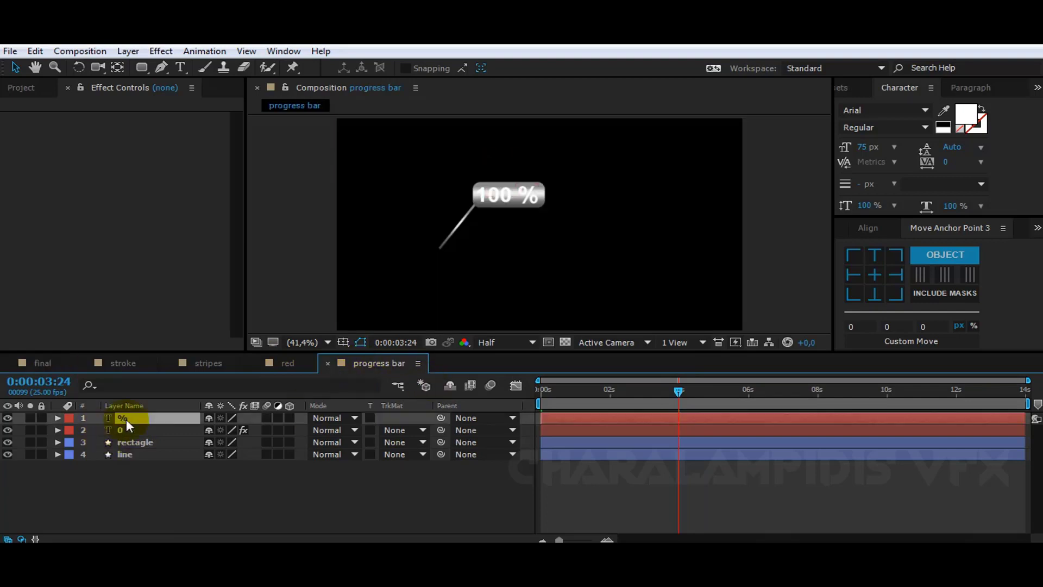
click(125, 429)
click(146, 165)
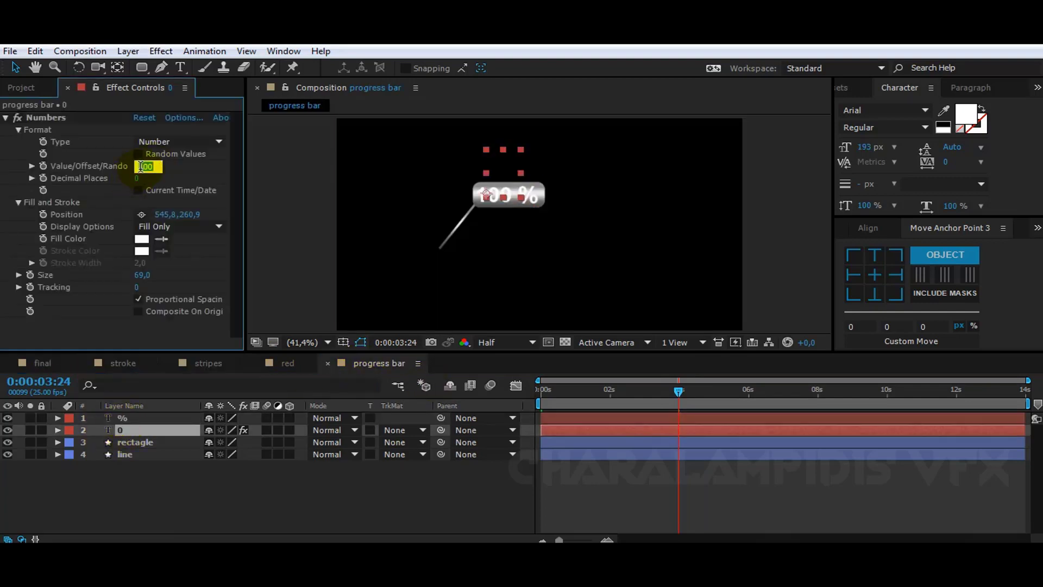
text(0)
key(Return)
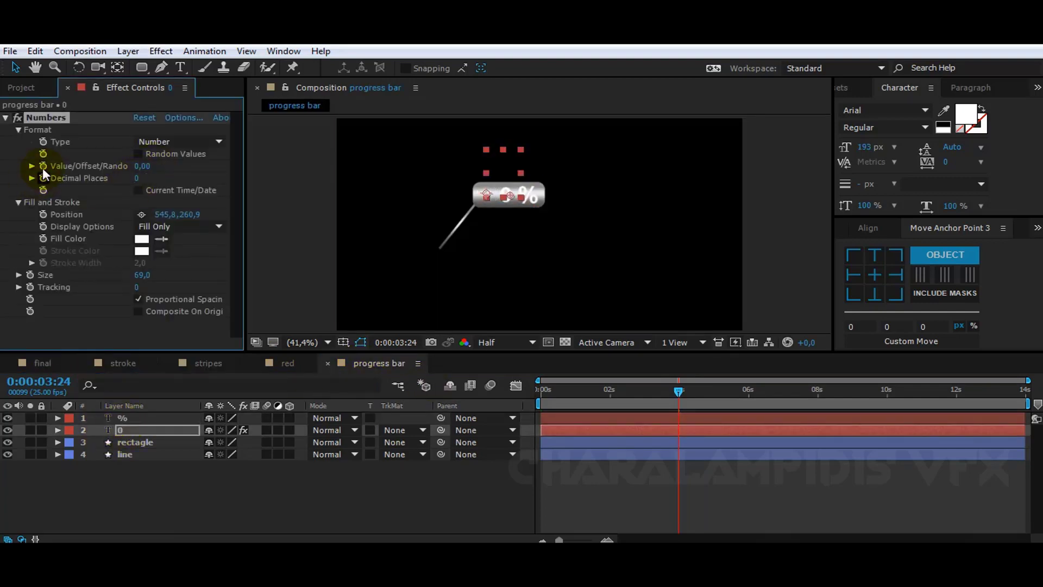
Keyframe the Numbers value at 100 at 0:00:10:00 and deselect the layer
click(884, 393)
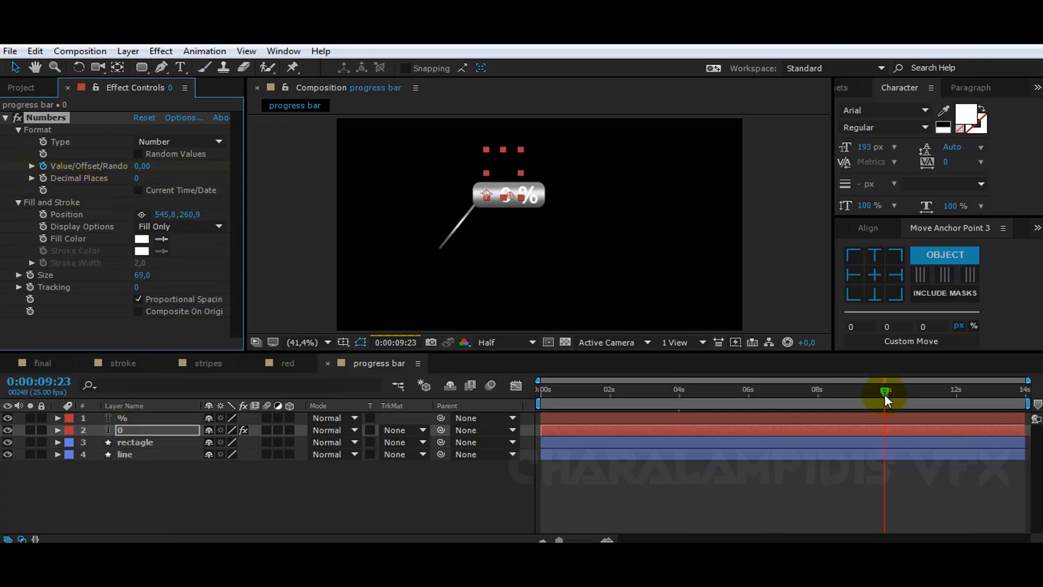
drag(887, 393, 888, 393)
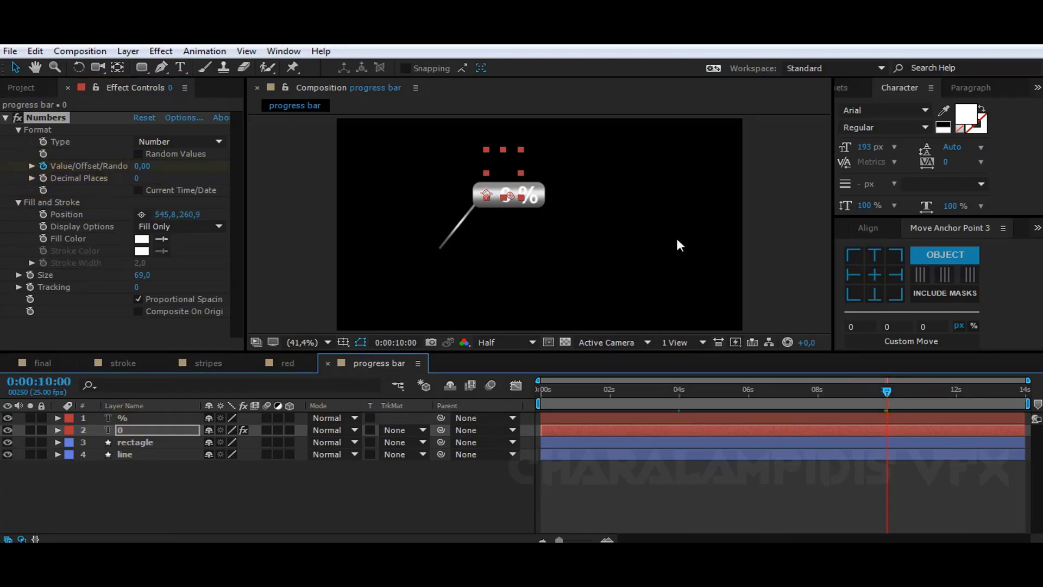
click(142, 165)
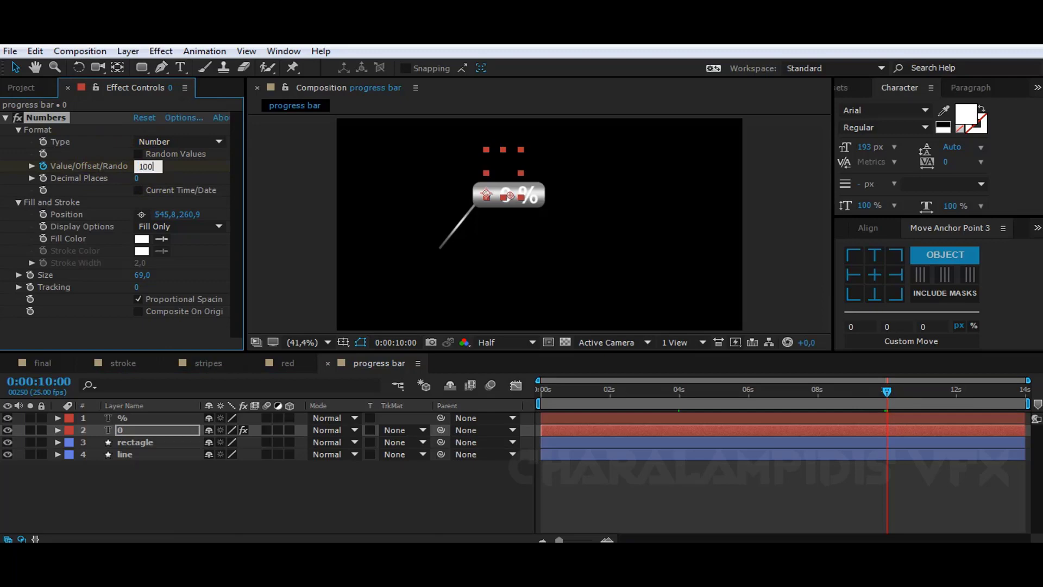
key(Return)
click(666, 402)
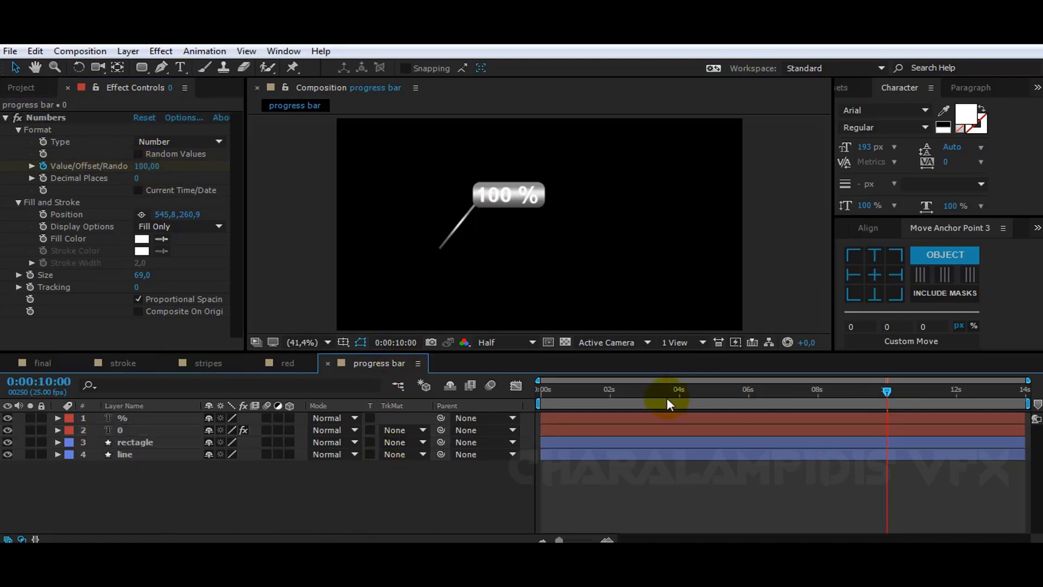
Apply a dark gradient preset to the 0 number layer in the progress bar composition
drag(680, 392, 842, 401)
key(space)
click(133, 442)
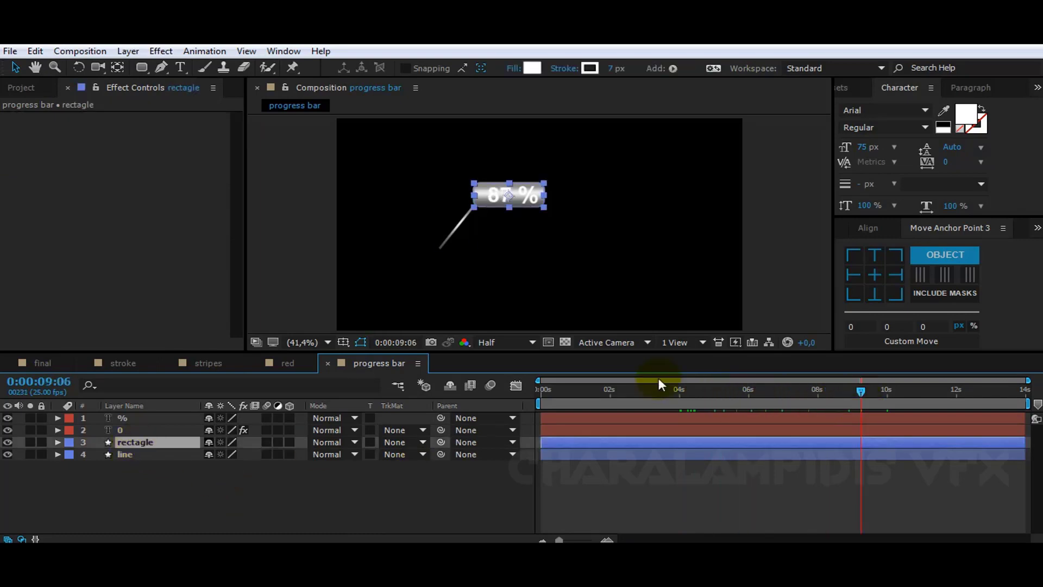
click(201, 430)
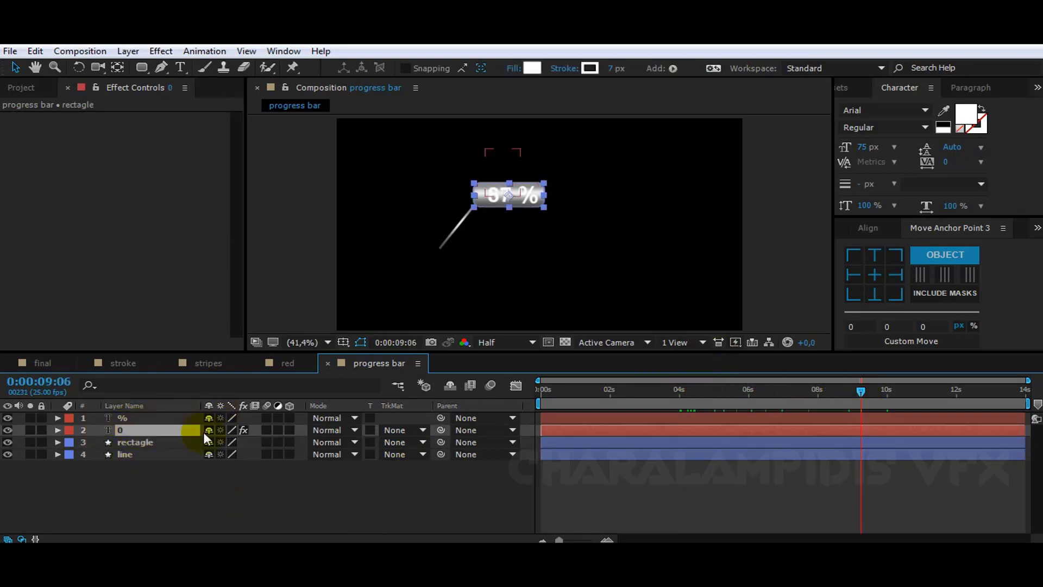
click(1037, 228)
click(1021, 242)
click(796, 386)
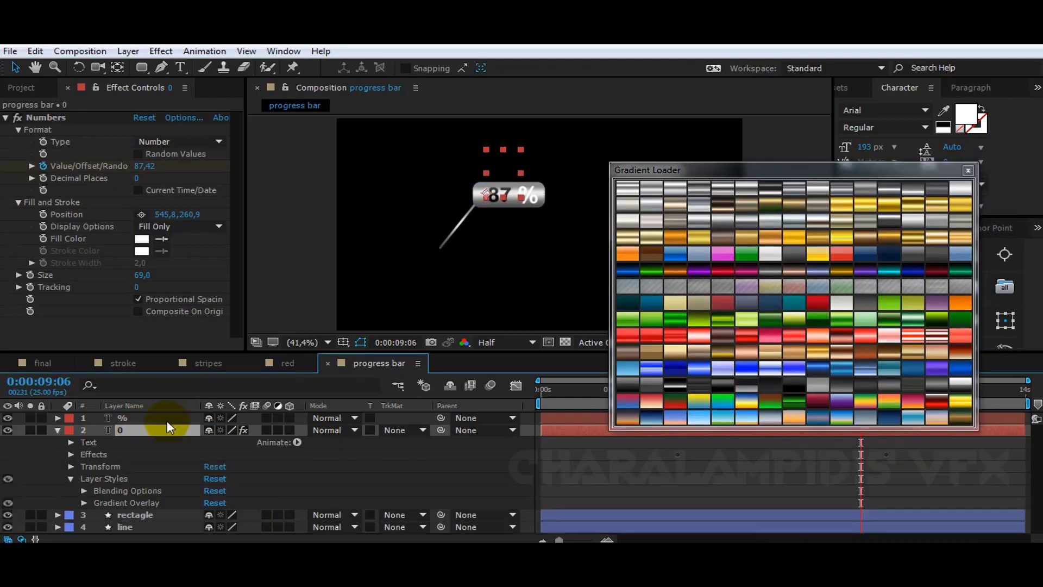
Apply a dark gradient preset to the % text layer, close the Gradient Loader and collapse both text layers
click(109, 414)
click(735, 357)
click(968, 171)
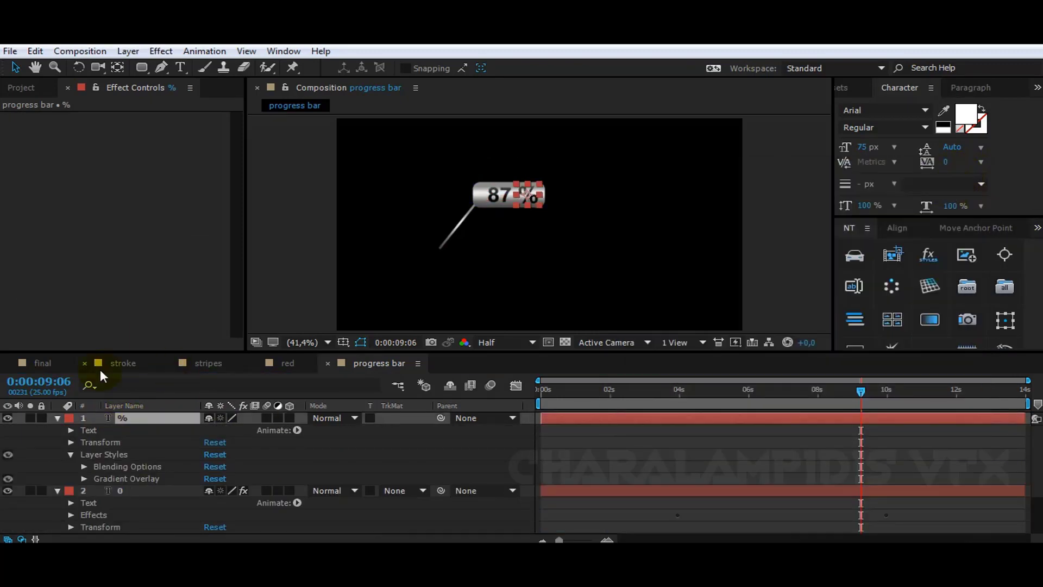
click(57, 418)
click(57, 430)
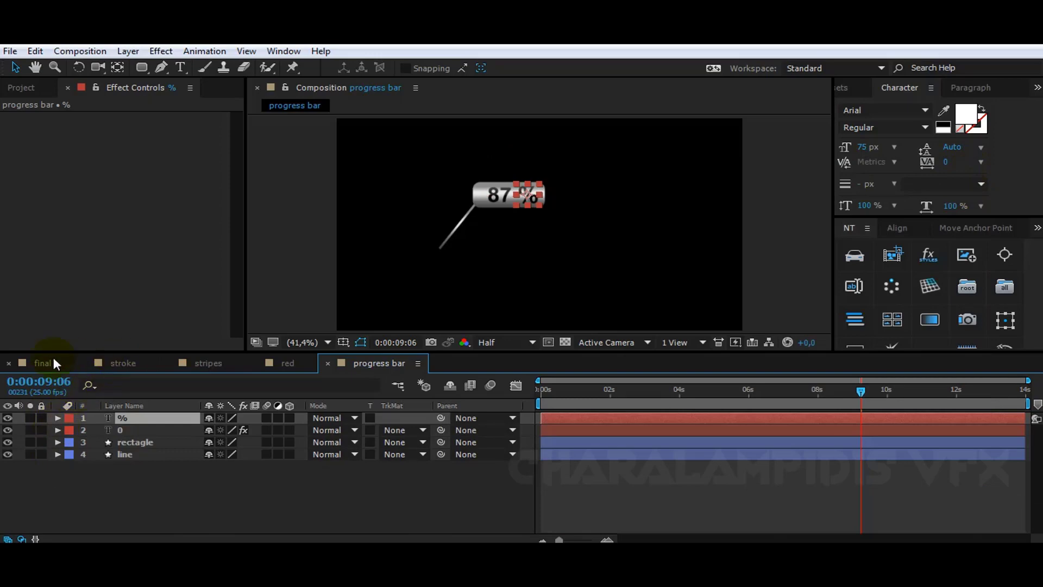
Add the progress bar composition as the uppermost layer of the final composition, with the current time at 0:00:05:09
click(53, 362)
click(26, 88)
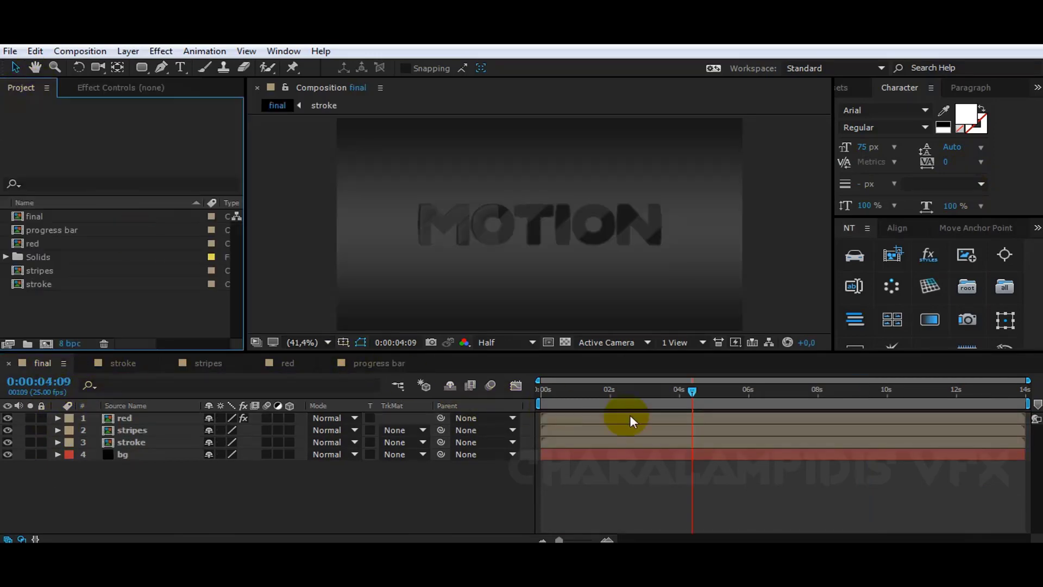
click(728, 390)
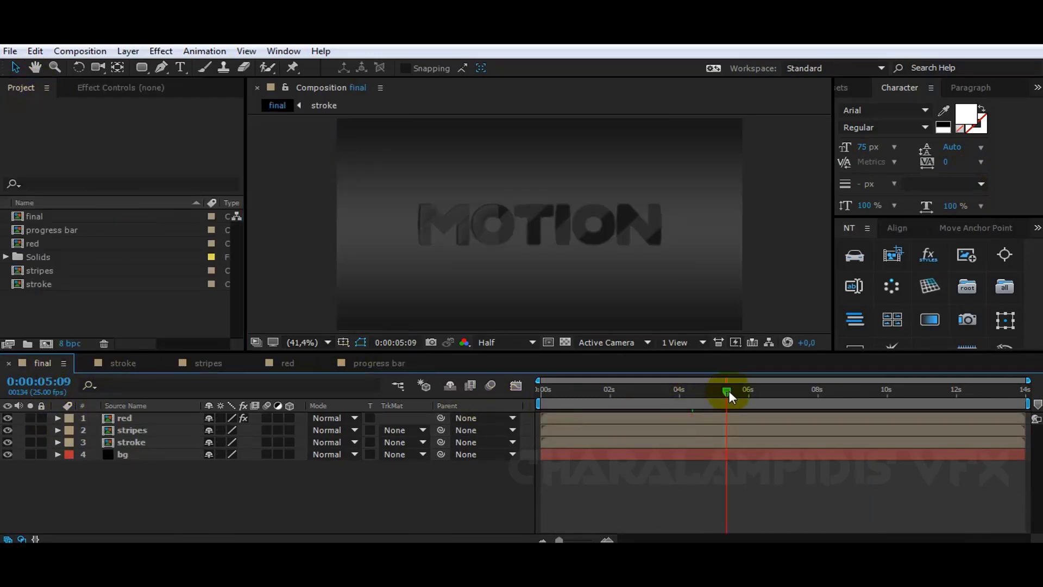
click(39, 231)
drag(38, 231, 126, 415)
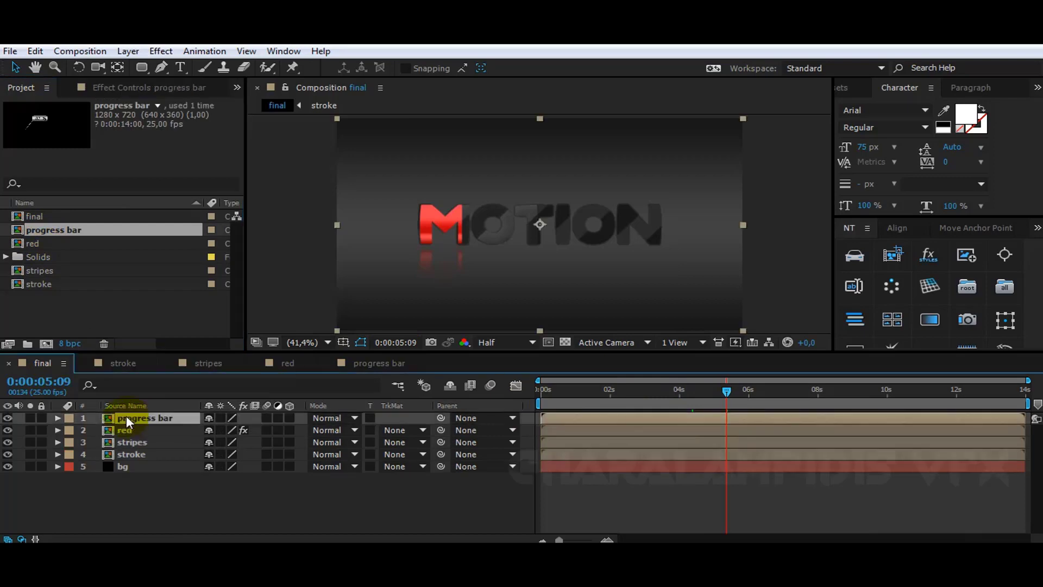
Scale the progress bar layer to 69% and move it so its pointer line meets the upper-left corner of the M
key(s)
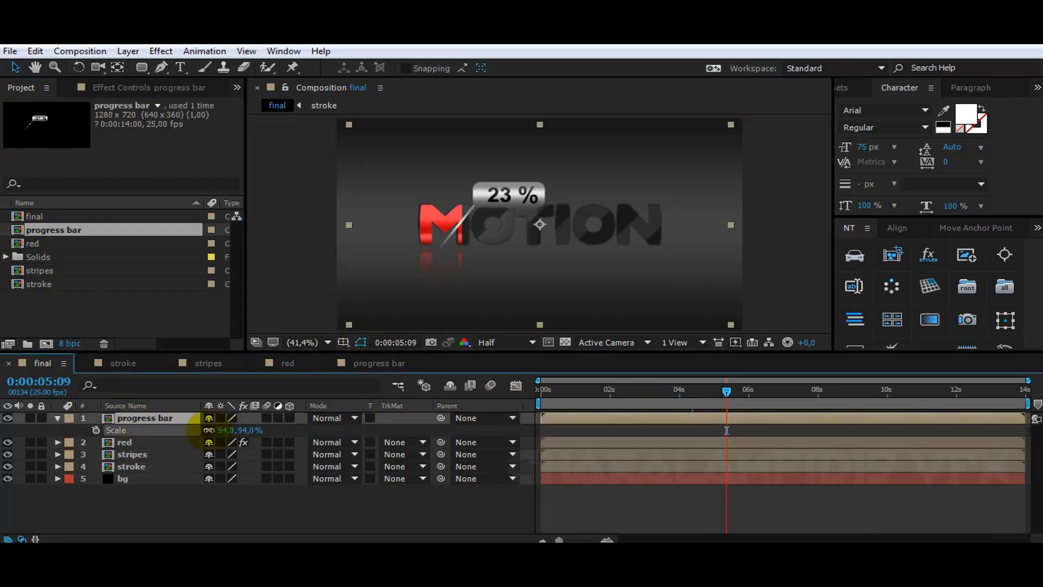
drag(223, 430, 200, 429)
click(137, 418)
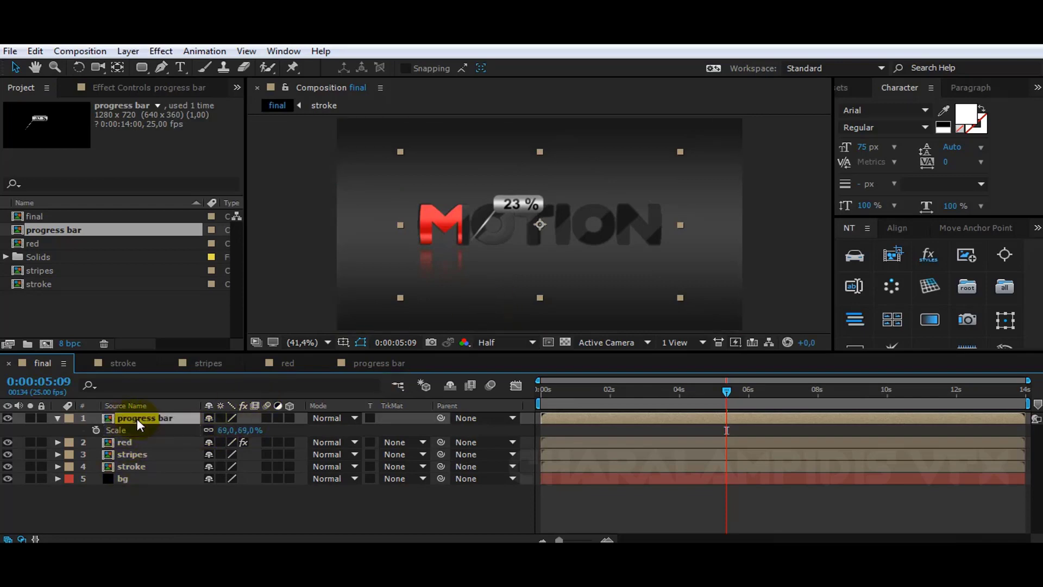
click(982, 229)
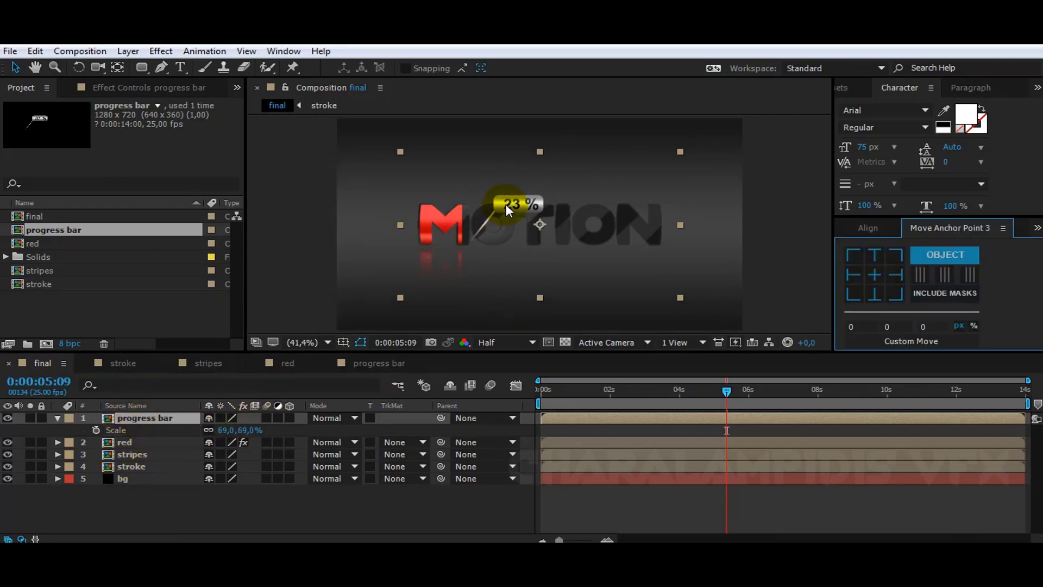
drag(506, 206, 446, 181)
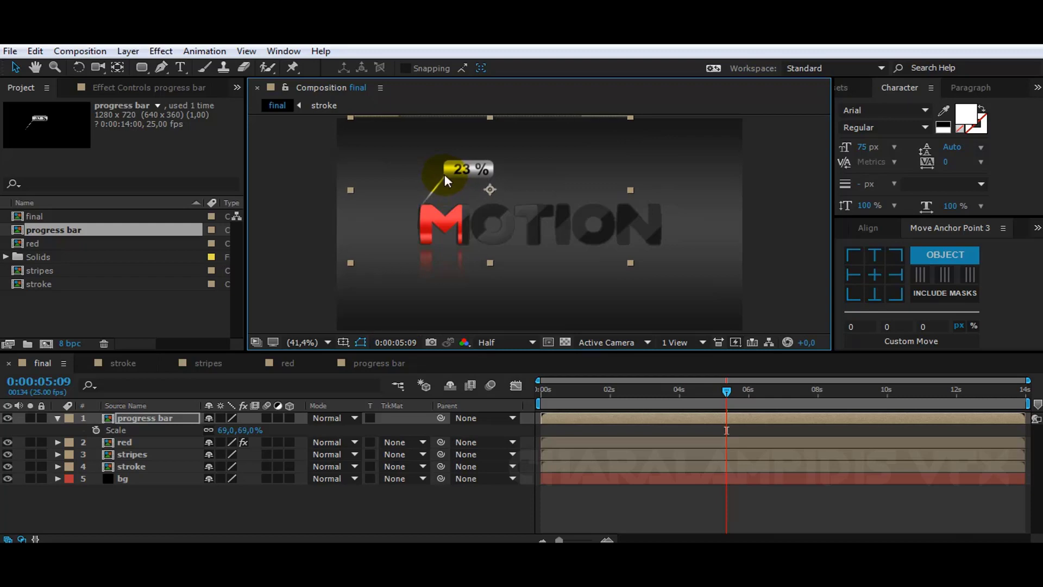
key(period)
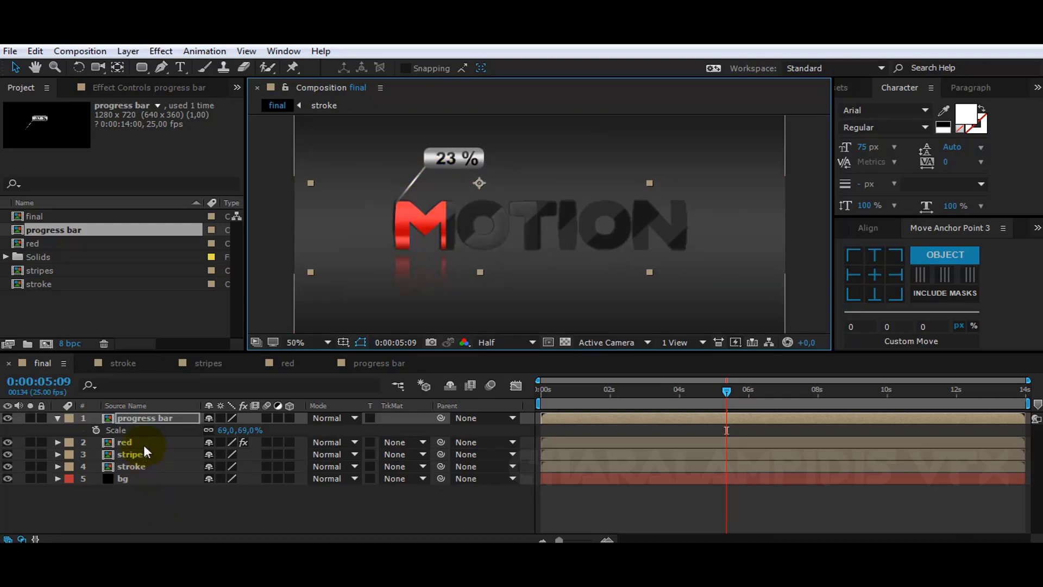
Examine the frames just after 4 seconds in the final and red compositions to find where the red fill starts revealing the M
click(681, 391)
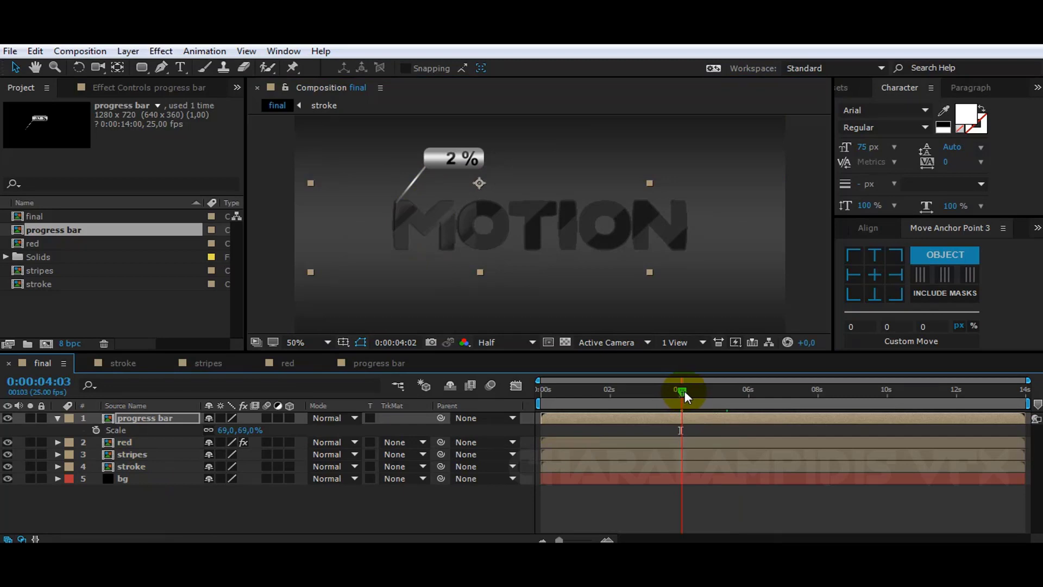
click(684, 390)
drag(684, 390, 699, 390)
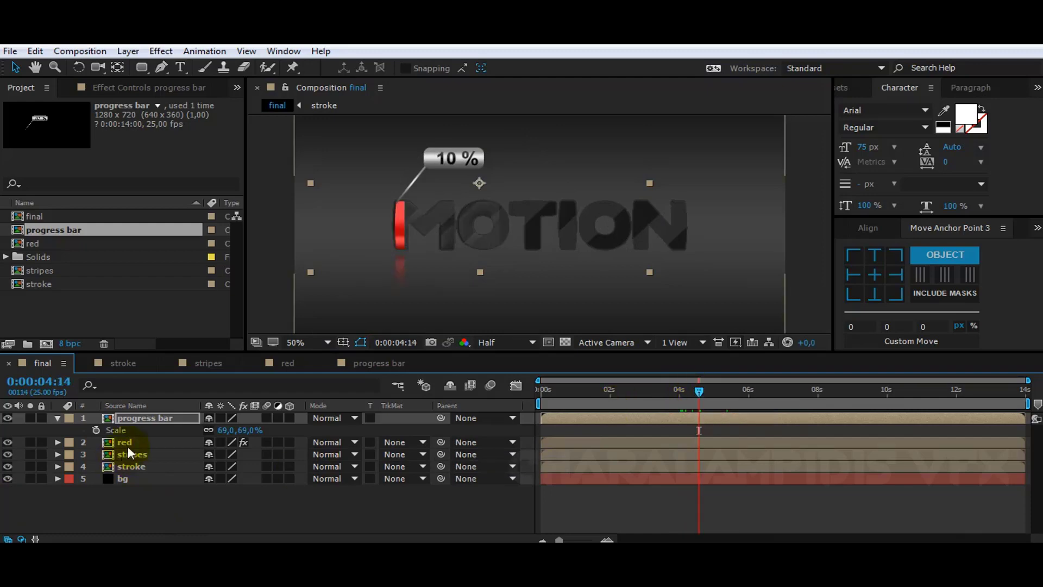
click(279, 366)
click(681, 393)
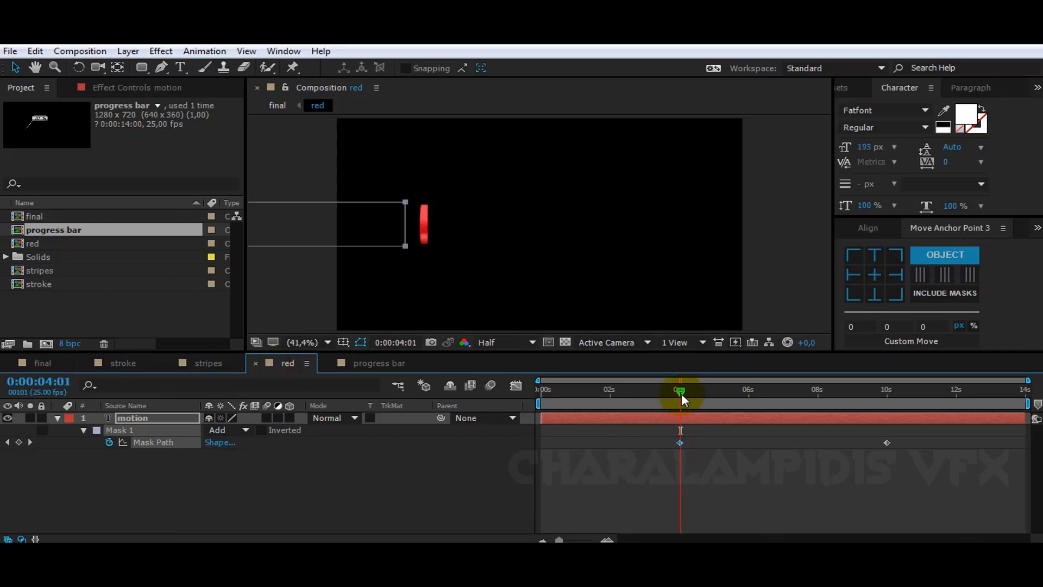
drag(681, 393, 693, 393)
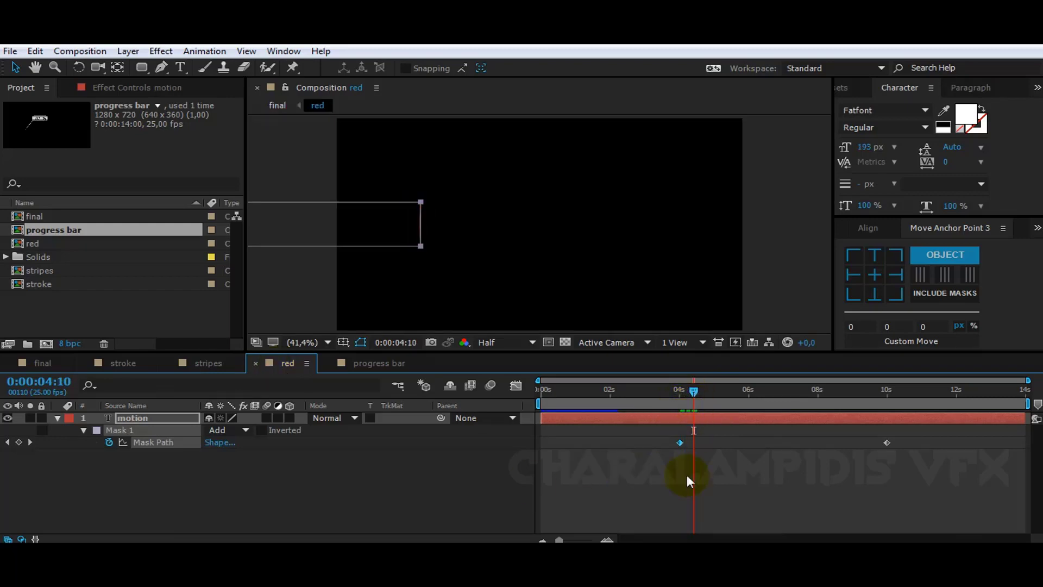
click(40, 365)
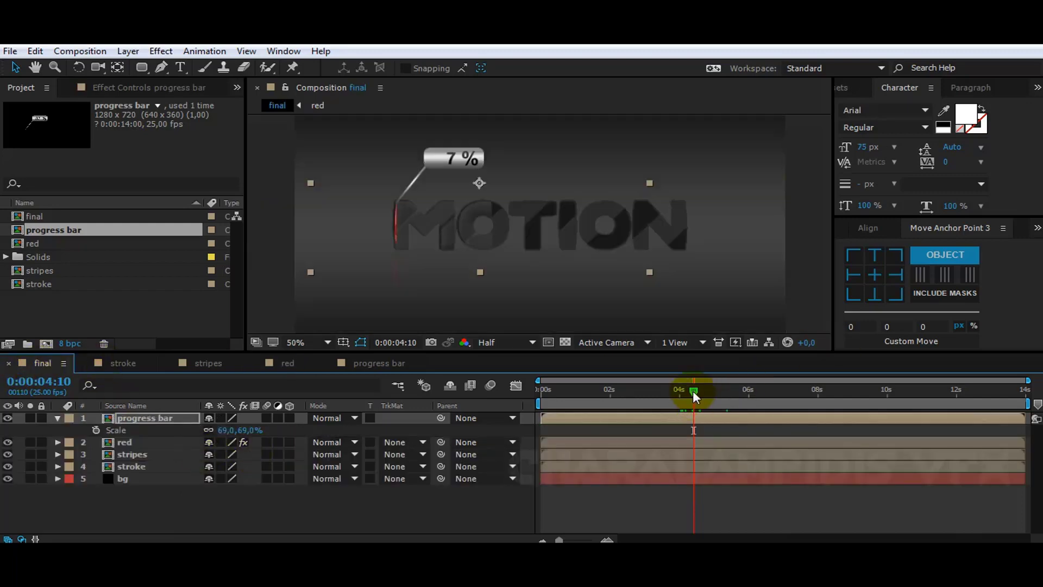
drag(692, 390, 691, 390)
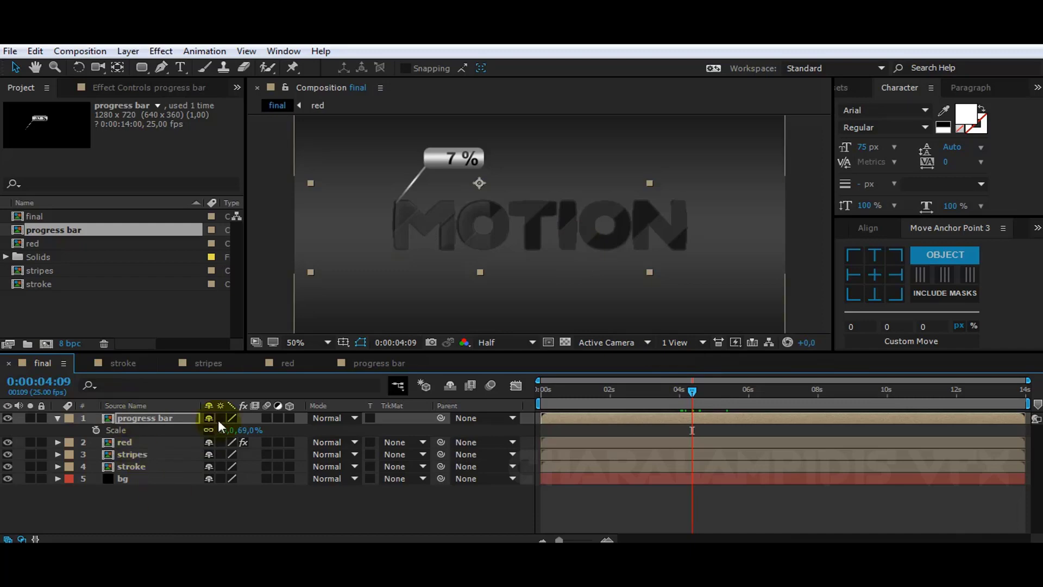
In the progress bar composition, move the 0 layer's first Numbers value keyframe to 0:00:04:09
click(369, 363)
click(140, 432)
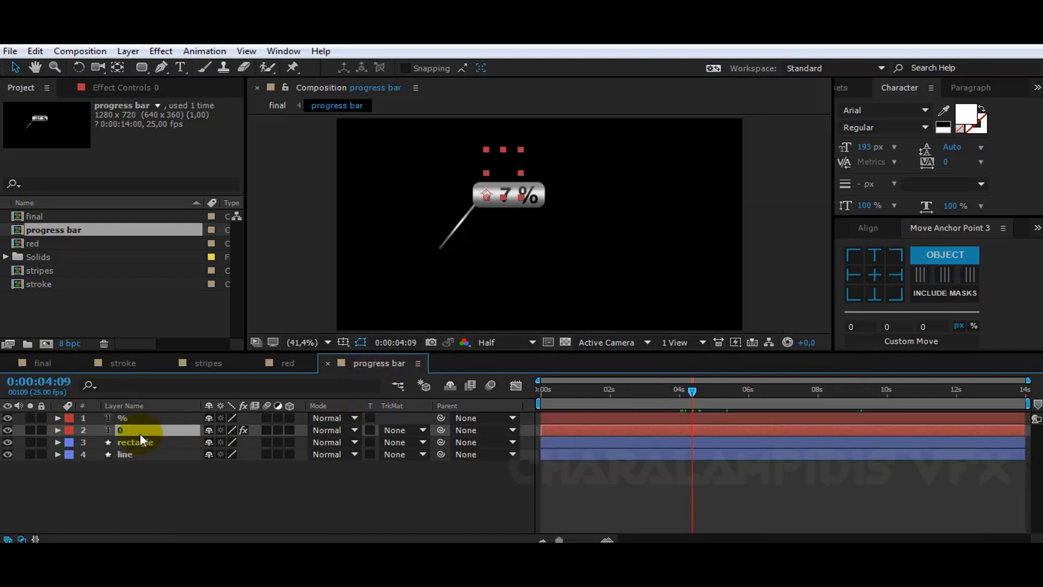
key(u)
drag(679, 454, 690, 455)
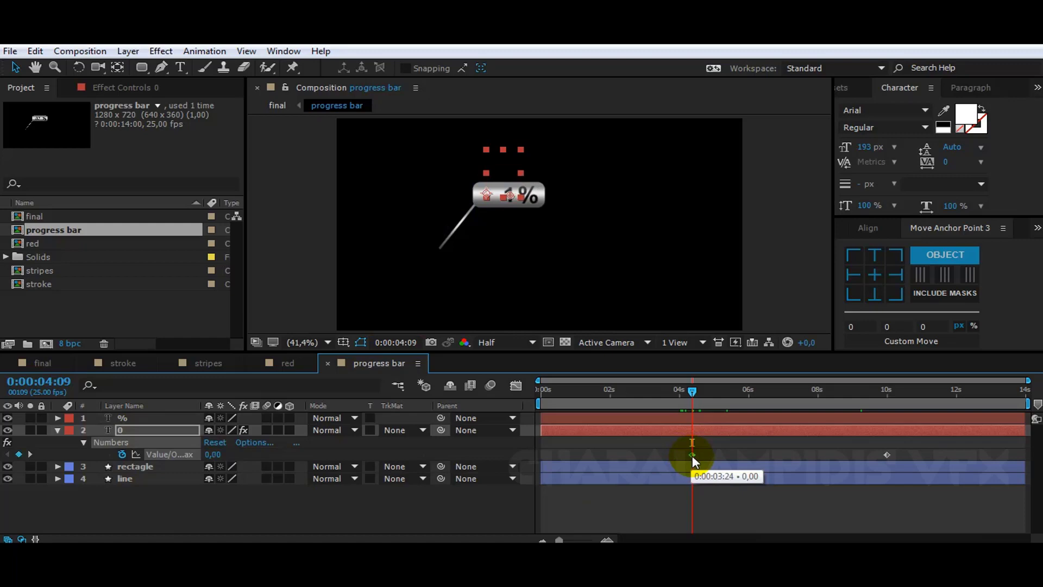
drag(692, 455, 693, 455)
Add a Position keyframe to the progress bar layer in the final composition at 0:00:04:09
click(35, 364)
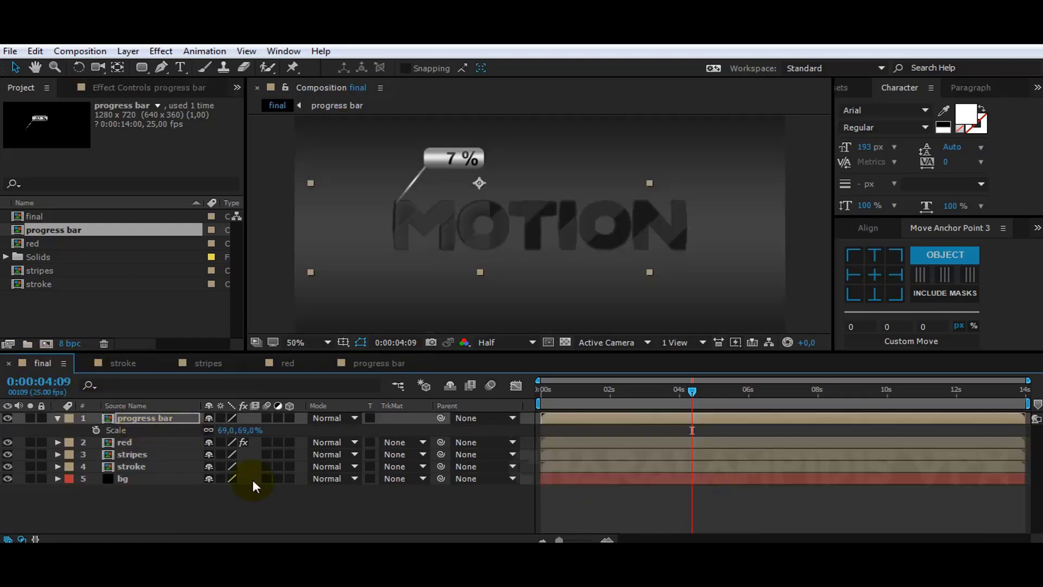
click(120, 419)
key(s)
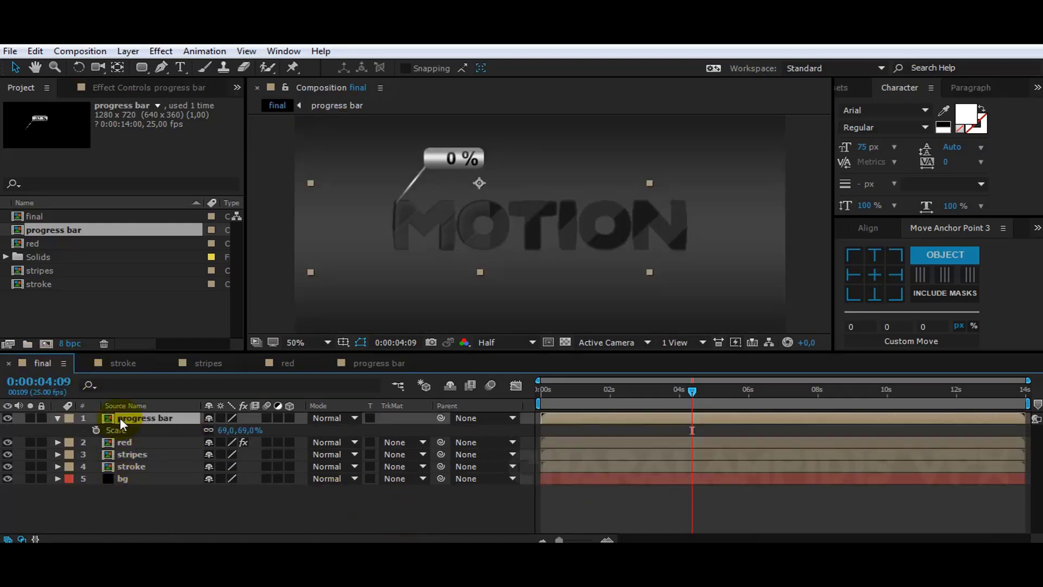
key(p)
click(96, 430)
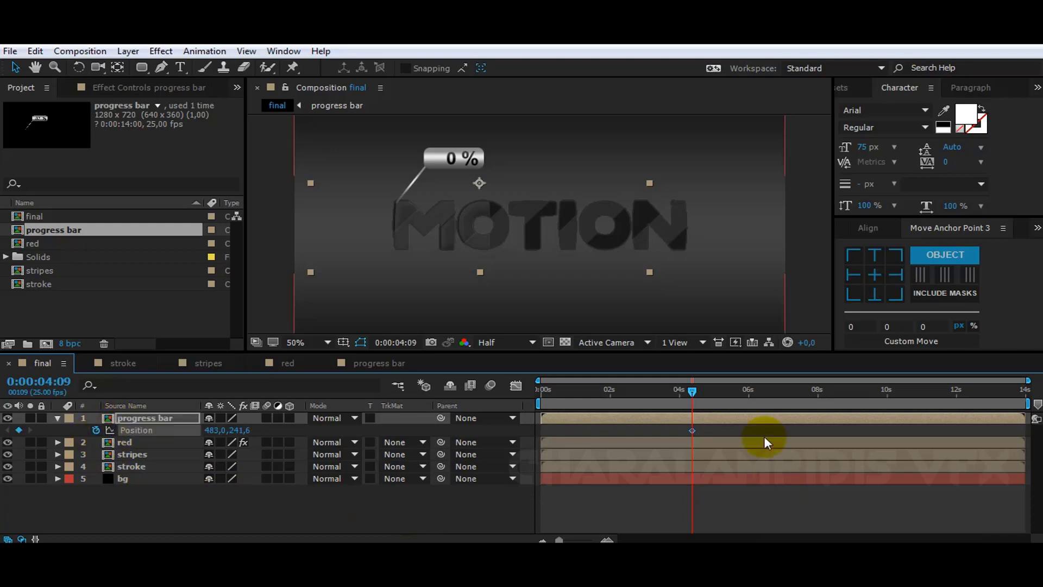
Set the progress bar layer's position to 1228, 234.6 at 0:00:10:00, and its Y position to 232.6 at 0:00:04:09
click(882, 392)
drag(883, 396, 887, 393)
drag(212, 429, 705, 432)
drag(210, 441, 237, 434)
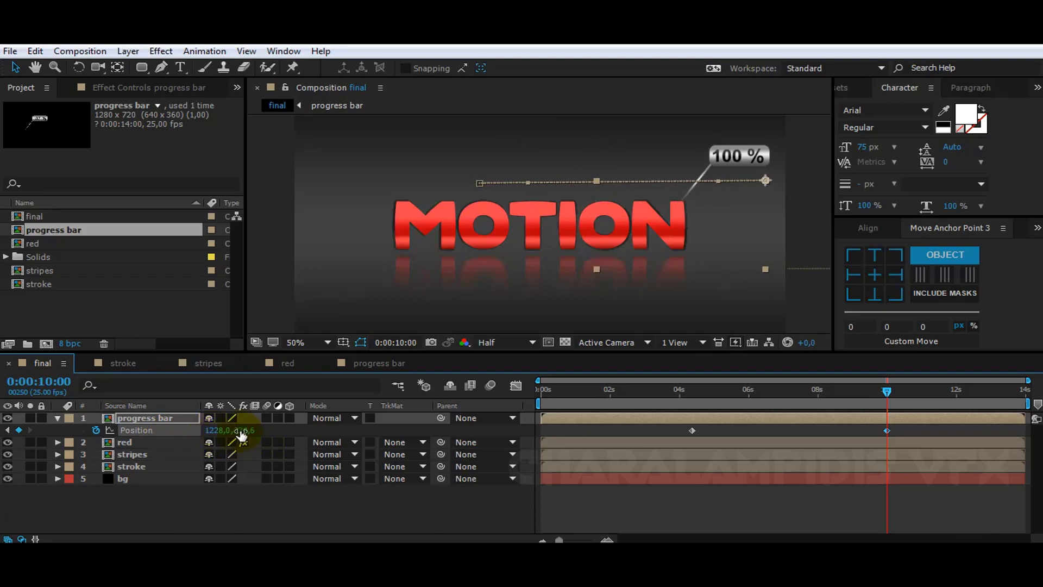
click(679, 389)
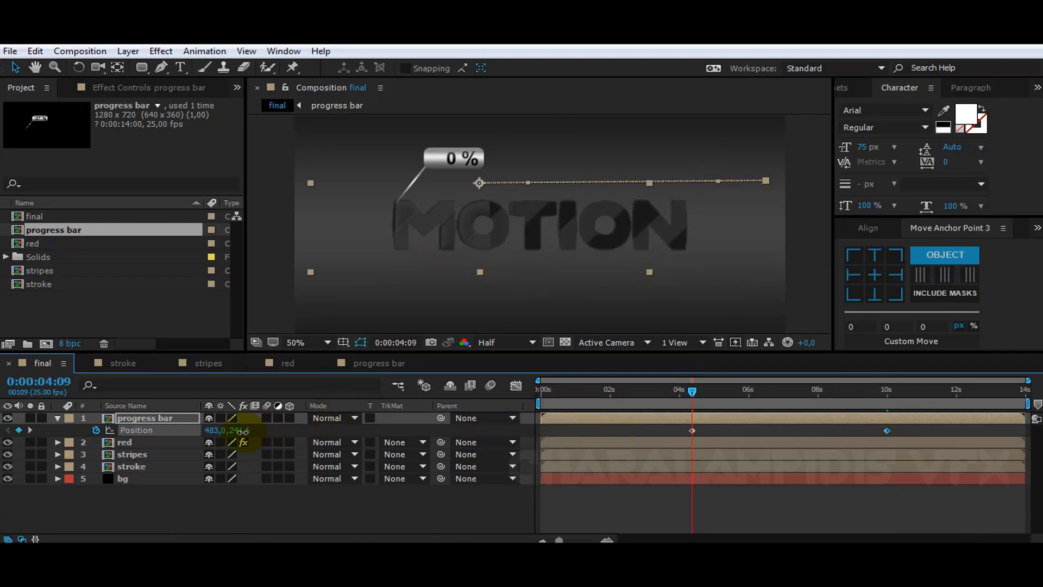
drag(237, 432, 240, 436)
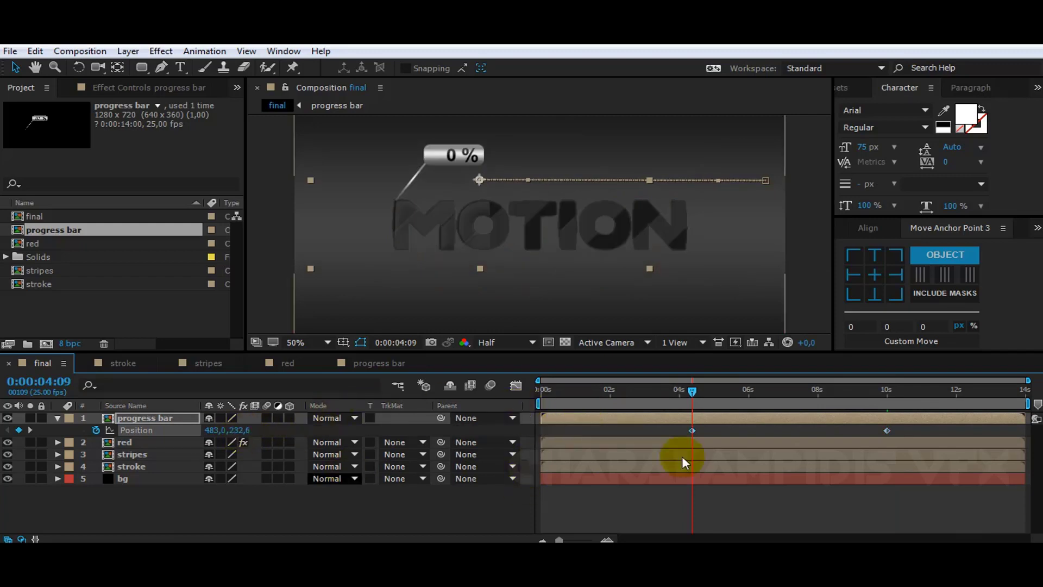
Check the progress bar's movement along the MOTION text at several times up to 0:00:10:00, then collapse its layer properties
drag(695, 390, 744, 392)
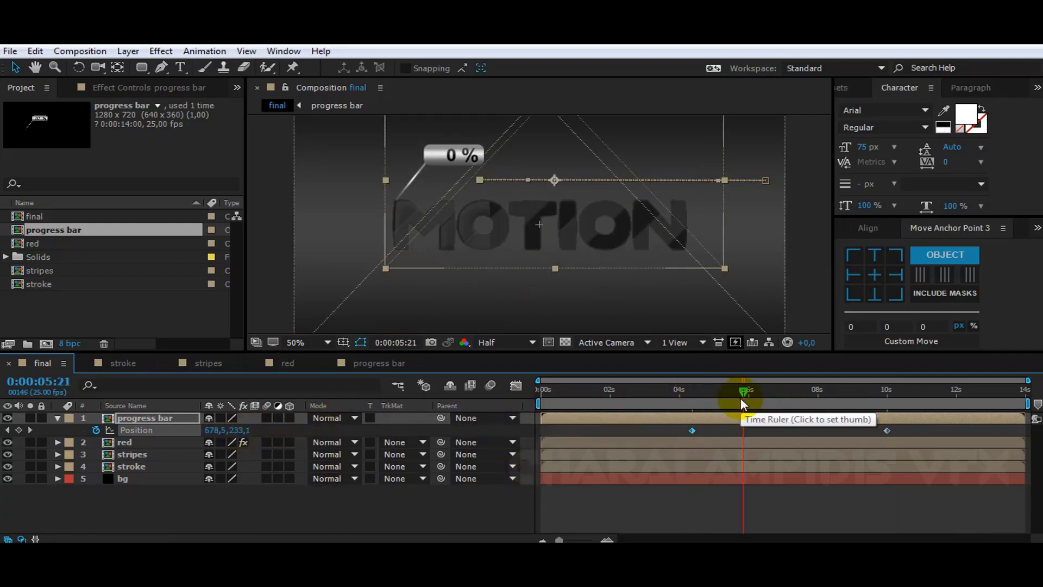
click(834, 400)
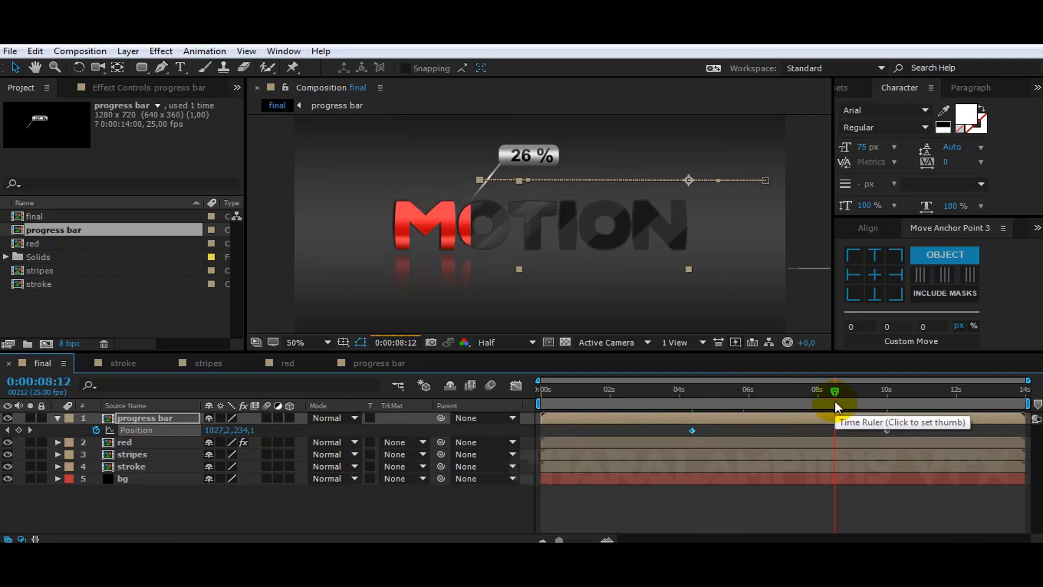
click(843, 400)
click(886, 401)
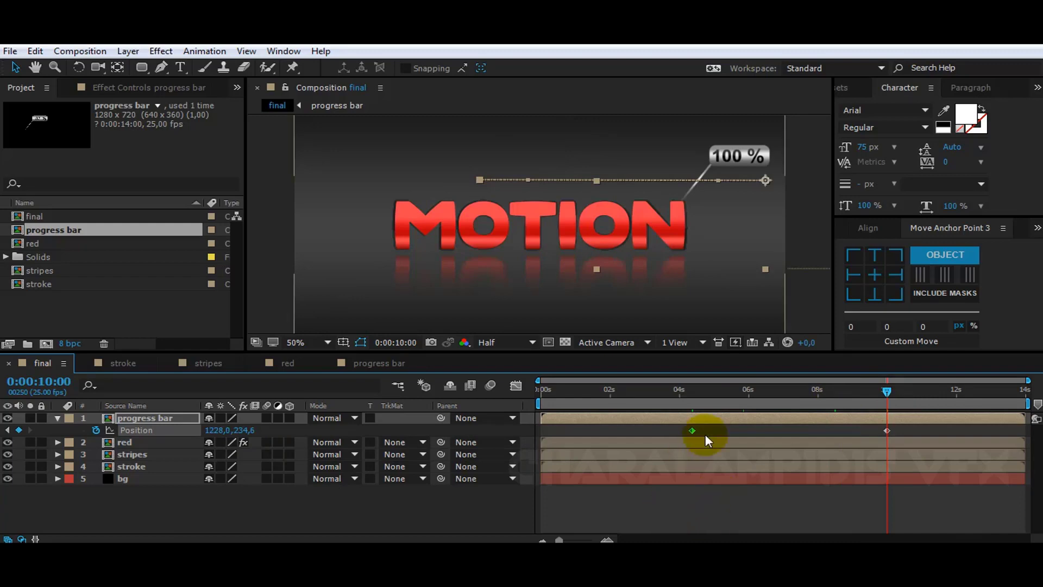
click(720, 403)
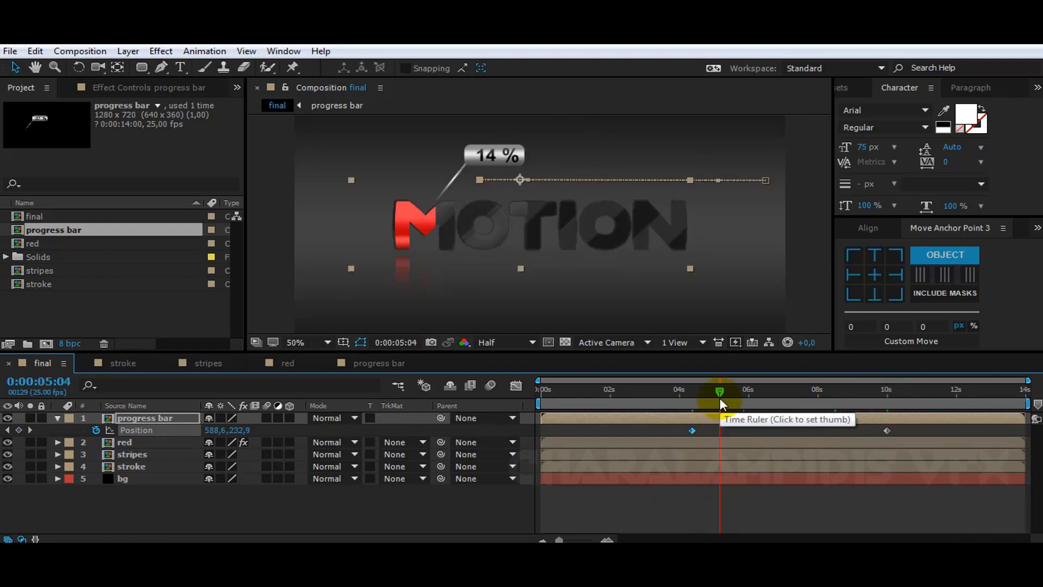
click(58, 417)
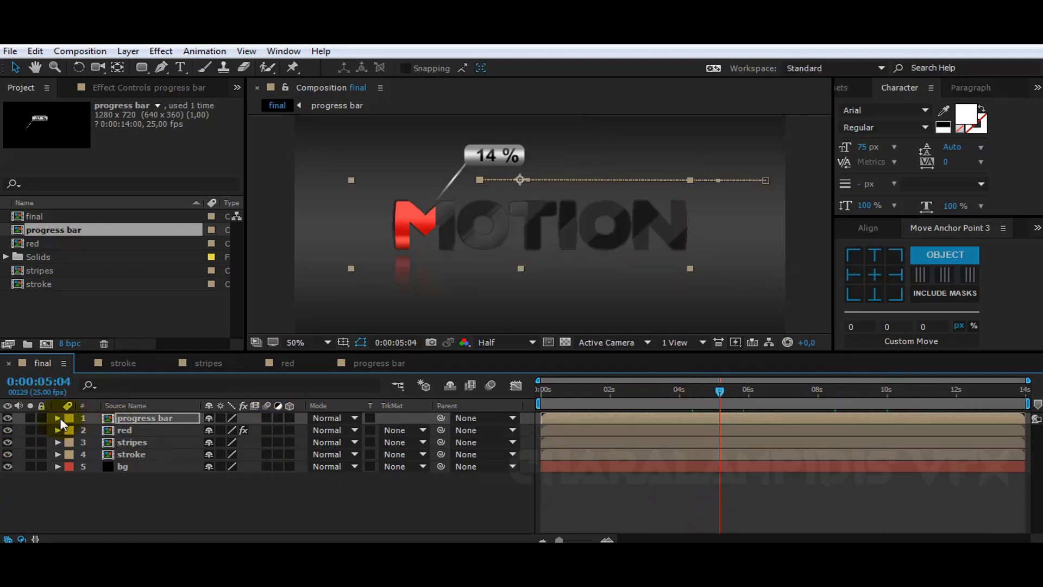
Create a new composition named "load bar" with a width of 500 px and a height of 500 px
click(80, 51)
click(104, 65)
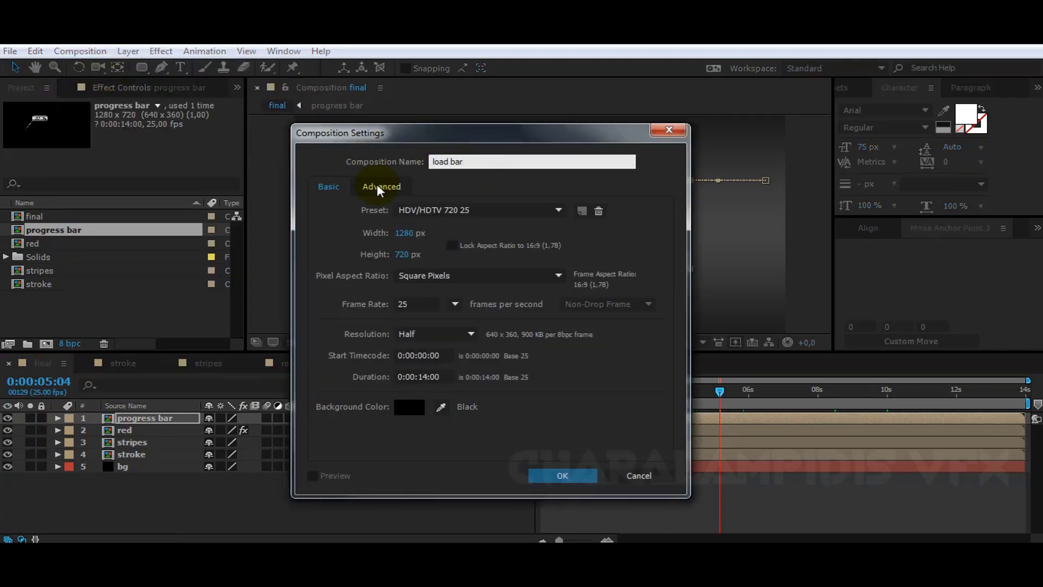
click(399, 233)
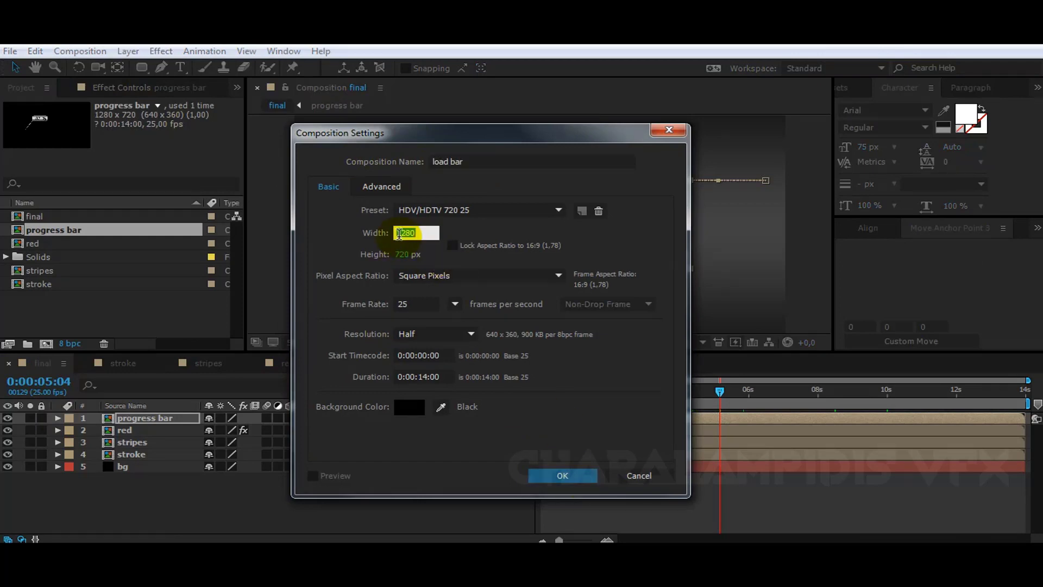
text(500)
click(405, 254)
text(5)
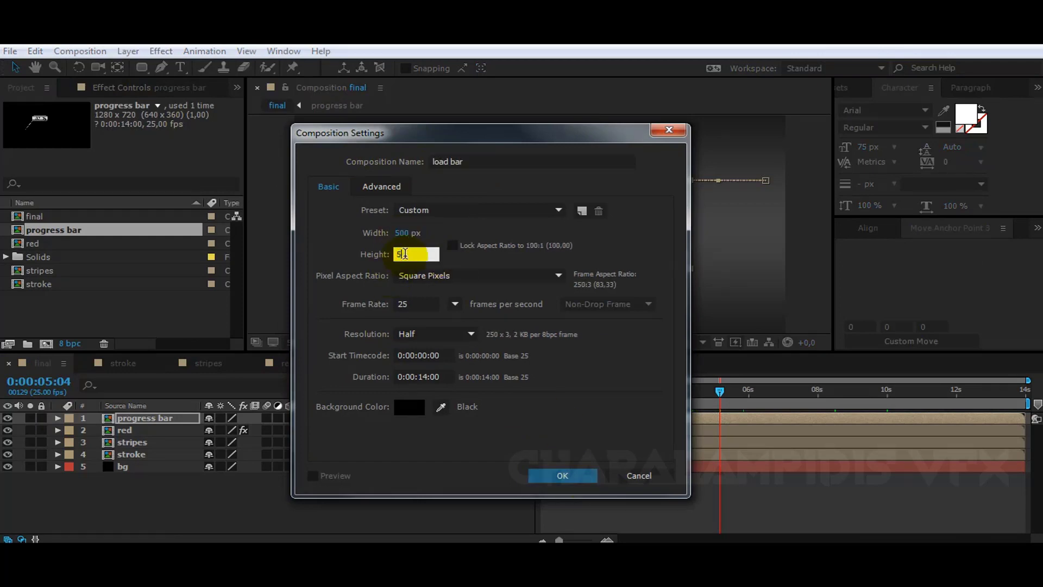
text(00)
click(564, 475)
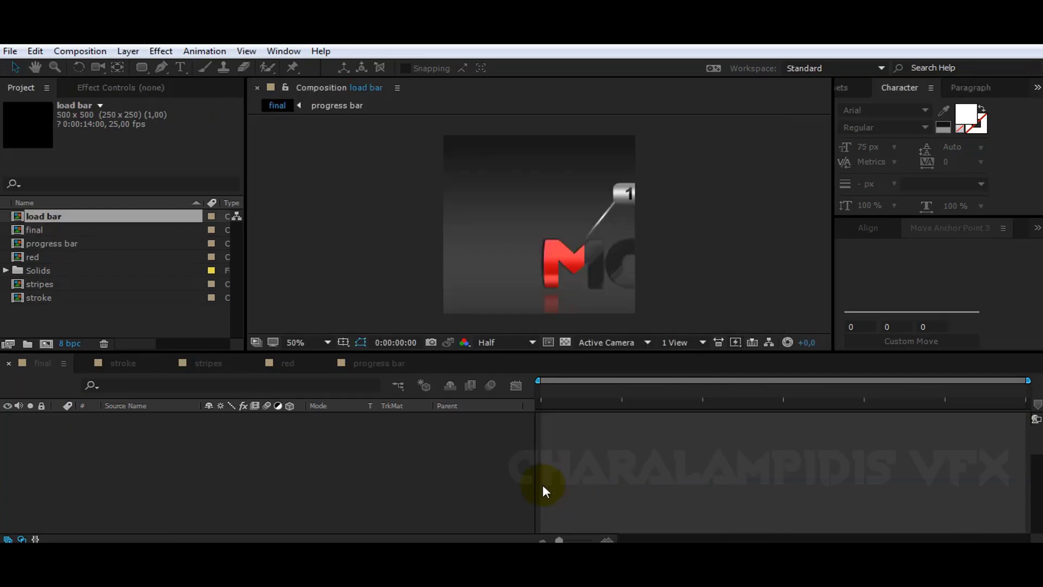
Set the Rounded Rectangle tool's fill to a solid white color and its stroke to none
click(142, 68)
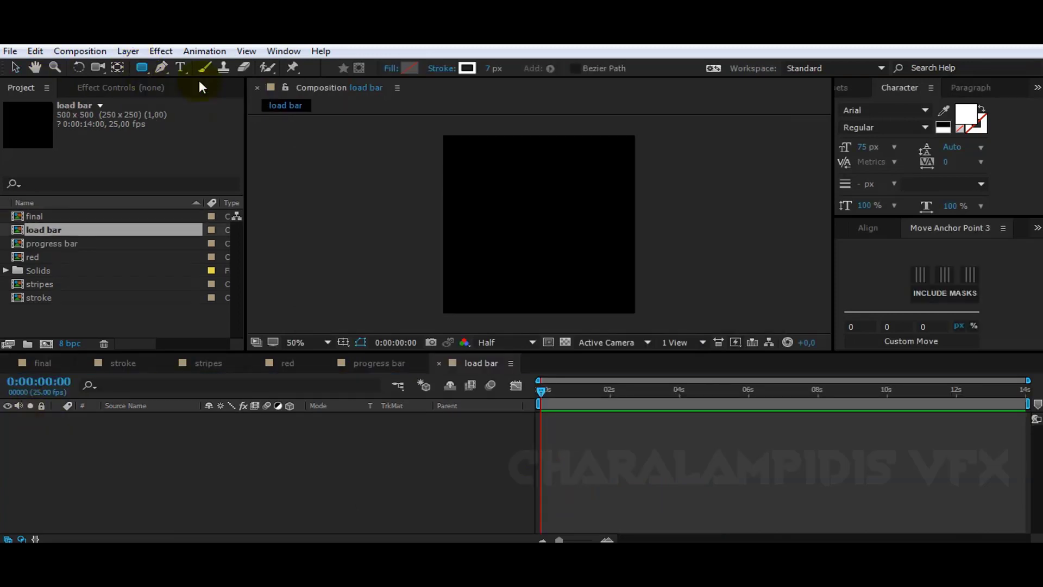
click(384, 74)
click(42, 68)
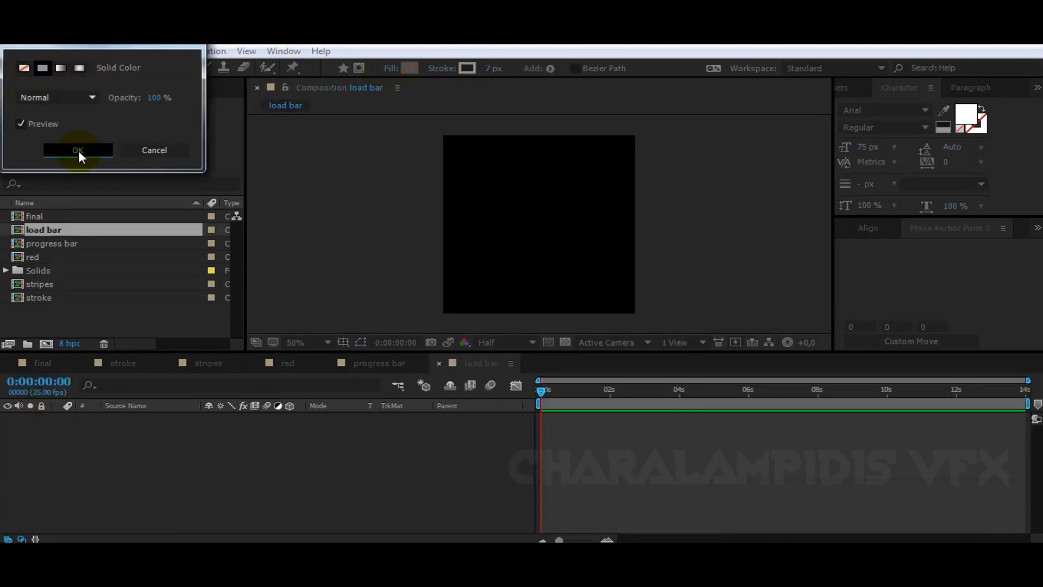
click(79, 151)
click(438, 68)
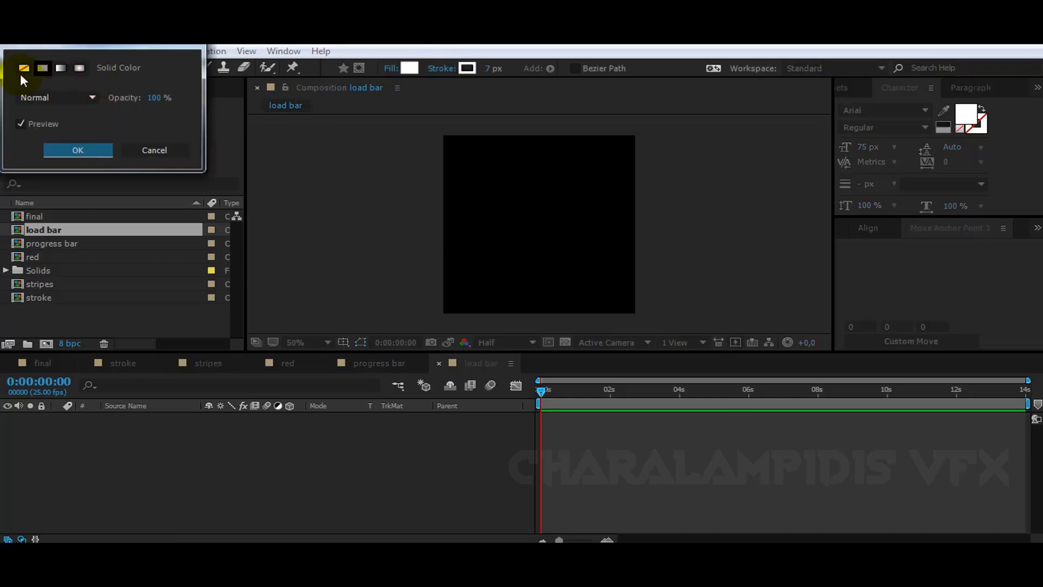
click(22, 71)
click(76, 147)
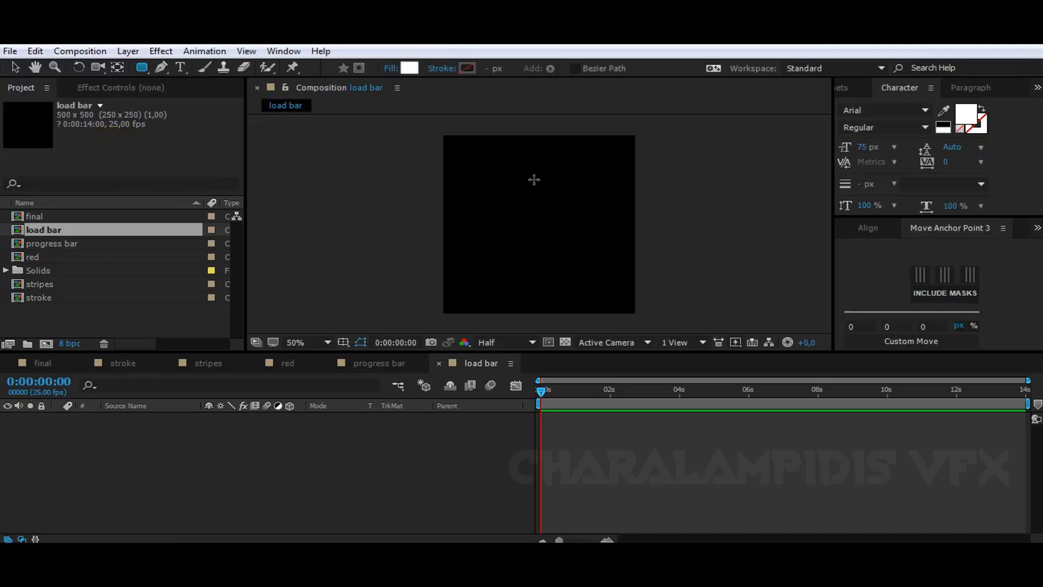
Draw an upright rounded rectangle about 32 by 112 px above the composition's center and center its anchor point on the shape
drag(532, 176, 544, 214)
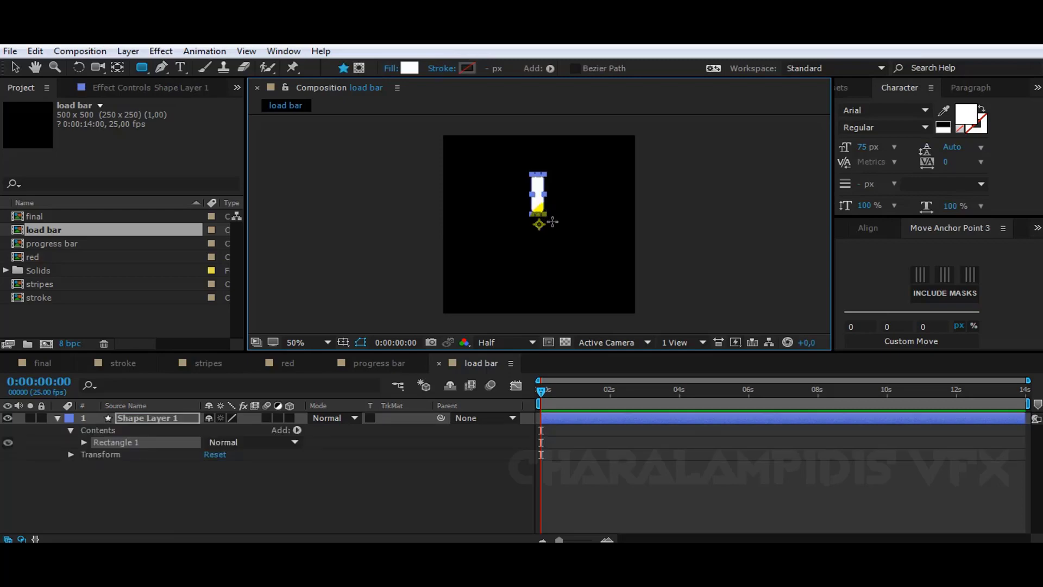
click(903, 274)
click(878, 276)
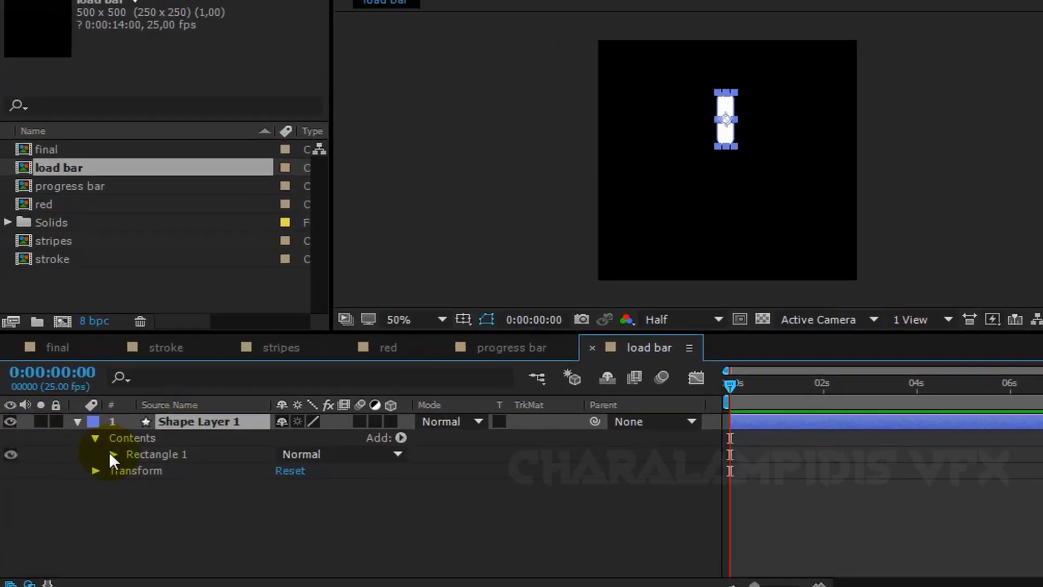
Set the shape layer's anchor point Y value to -176 in its layer transform
click(111, 454)
click(94, 534)
scroll(107, 549, down, 2)
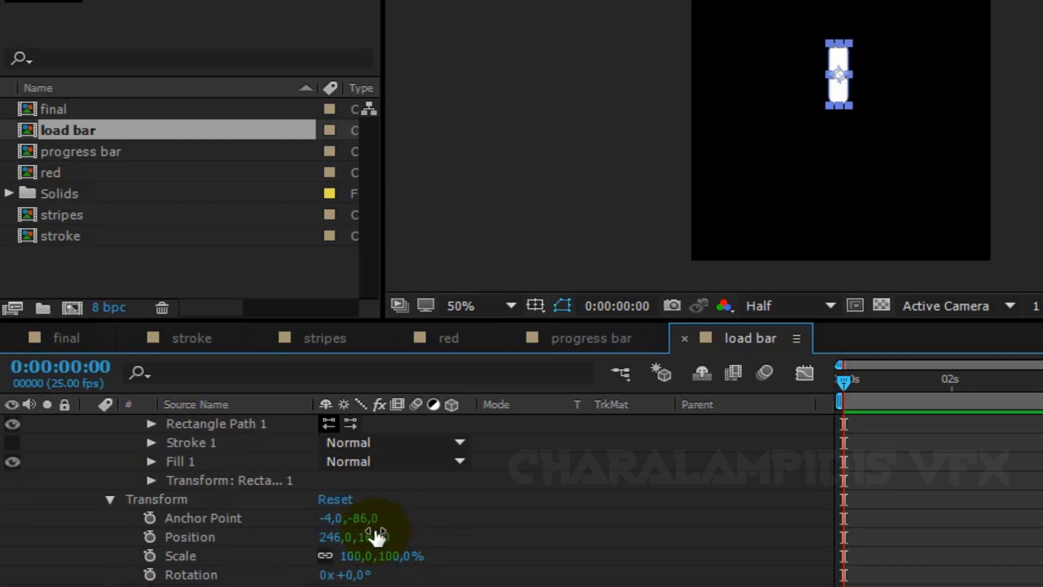
drag(358, 518, 261, 524)
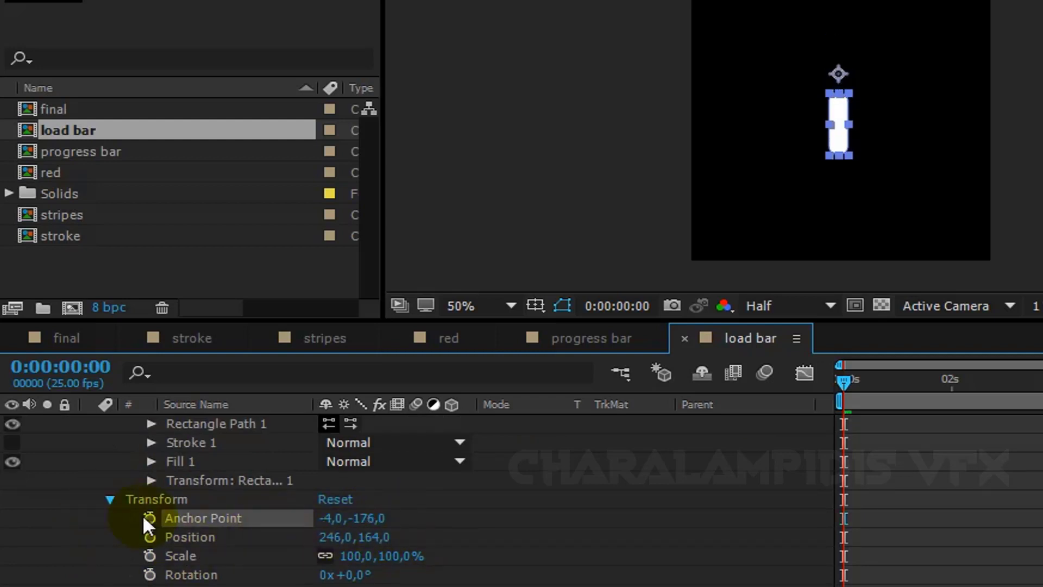
Add a Repeater to the shape layer and set its transform's X position to 0
scroll(217, 522, up, 3)
click(462, 442)
click(559, 273)
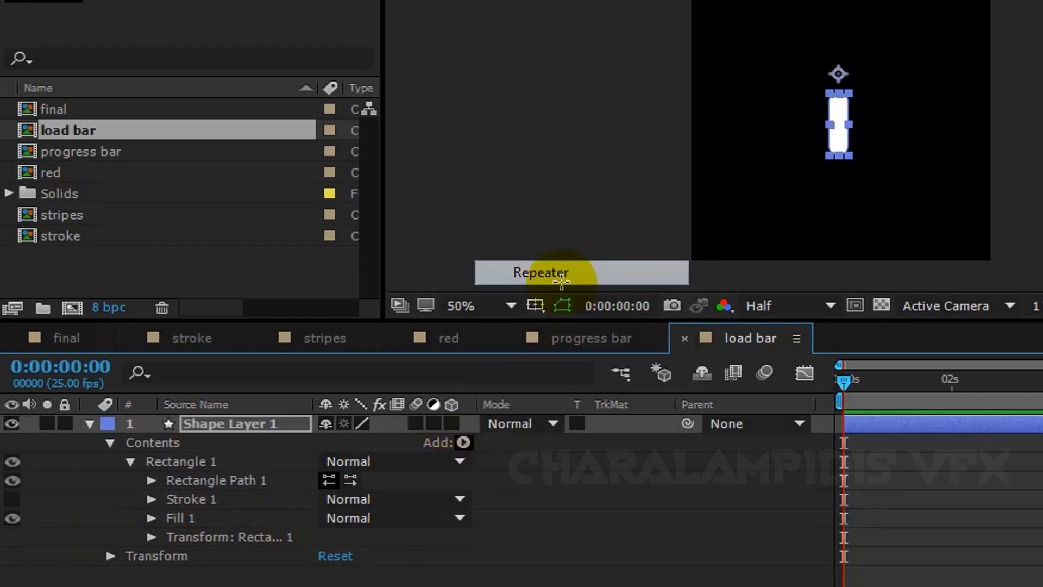
click(140, 541)
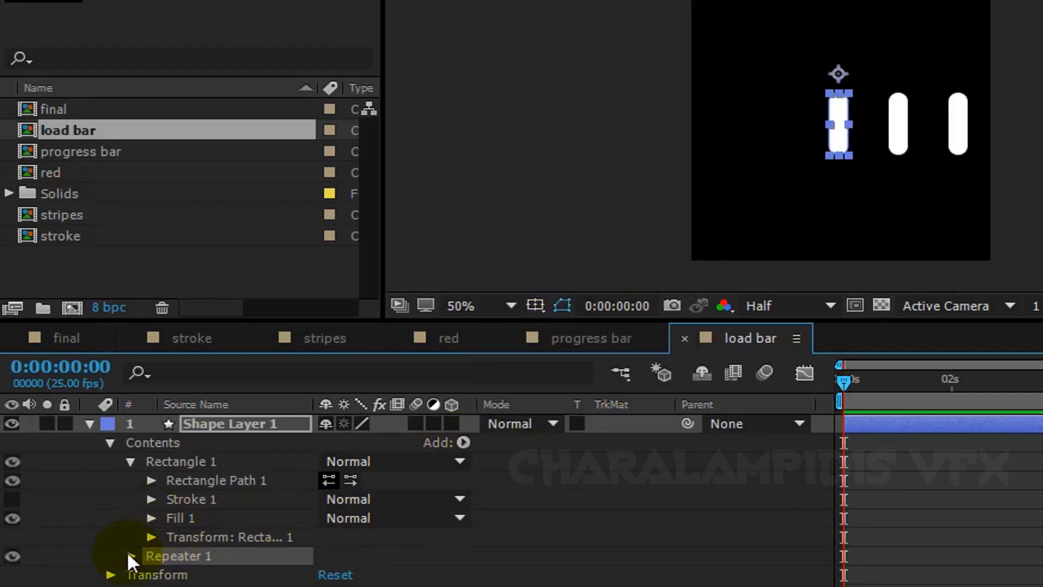
click(131, 555)
scroll(136, 548, down, 2)
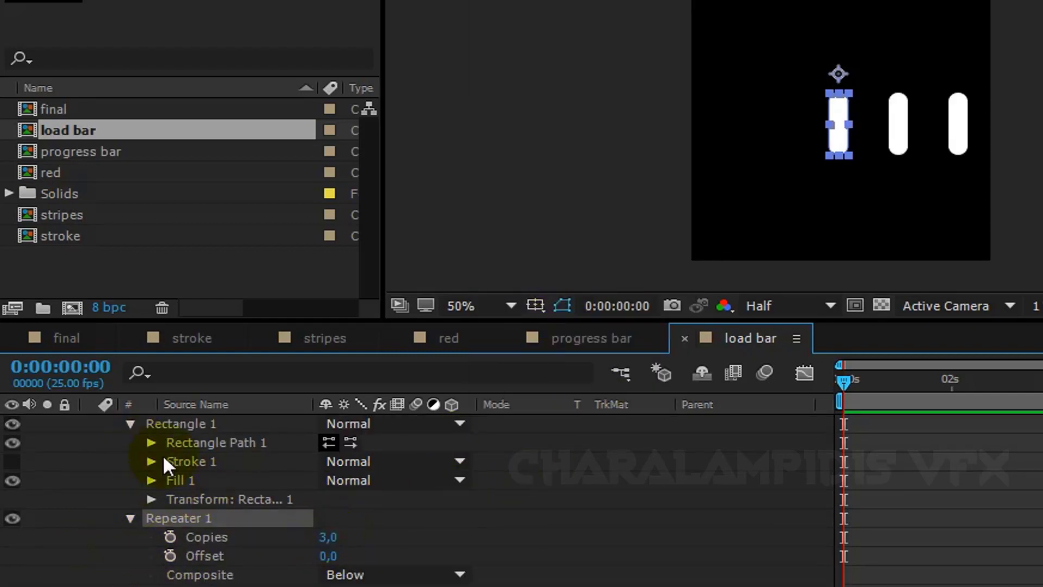
scroll(143, 584, down, 3)
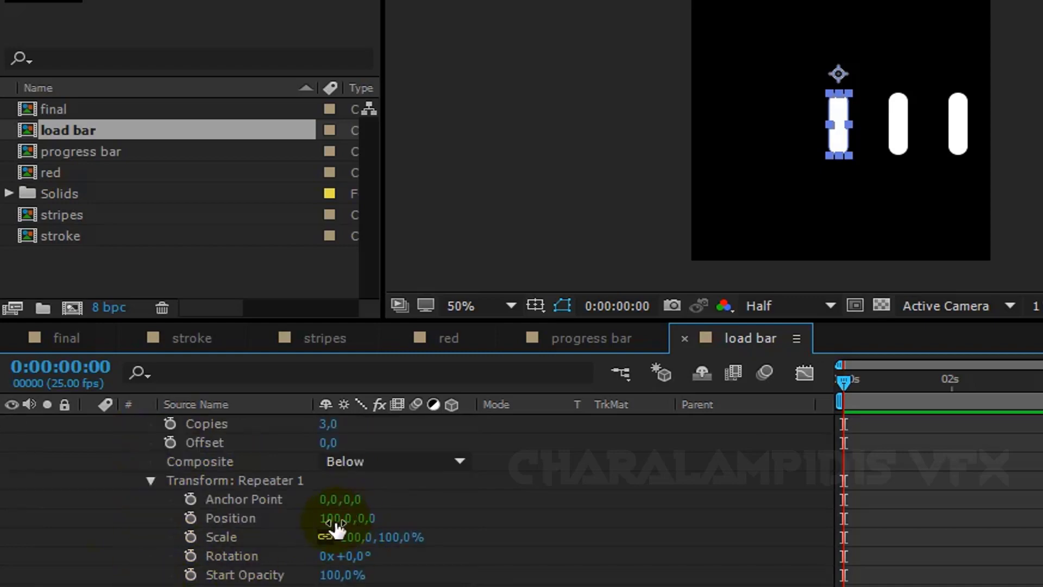
text(0)
key(Return)
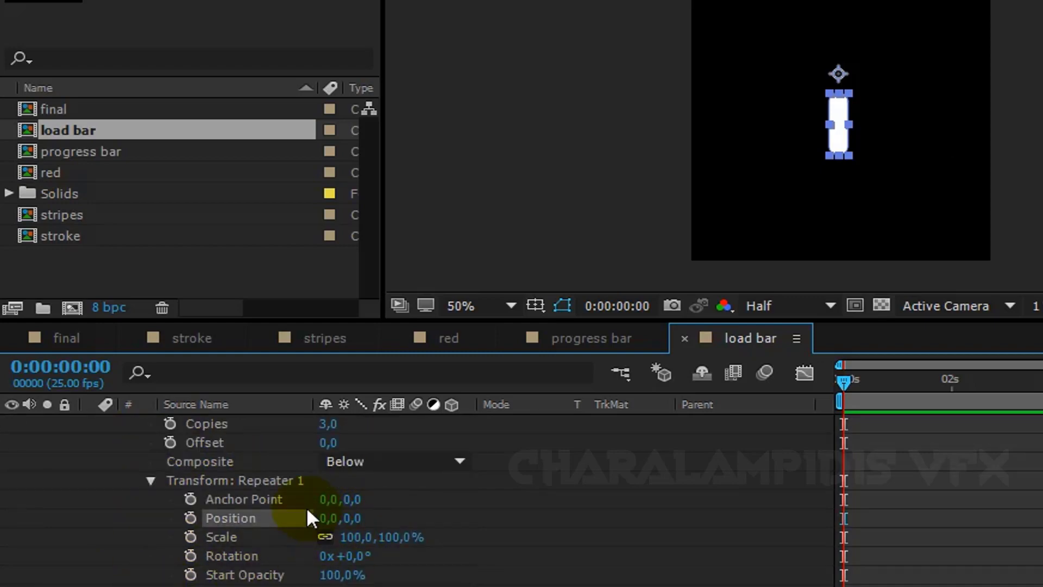
Set the Repeater's copies to 7
click(328, 424)
text(9)
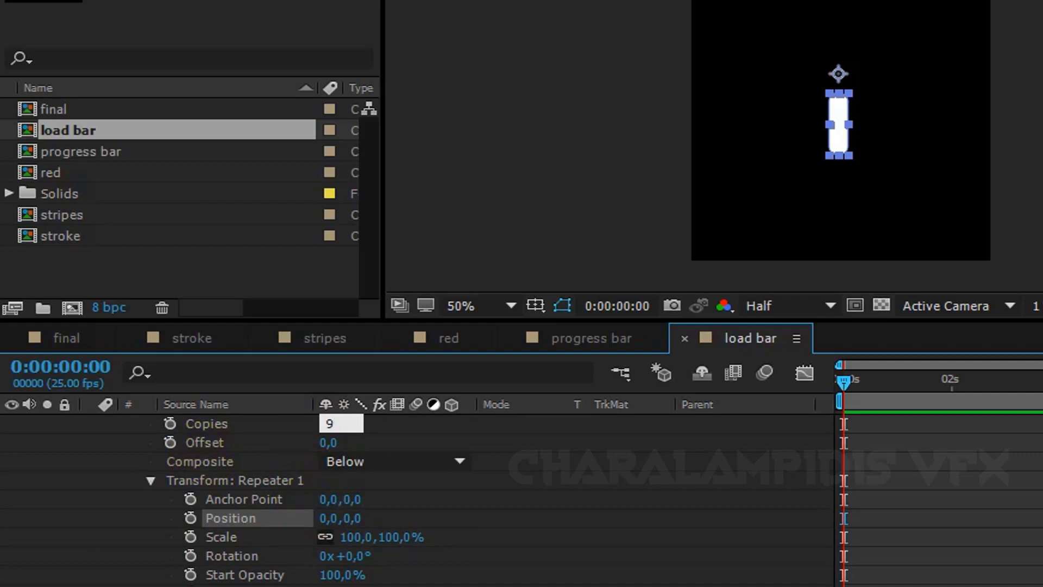
key(BackSpace)
text(7)
key(Return)
Set the Repeater's rotation to 55° and its copies to 32
scroll(309, 505, up, 2)
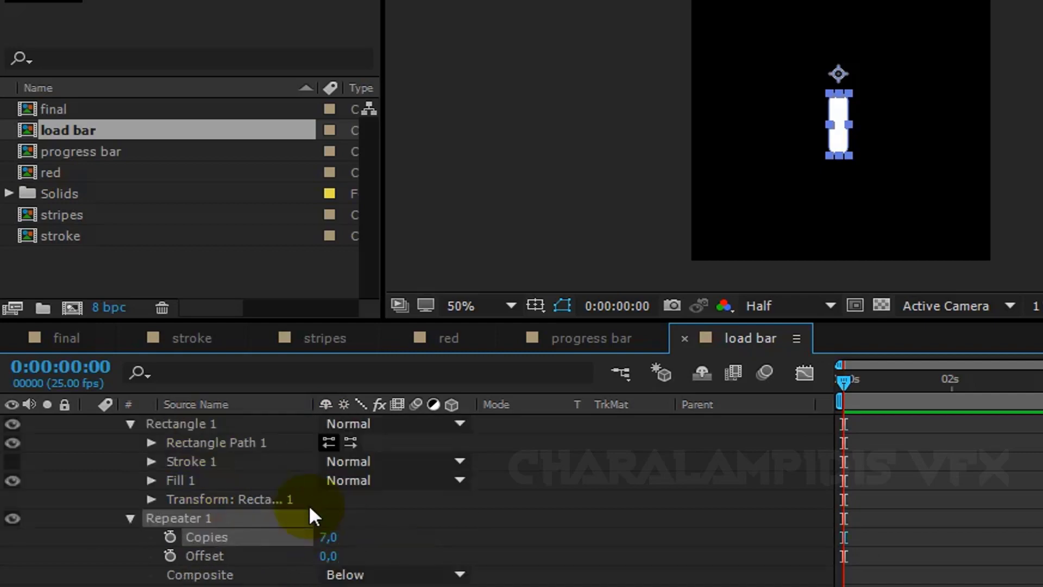
scroll(315, 511, down, 3)
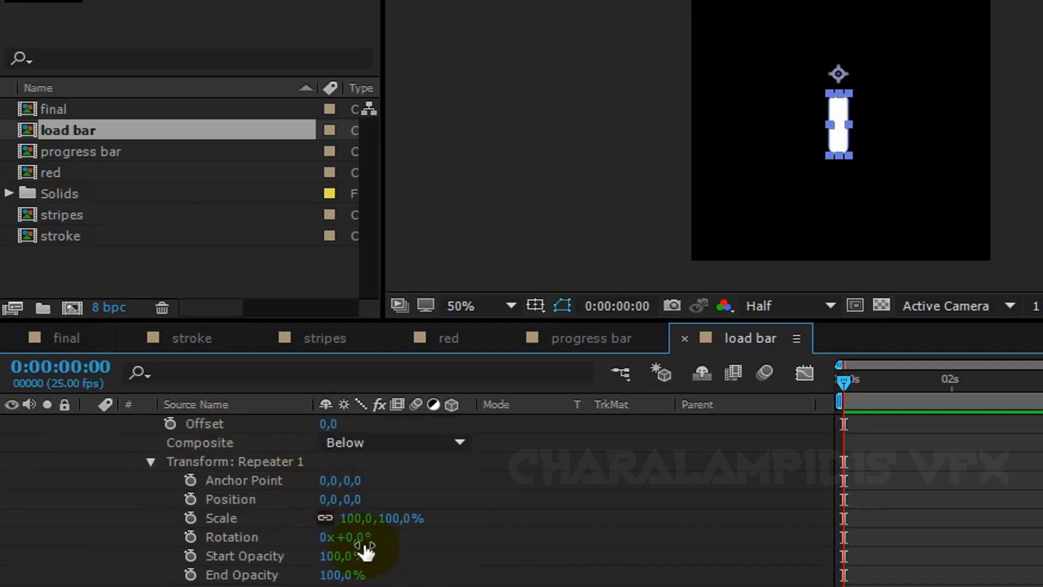
drag(353, 538, 411, 542)
scroll(467, 576, up, 2)
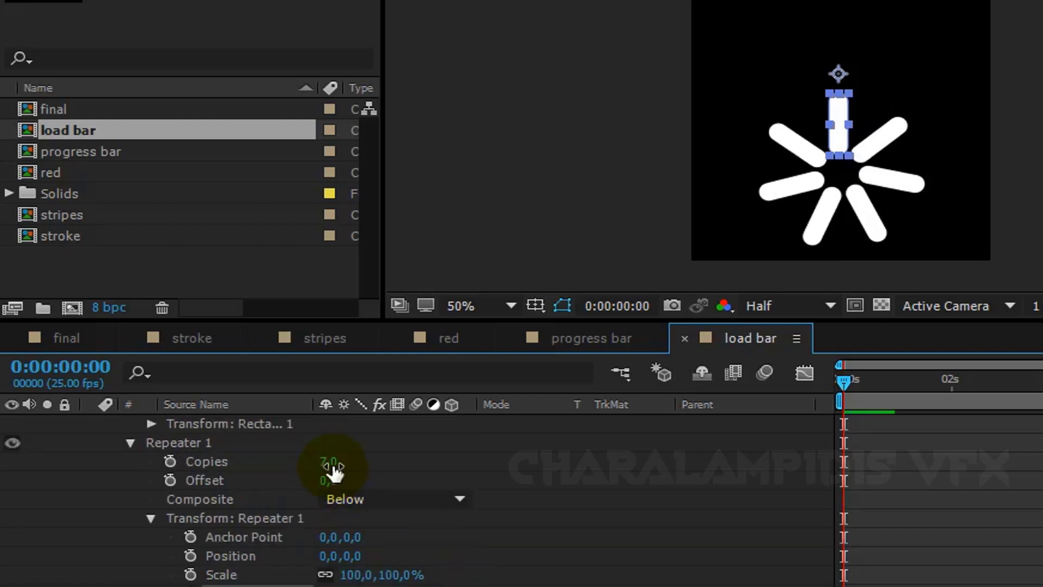
drag(334, 466, 365, 465)
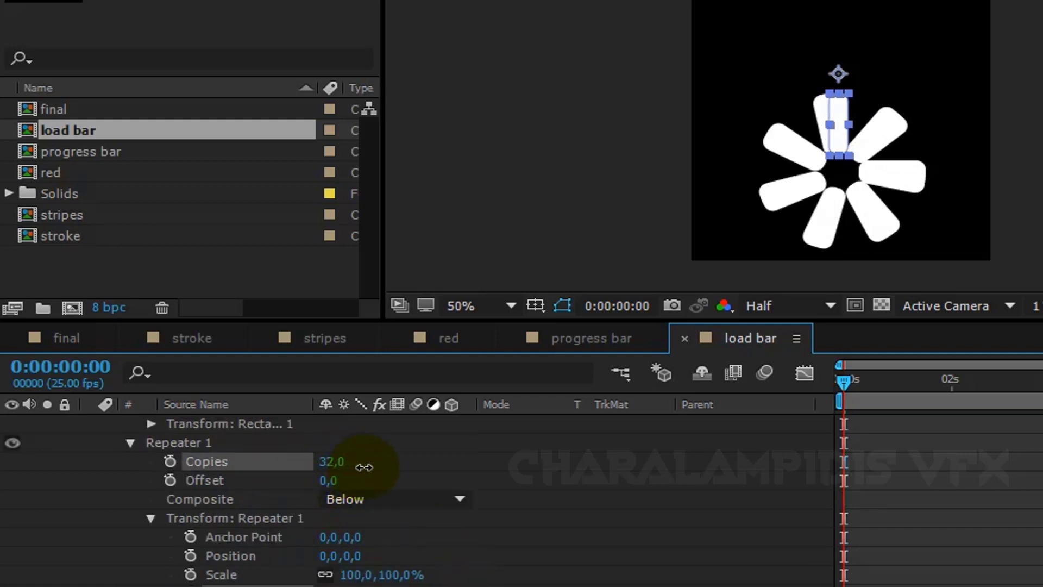
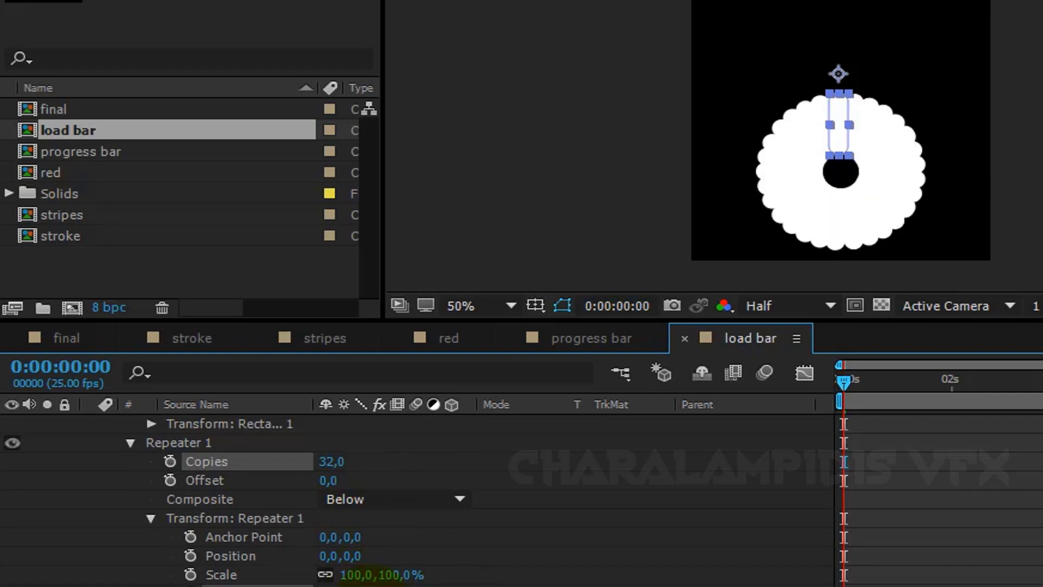
Shrink the rectangle path to about 20 by 70 px and set its X position to 5
scroll(373, 553, up, 3)
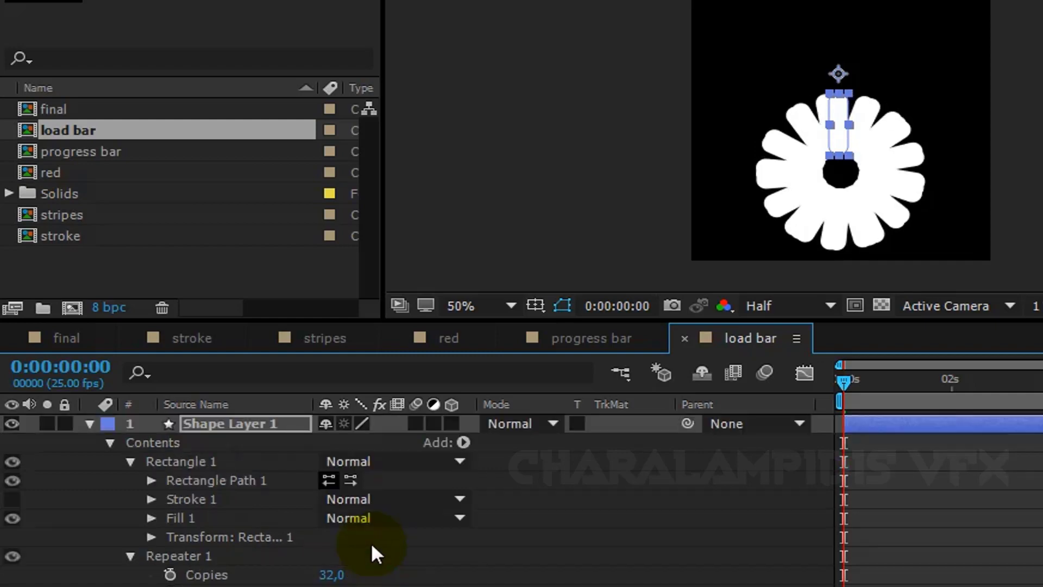
click(151, 480)
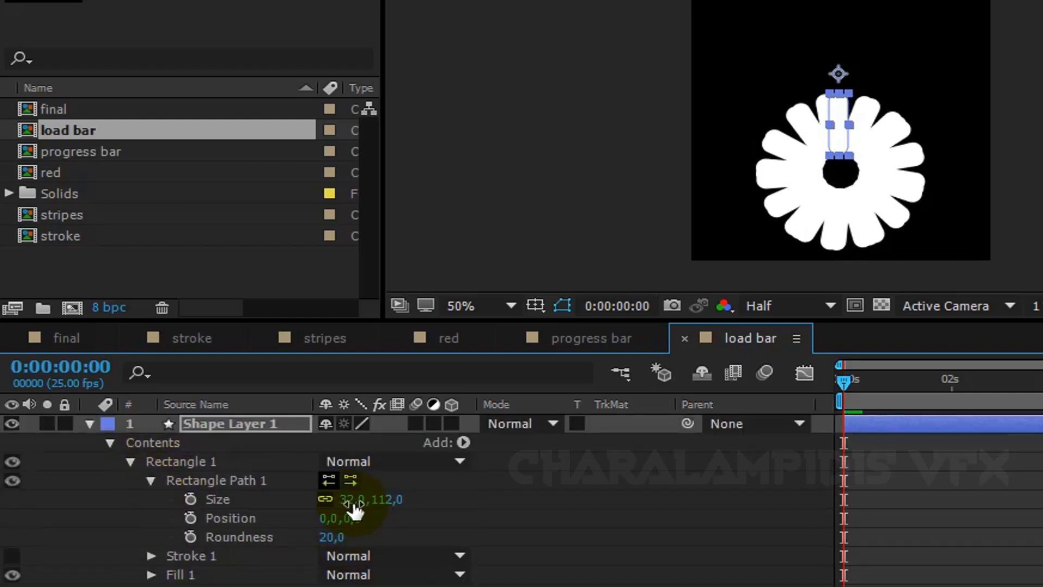
mouse_move(330, 521)
mouse_down()
mouse_move(342, 521)
mouse_move(334, 502)
mouse_up()
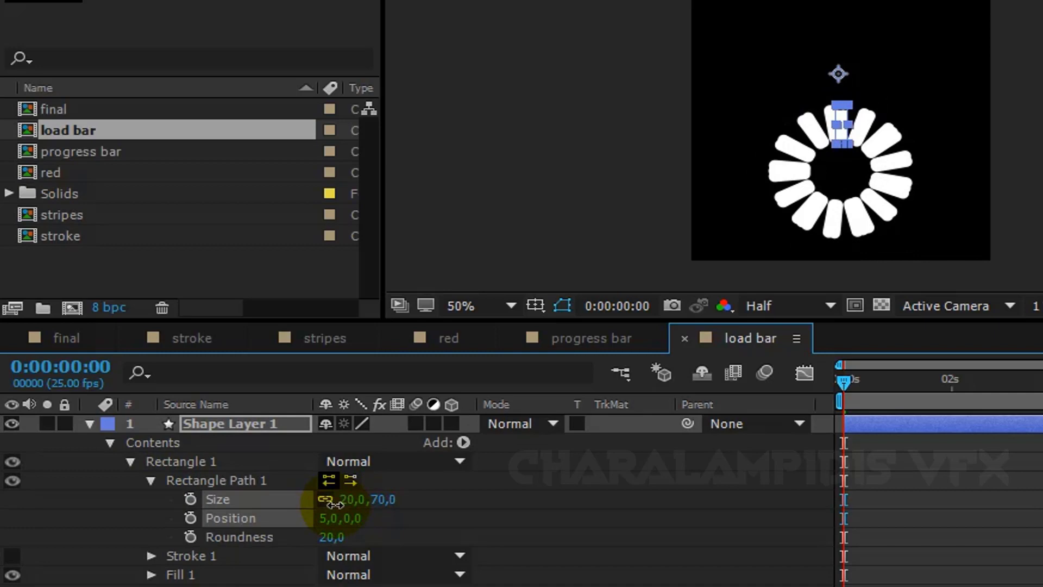
Set the Repeater's copies to 14
scroll(365, 552, down, 3)
click(333, 518)
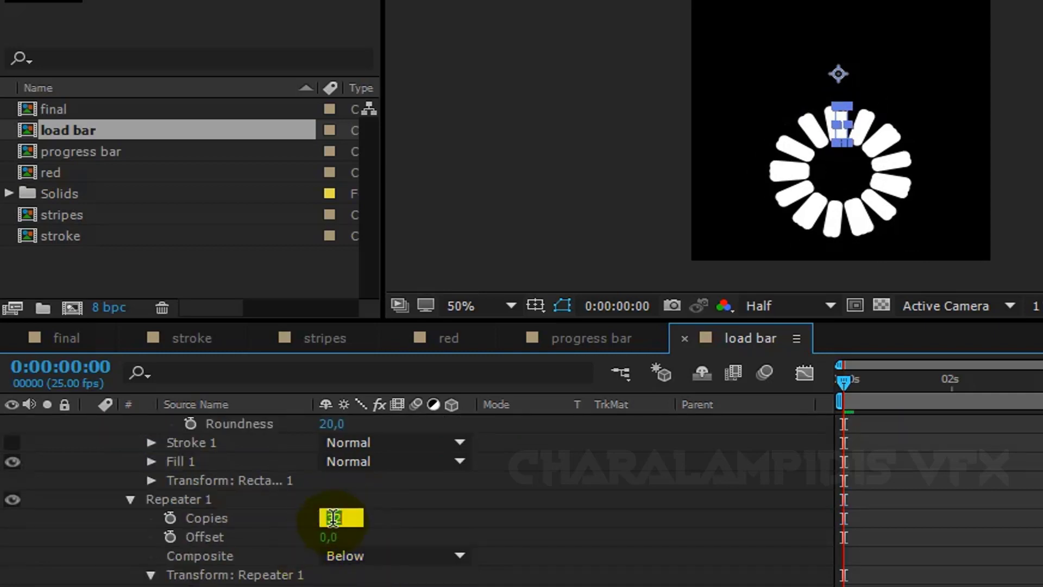
text(14)
key(Return)
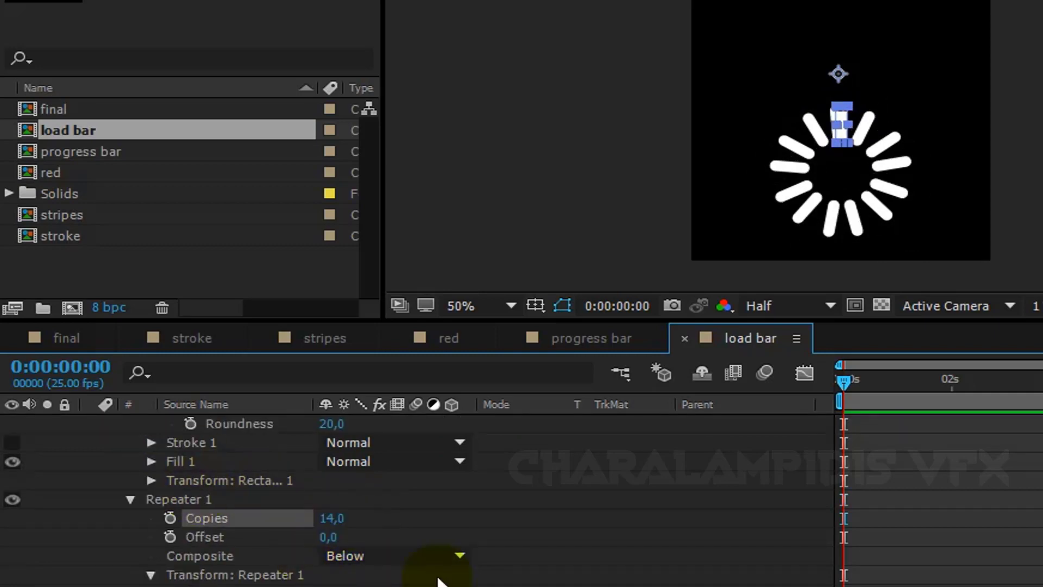
Lower the Repeater's start opacity to 59%
scroll(512, 517, down, 5)
drag(337, 559, 260, 560)
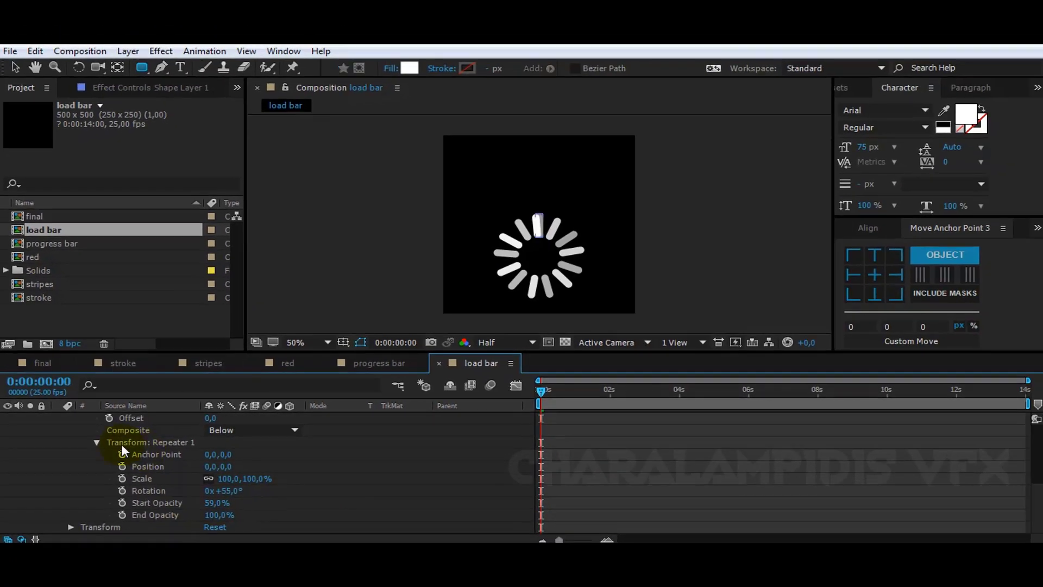
Add the load bar composition as the top layer of the final composition and lower its opacity to about 53%
scroll(63, 435, up, 5)
click(58, 418)
click(43, 362)
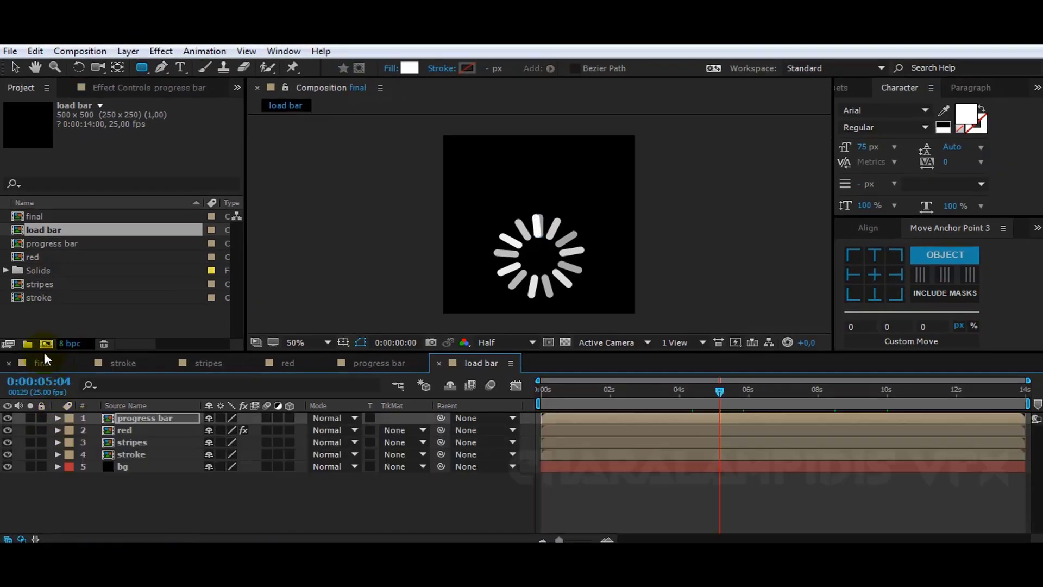
drag(38, 228, 151, 418)
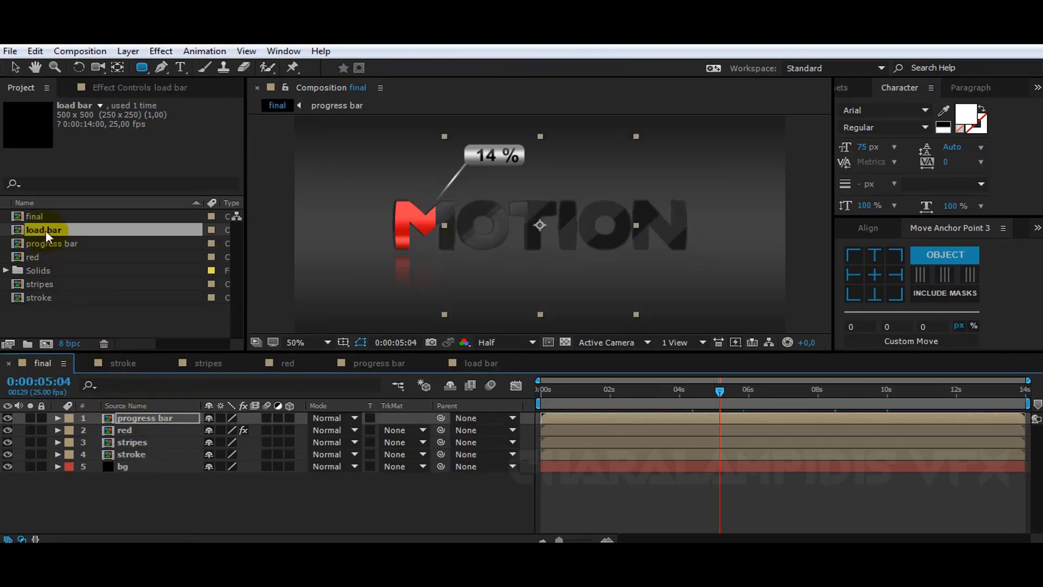
drag(46, 230, 131, 413)
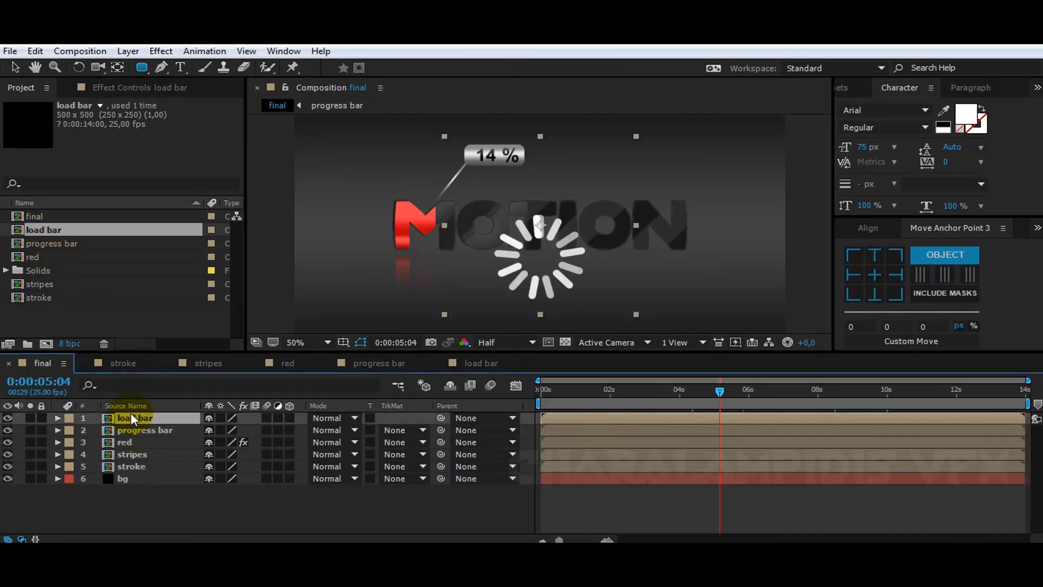
key(t)
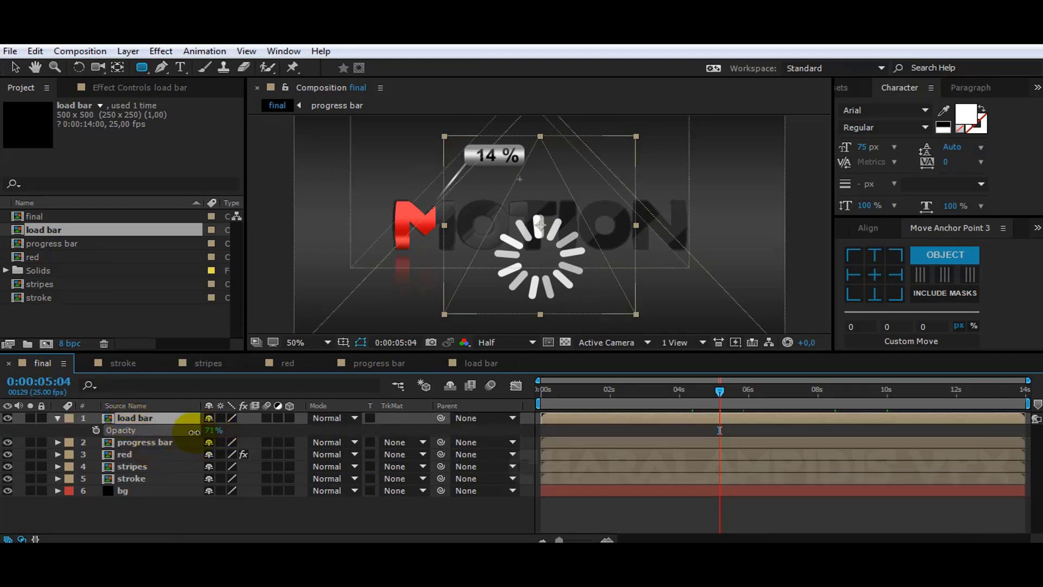
drag(194, 432, 208, 430)
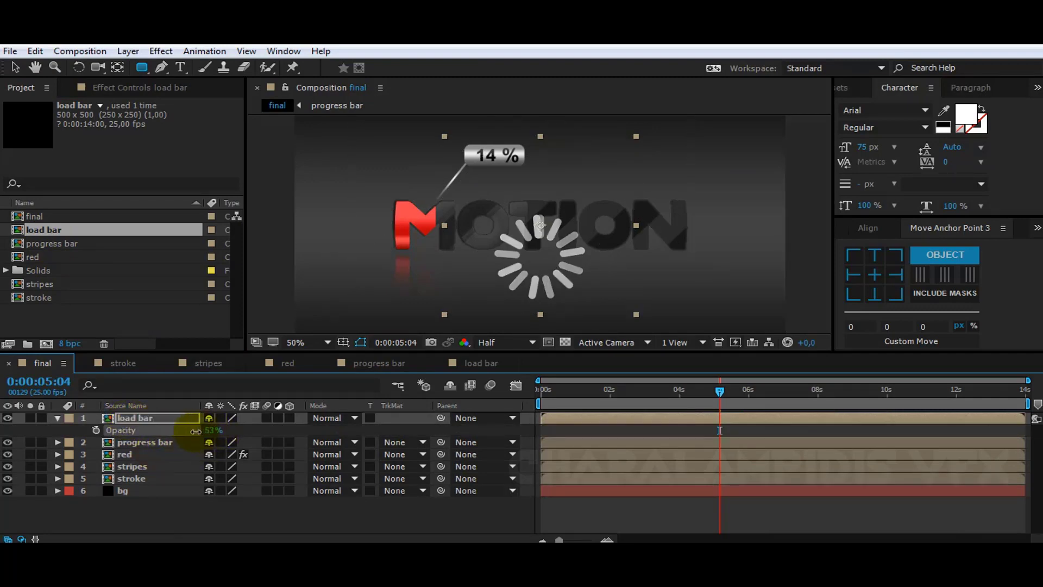
In the load bar composition, set the shape layer's Repeater copies to 13
click(475, 363)
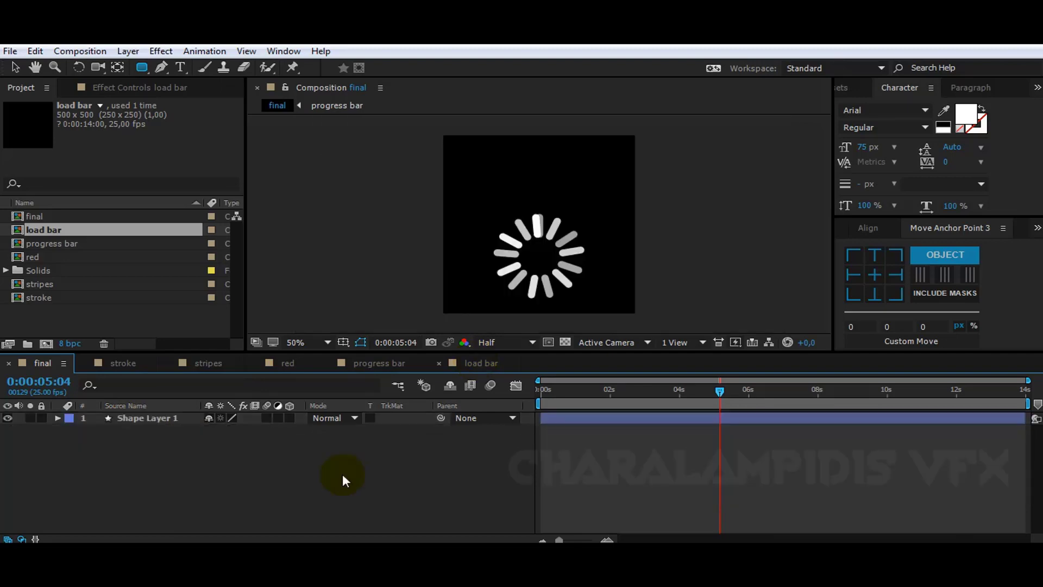
click(57, 418)
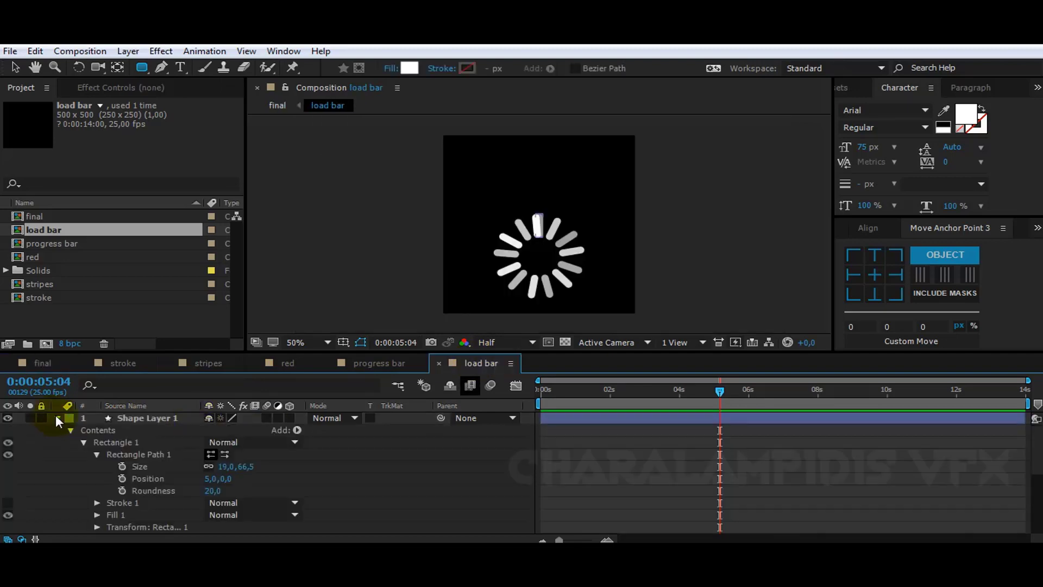
scroll(217, 505, down, 2)
click(212, 513)
text(13)
key(Return)
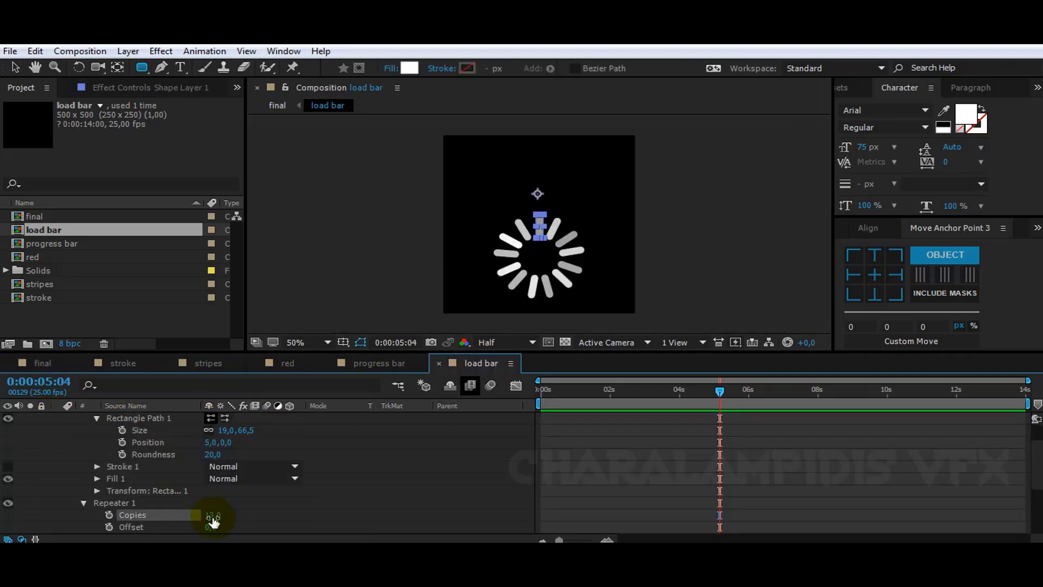
click(380, 485)
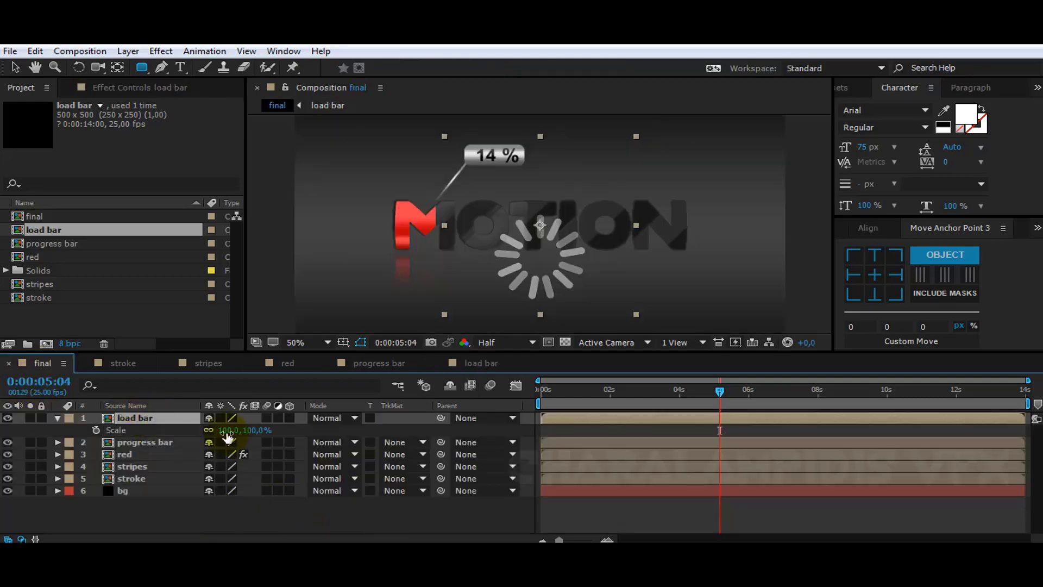
In the final composition, scale the load bar layer to 35% and move its anchor point to the centre of the spinner
drag(226, 430, 174, 430)
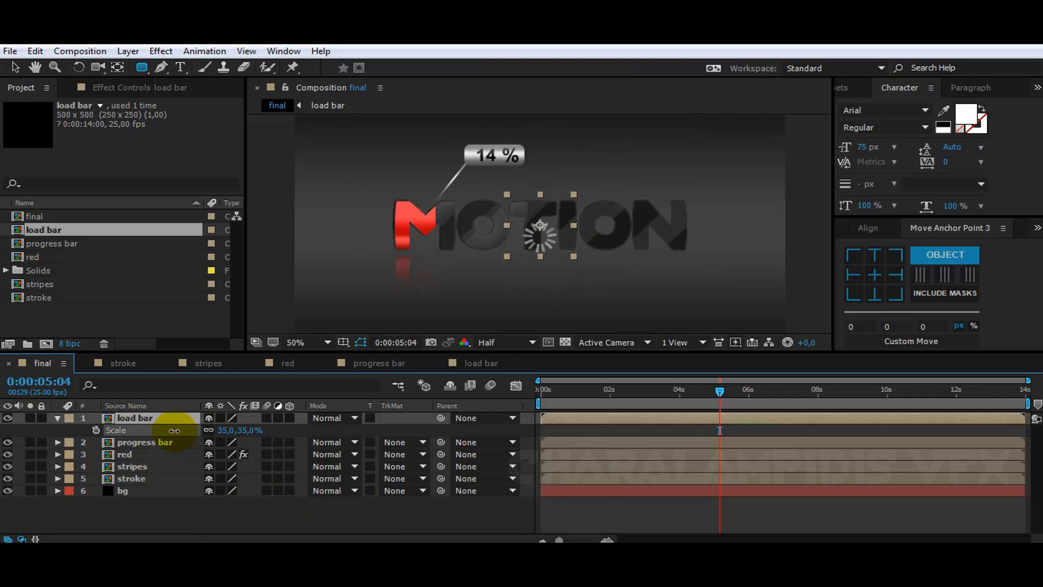
click(463, 234)
key(period)
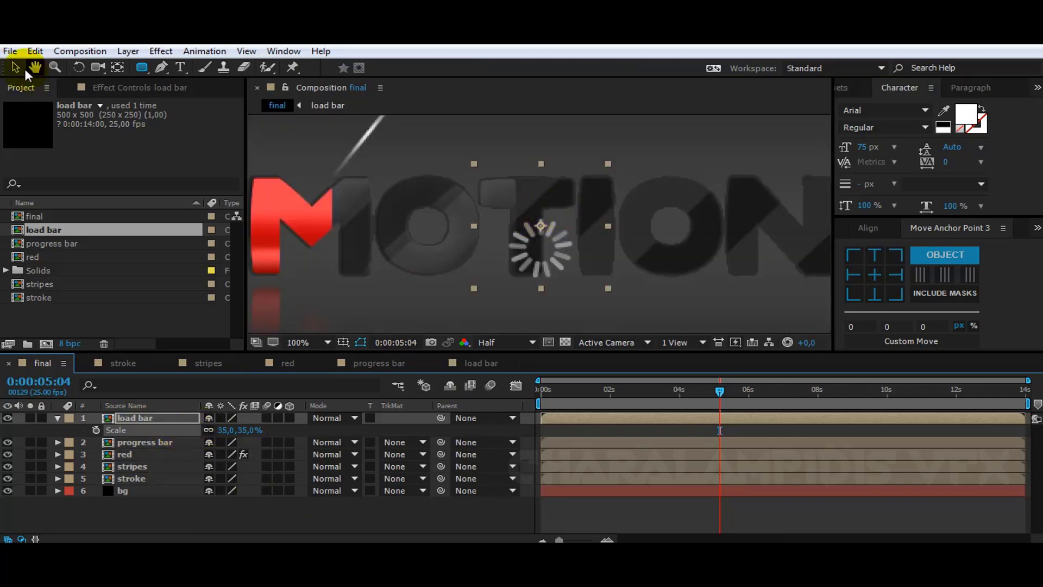
click(115, 67)
drag(541, 225, 543, 249)
click(14, 66)
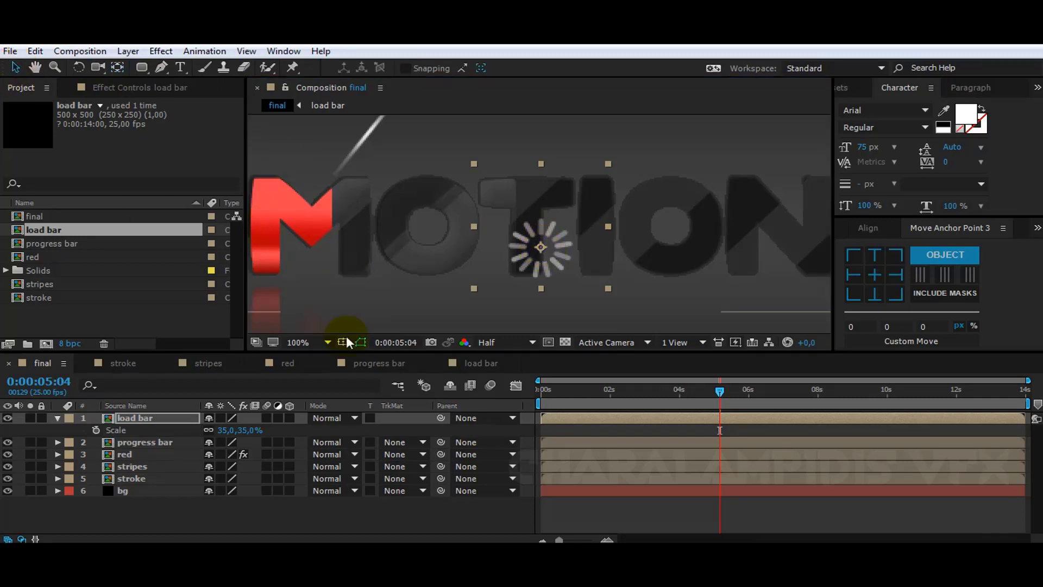
Move the load bar spinner straight down to sit centred below the MOTION text
click(328, 342)
click(336, 100)
click(128, 418)
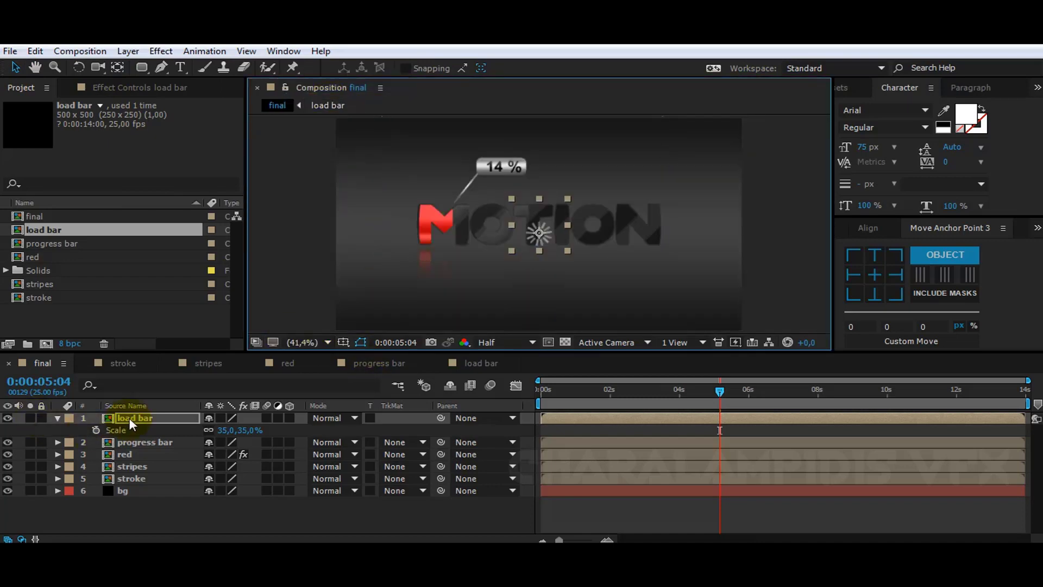
click(538, 238)
drag(536, 242, 537, 292)
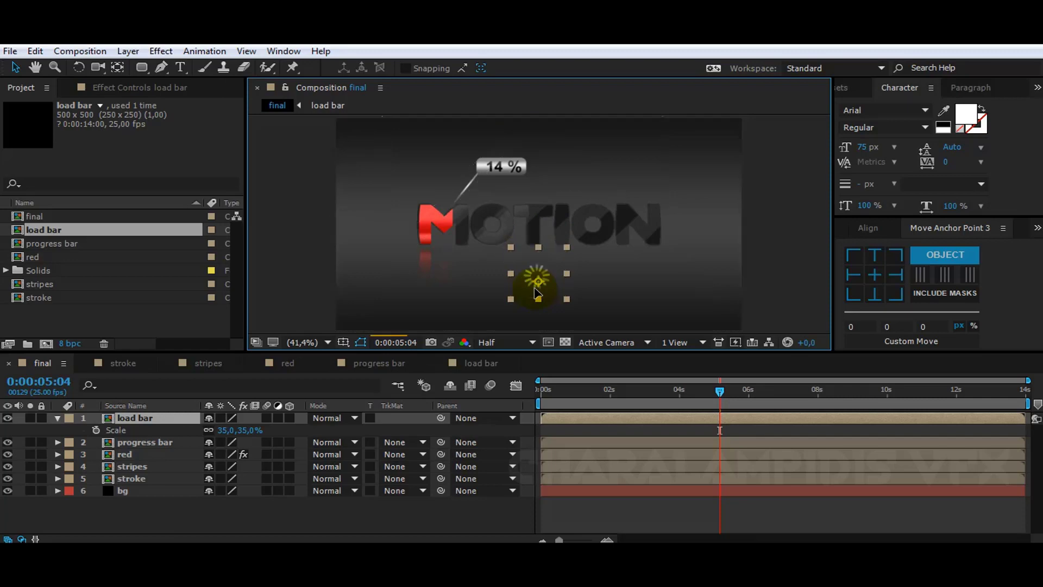
Add the expression time*50 to the load bar layer's rotation and check the spin at about two seconds
click(129, 419)
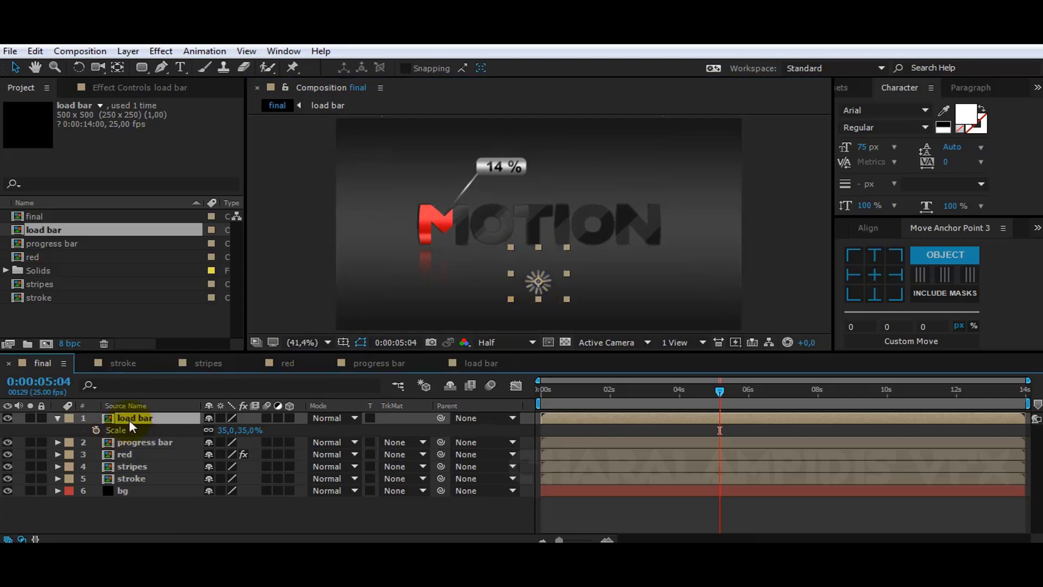
key(r)
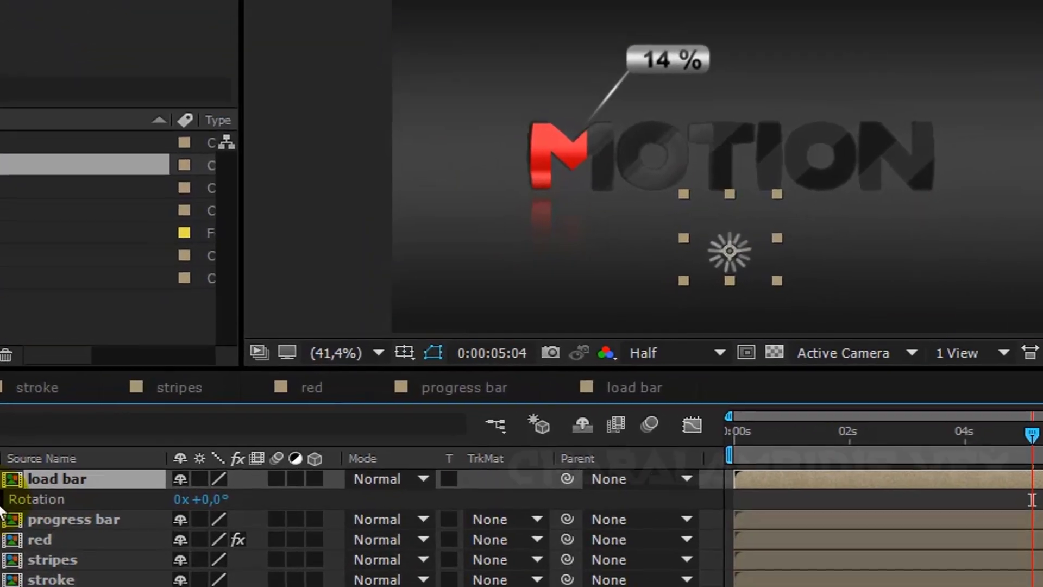
alt+click(71, 446)
text(time*50)
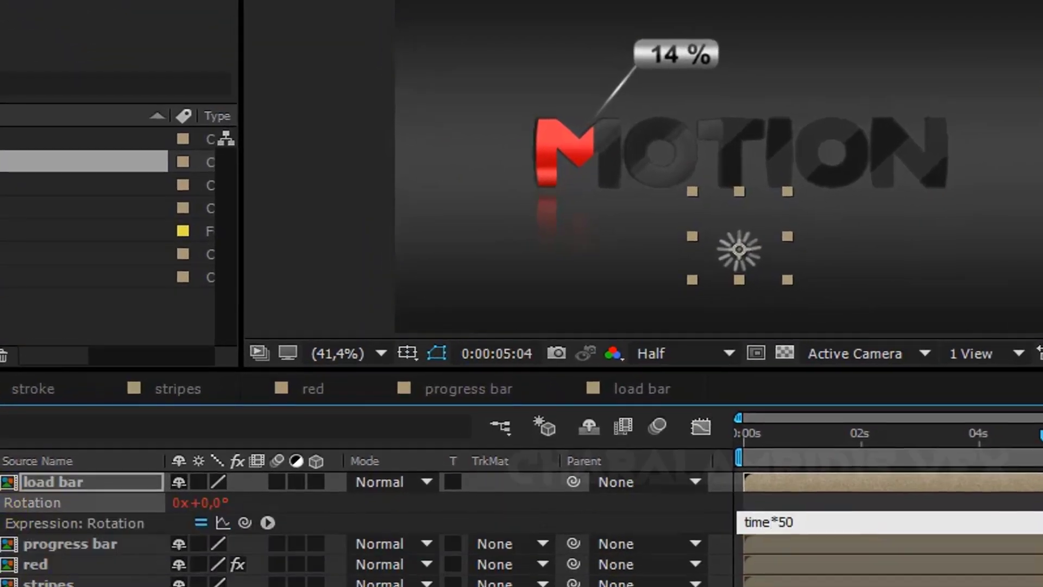
click(212, 567)
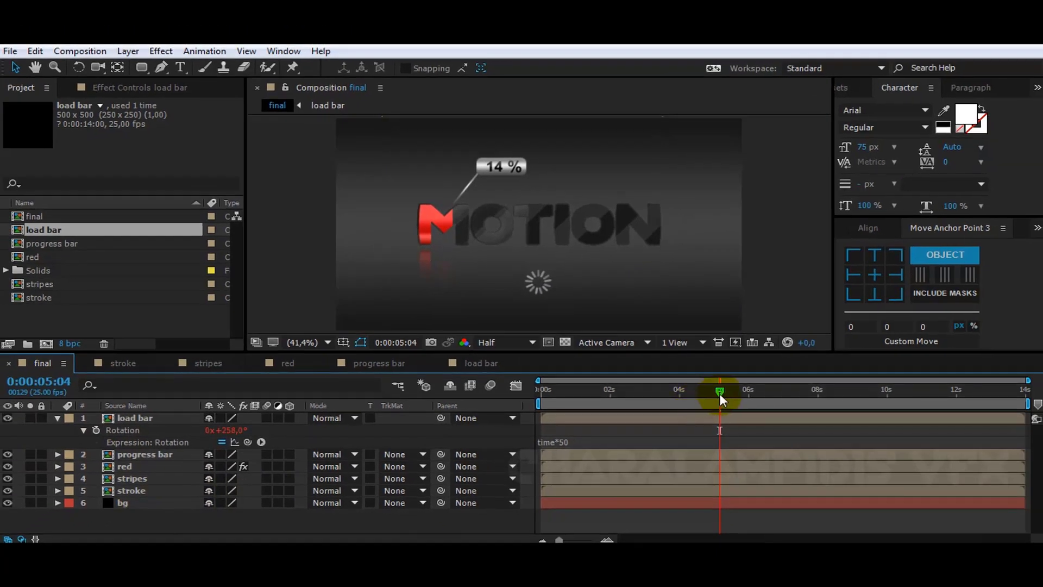
click(607, 392)
click(611, 393)
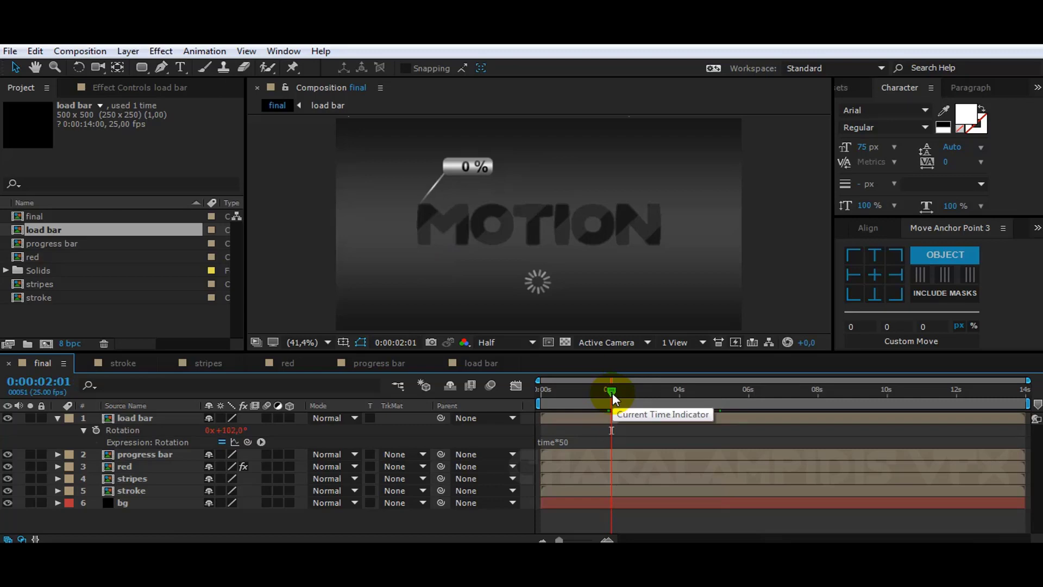
mouse_move(612, 392)
mouse_down()
mouse_move(630, 392)
mouse_move(622, 392)
mouse_up()
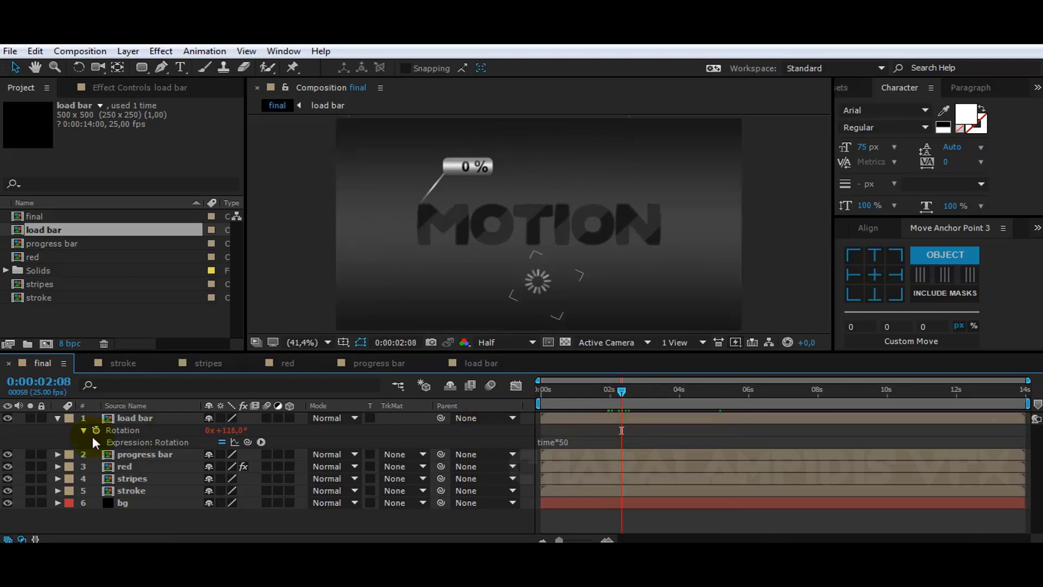
click(125, 419)
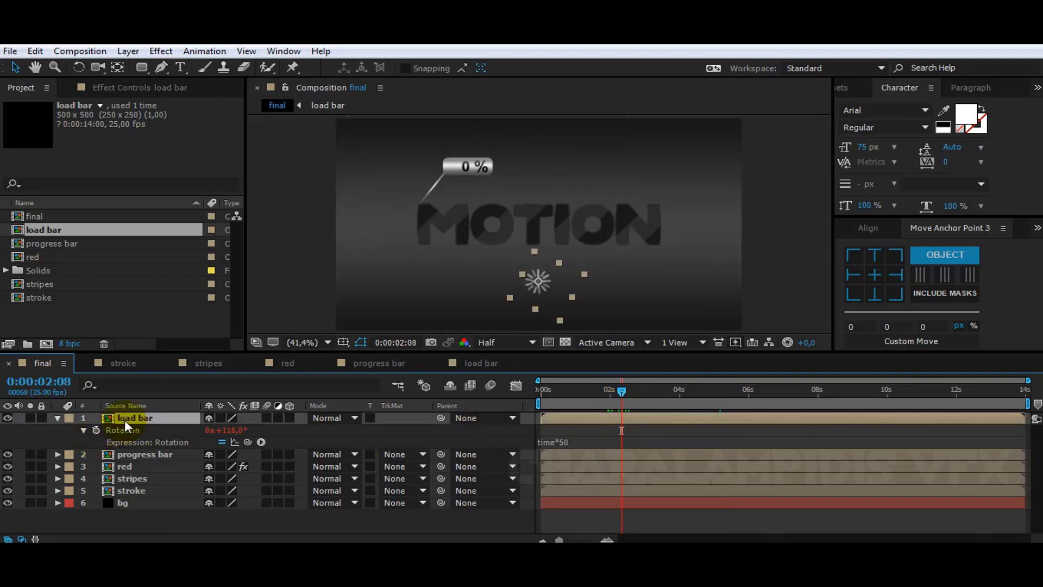
key(t)
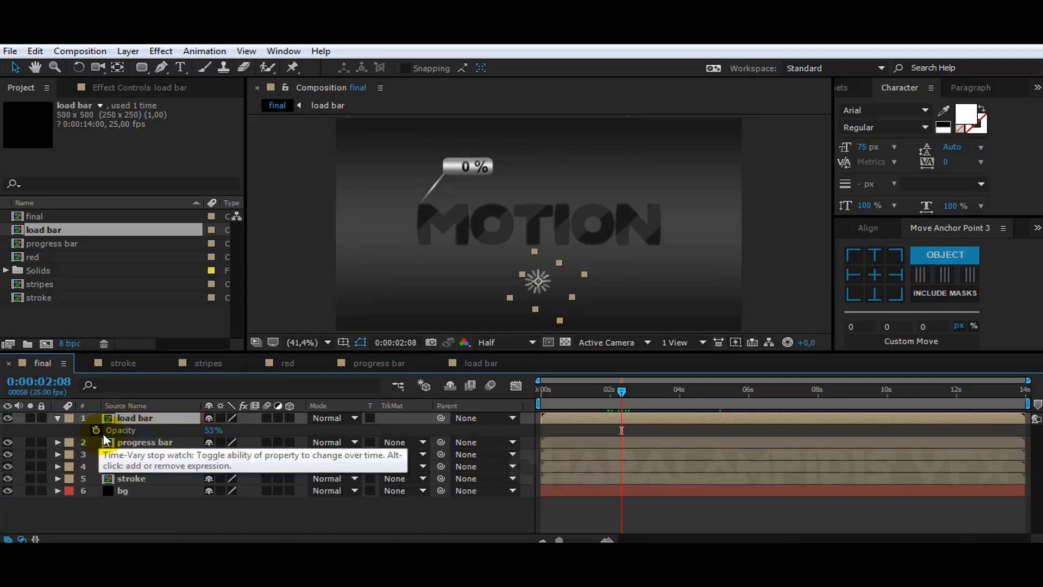
click(109, 504)
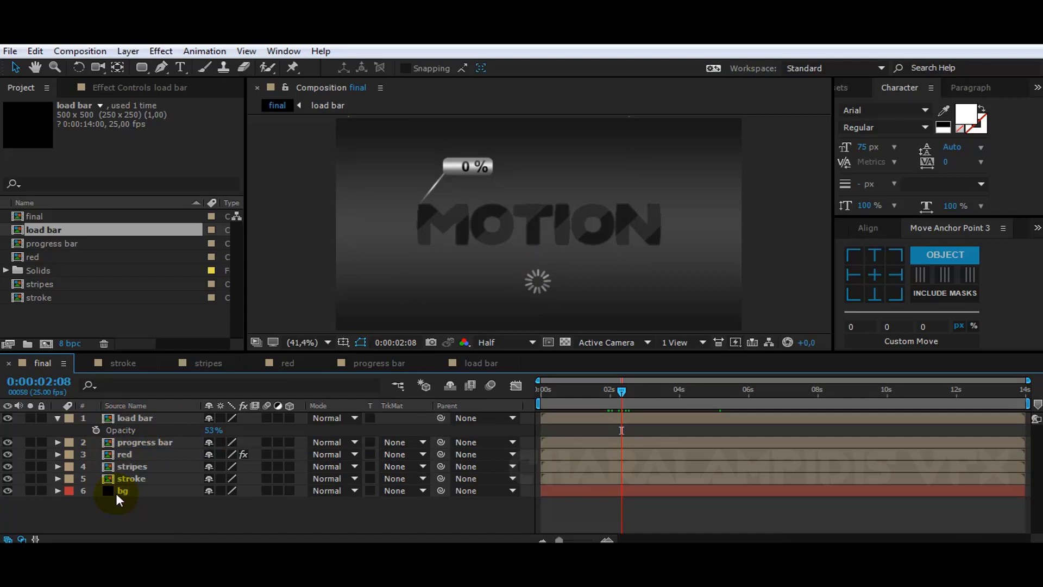
Add the text LOADING below the MOTION lettering in the final composition and set its font size to 49 px
click(180, 67)
click(432, 266)
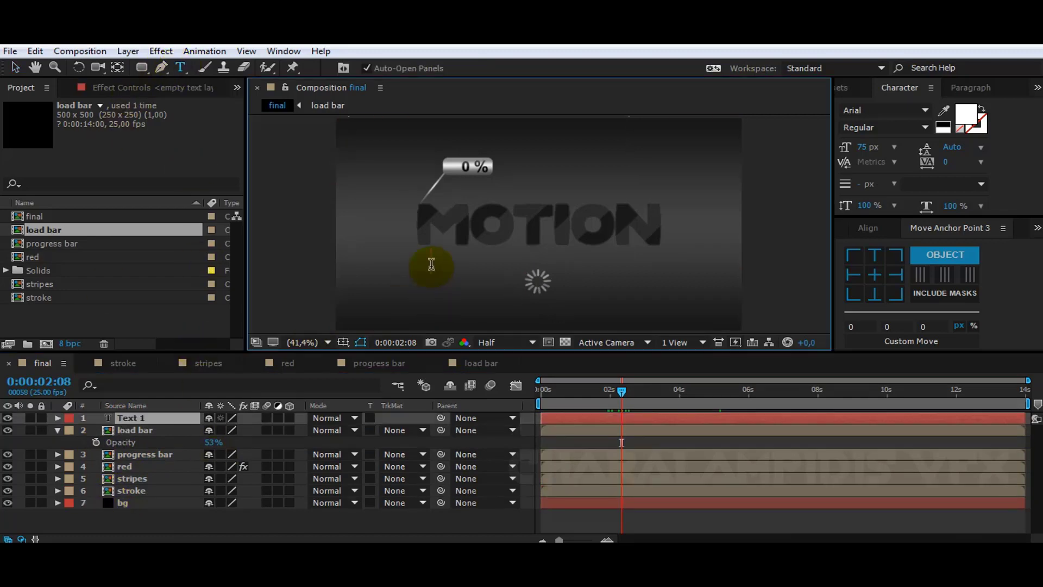
text(loading)
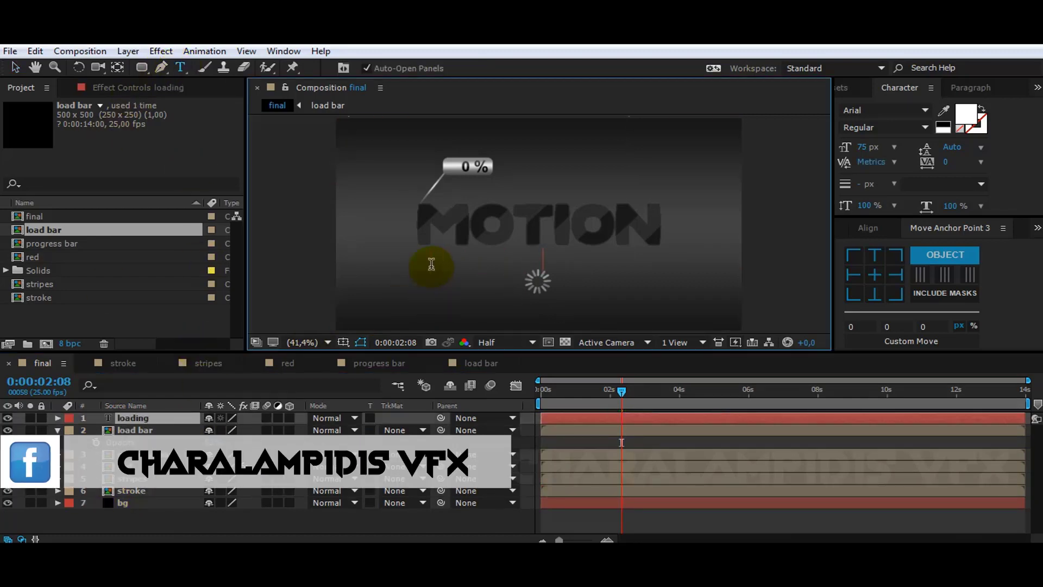
double_click(435, 264)
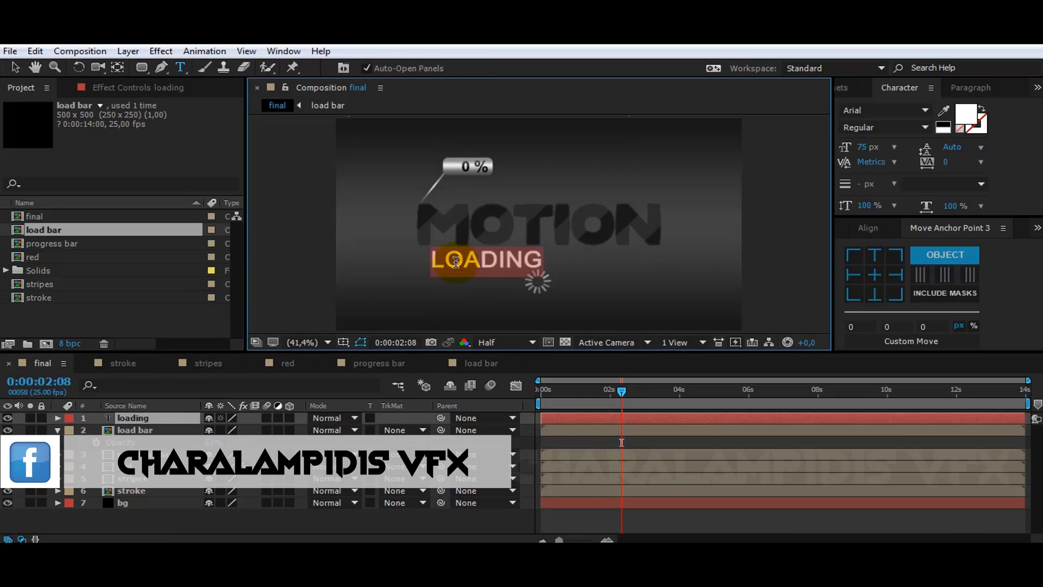
click(858, 147)
text(49)
key(Return)
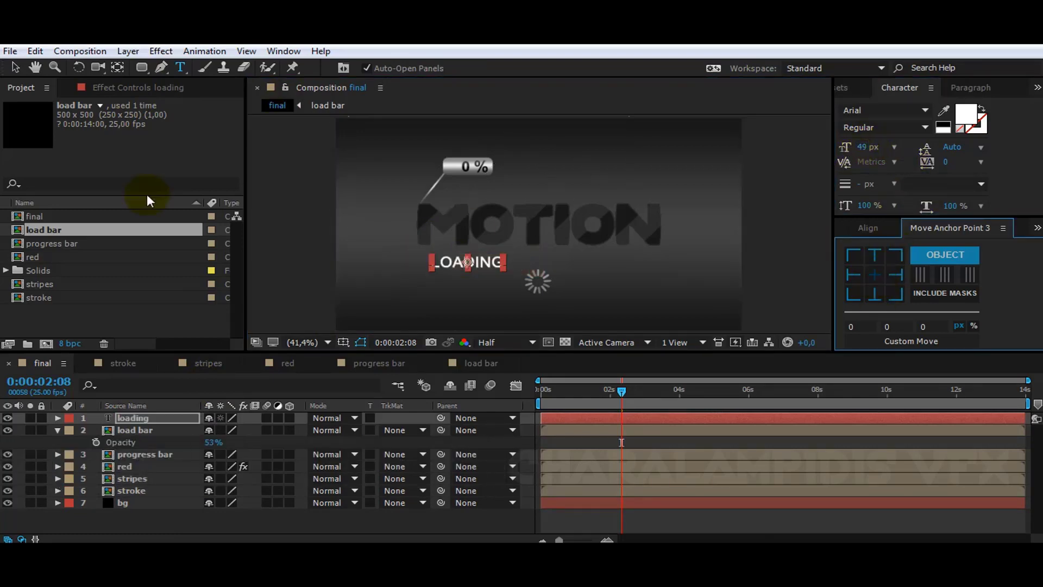
Centre the LOADING text just above the spinner and precompose it as a composition named loading
click(16, 67)
drag(450, 262, 516, 259)
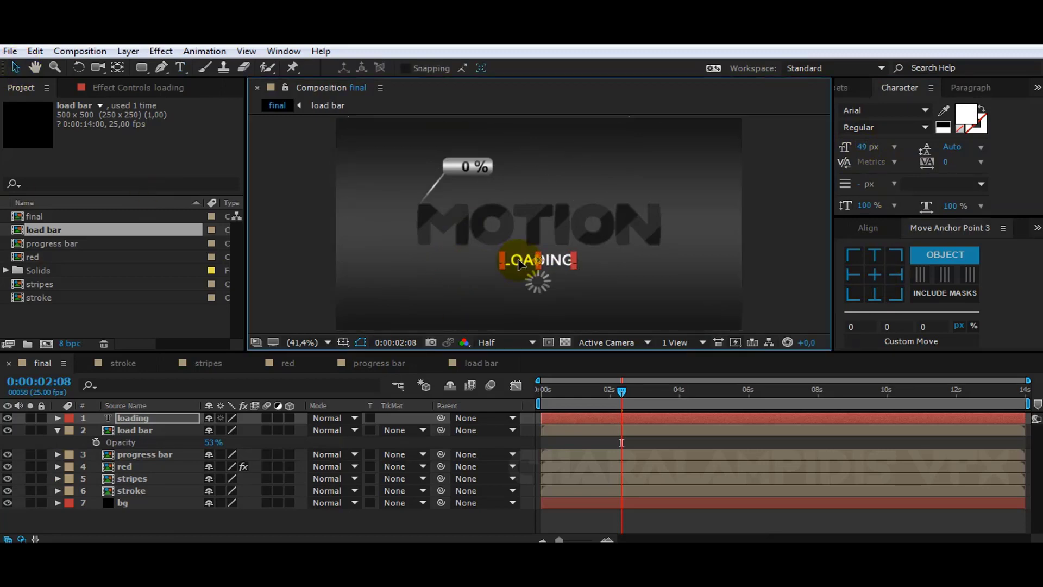
click(1038, 229)
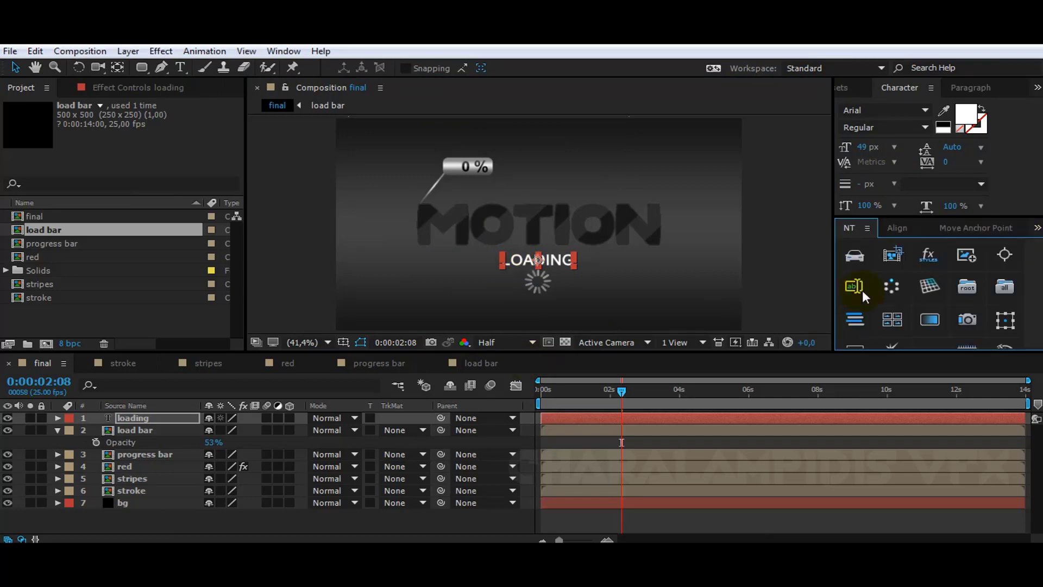
click(134, 419)
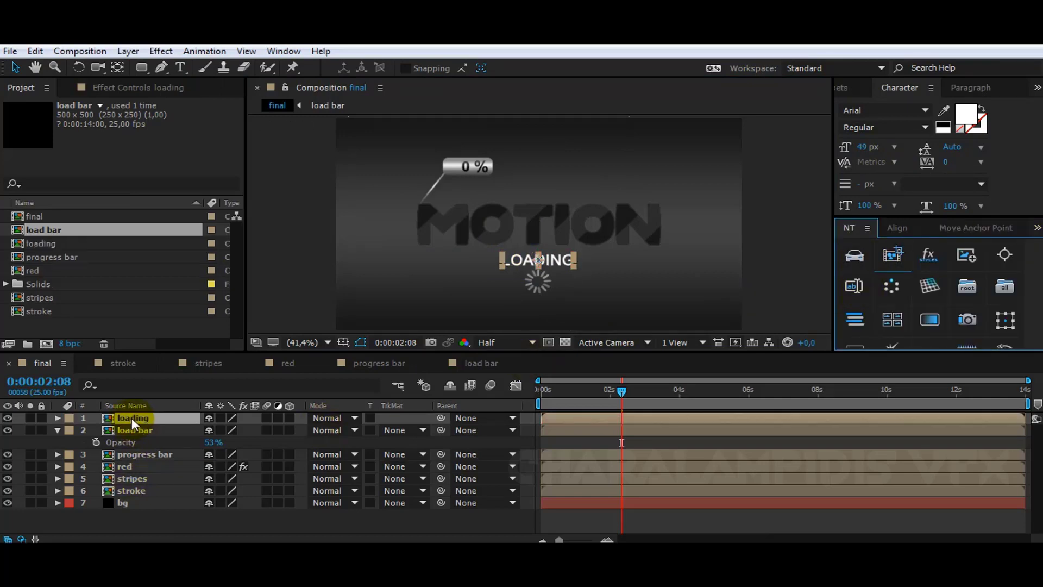
key(ctrl+shift+c)
Widen the loading composition to 292 px and shift the LOADING text to its left edge
click(80, 50)
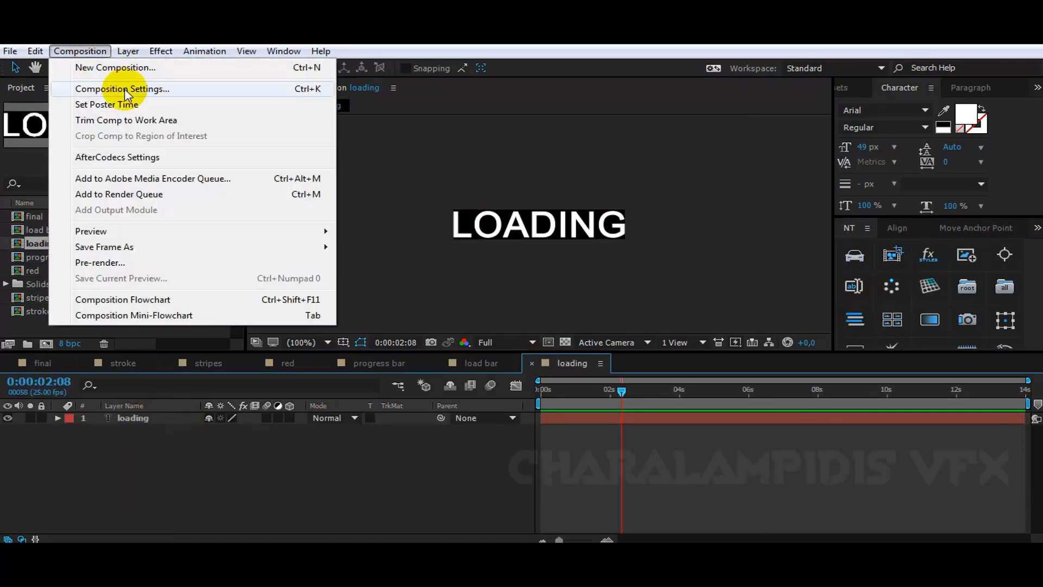
click(128, 86)
drag(411, 133, 185, 158)
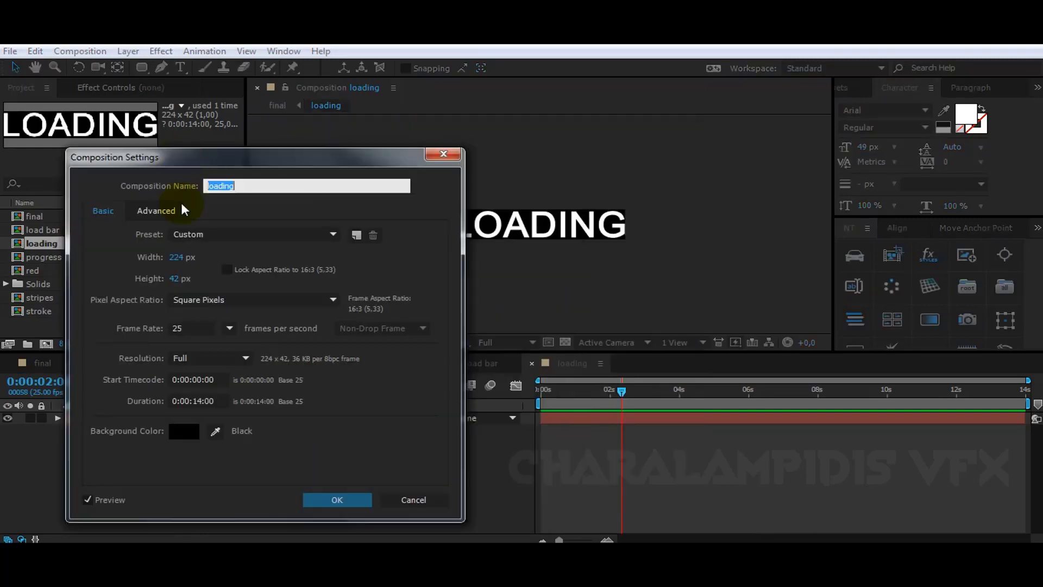
drag(176, 257, 231, 259)
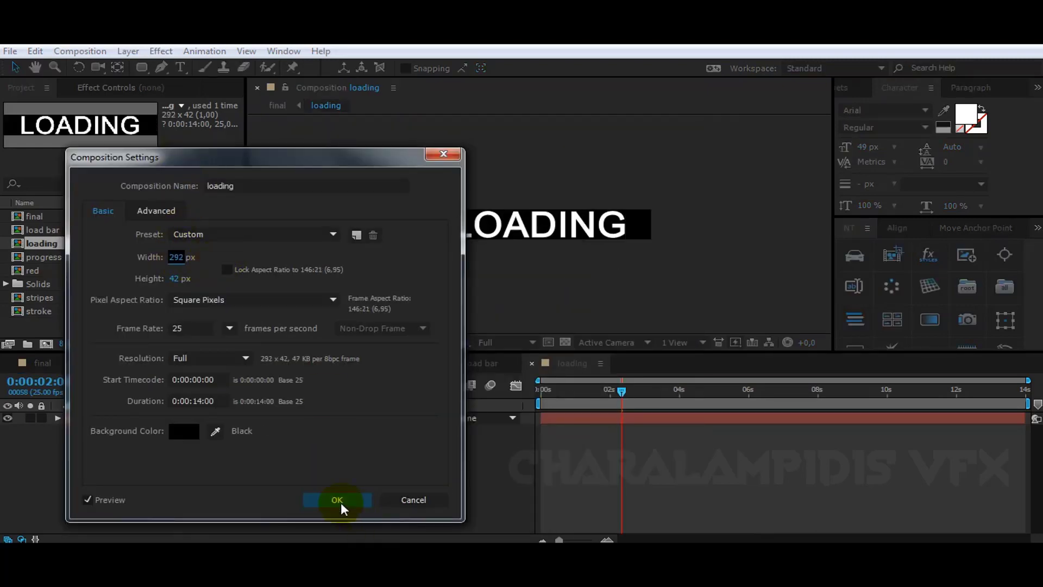
click(337, 500)
drag(517, 230, 495, 233)
click(137, 464)
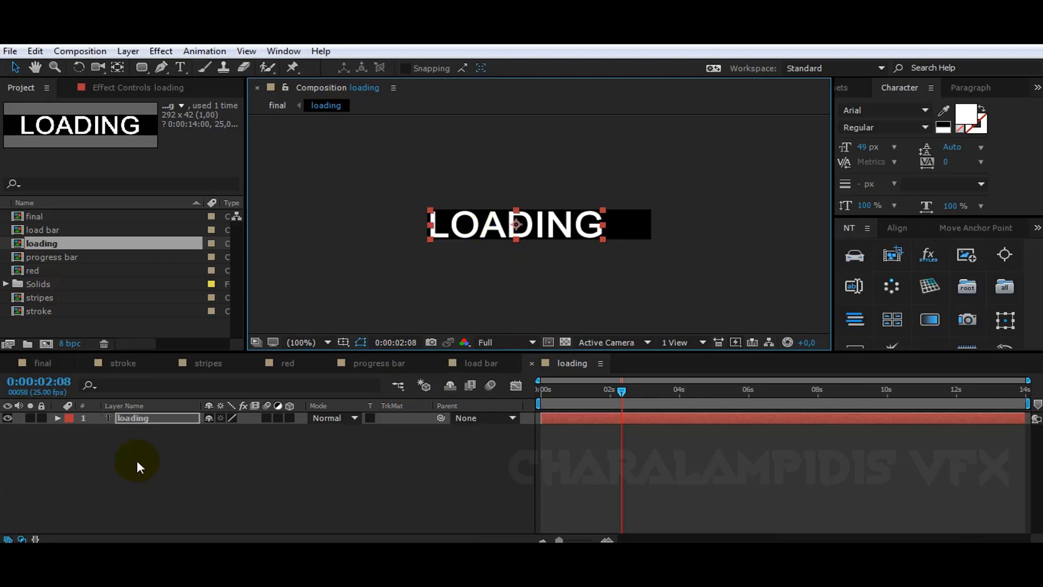
Draw a small white dot with the Ellipse tool on the baseline just after the LOADING text
click(143, 68)
drag(145, 68, 200, 92)
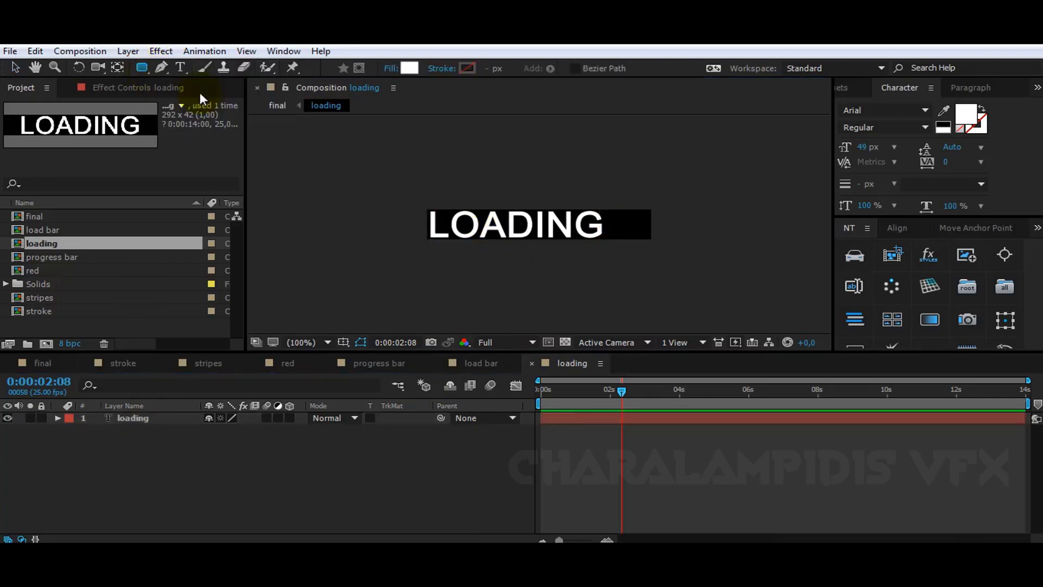
scroll(605, 231, up, 4)
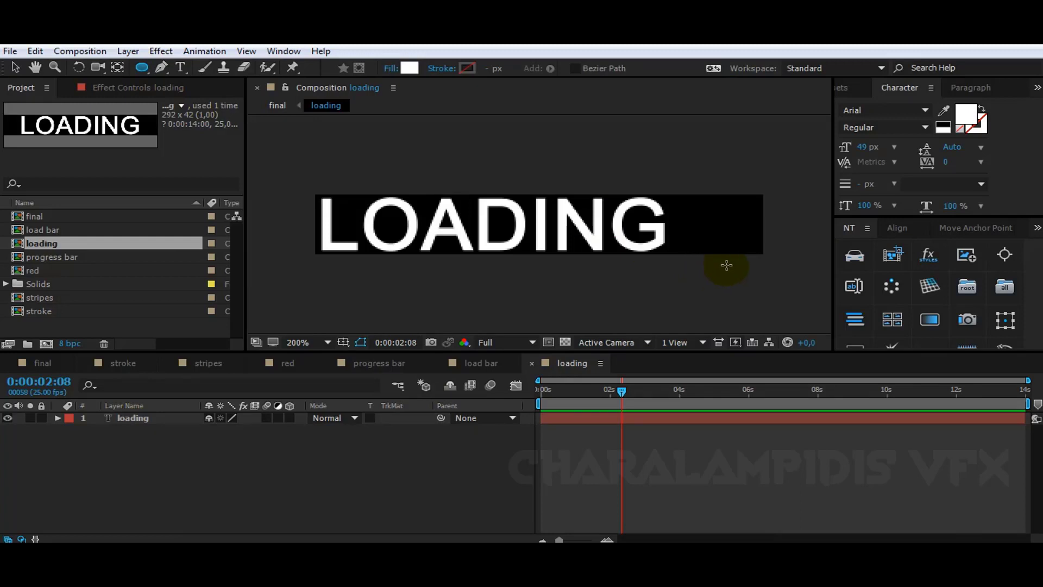
drag(677, 242, 688, 253)
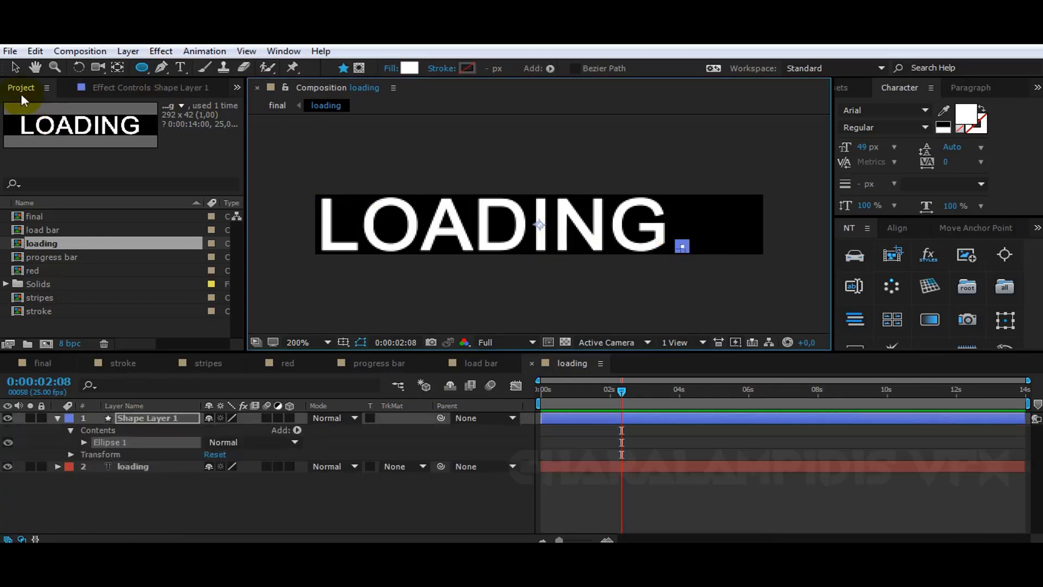
click(15, 67)
click(155, 415)
click(193, 503)
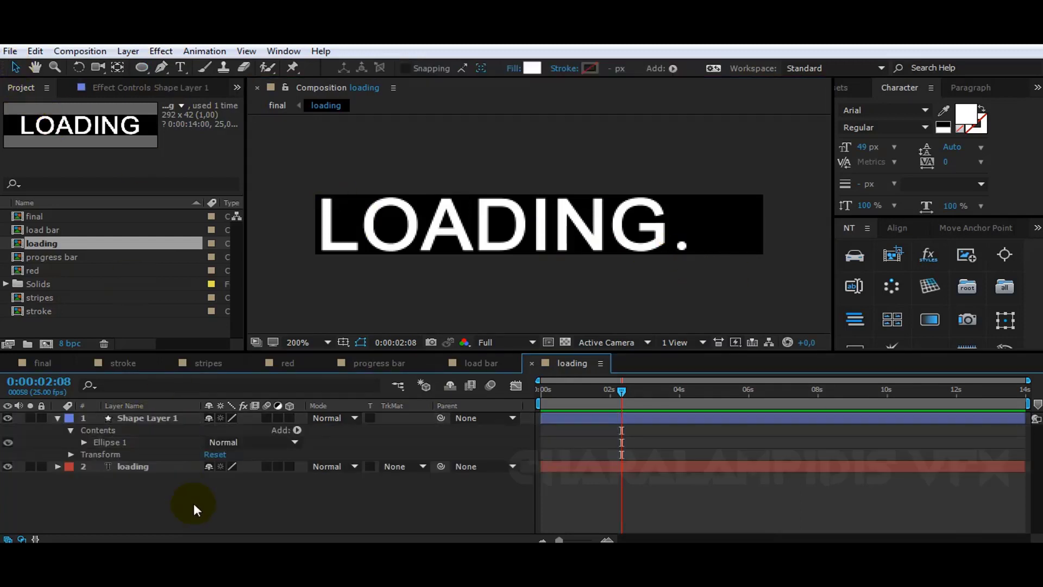
Centre the dot layer's anchor point on the dot and add a Repeater to its contents
click(123, 415)
click(892, 255)
click(875, 273)
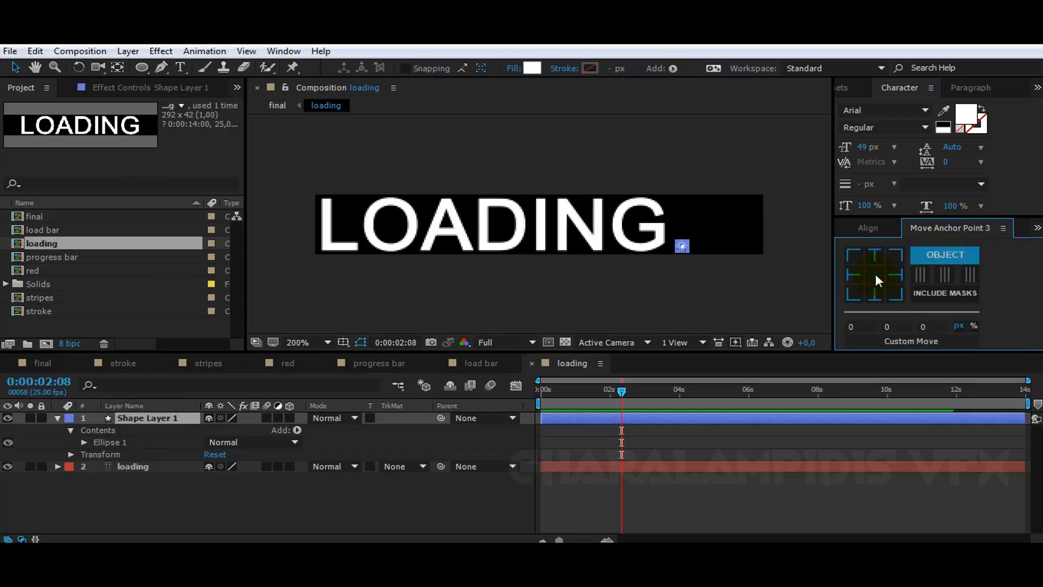
click(297, 430)
click(348, 321)
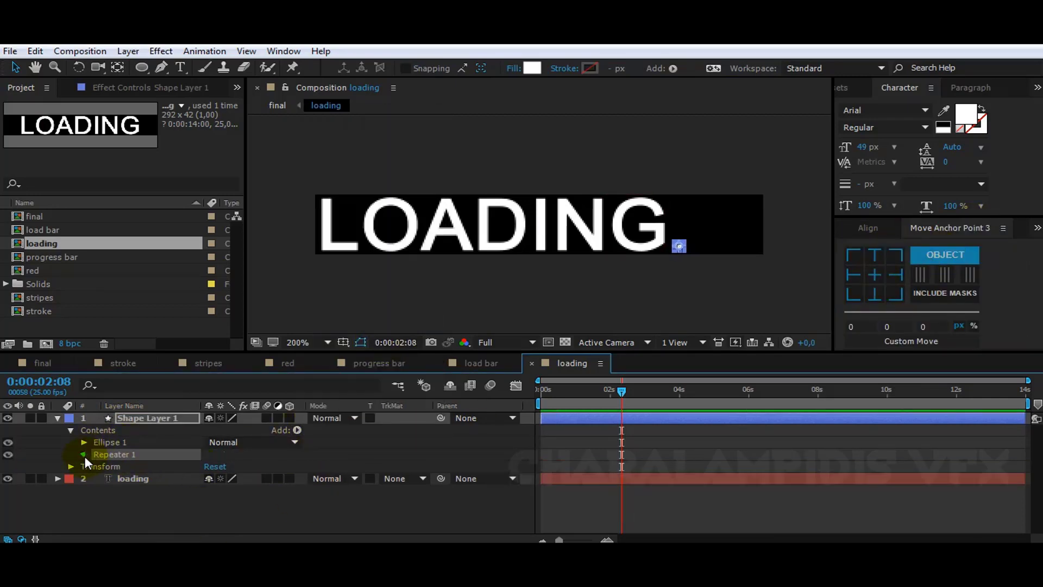
Set the Repeater's transform position to 10,0 so the three dot copies sit in a close row after LOADING
click(83, 454)
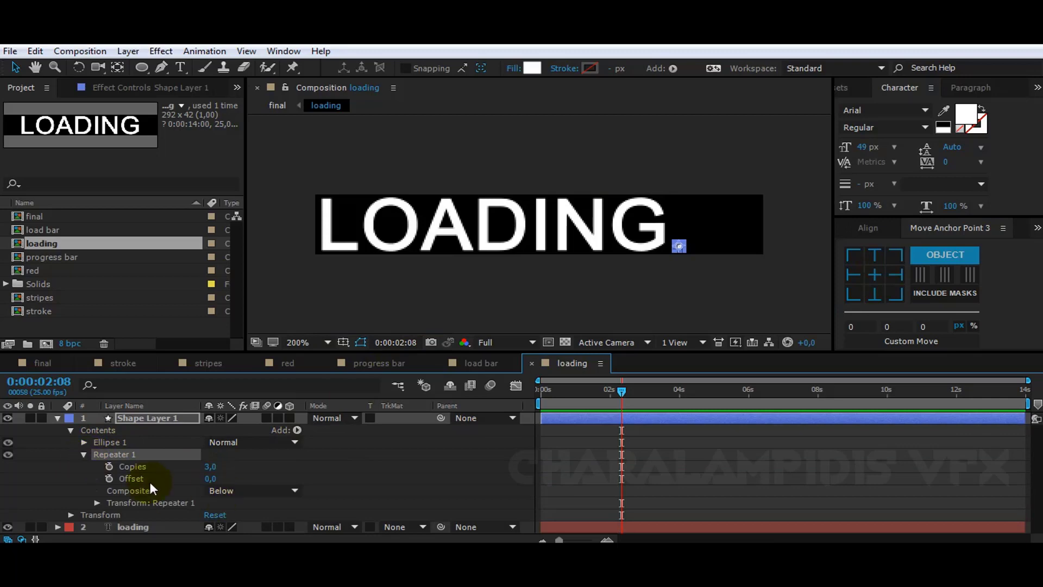
click(96, 503)
scroll(136, 444, down, 2)
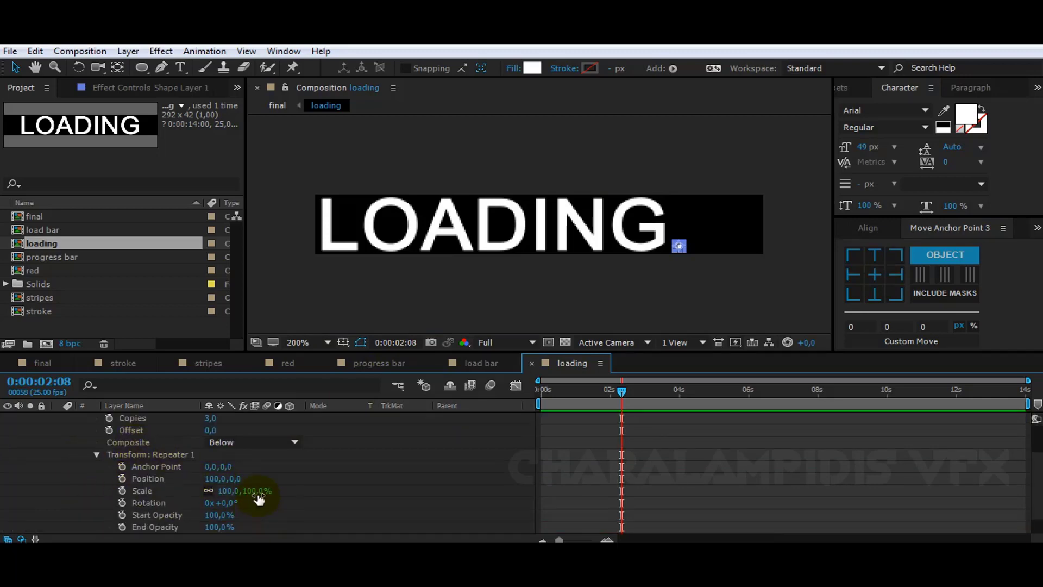
drag(208, 478, 150, 486)
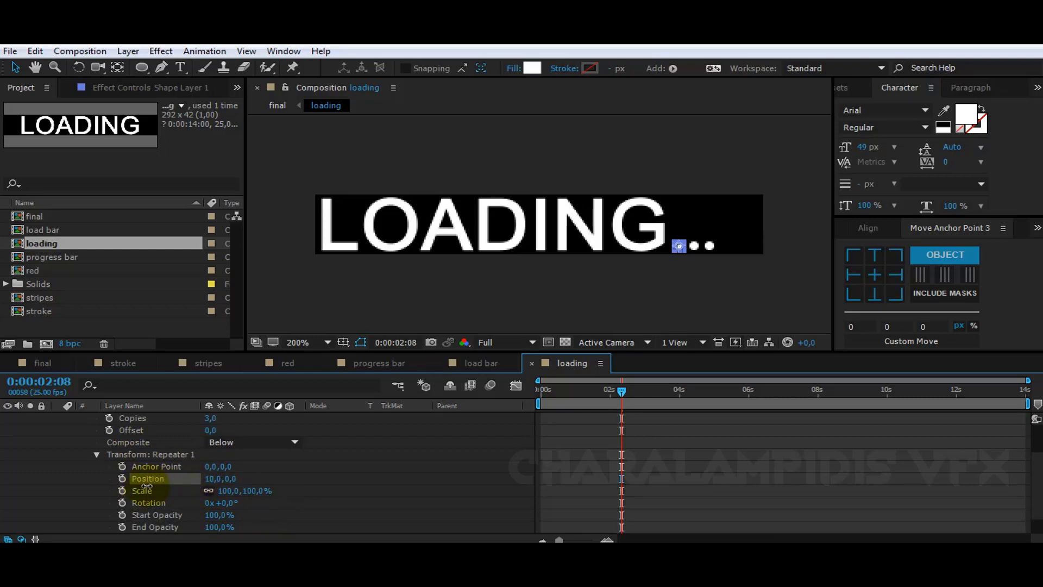
Set the Repeater's start opacity to 27% and keep its end opacity at 100% so the dots fade progressively
scroll(271, 494, down, 2)
drag(218, 502, 277, 504)
drag(210, 491, 153, 491)
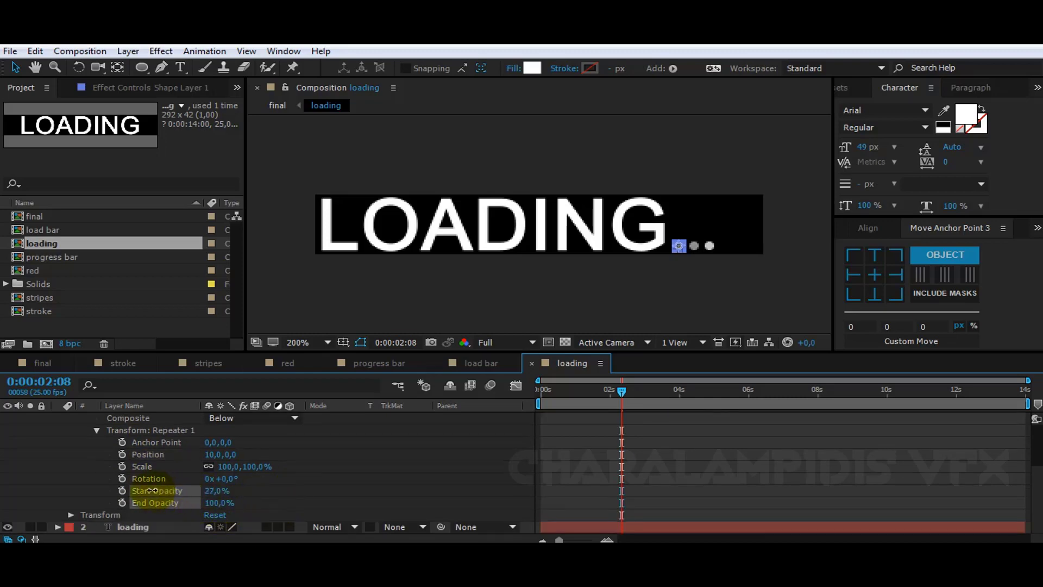
key(space)
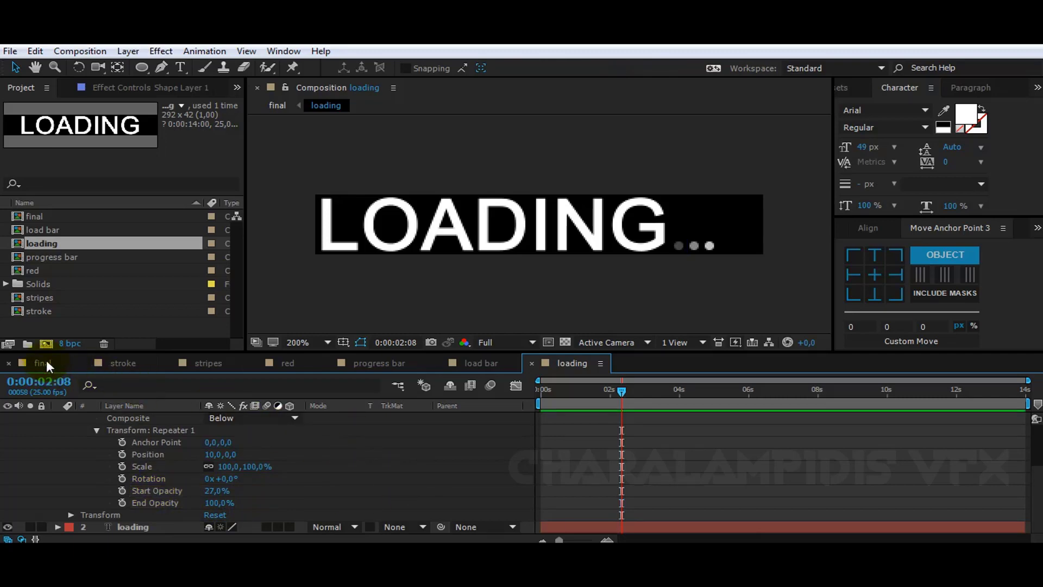
Return to the final composition and shift the loading layer slightly right to centre its text over the spinner
click(47, 363)
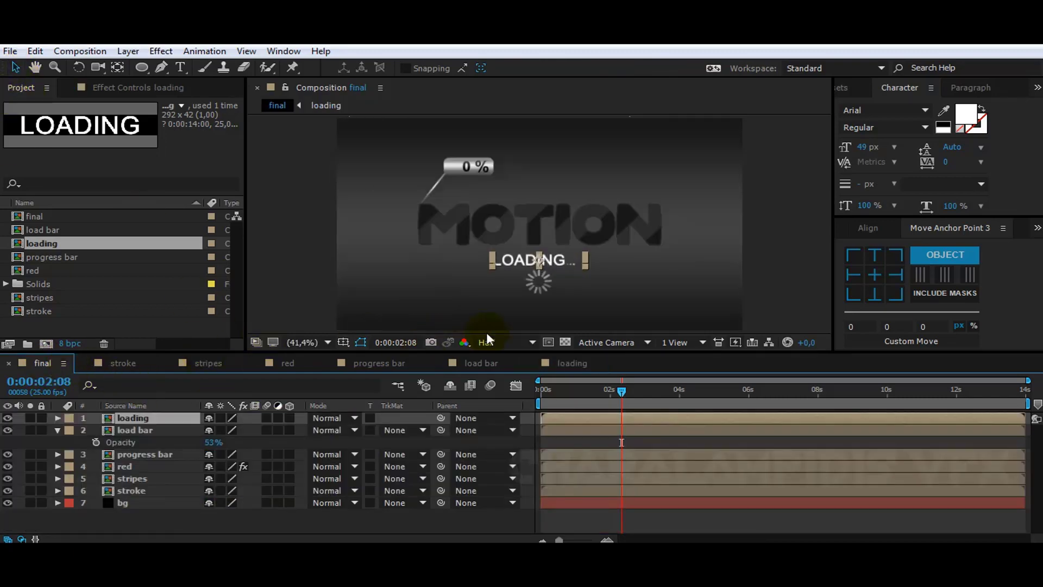
drag(513, 262, 525, 266)
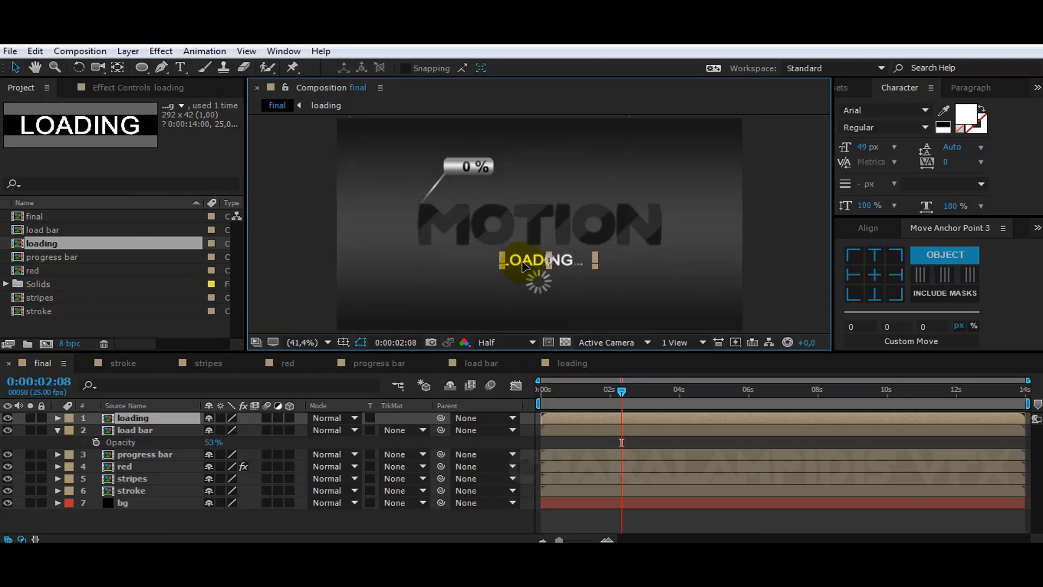
In the load bar composition, set the opacity of Shape Layer 1 to 53%
click(486, 363)
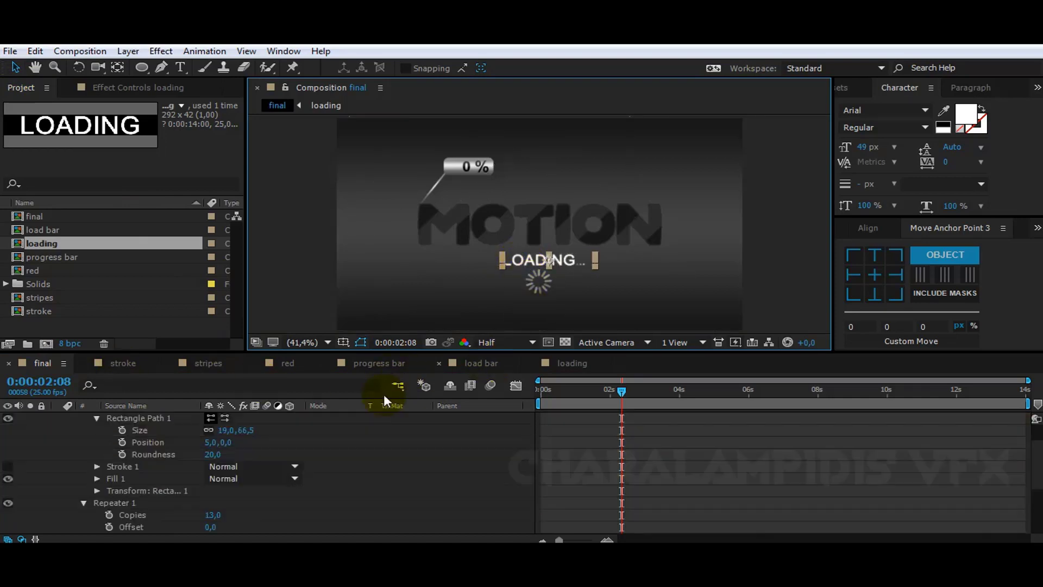
scroll(187, 451, up, 2)
click(154, 419)
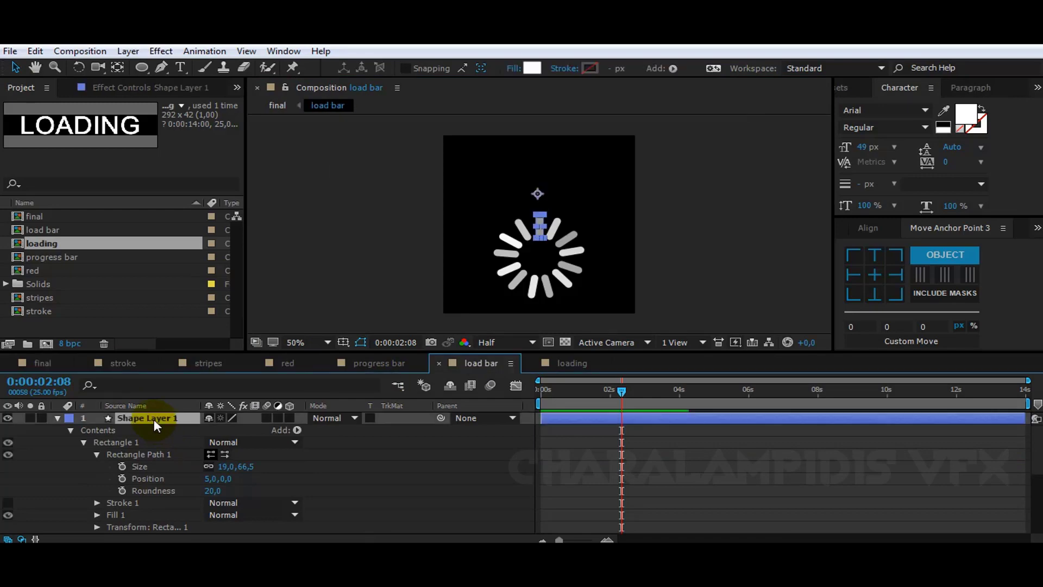
key(t)
click(216, 430)
text(5)
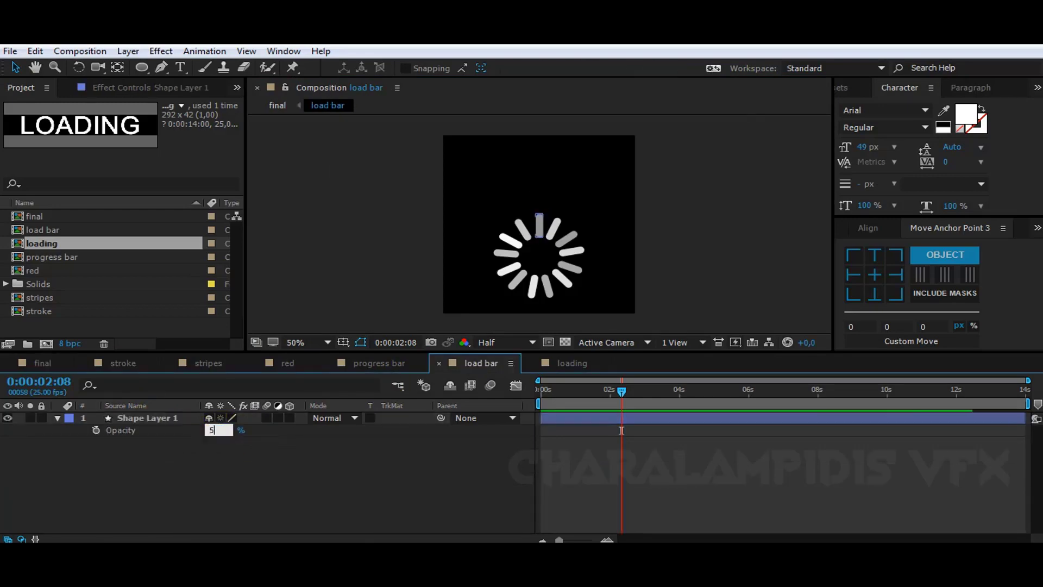
text(3)
key(Return)
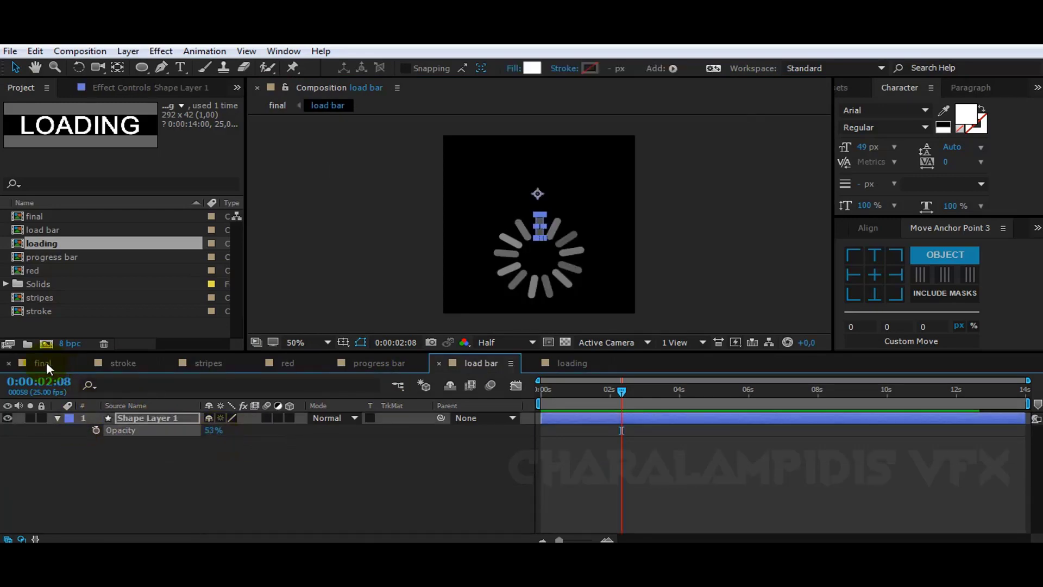
Back in the final composition, set the load bar layer's opacity to 100%
click(44, 362)
click(146, 418)
click(110, 441)
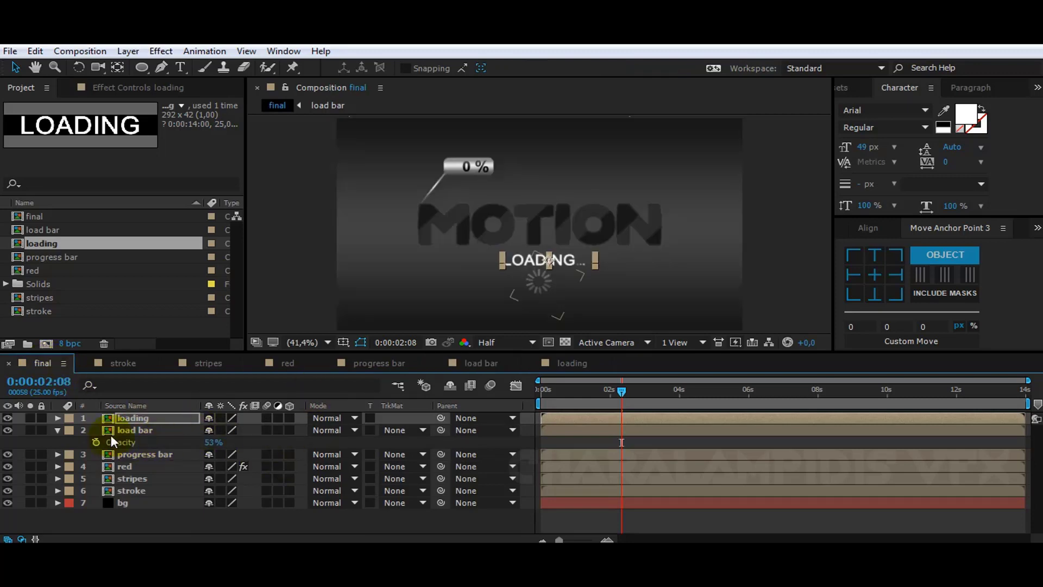
drag(218, 442, 326, 428)
Set the opacity of the loading and load bar layers to 0% and keyframe it at 0:00:02:08
click(119, 416)
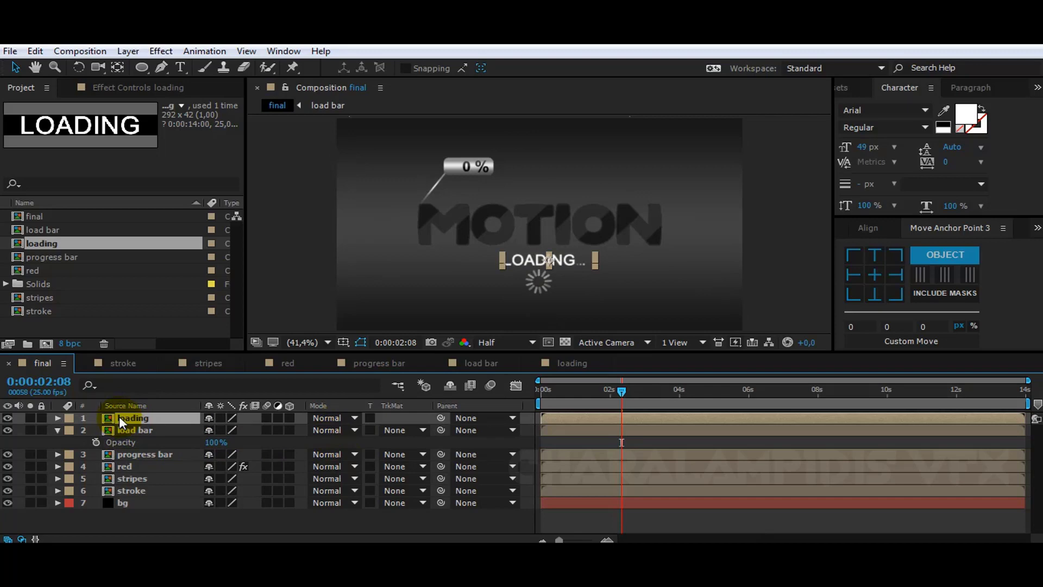
shift+click(128, 430)
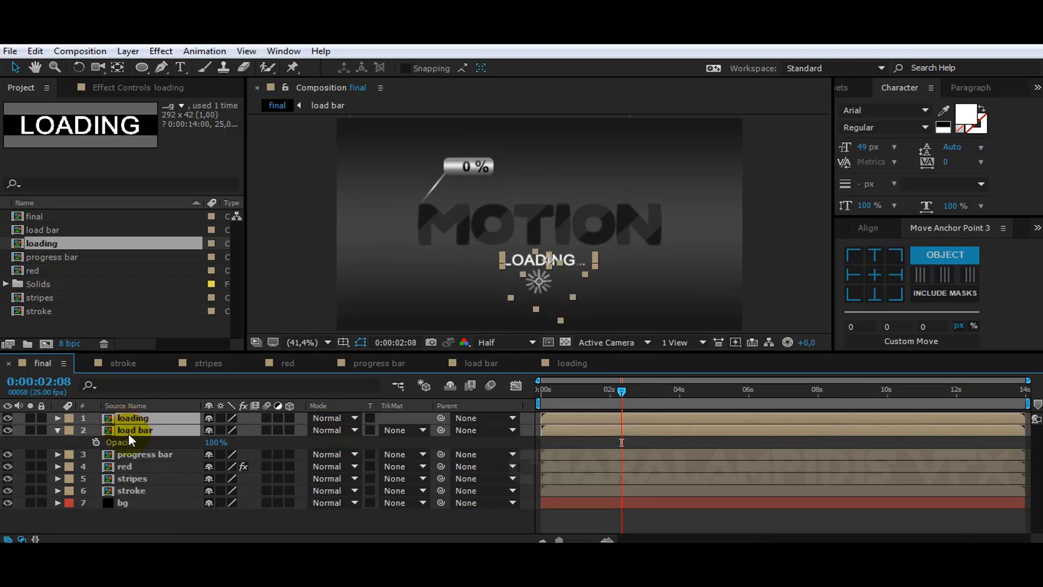
key(t)
drag(216, 430, 111, 432)
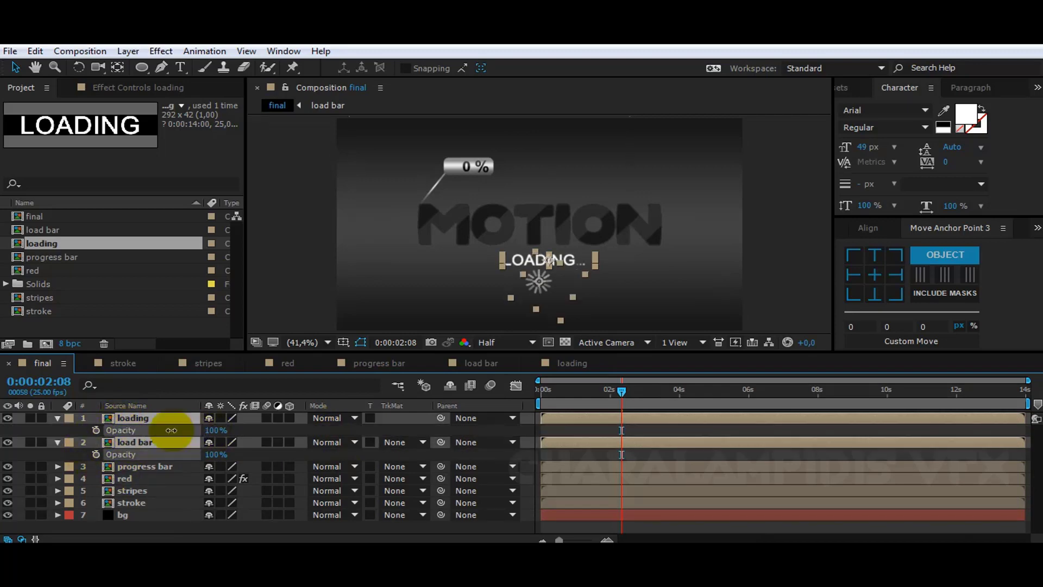
click(96, 430)
click(265, 468)
Flicker both layers in by keyframing their opacity frame by frame: 100% at 0:00:02:09, 0% at 0:00:02:10 and 100% at 0:00:02:11
key(Page_Down)
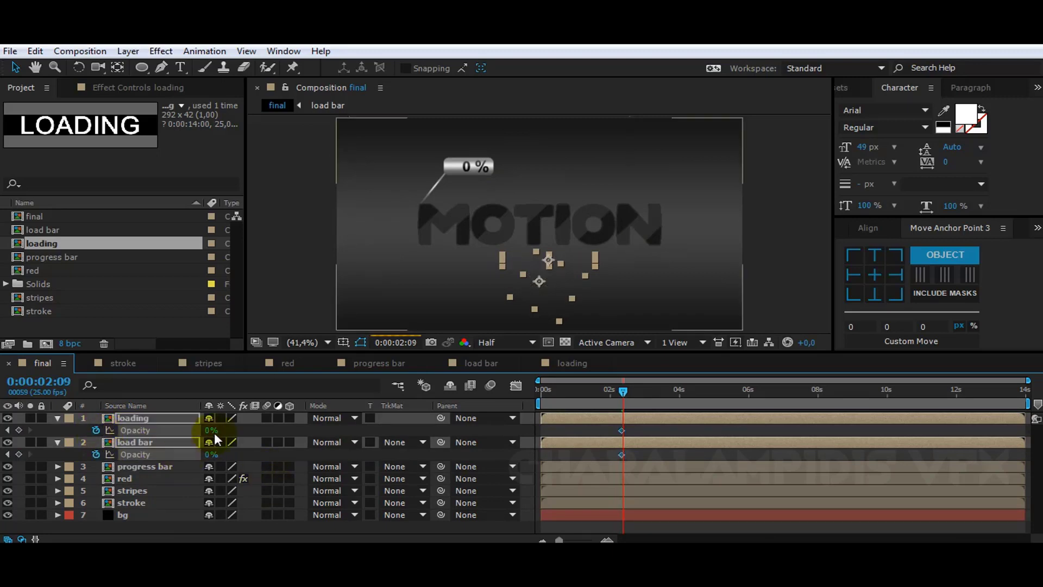
drag(213, 430, 327, 437)
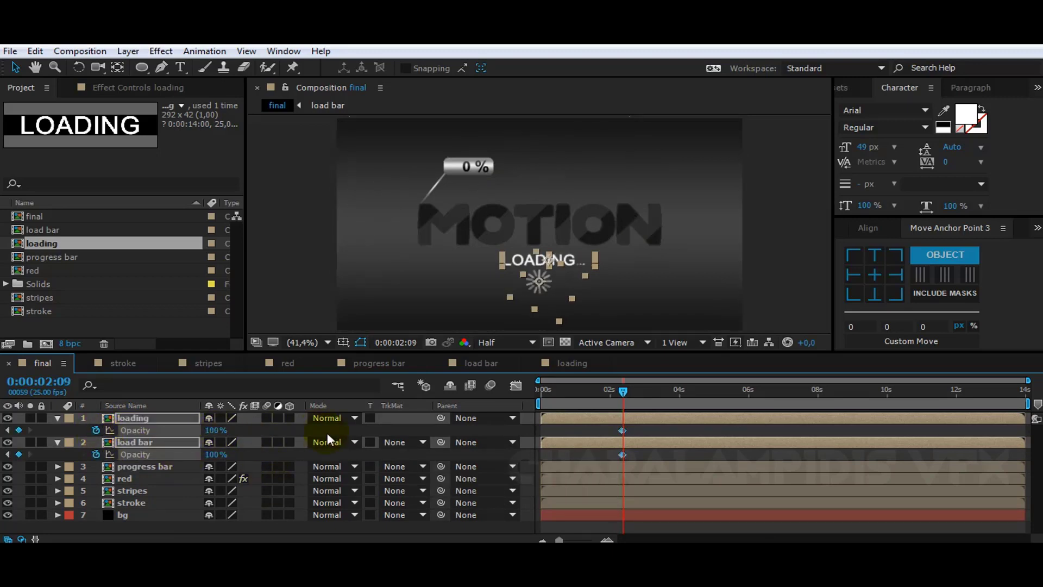
key(ctrl+Right)
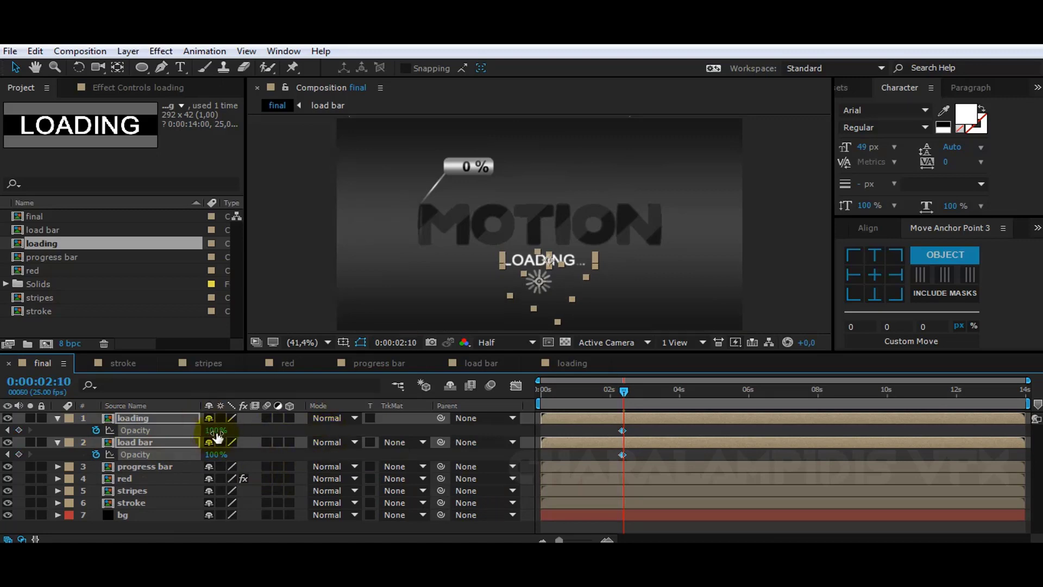
drag(213, 430, 124, 430)
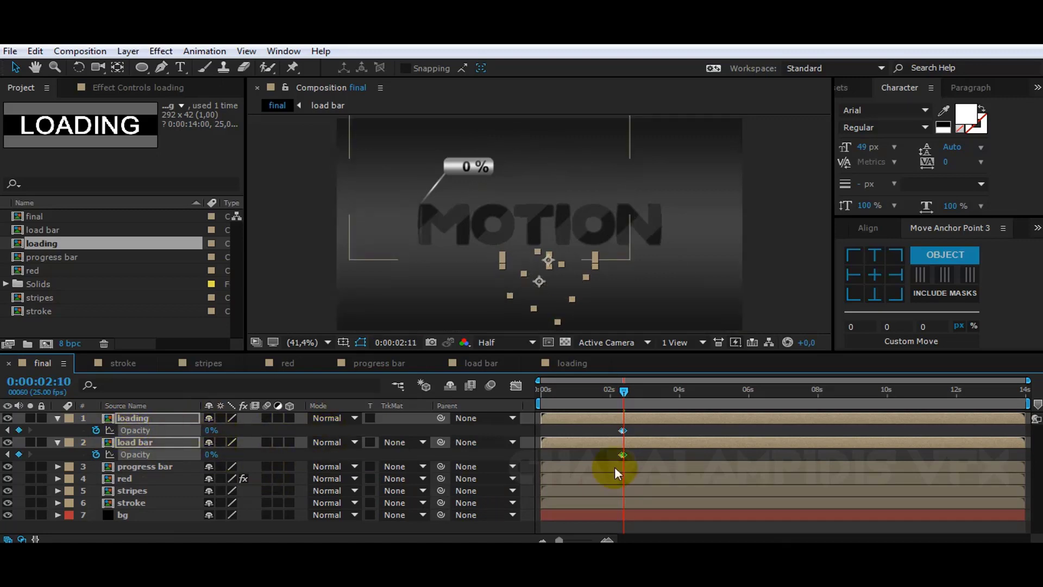
key(ctrl+Right)
drag(212, 433, 444, 426)
Hold both layers with a 100% opacity keyframe just after 9 seconds, and set their opacity to 0% at 0:00:09:03
drag(625, 389, 666, 389)
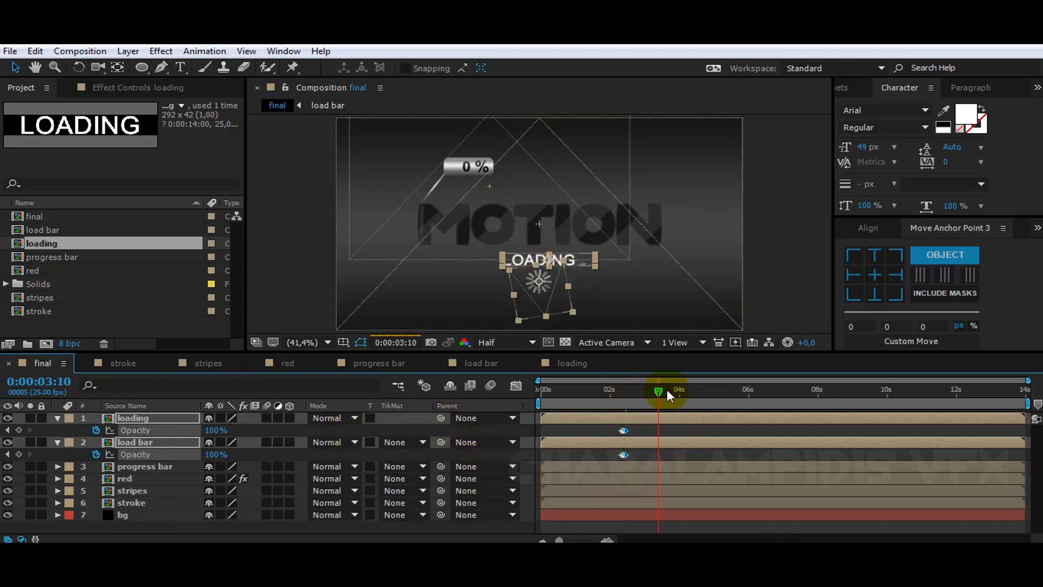
click(707, 389)
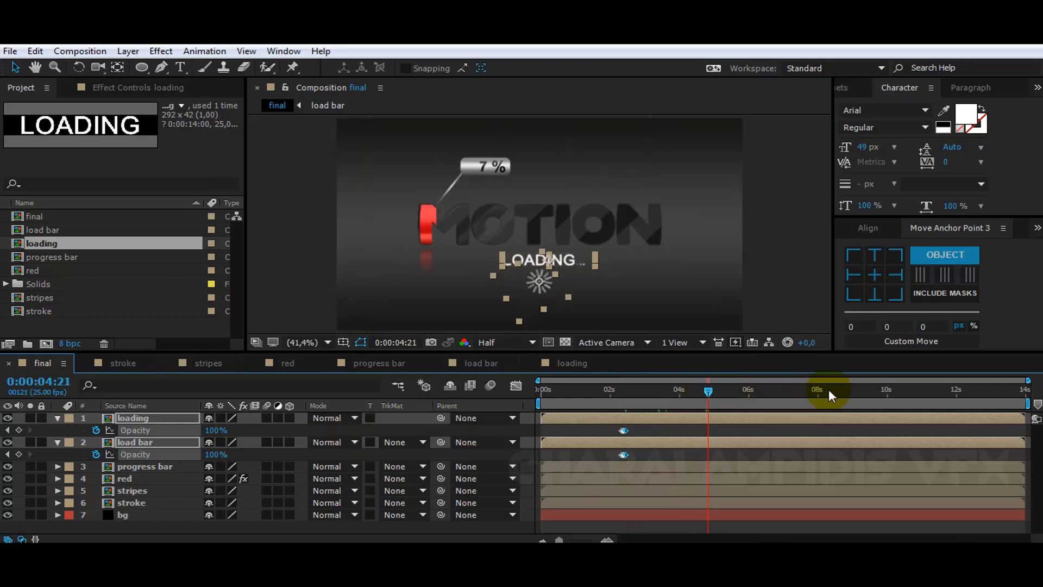
click(888, 389)
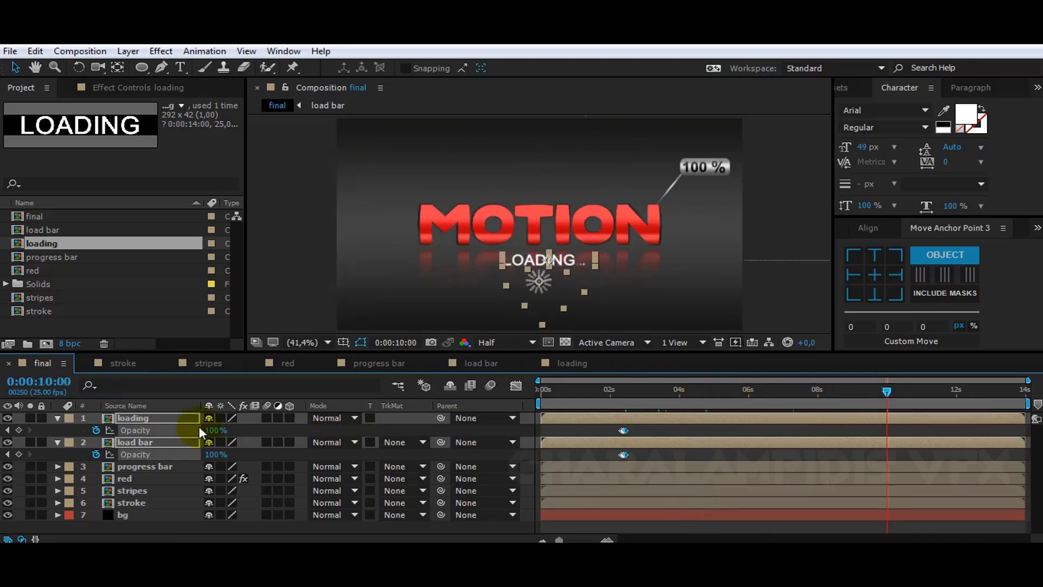
click(855, 388)
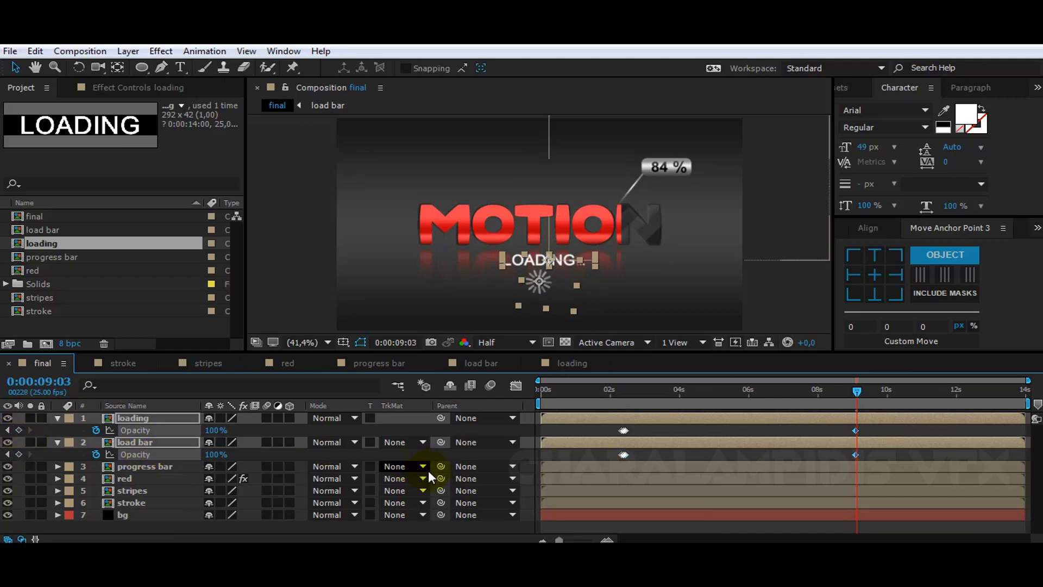
key(Page_Down)
drag(86, 436, 15, 442)
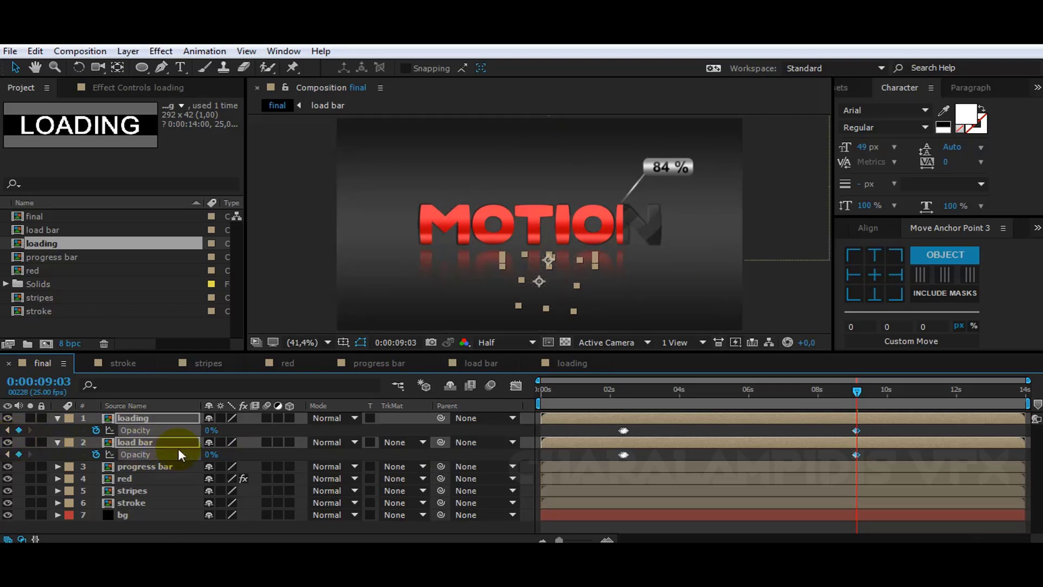
Finish the flicker-out of both layers with opacity keyframes of 100% at 0:00:09:04 and 0% at 0:00:09:05
key(Page_Down)
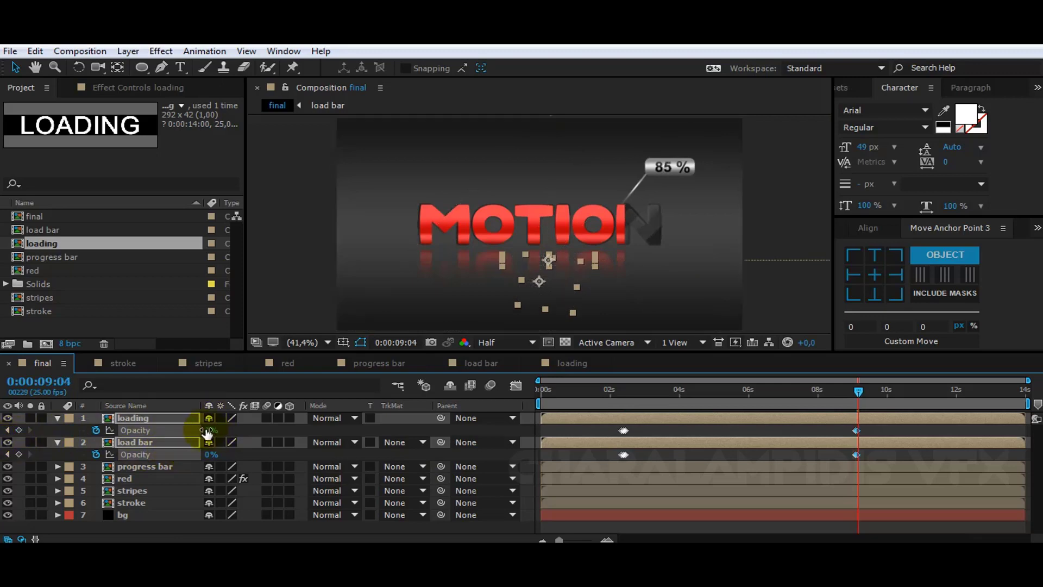
drag(209, 430, 415, 435)
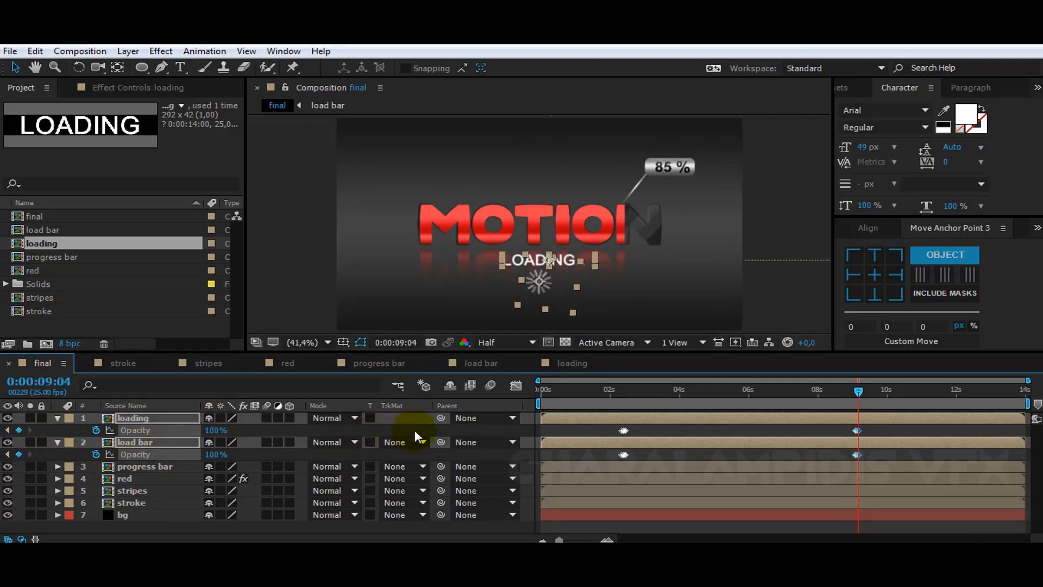
key(Page_Down)
drag(209, 431, 98, 429)
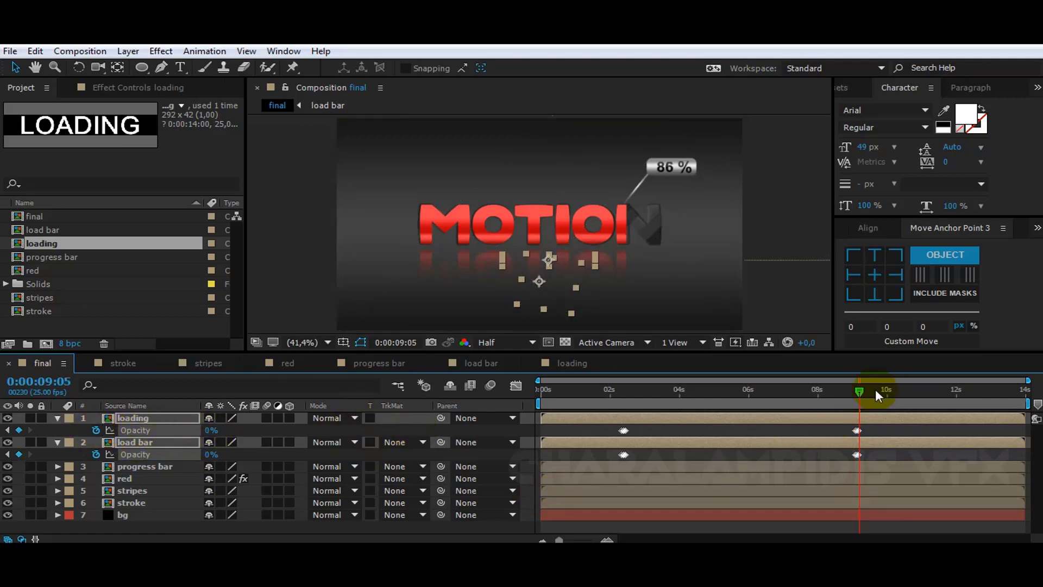
Keyframe the progress bar layer's opacity at 100% on 0:00:10:01 and 0% on 0:00:10:02
drag(875, 392, 890, 393)
click(160, 468)
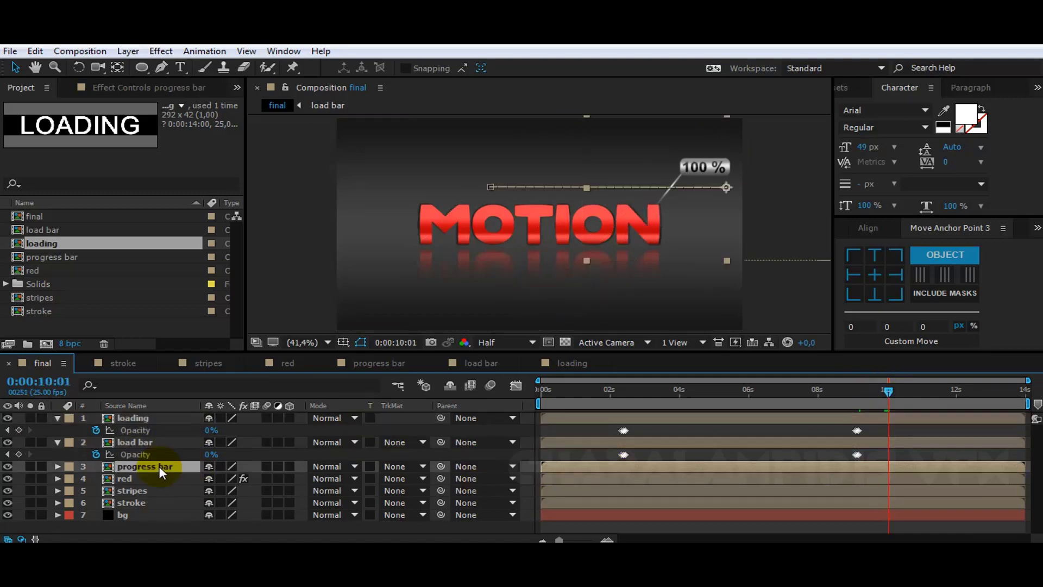
key(t)
click(96, 478)
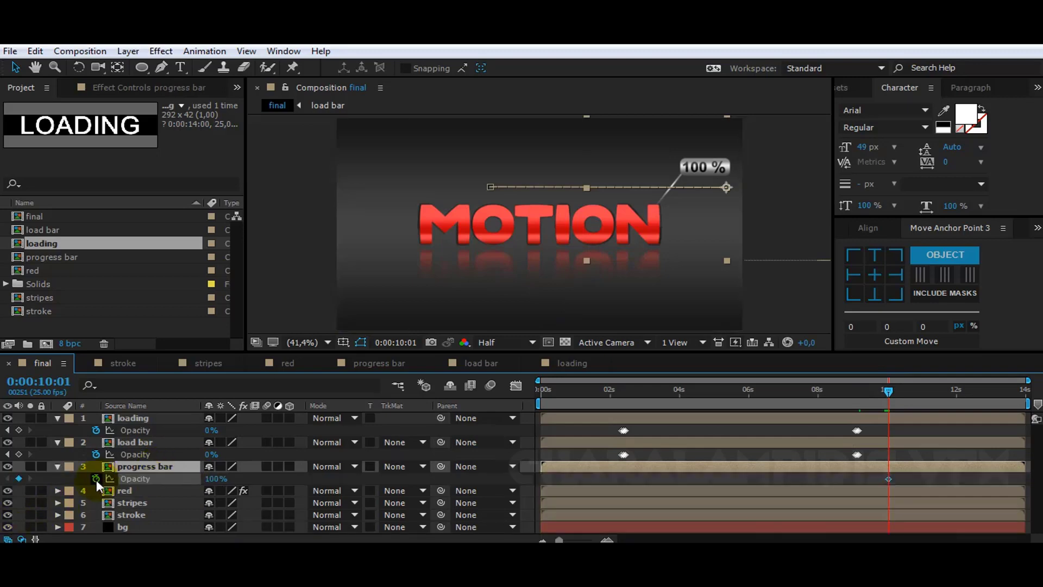
key(Page_Down)
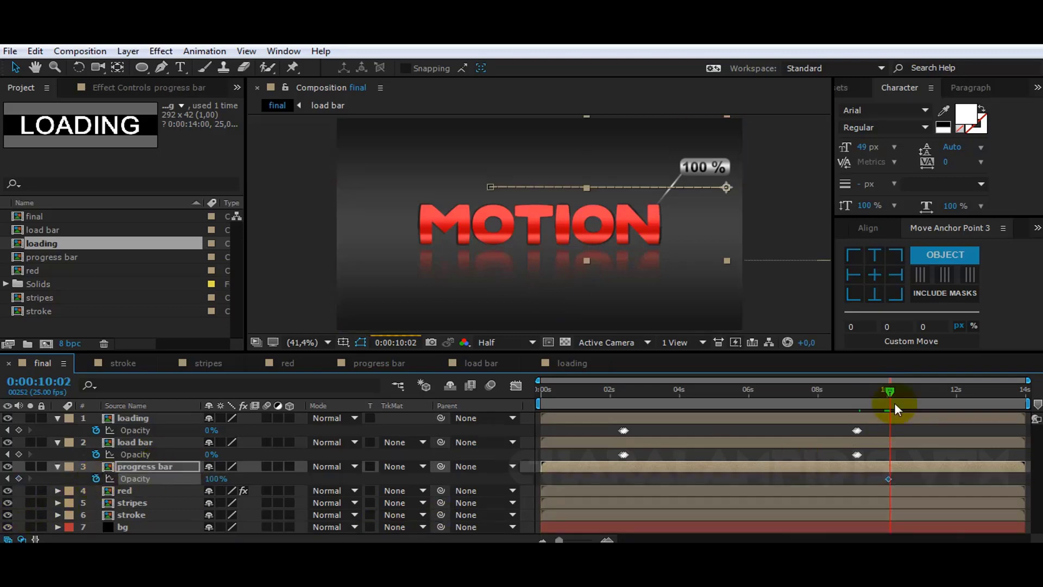
drag(220, 483, 128, 484)
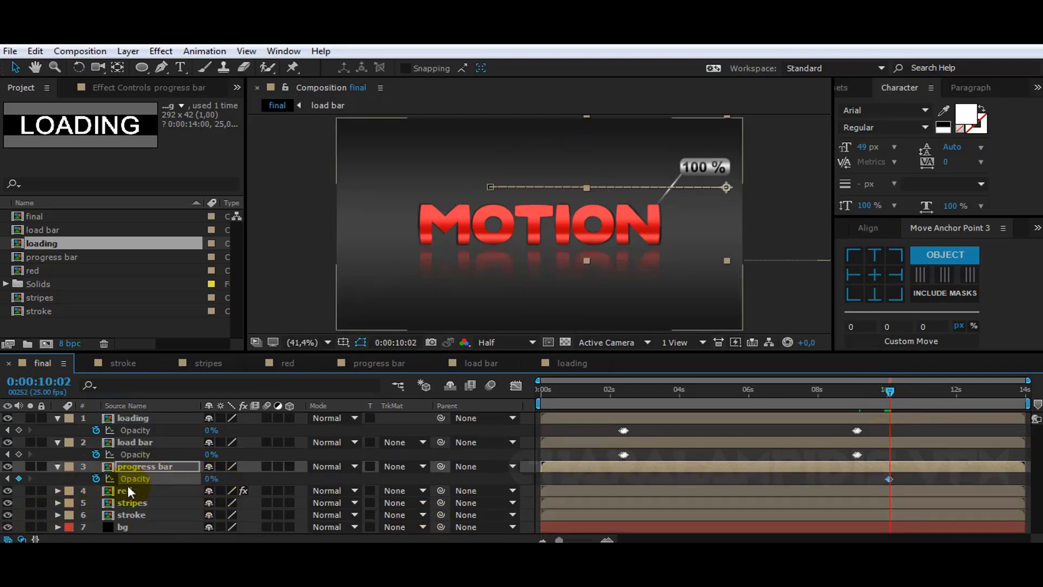
Add a second flicker to the progress bar layer with opacity keyframes of 100% at 0:00:10:03 and 0% at 0:00:10:04
key(Page_Down)
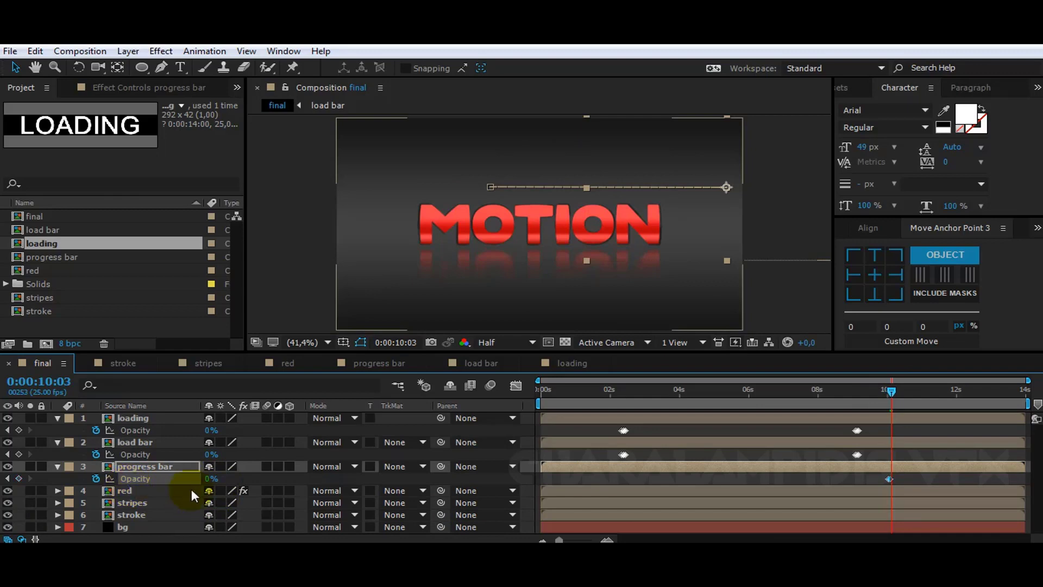
key(F2)
drag(208, 481, 422, 481)
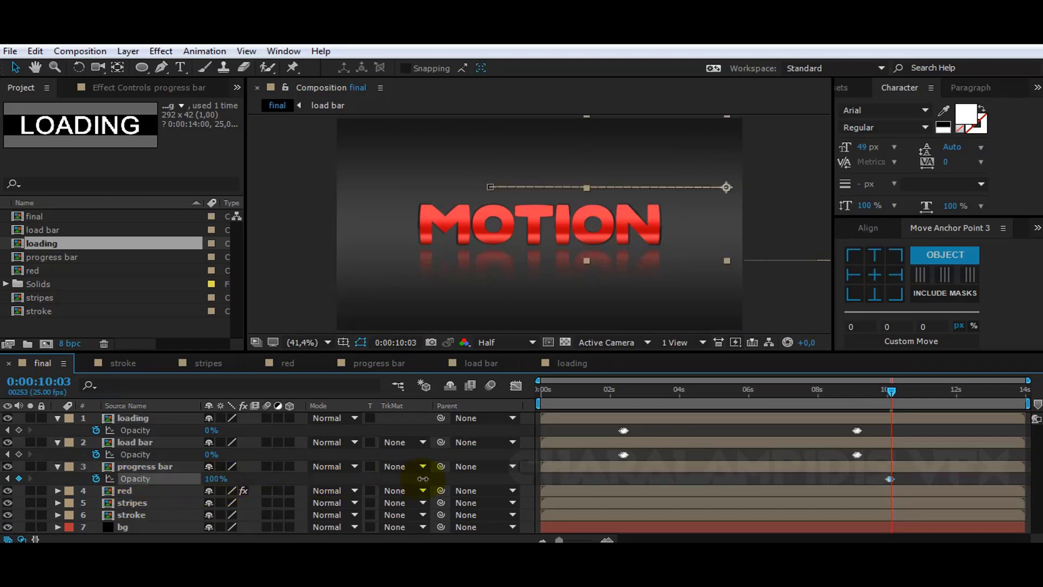
key(Page_Down)
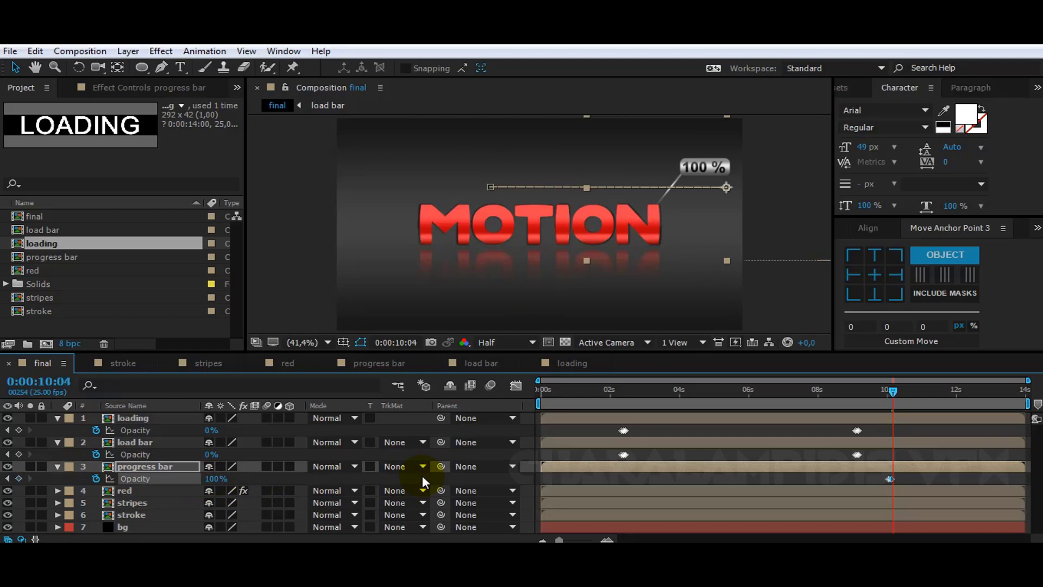
drag(216, 479, 100, 483)
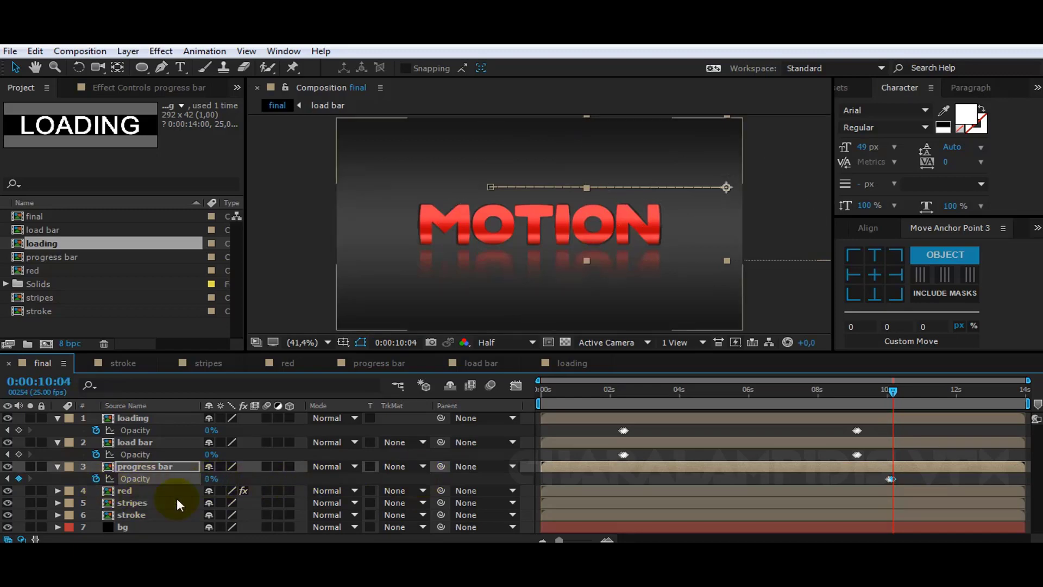
Collapse the properties of the loading, load bar and progress bar layers, and add a new adjustment layer above all layers
click(57, 466)
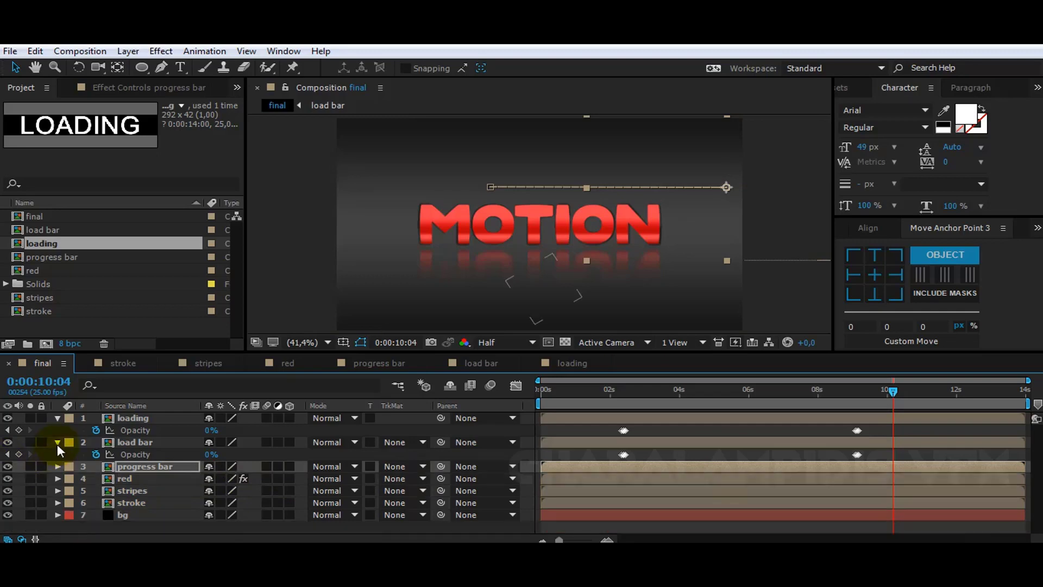
click(58, 441)
click(57, 418)
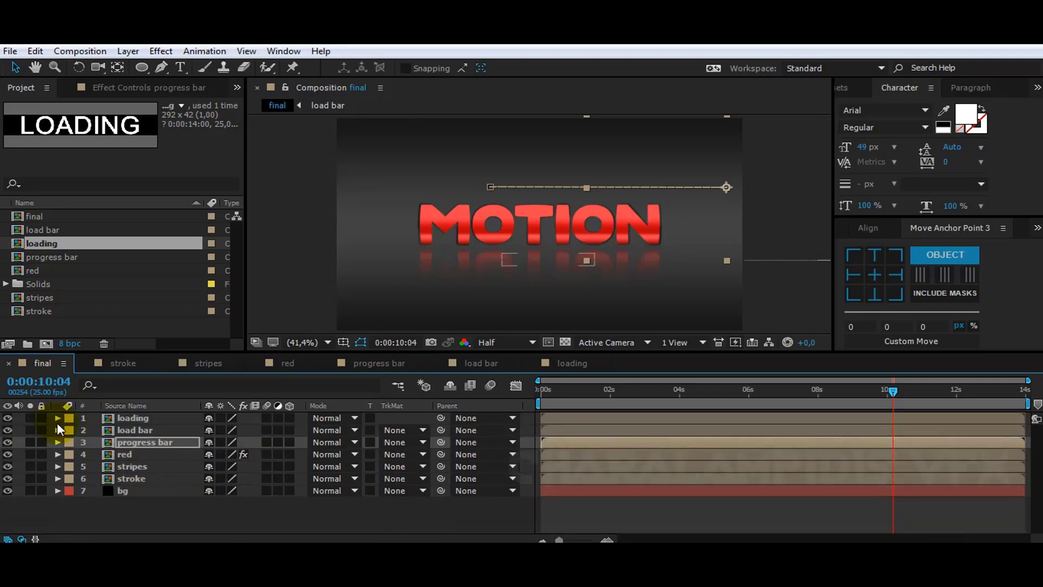
right_click(136, 520)
mouse_move(172, 383)
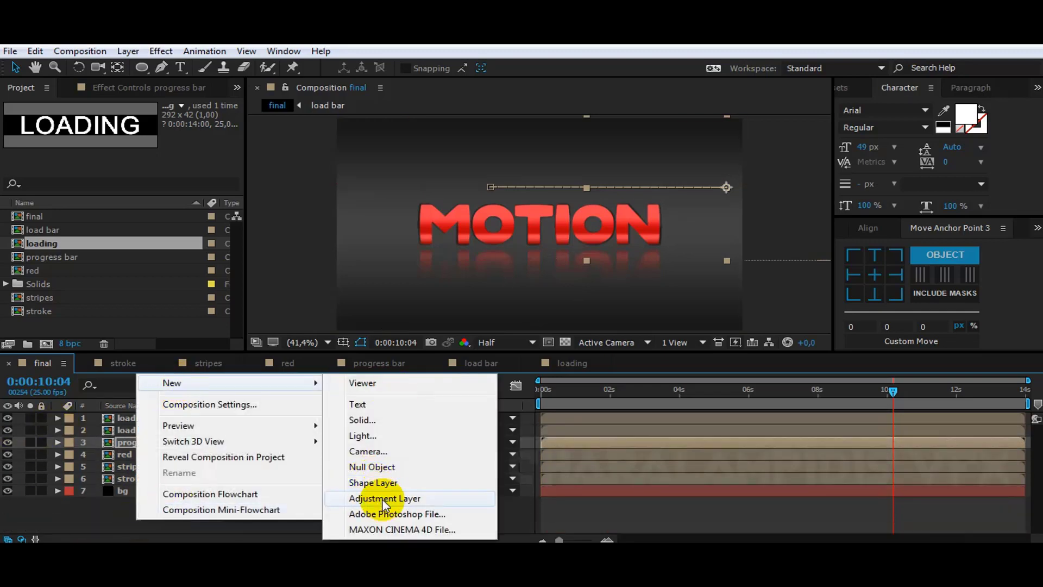
click(380, 499)
drag(129, 427, 129, 415)
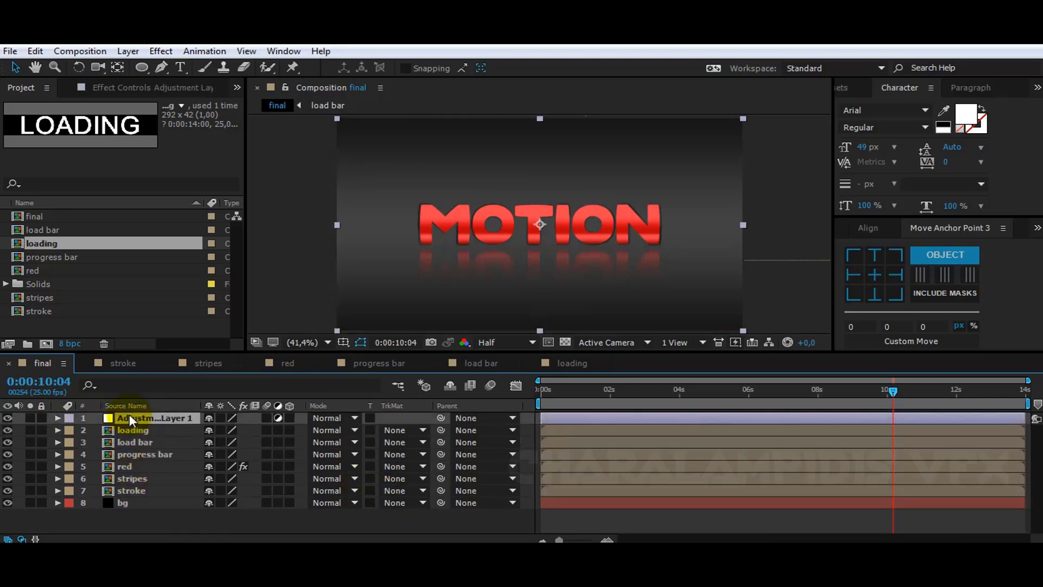
Find the Transform effect and apply it to the adjustment layer
click(842, 88)
click(847, 106)
text(tr)
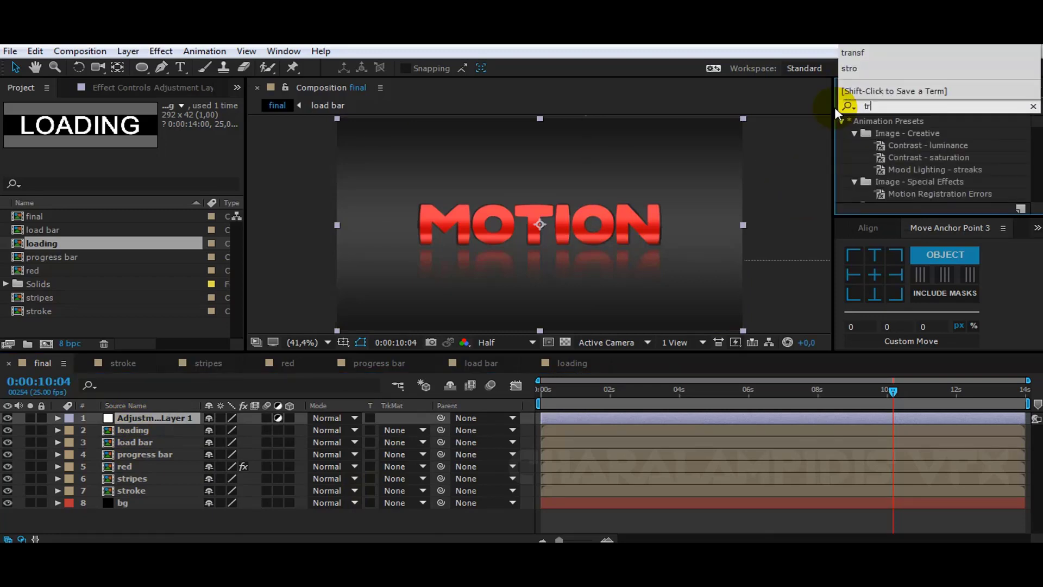
text(ansfor)
drag(893, 133, 163, 420)
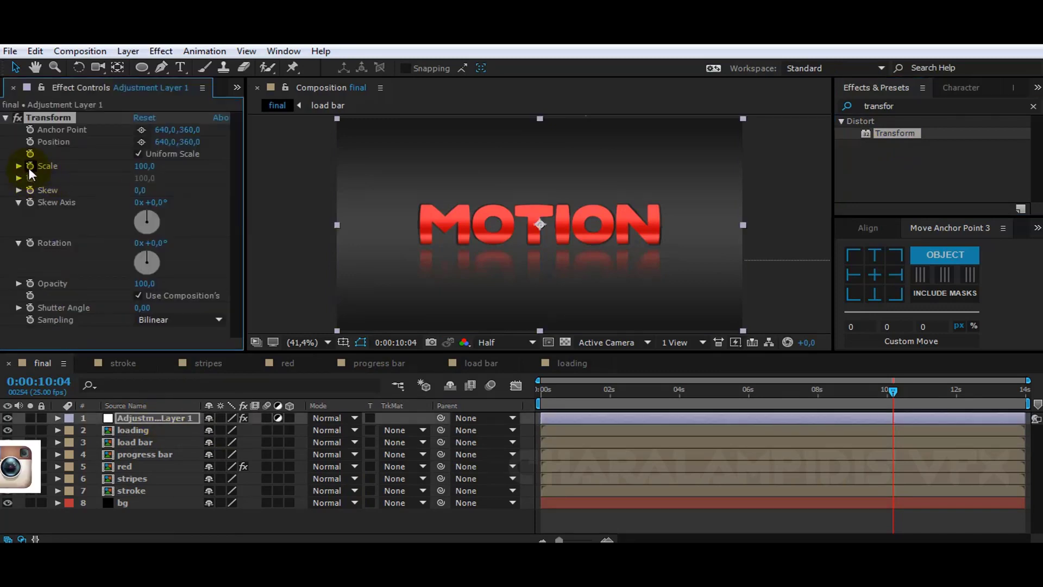
Keyframe the Transform effect's scale at 100 on 0:00:10:04 and 130 on 0:00:13:24
drag(891, 387, 1024, 392)
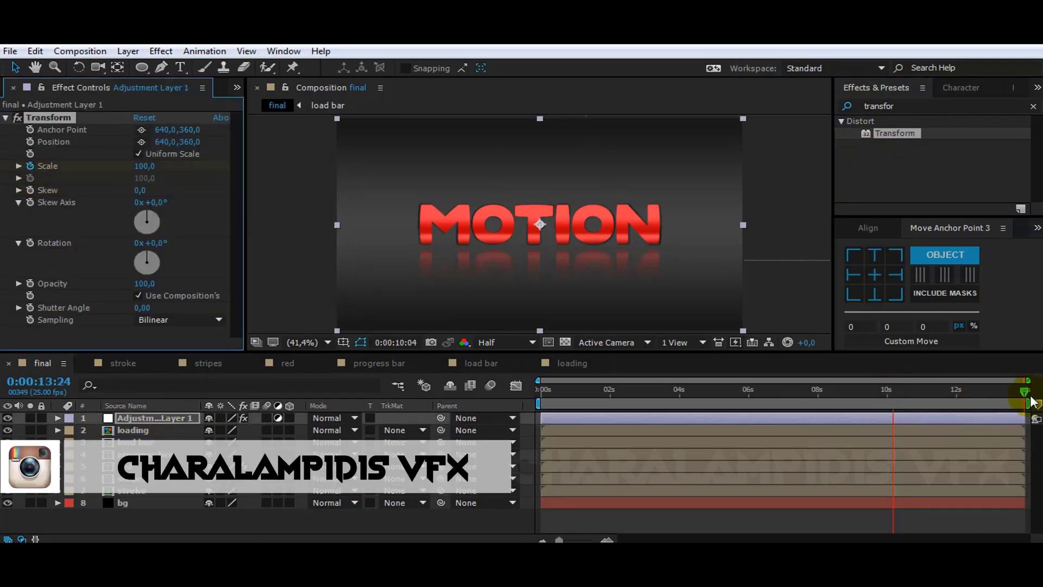
drag(144, 166, 173, 169)
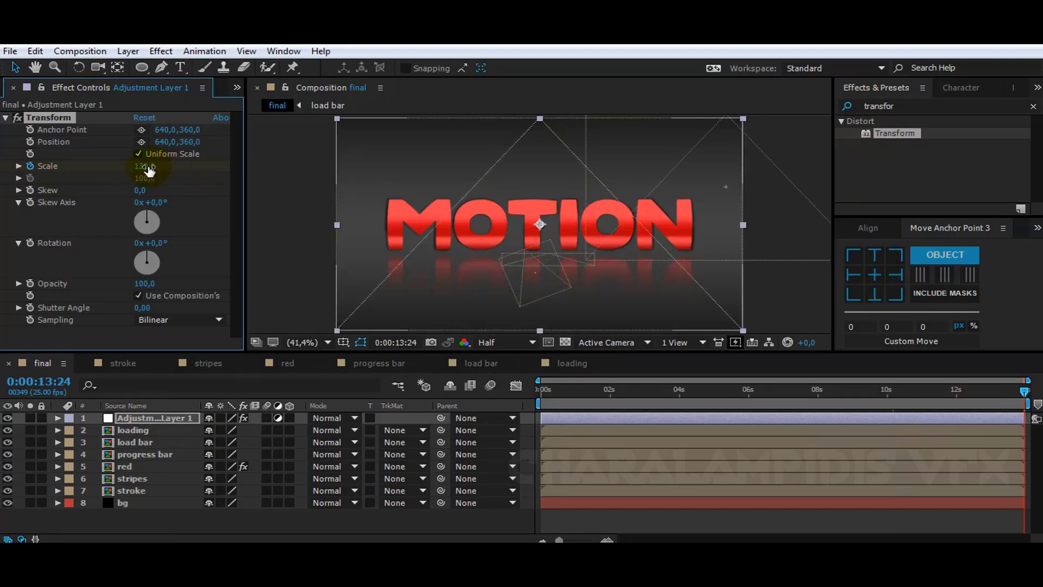
click(149, 166)
key(Return)
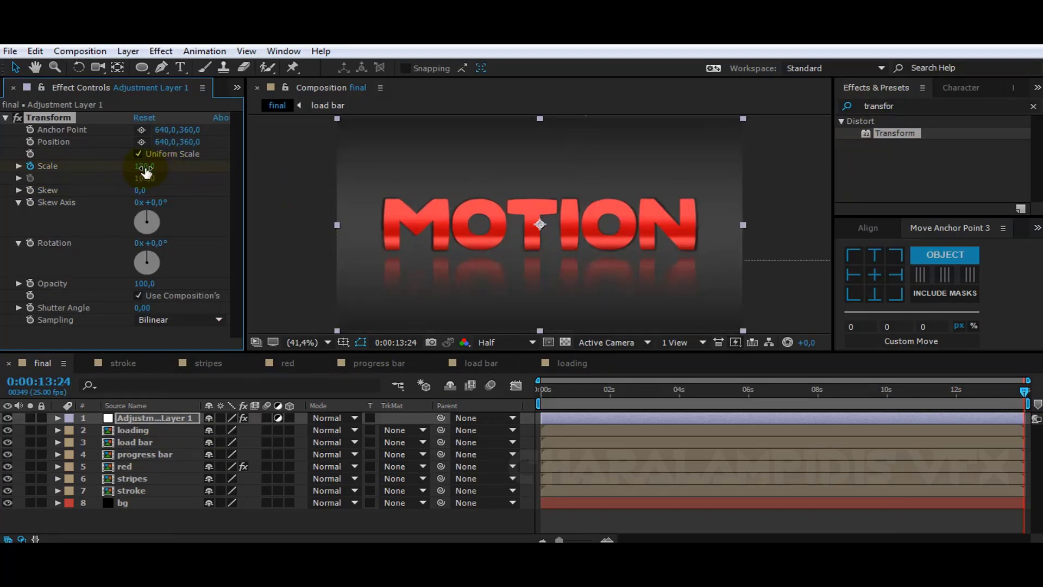
Apply Easy Ease to both scale keyframes of the adjustment layer, and collapse its properties and the Transform effect
click(129, 417)
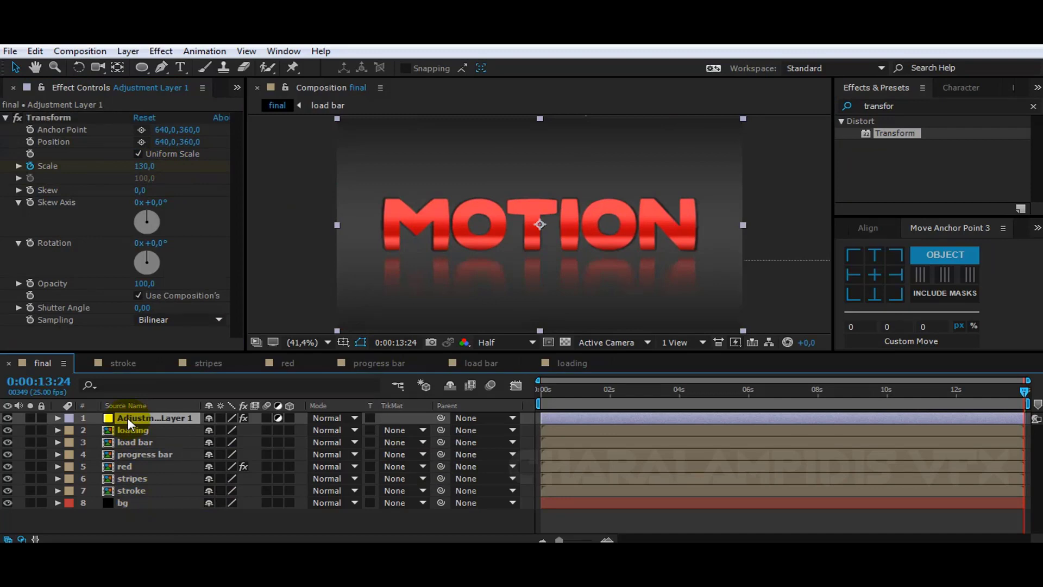
key(u)
drag(1024, 455, 883, 435)
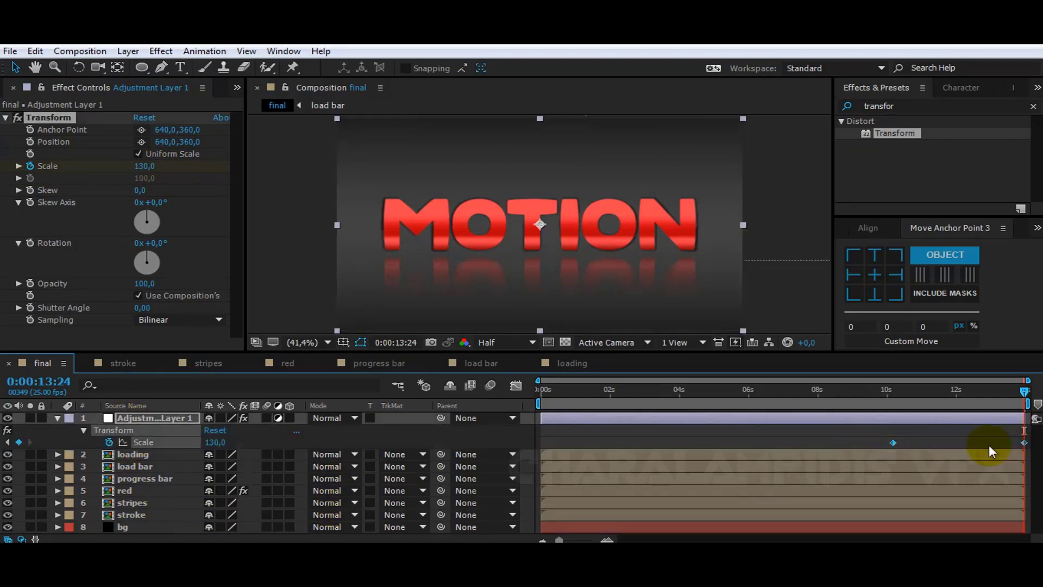
key(F9)
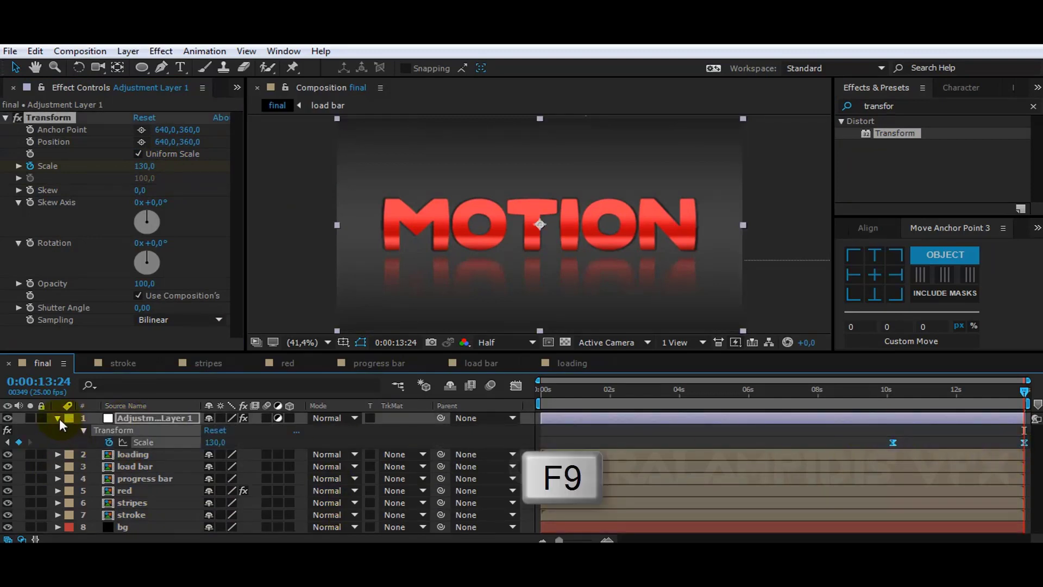
click(83, 430)
click(6, 118)
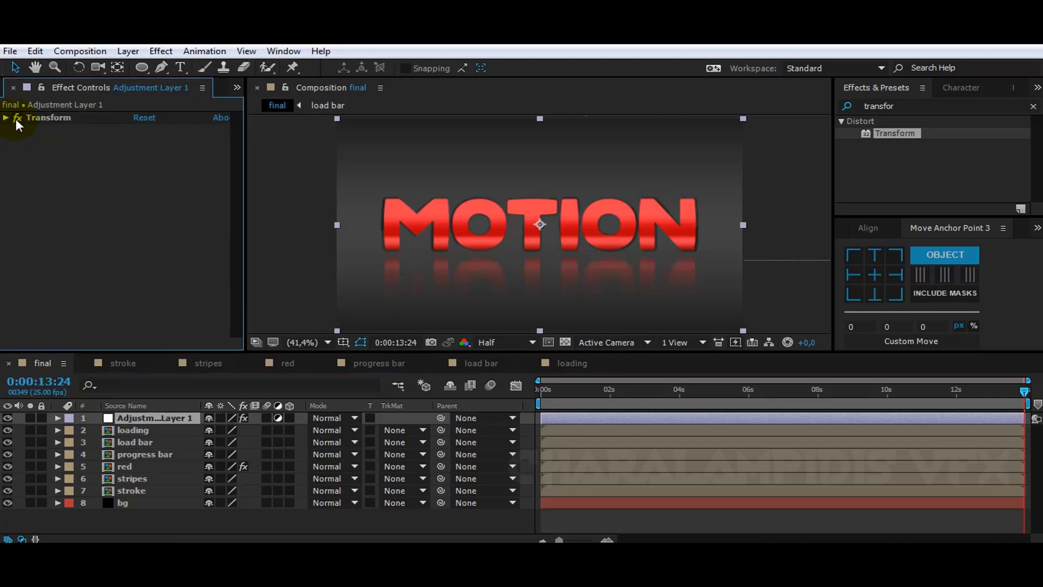
Group the load bar, loading, progress bar, red, stripes and stroke compositions into a new project folder named comp
click(237, 88)
click(245, 107)
click(26, 322)
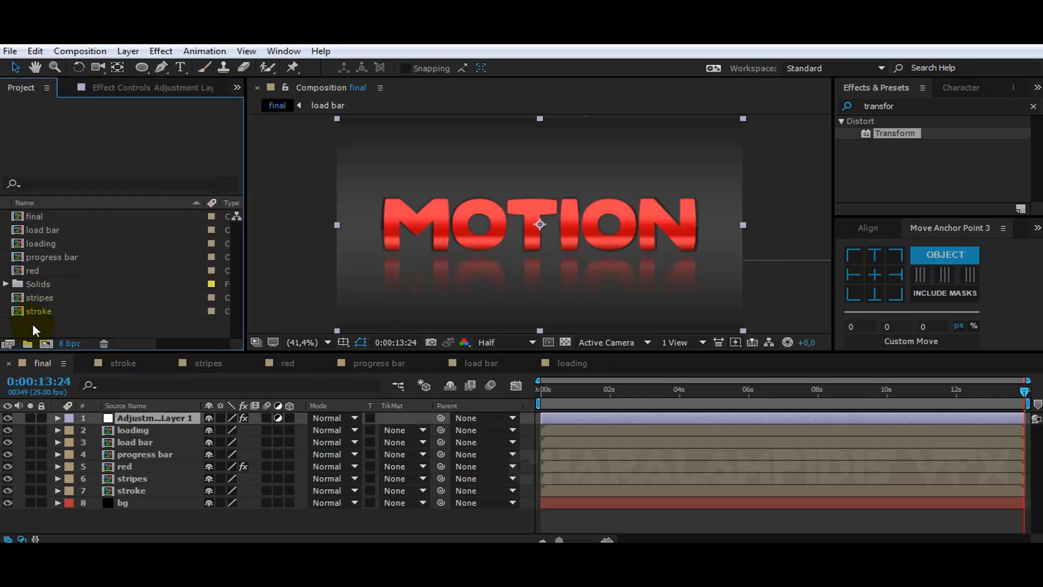
click(45, 231)
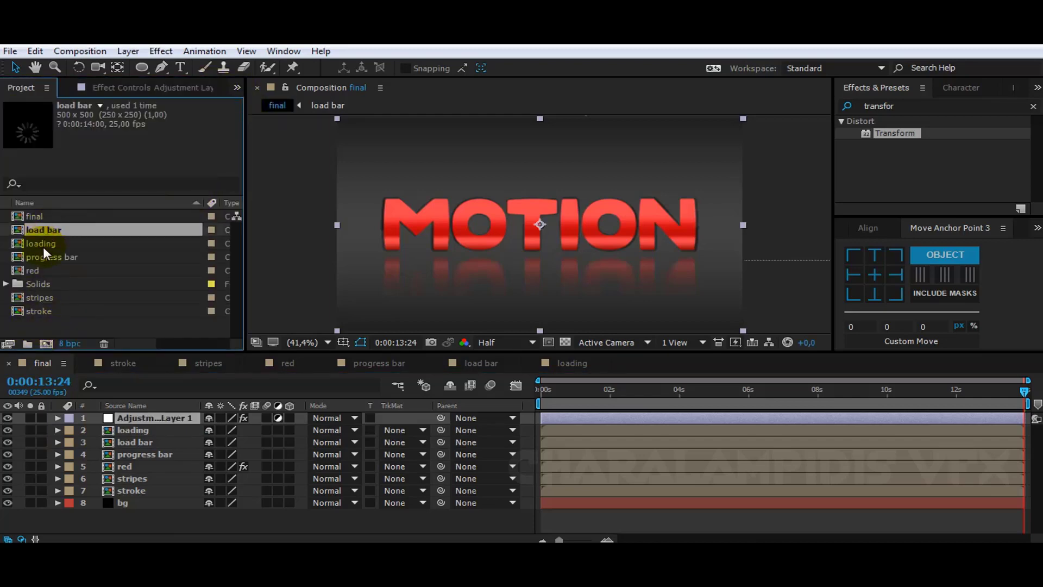
ctrl+click(44, 246)
ctrl+click(44, 257)
ctrl+click(44, 270)
ctrl+click(44, 298)
ctrl+click(44, 311)
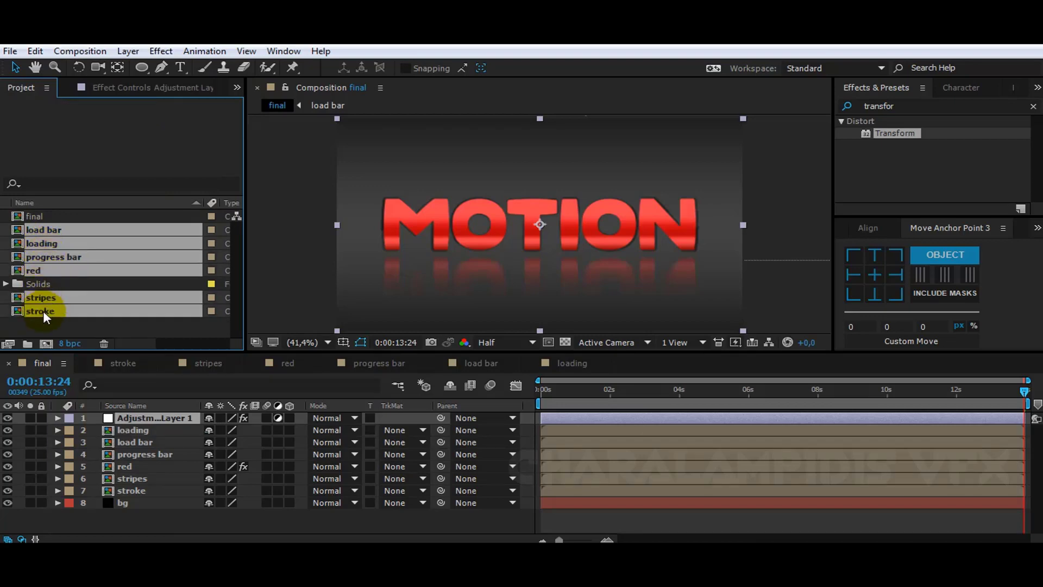
drag(43, 311, 31, 343)
text(c)
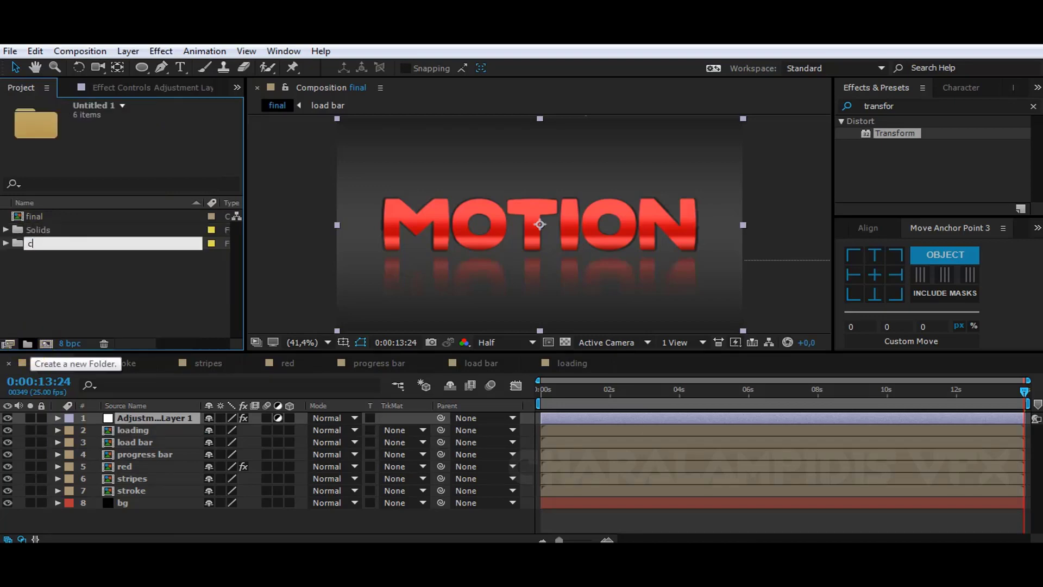
text(omp)
key(Return)
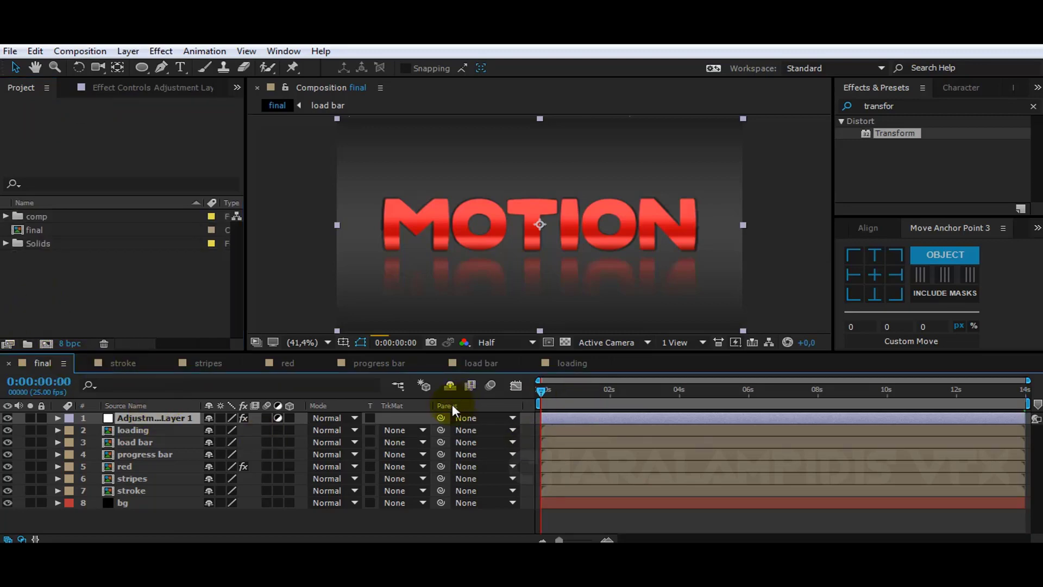
Return to the start of the timeline and apply the Venetian Blinds effect to the stroke layer
key(Home)
mouse_move(279, 492)
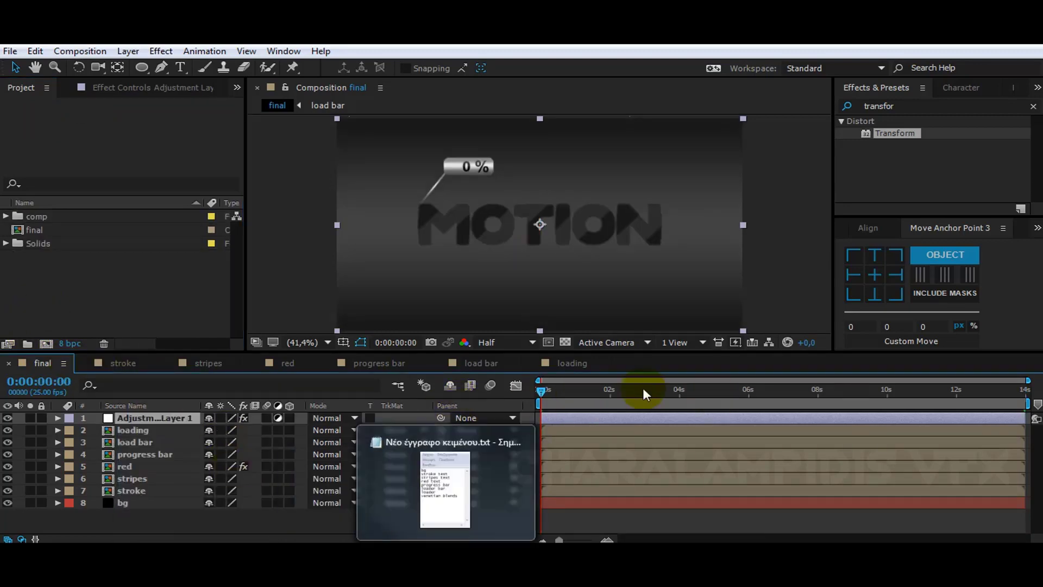
click(131, 491)
key(ctrl+5)
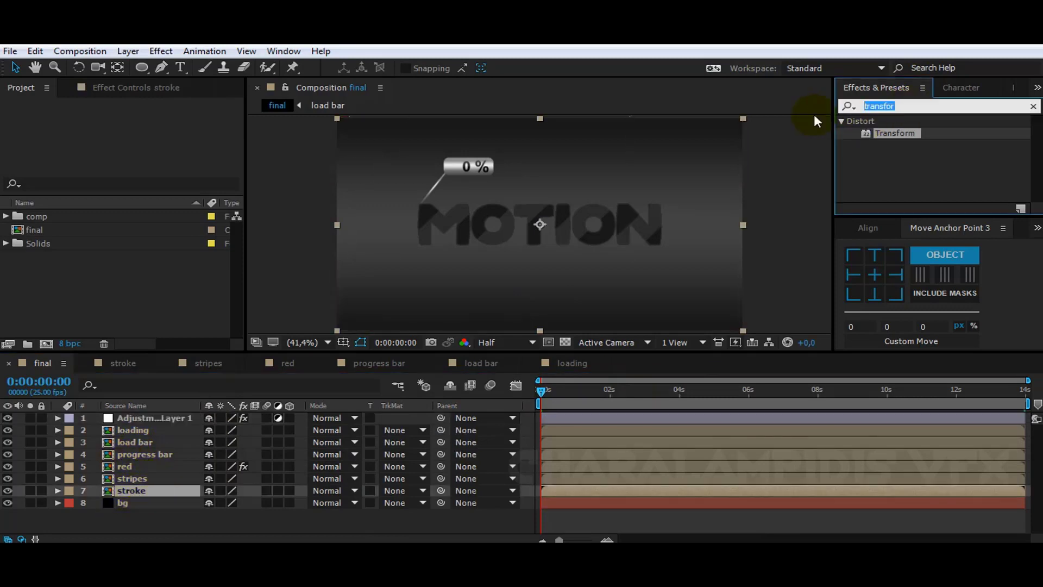
text(vent)
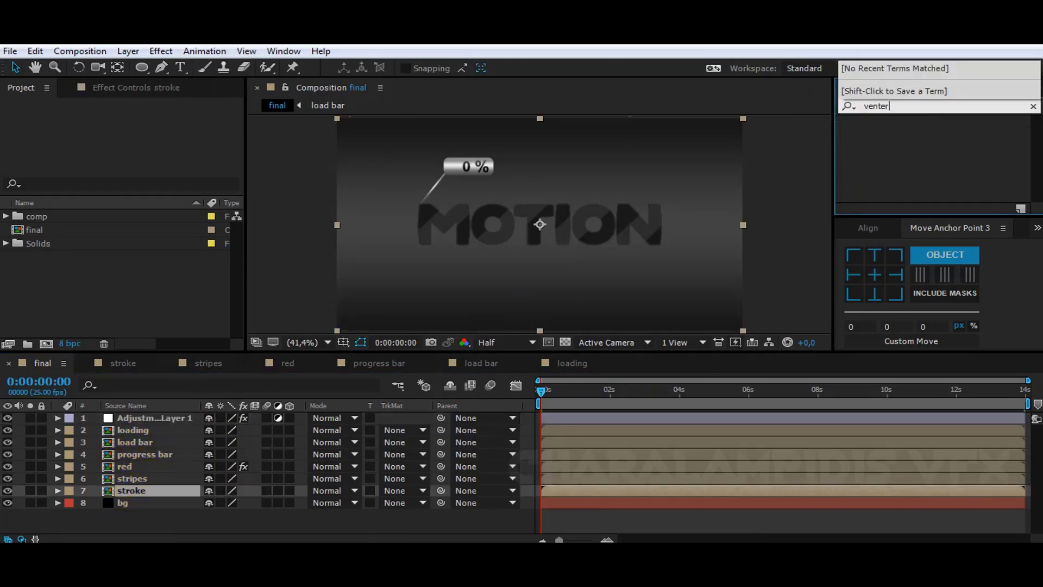
key(BackSpace)
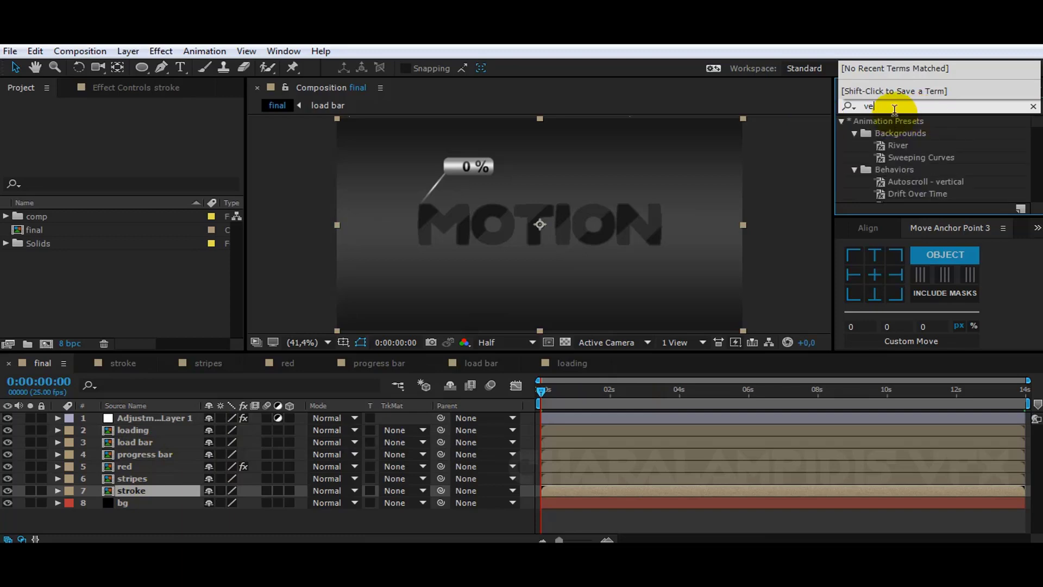
drag(912, 173, 151, 490)
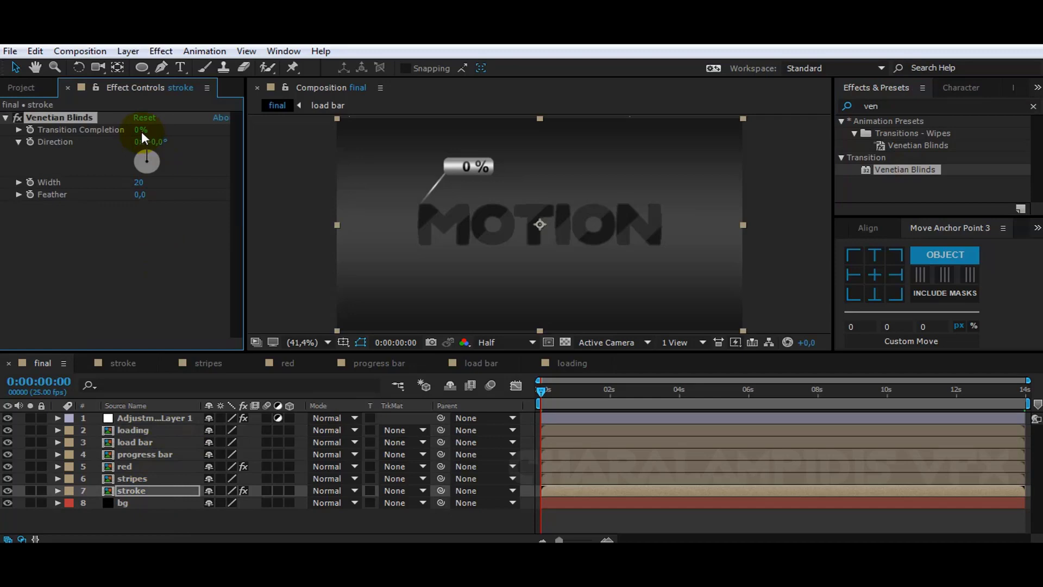
At 0:00:01:24, set the Venetian Blinds direction to 45° and width to 54, with transition completion at 39% as a preview
click(608, 392)
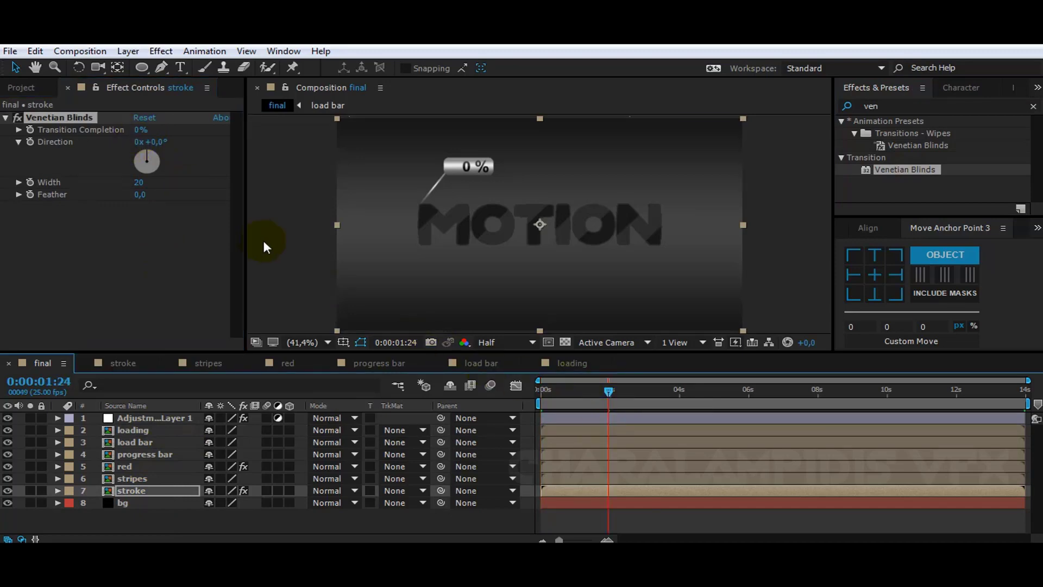
click(146, 142)
text(45)
key(Return)
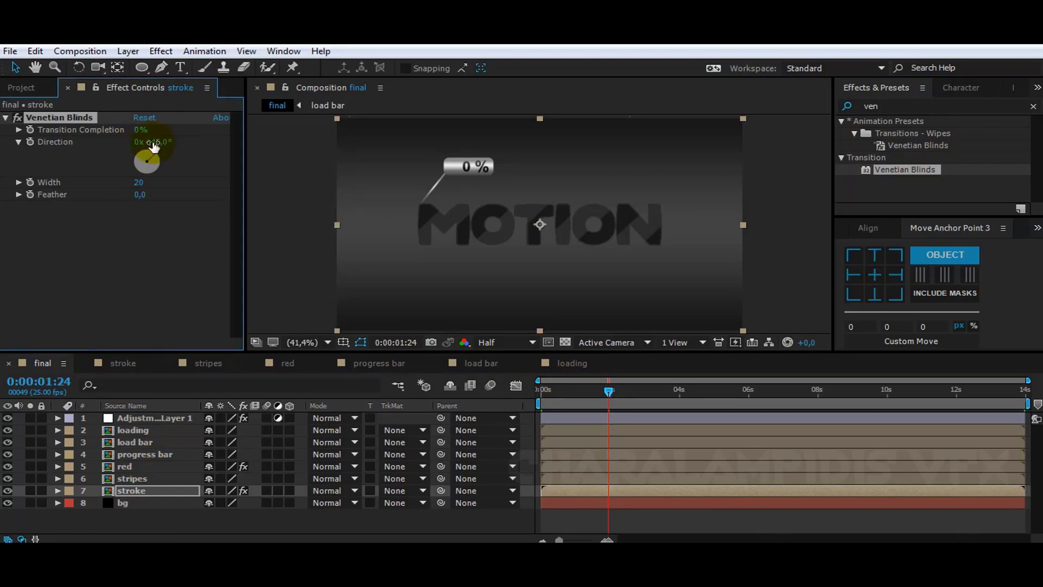
drag(141, 130, 170, 133)
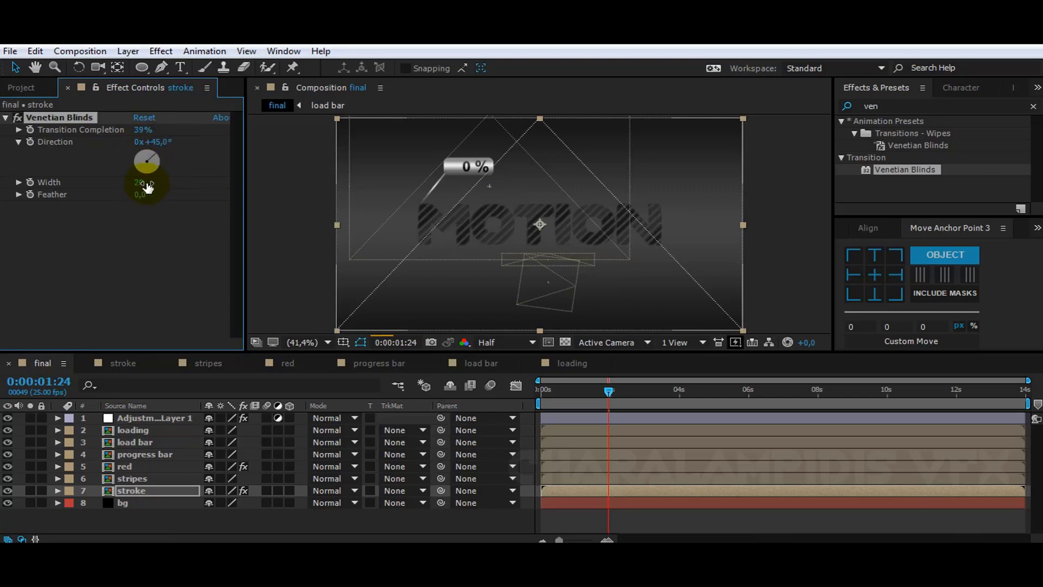
drag(155, 183, 167, 183)
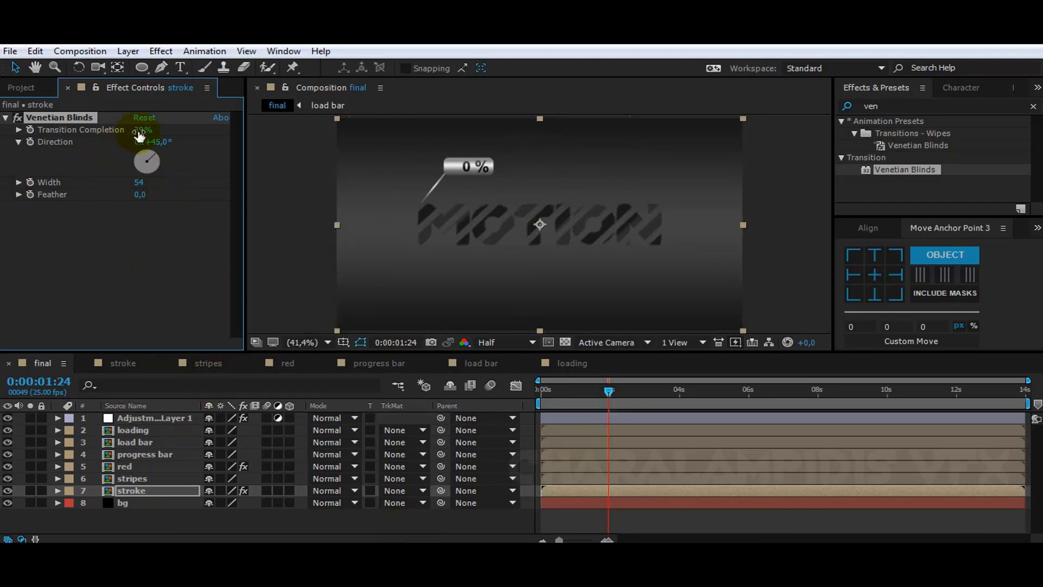
Keyframe the Venetian Blinds transition completion at 0% on 0:00:01:24 and 100% on 0:00:00:00
drag(139, 136, 57, 123)
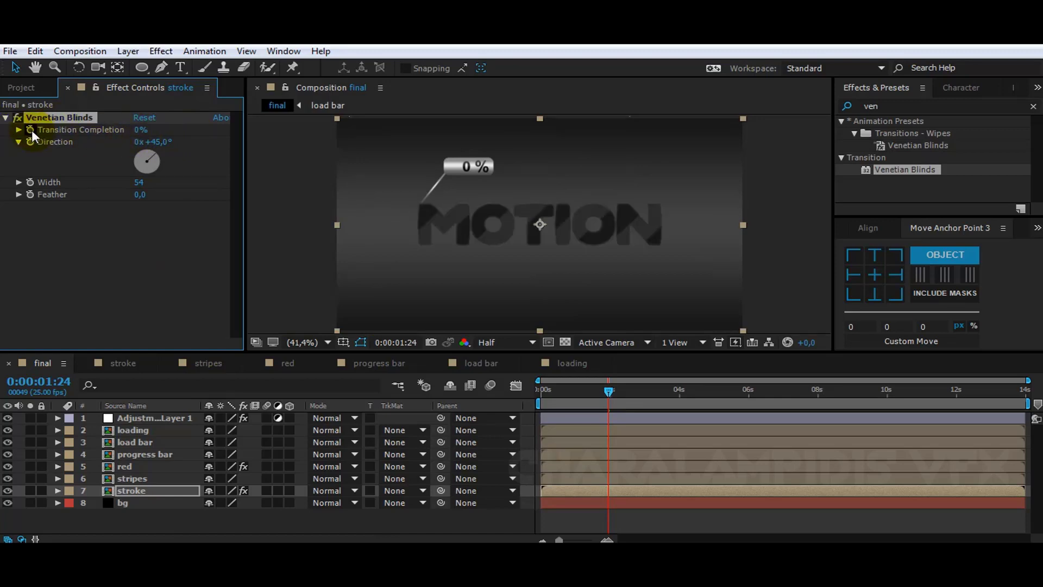
key(Home)
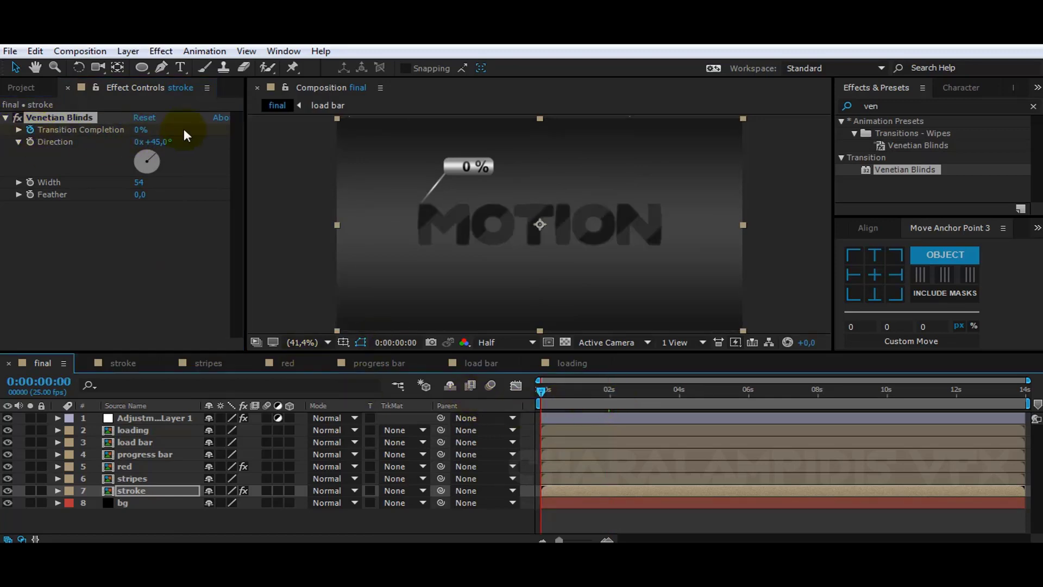
click(140, 129)
text(100)
key(Return)
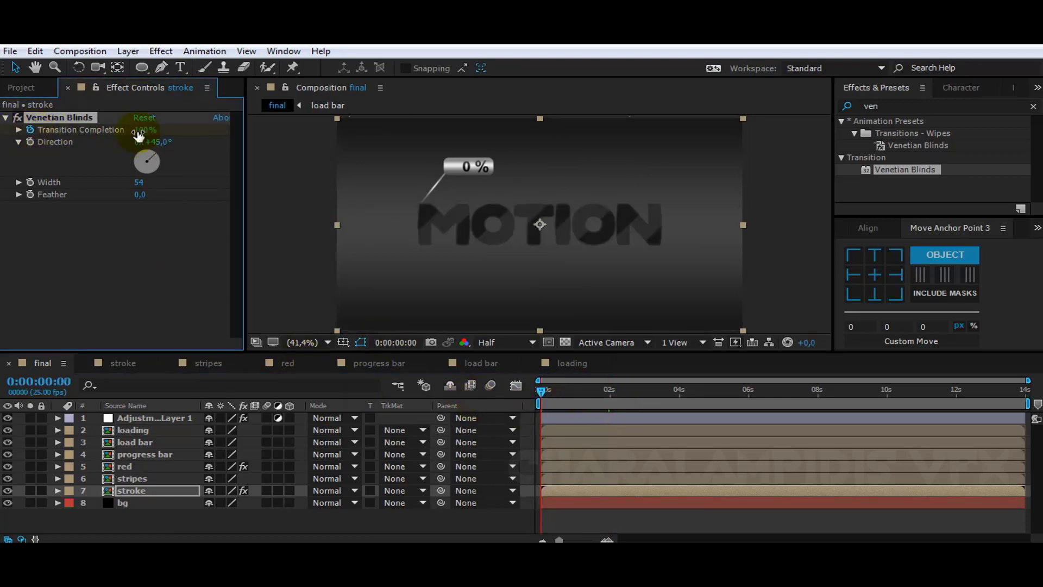
Start the progress bar layer's flicker-in with opacity keyframes of 0% at 0:00:04:00 and 100% at 0:00:04:01
click(680, 391)
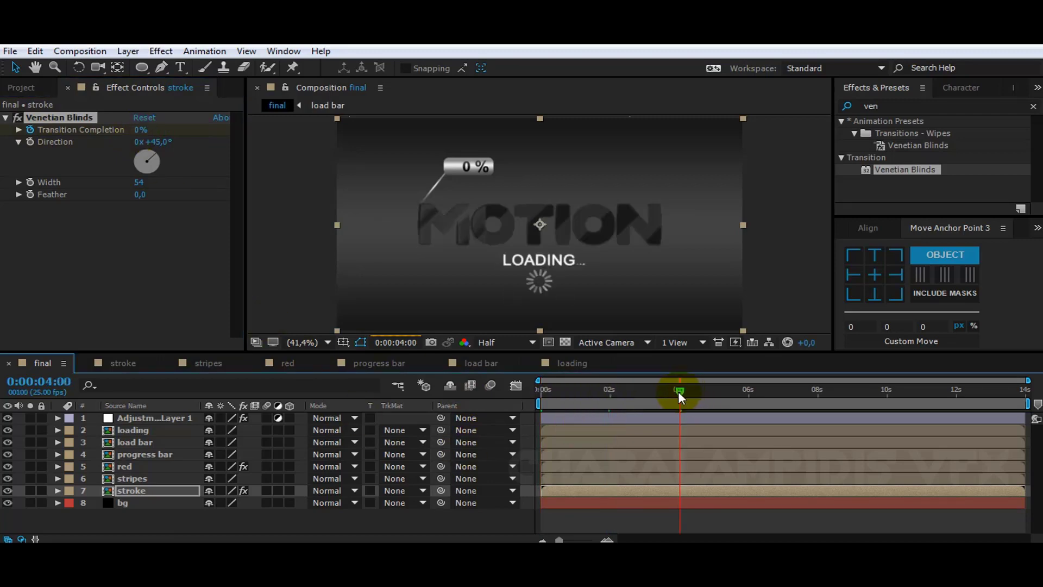
click(155, 453)
key(u)
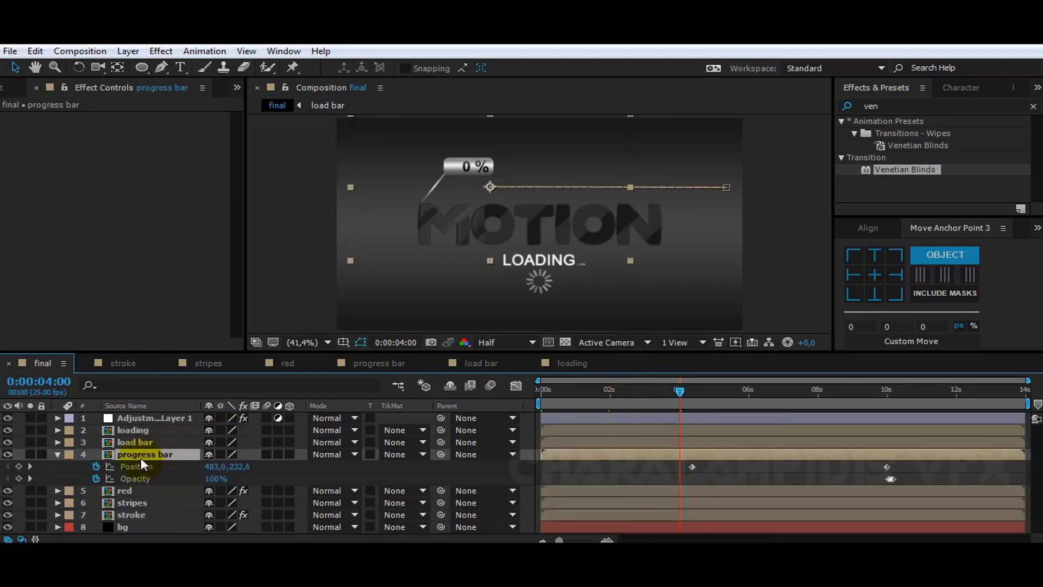
click(19, 478)
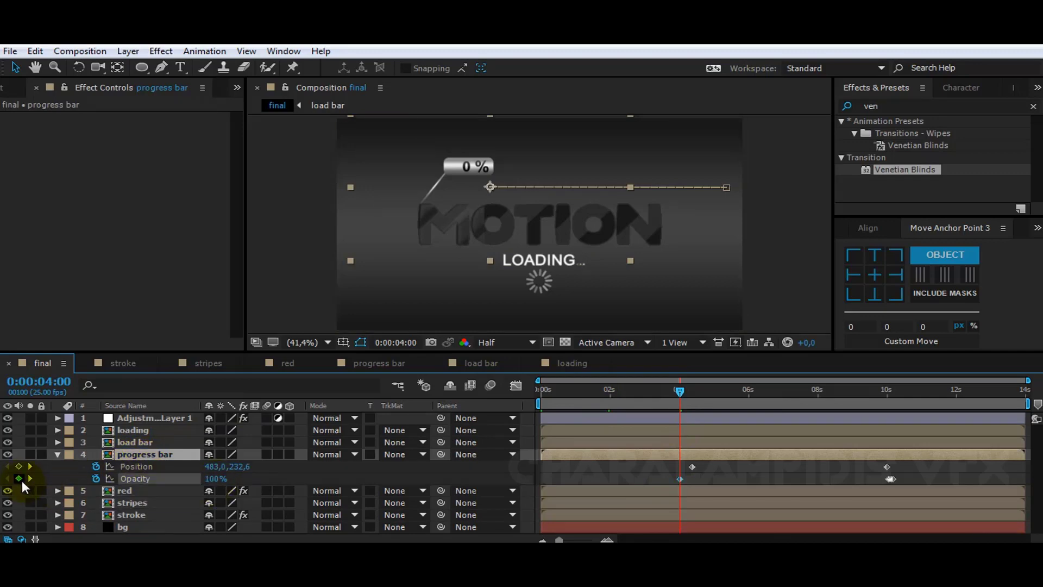
drag(210, 477, 96, 478)
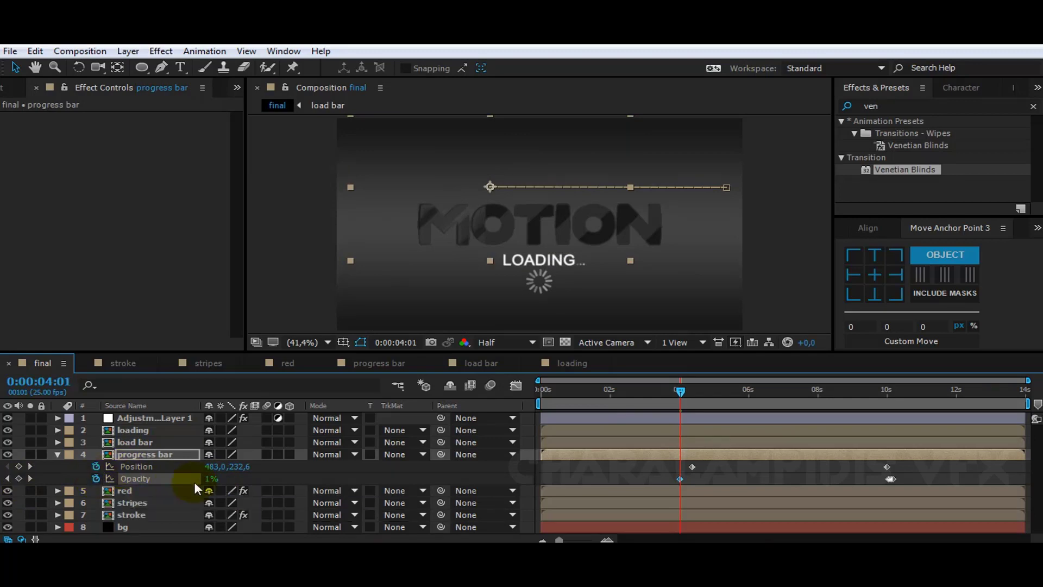
drag(215, 481, 306, 481)
key(Page_Down)
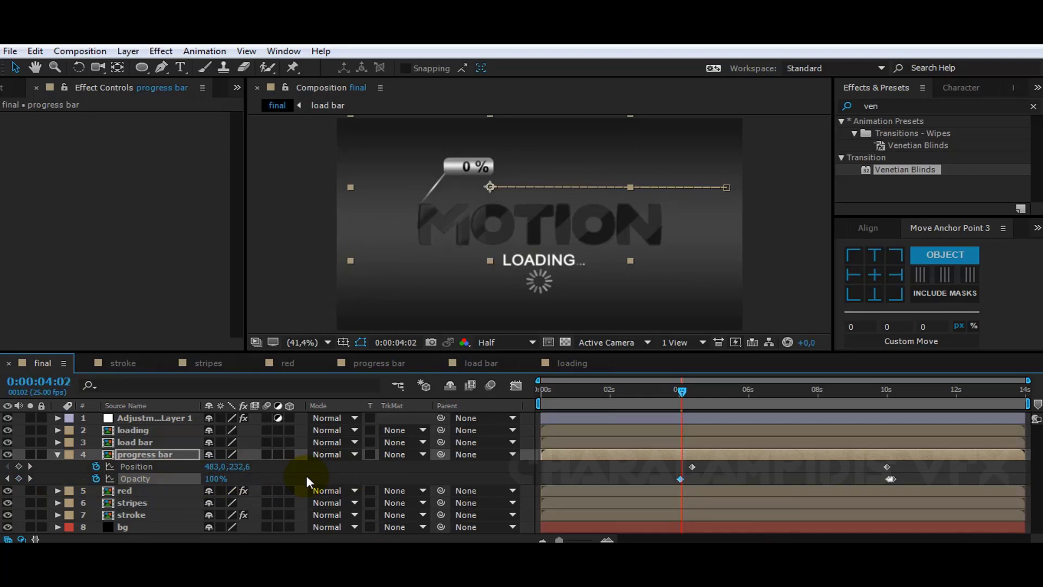
Continue the progress bar layer's flicker with opacity keyframes of 0% at 0:00:04:02 and 100% at 0:00:04:03
drag(212, 478, 118, 480)
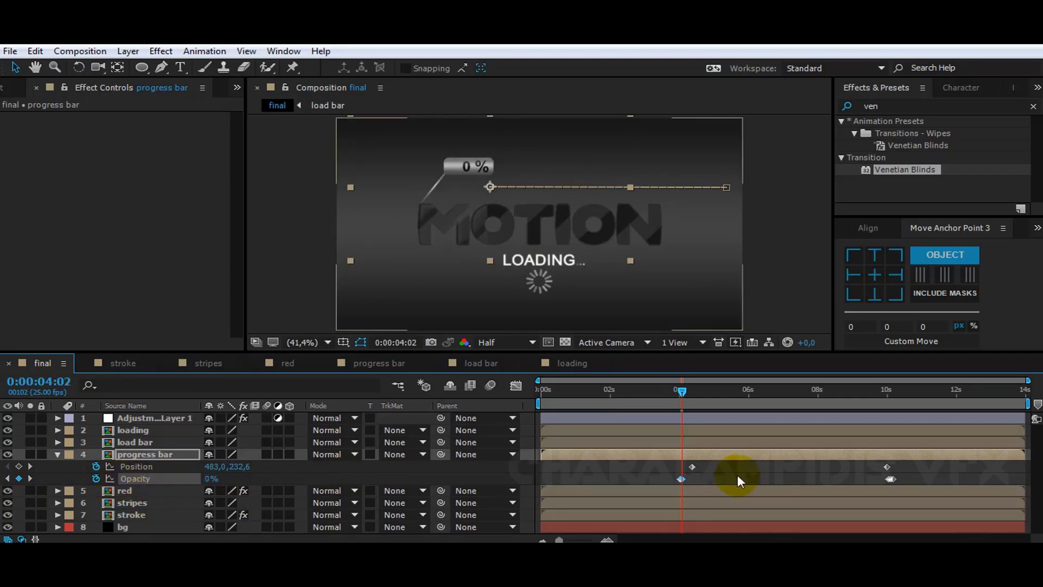
key(Page_Down)
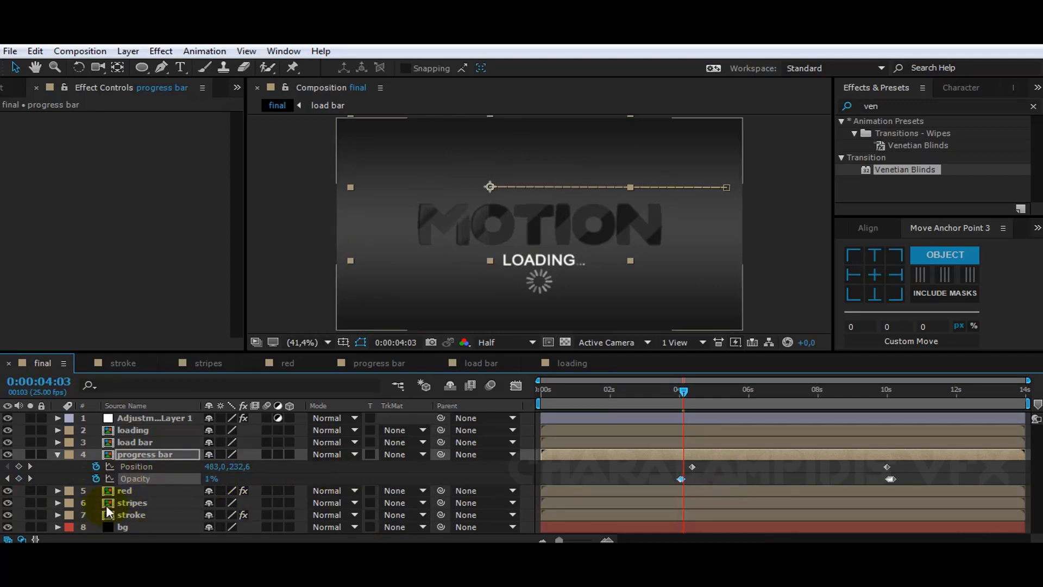
drag(207, 479, 361, 469)
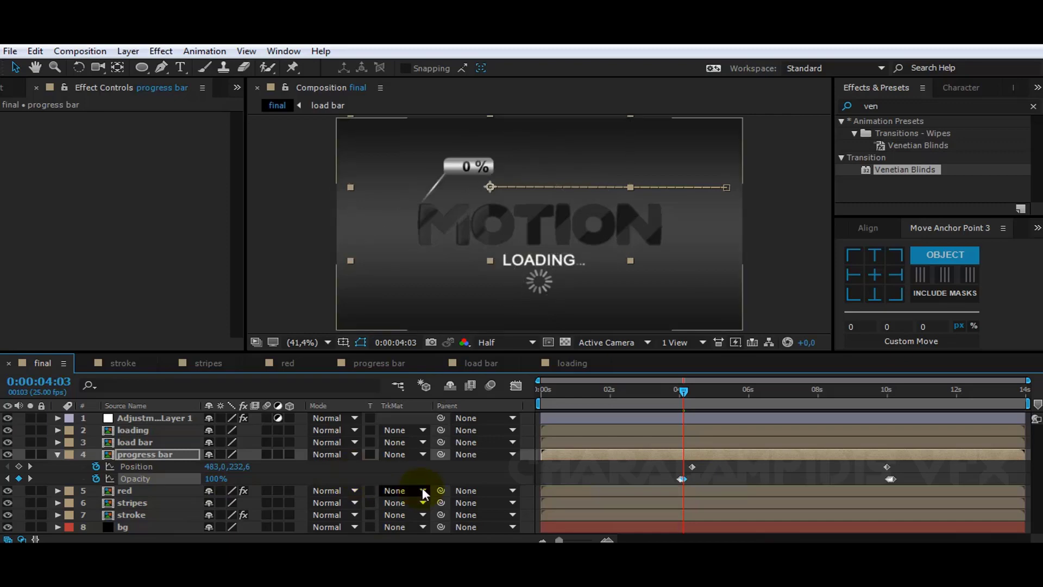
Shift the progress bar layer's four flicker opacity keyframes together so the last one aligns with the first position keyframe, and collapse the layer
drag(1026, 382, 708, 389)
click(606, 387)
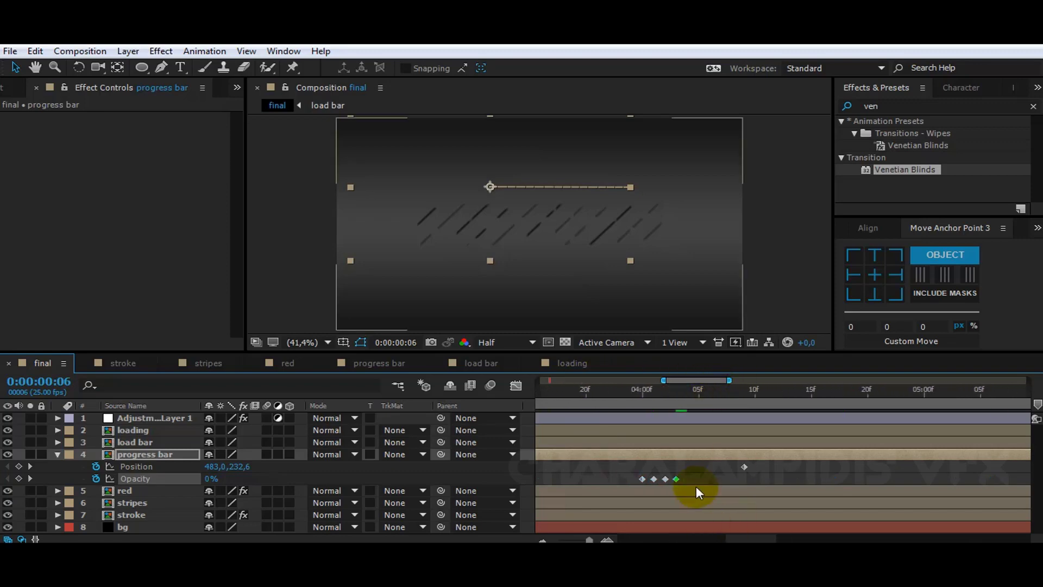
mouse_move(696, 485)
mouse_down()
mouse_move(634, 483)
mouse_move(714, 484)
mouse_up()
click(689, 472)
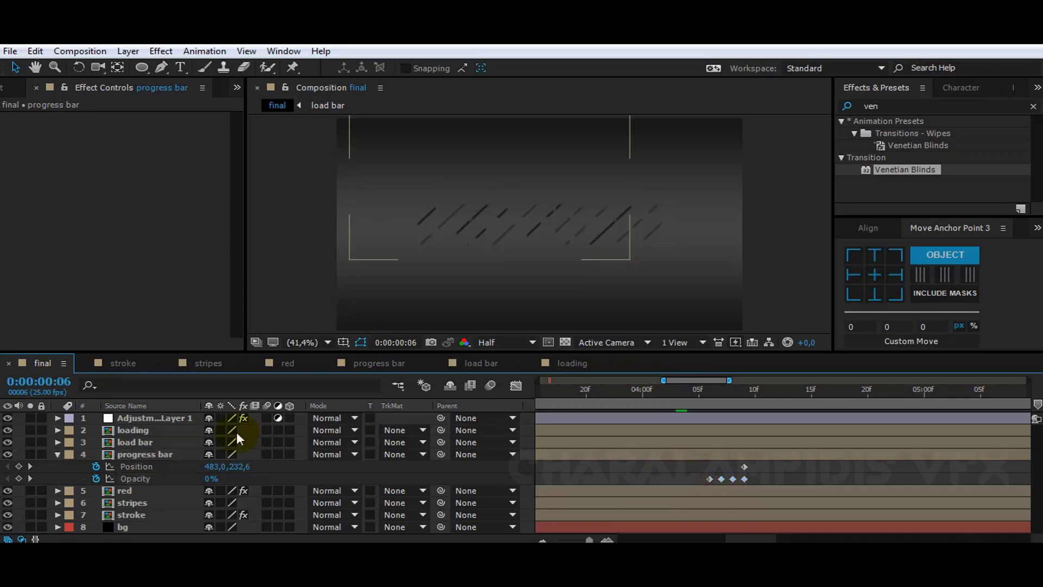
click(59, 455)
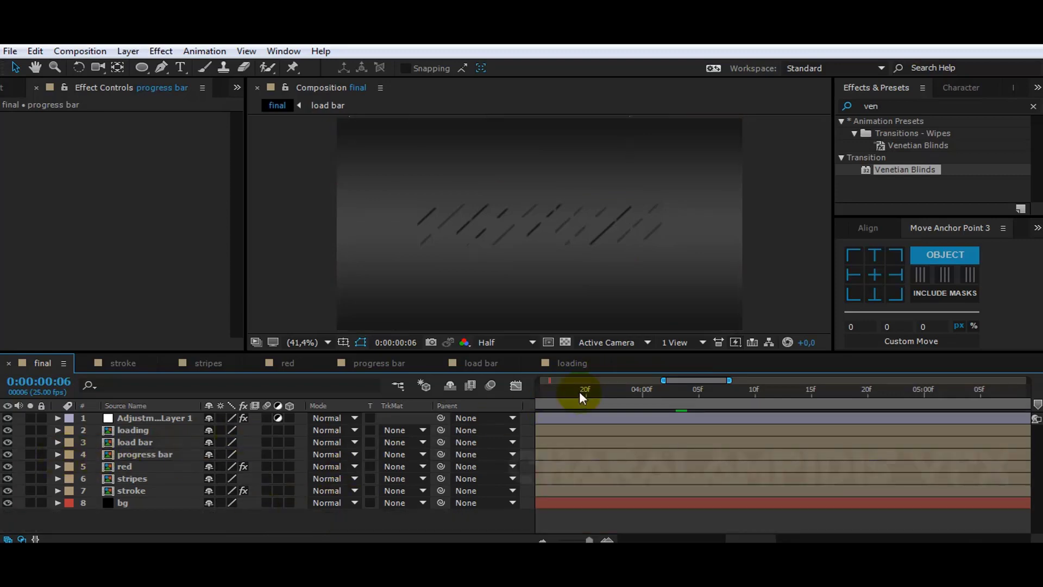
drag(663, 381, 443, 393)
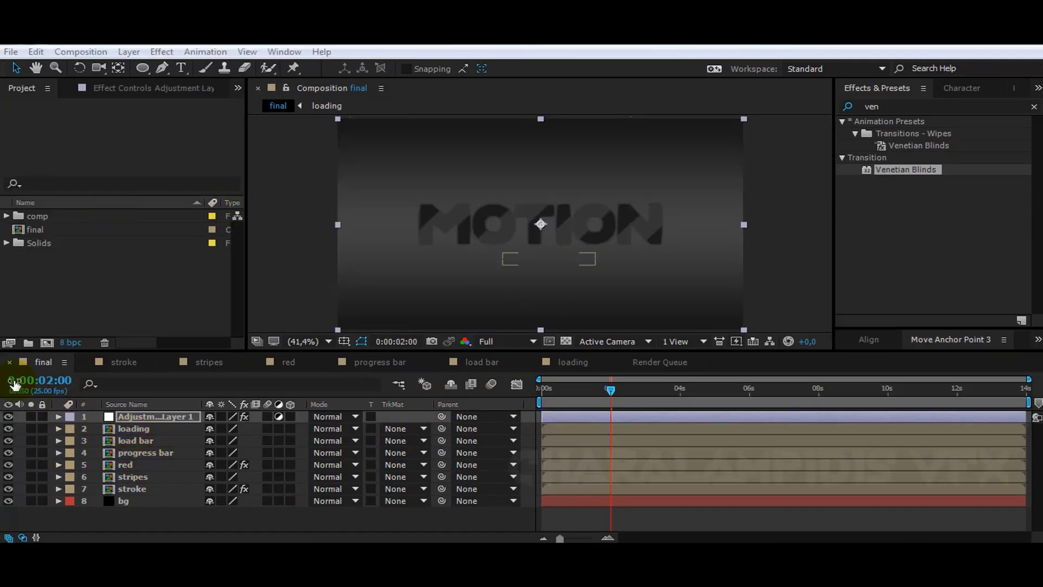
Rename the final composition as "loading text"
click(44, 362)
click(81, 52)
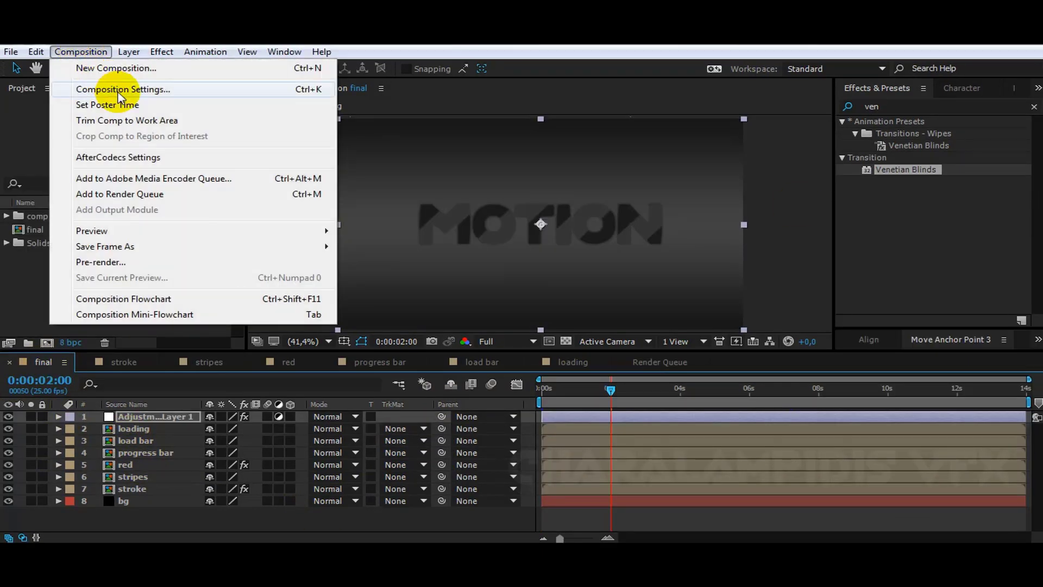
click(149, 87)
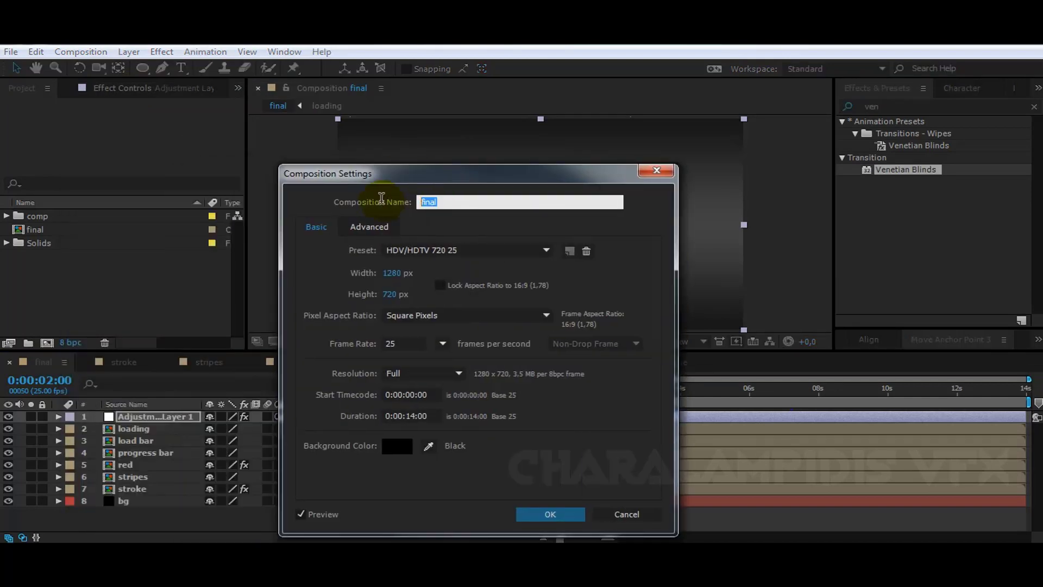
text(loading text)
key(Return)
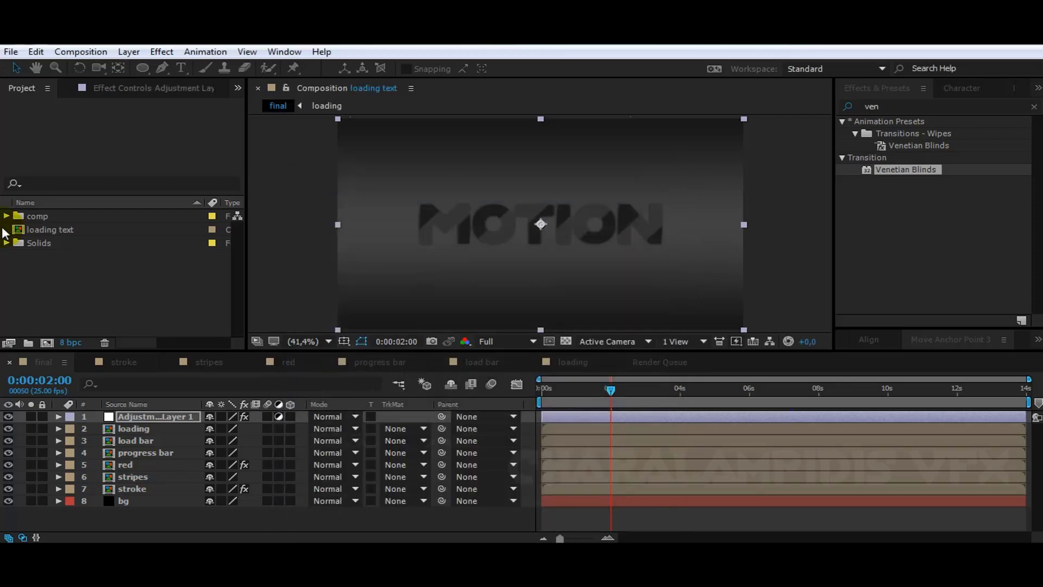
Create a new 1280 x 720, 25 fps, 14-second composition named "final"
click(75, 52)
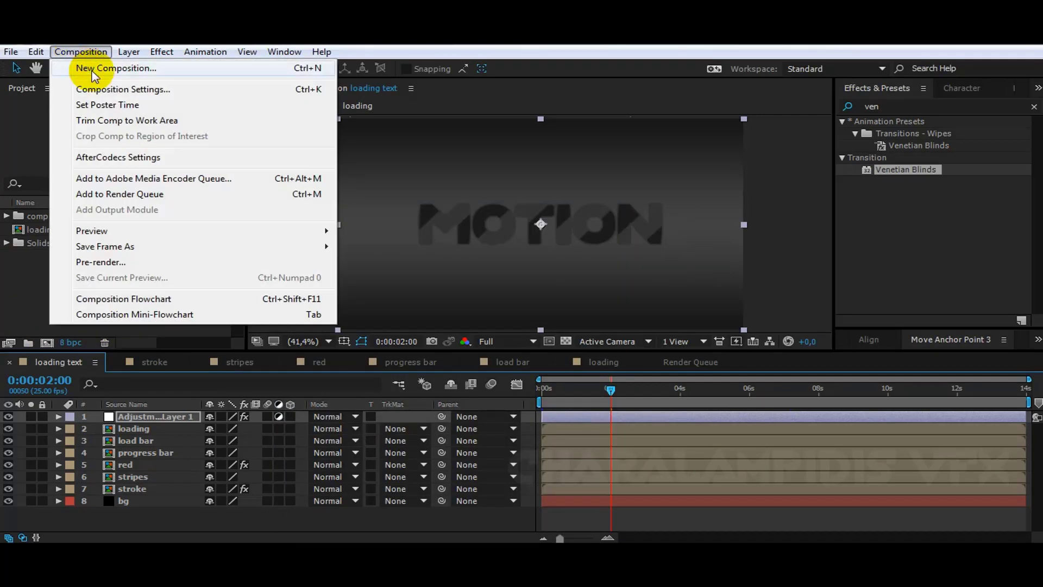
click(114, 86)
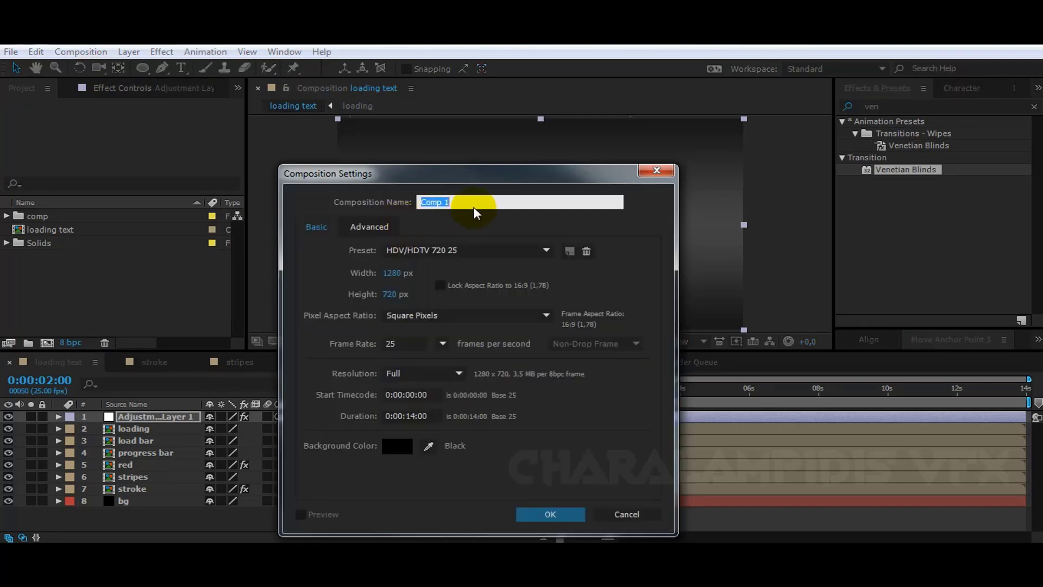
text(final)
key(Return)
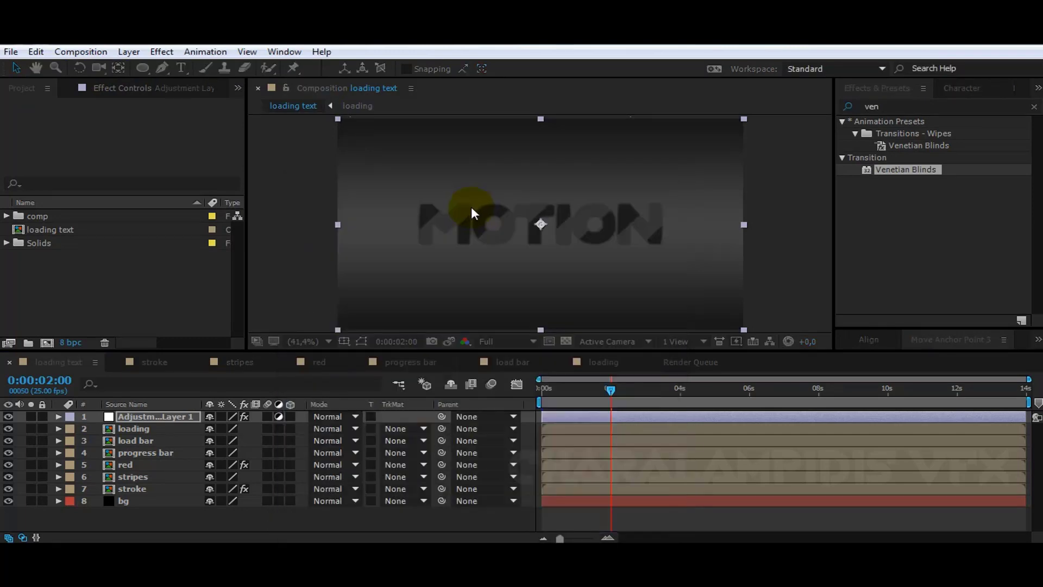
Copy the loading, load bar and bg layers from the loading text composition into final, and hide the originals in loading text
click(60, 361)
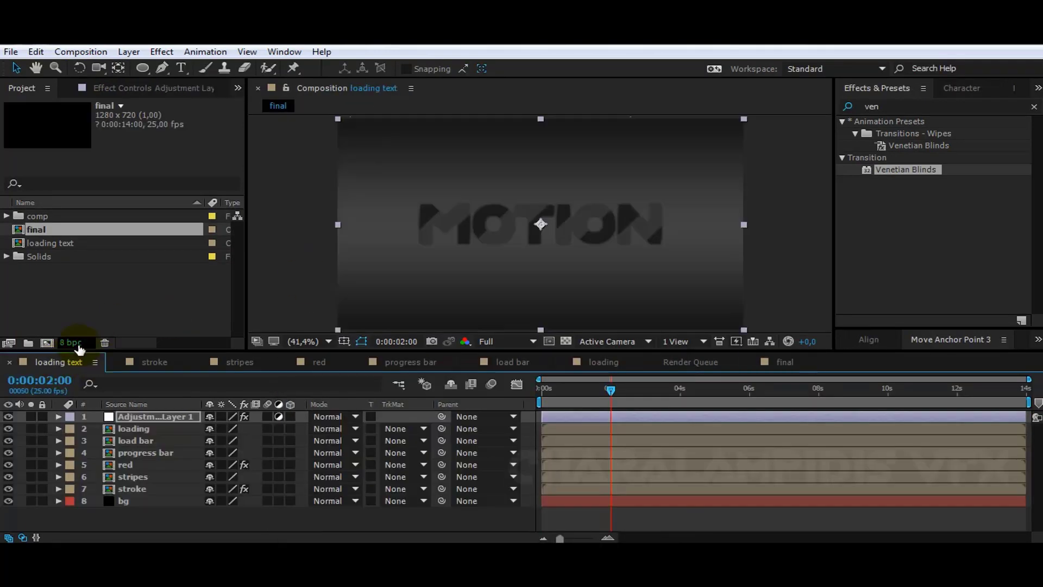
click(135, 429)
ctrl+click(134, 439)
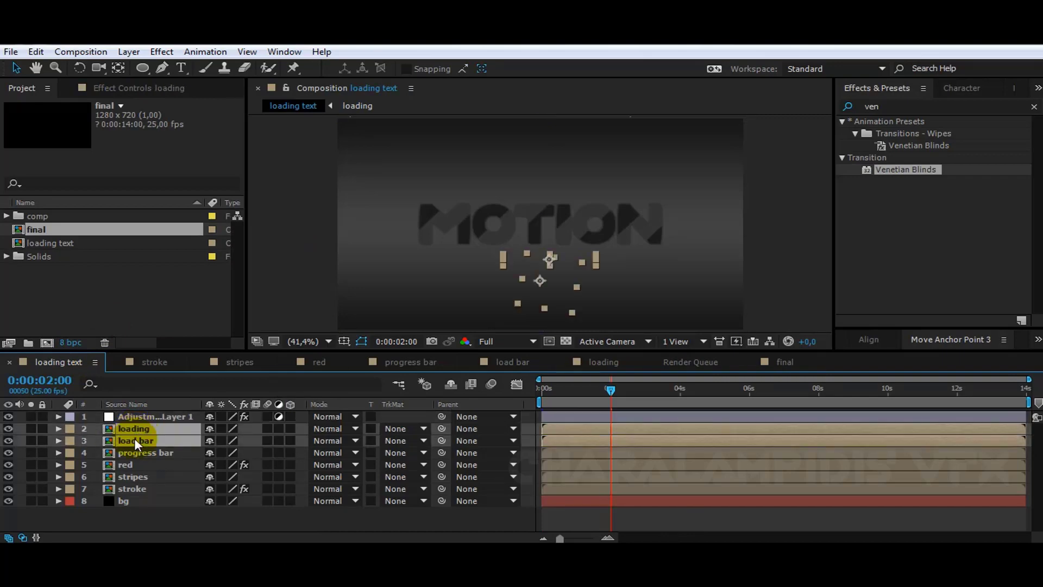
ctrl+click(129, 501)
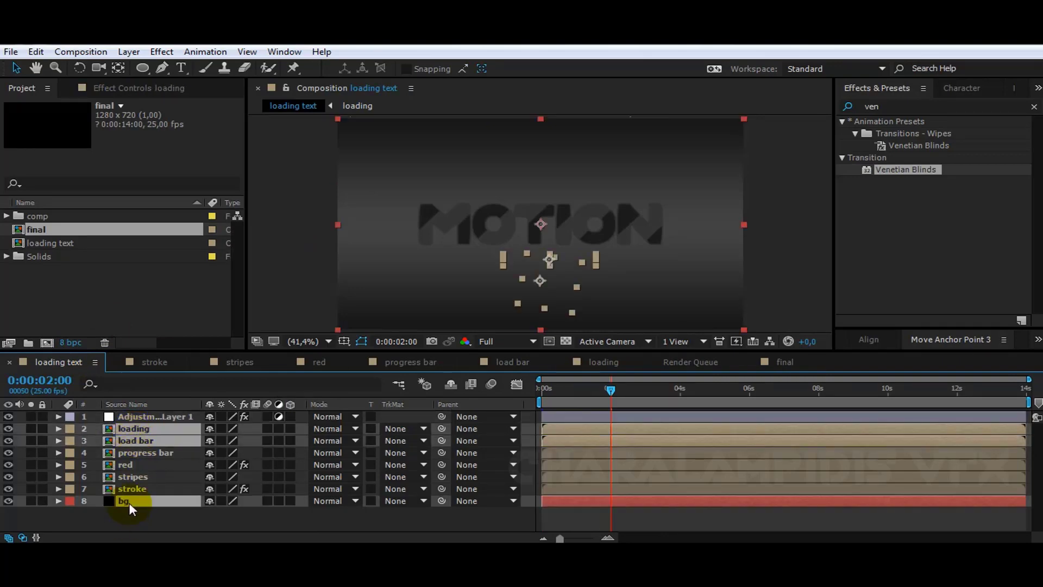
click(793, 370)
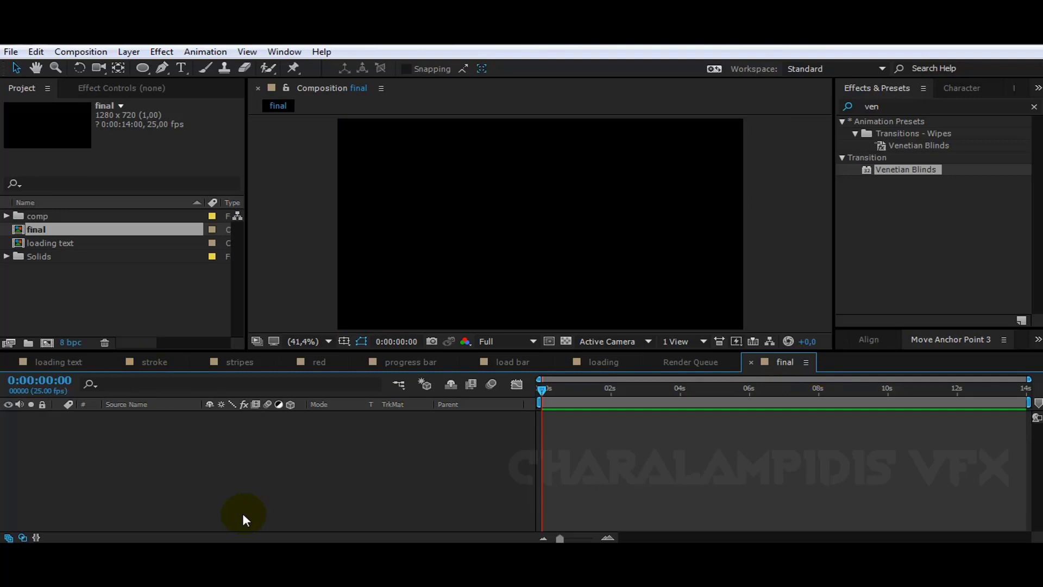
key(ctrl+v)
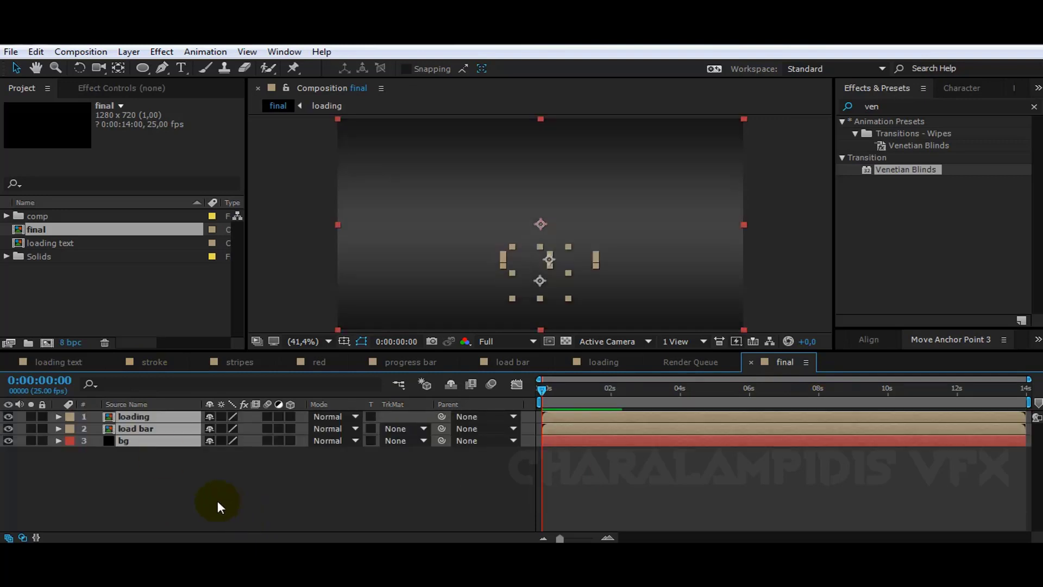
click(53, 360)
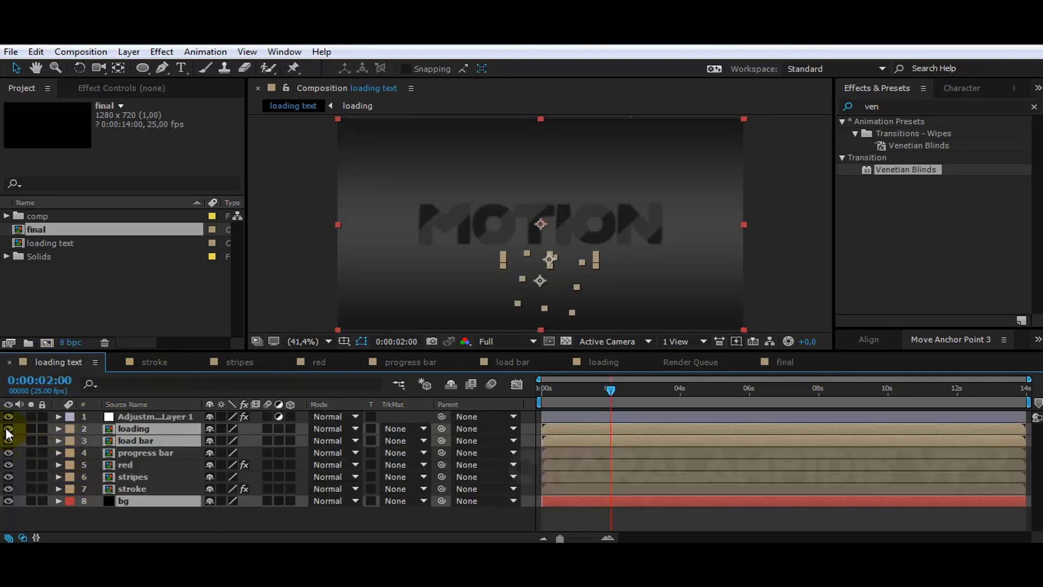
drag(6, 427, 8, 440)
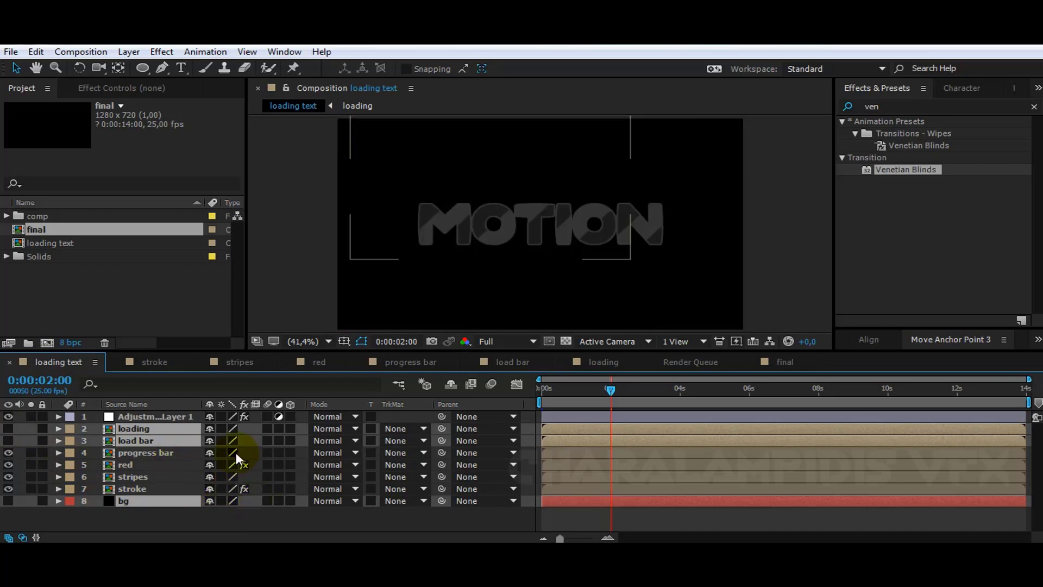
Raise the MOTION text with Adjustment Layer 1's Transform position, about 640, 255, keeping the percentage label inside the frame at 0:00:07:15
click(147, 415)
click(140, 88)
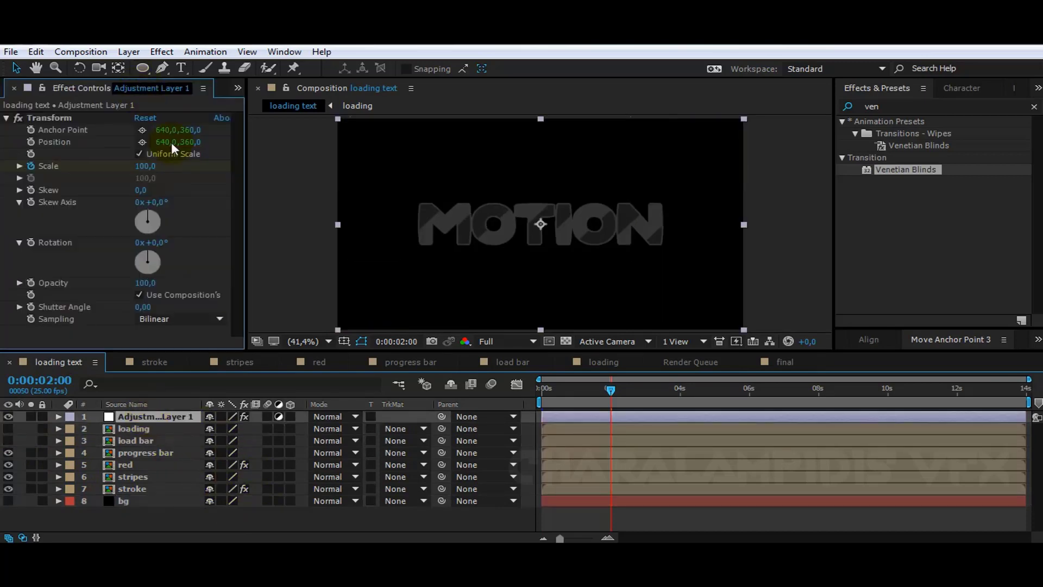
drag(189, 147, 205, 142)
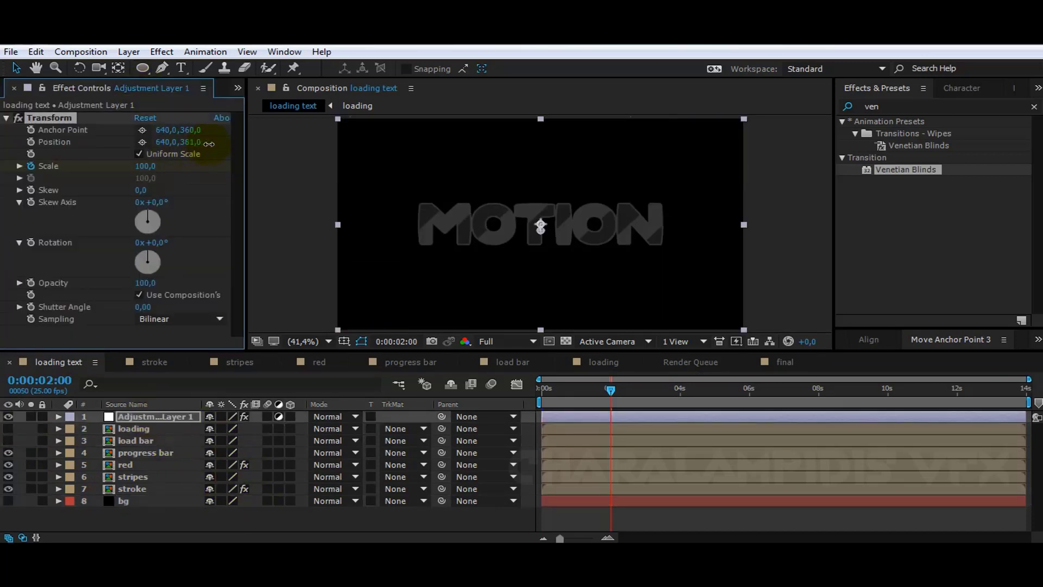
drag(138, 152, 75, 146)
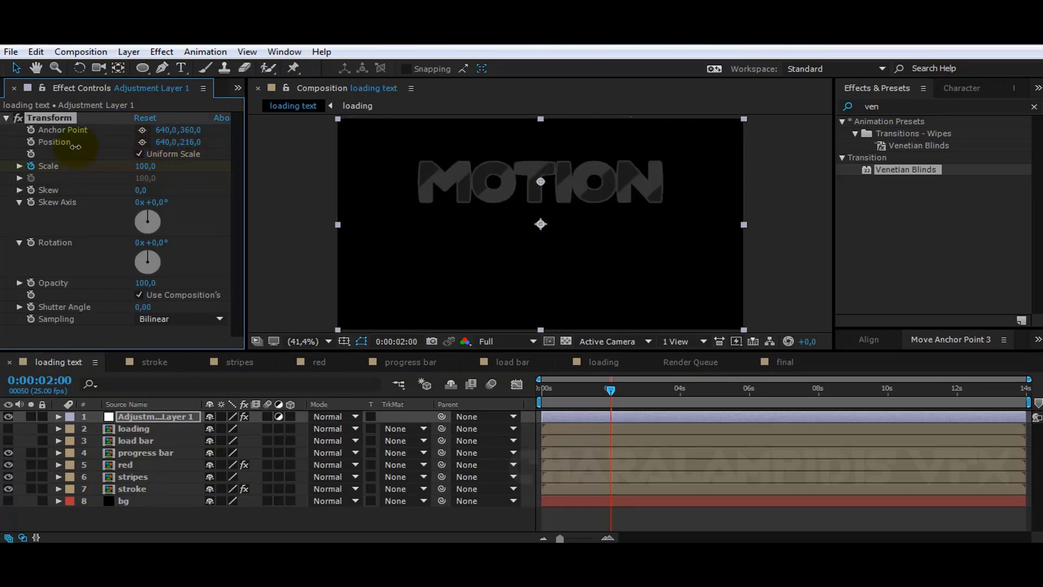
click(725, 390)
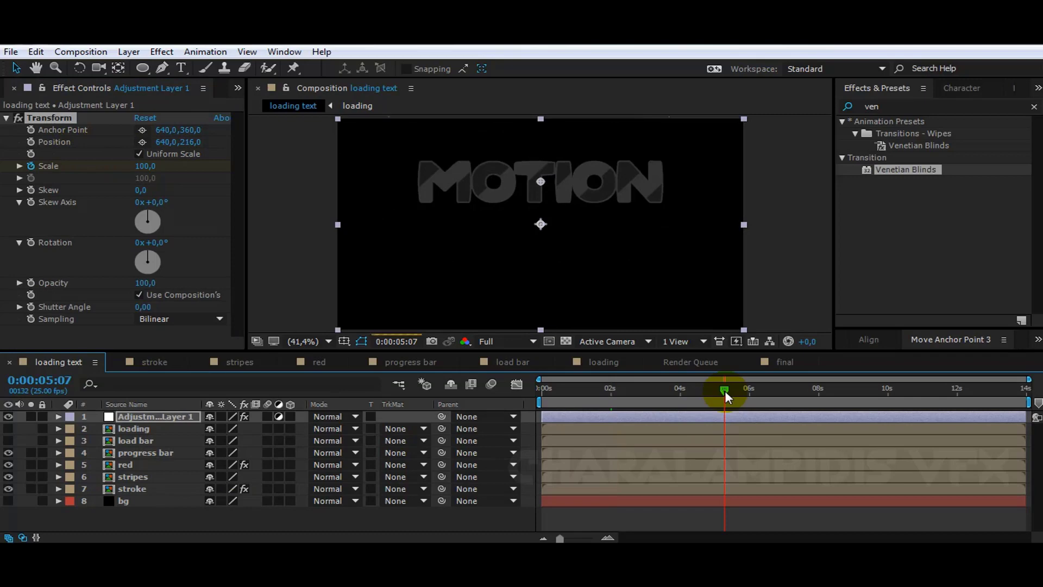
drag(725, 390, 804, 390)
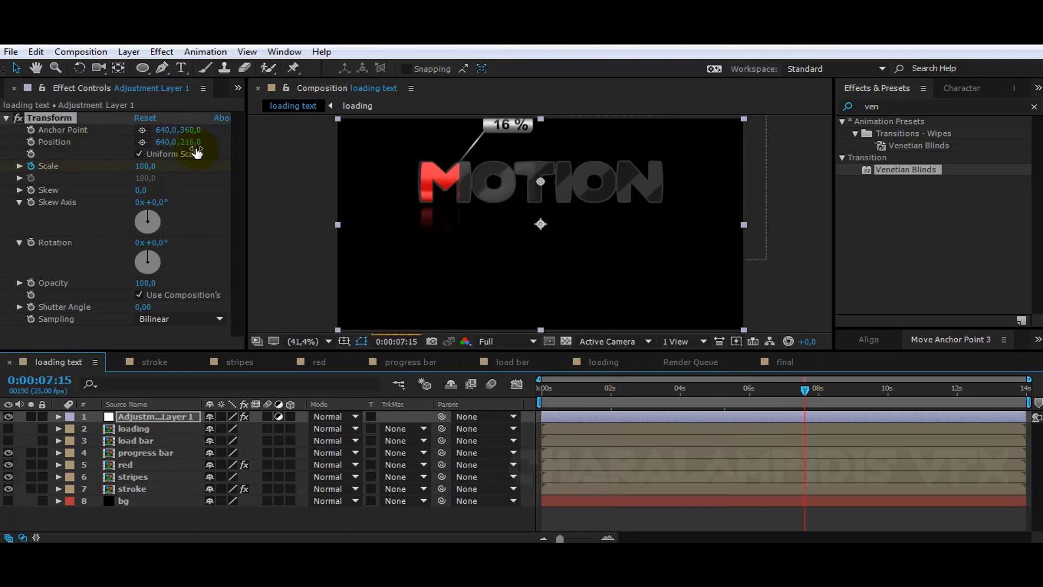
drag(197, 142, 228, 142)
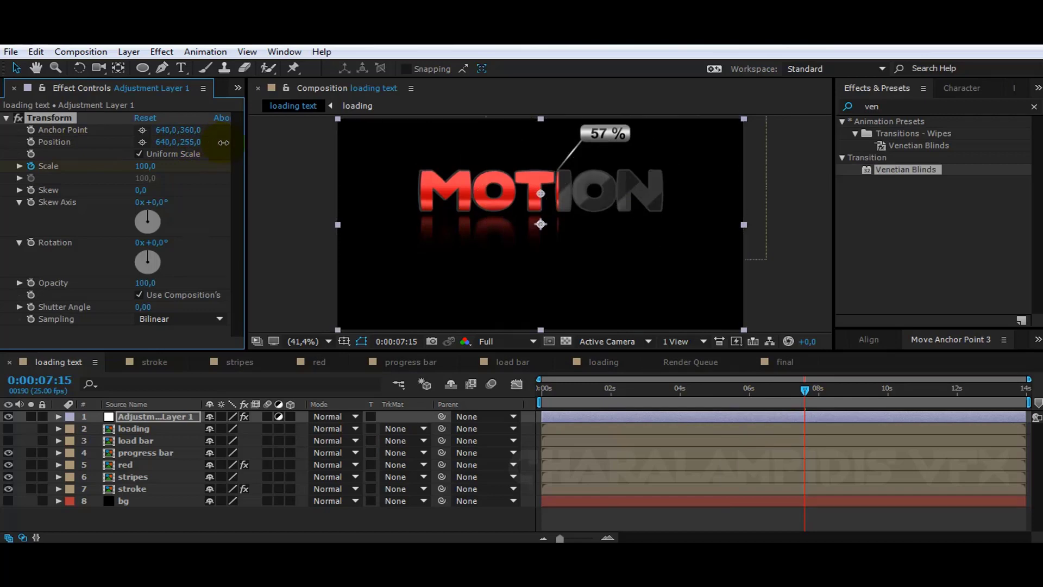
Add the loading text composition to final between the load bar and bg layers, and preview the result at 0:00:06:10
click(782, 362)
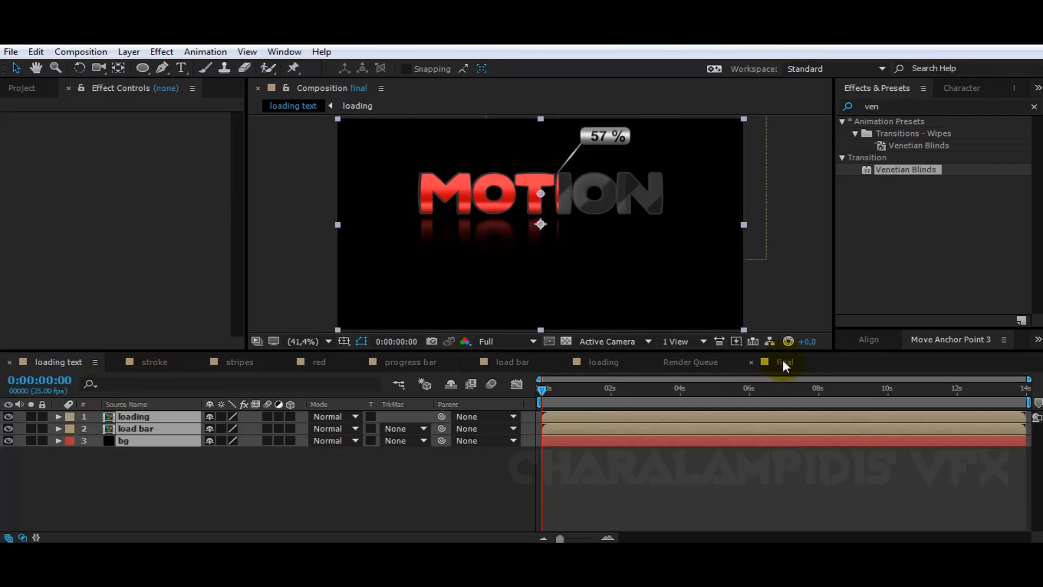
click(708, 387)
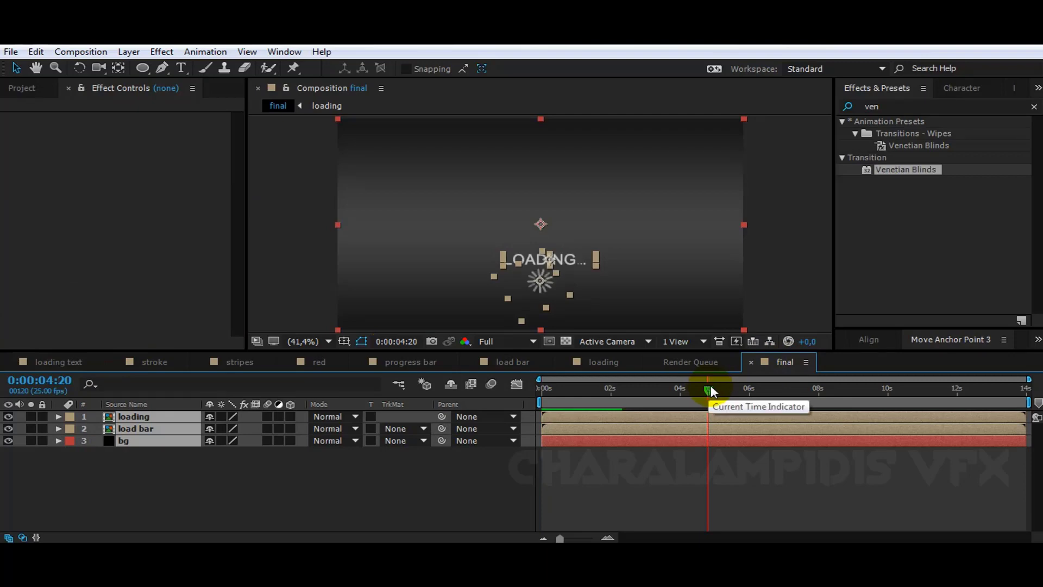
click(141, 473)
click(11, 87)
drag(51, 243, 99, 435)
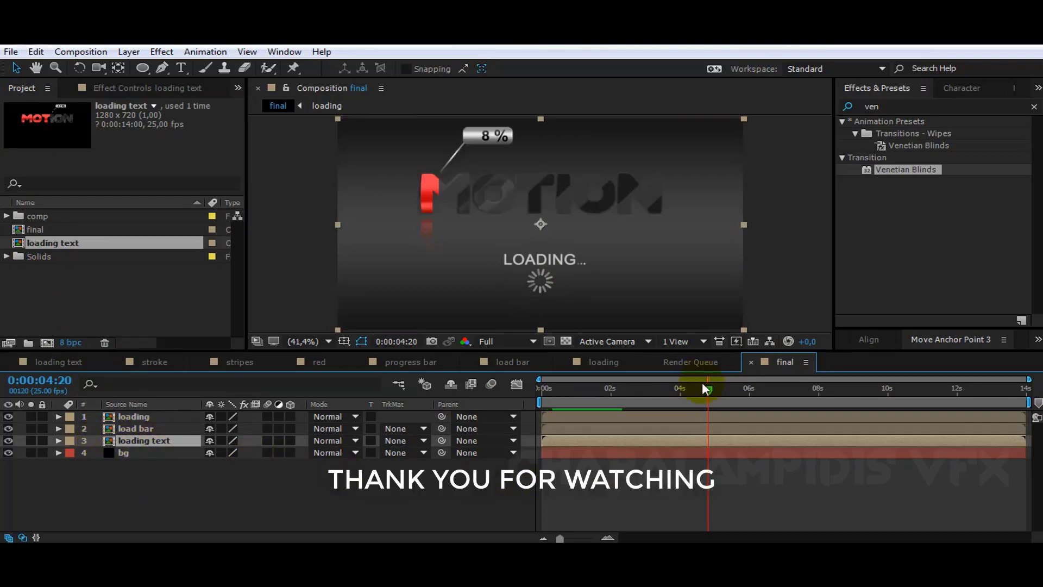
click(764, 390)
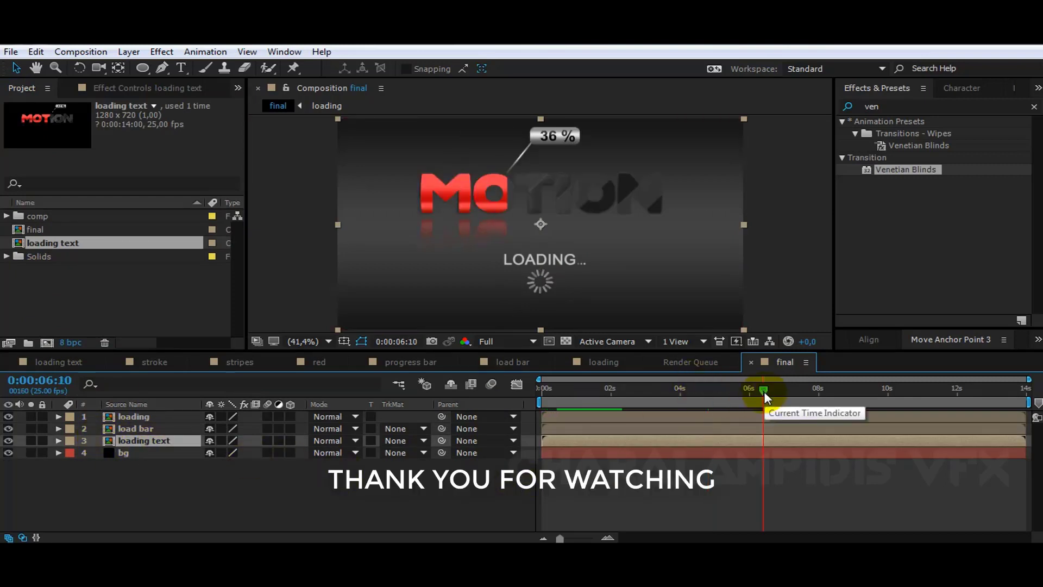